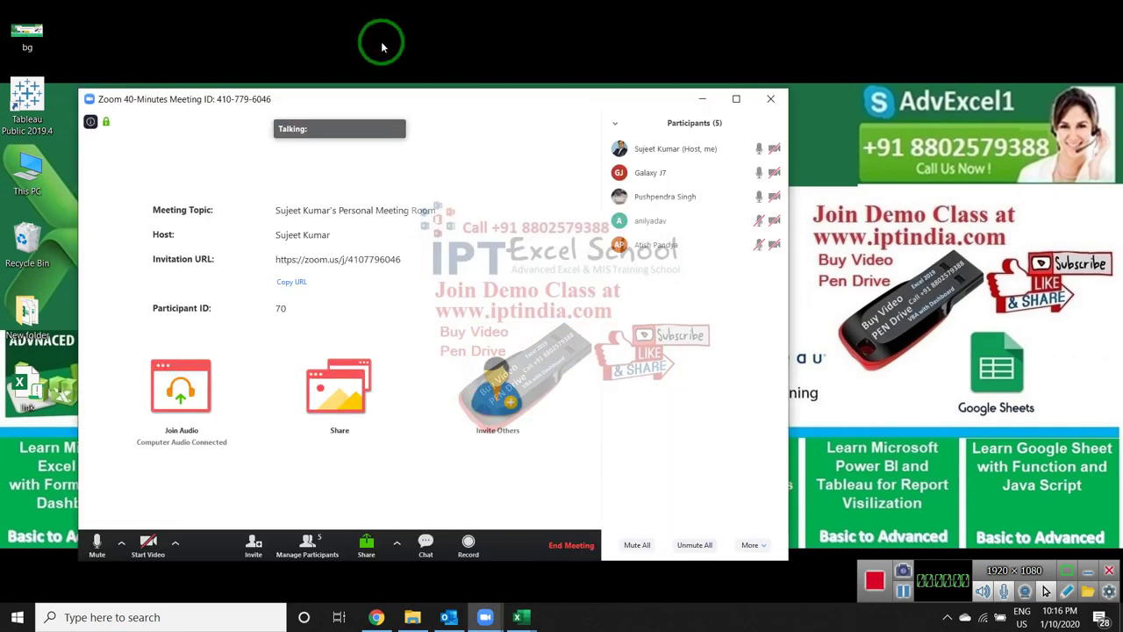
- Share the entire screen in the Zoom meeting, showing the blank Book1 workbook
click(321, 386)
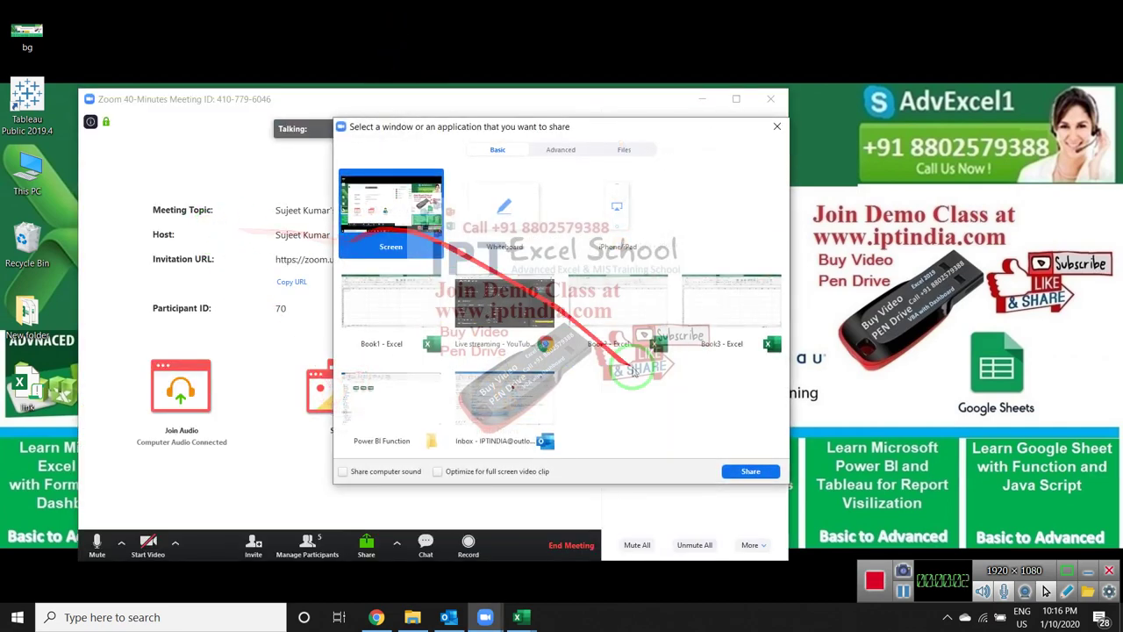
click(750, 471)
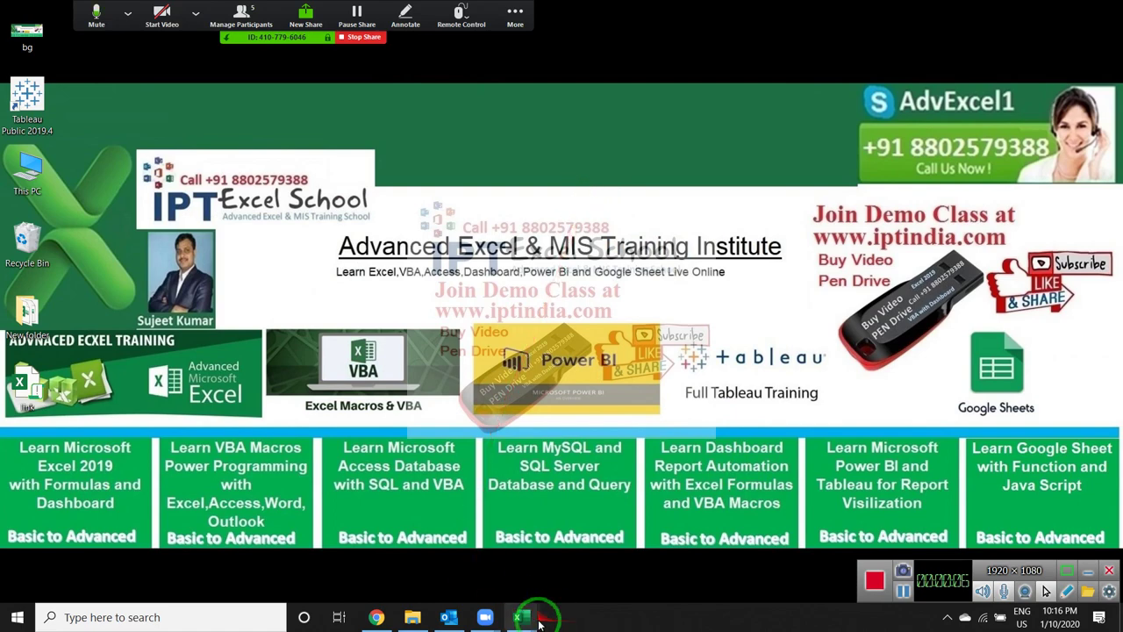
mouse_move(525, 614)
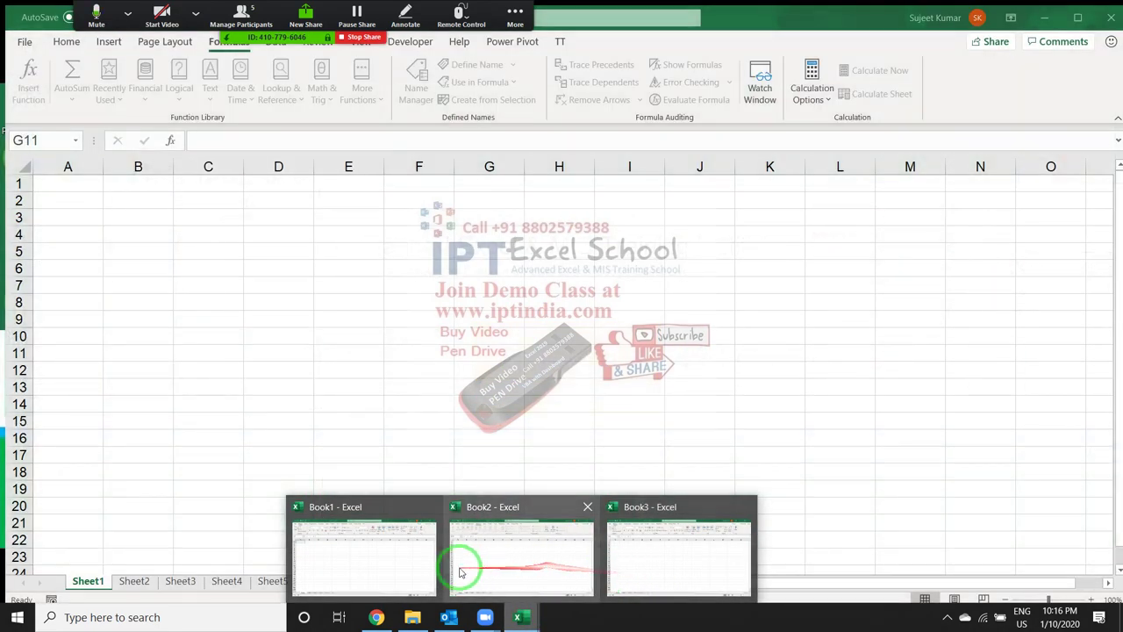
- Bring Book1 forward, open the Visual Basic editor from Developer, and insert a new Module1
click(359, 564)
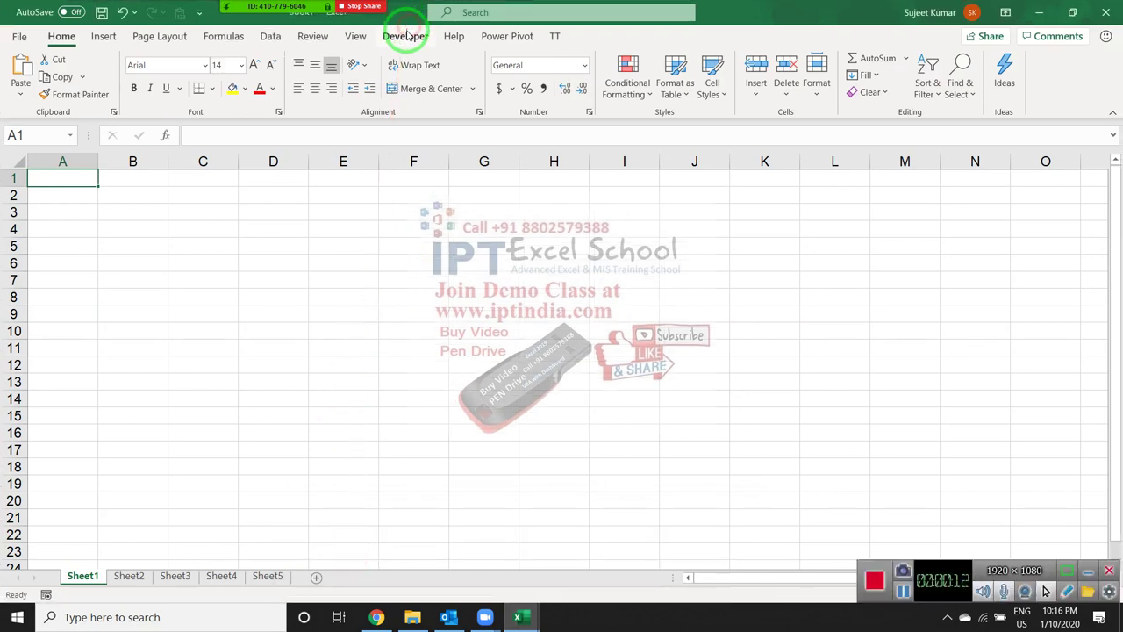
click(403, 35)
click(20, 88)
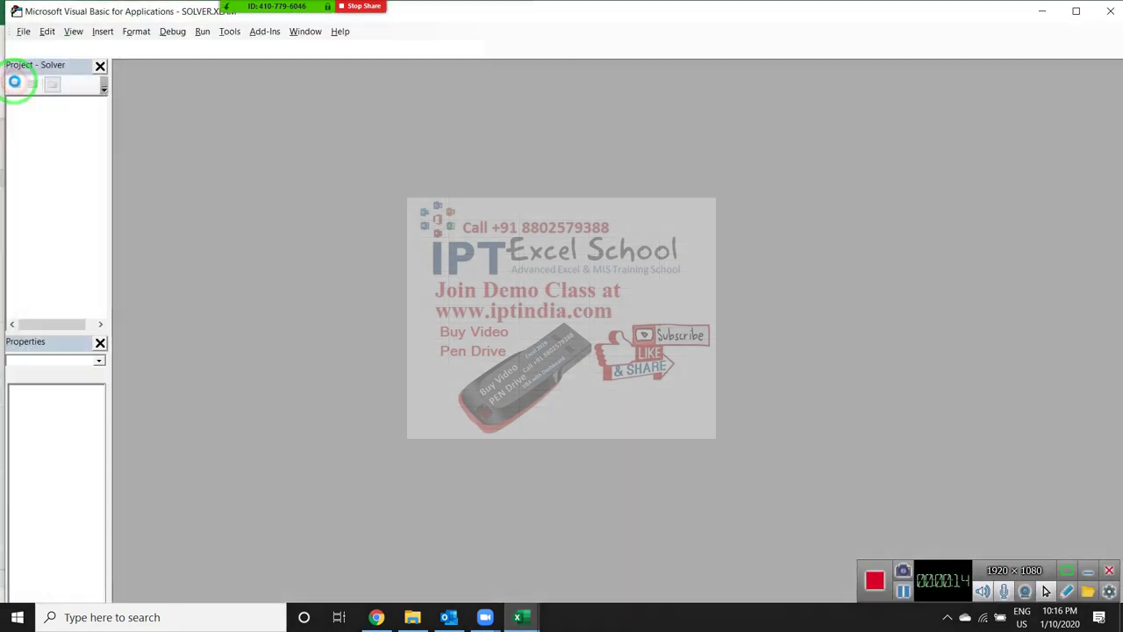
click(102, 31)
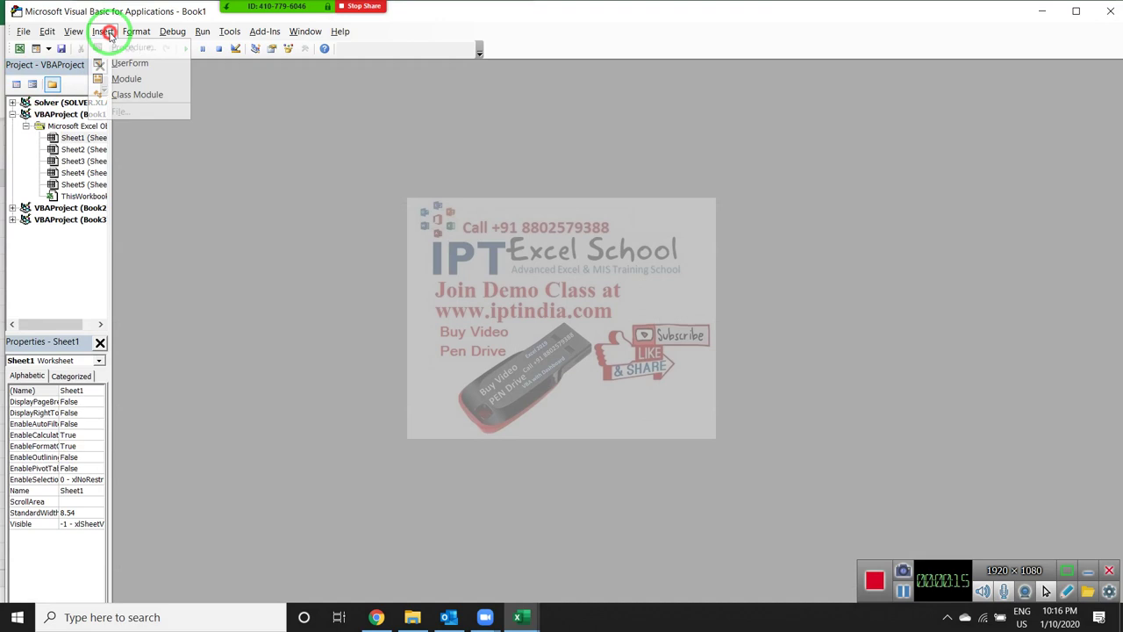
click(121, 76)
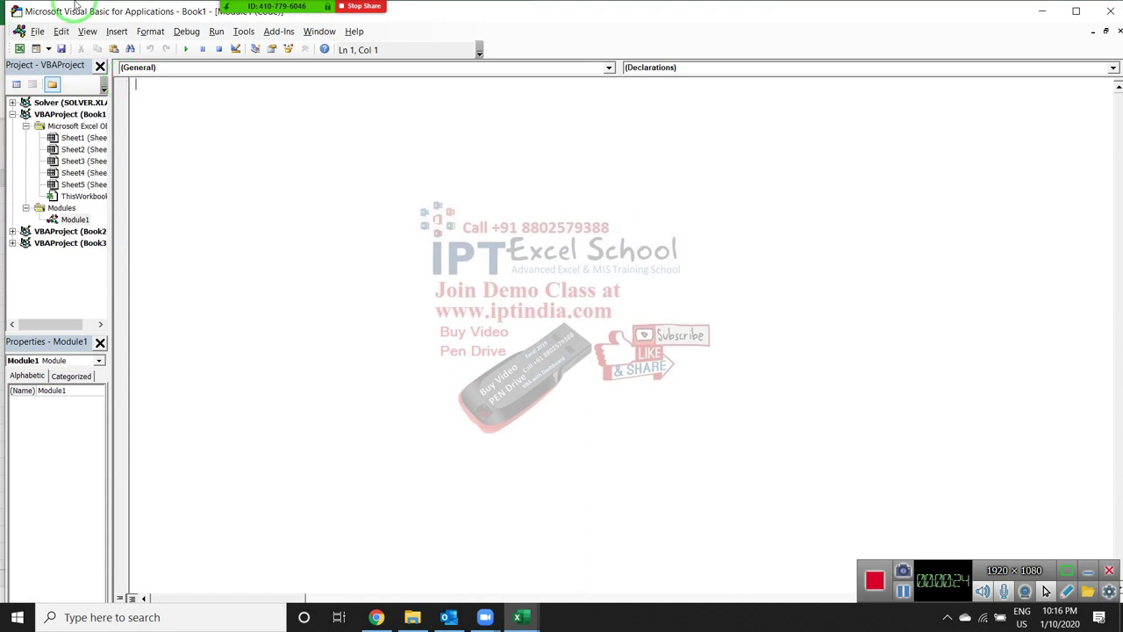
click(241, 16)
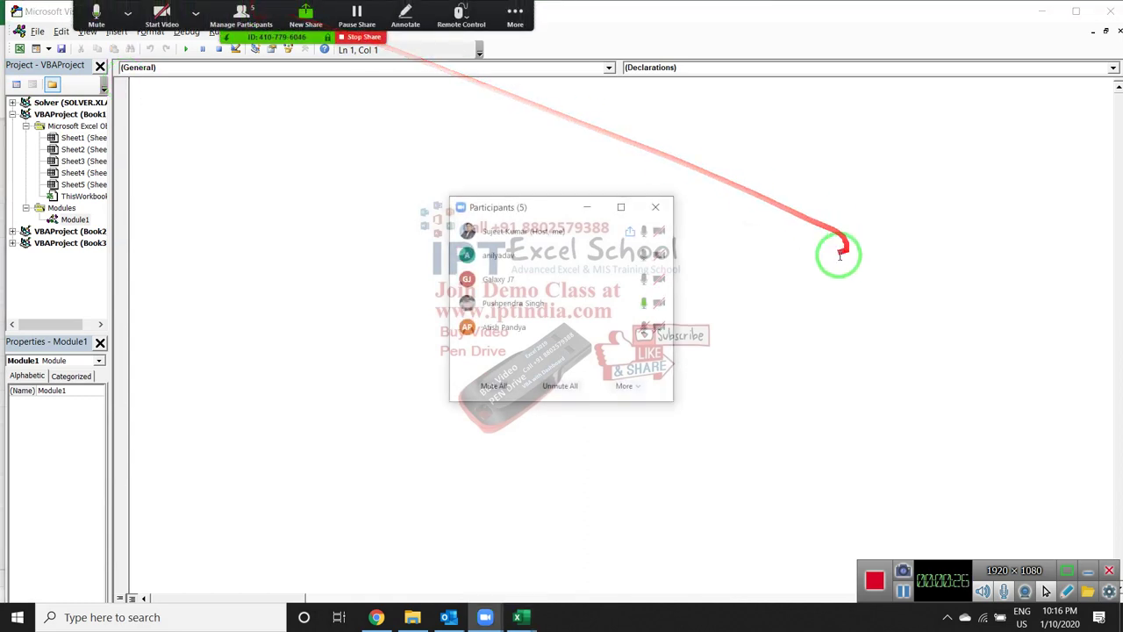
- Change the recording permission for several participants, allowing some and forbidding others
click(649, 254)
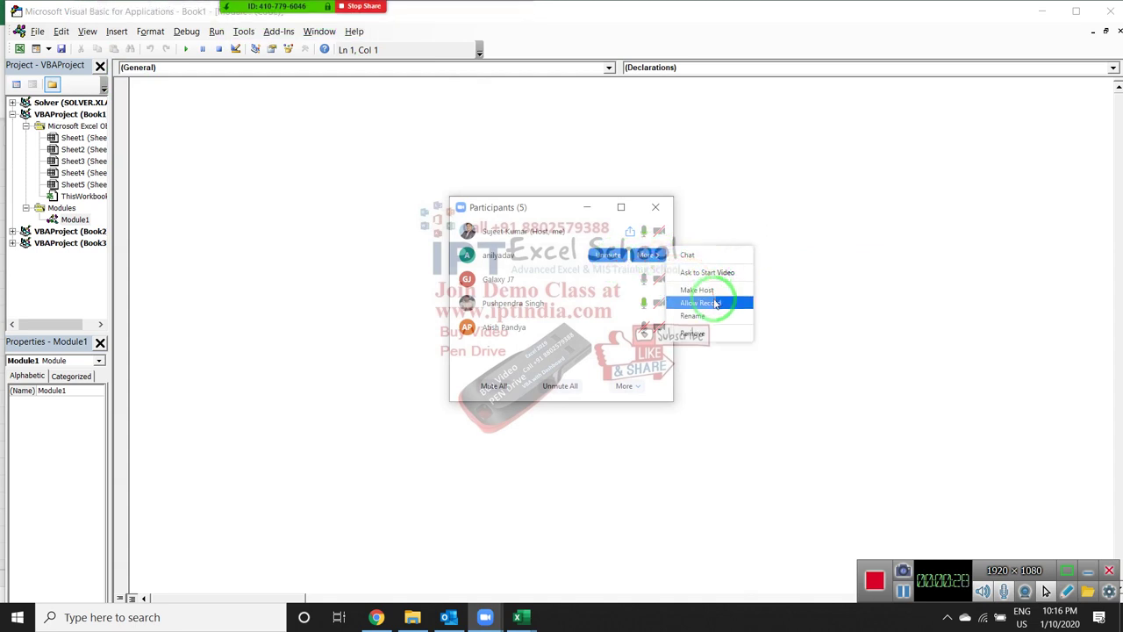
click(700, 302)
click(647, 278)
click(716, 326)
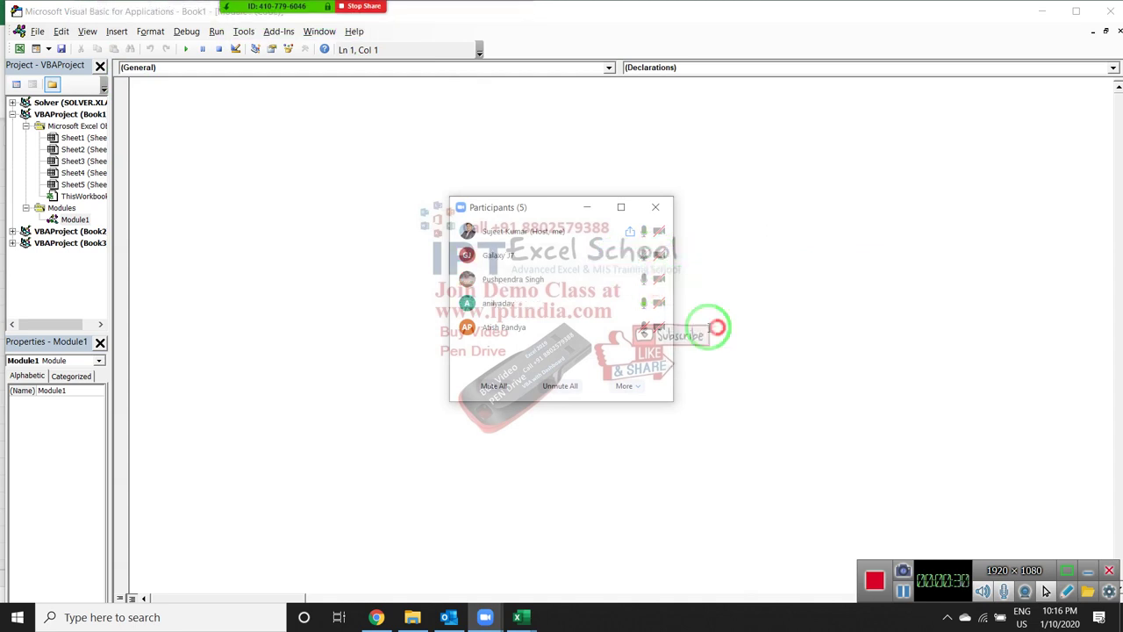
click(646, 303)
click(709, 350)
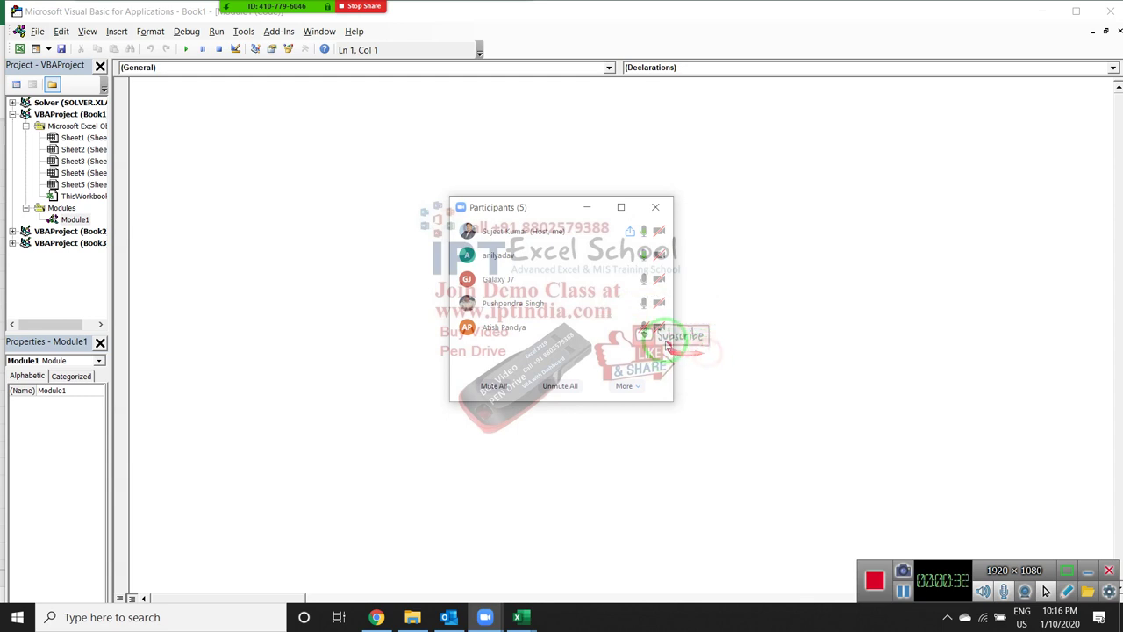
click(647, 303)
click(702, 351)
click(649, 327)
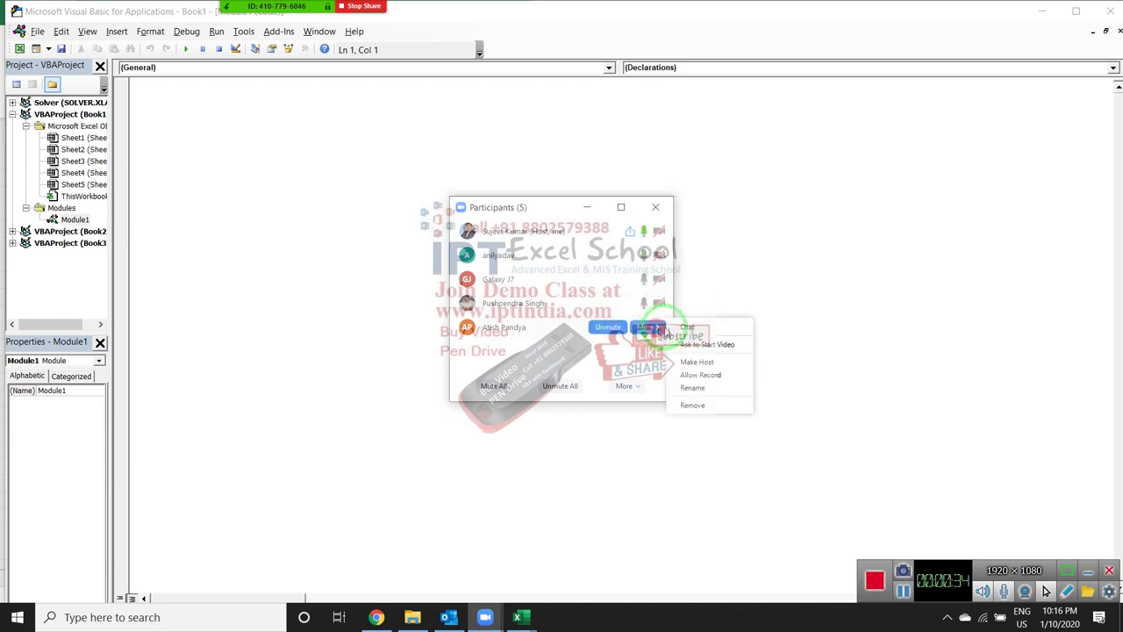
click(708, 373)
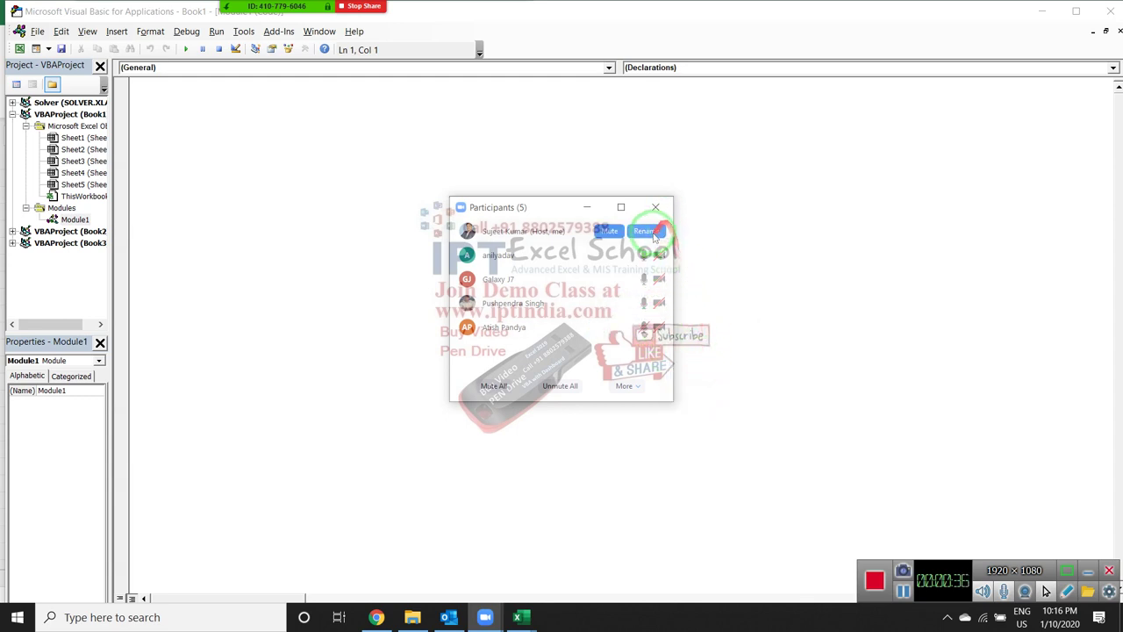
- Forbid another participant from recording, then close the participant list
click(646, 254)
click(698, 303)
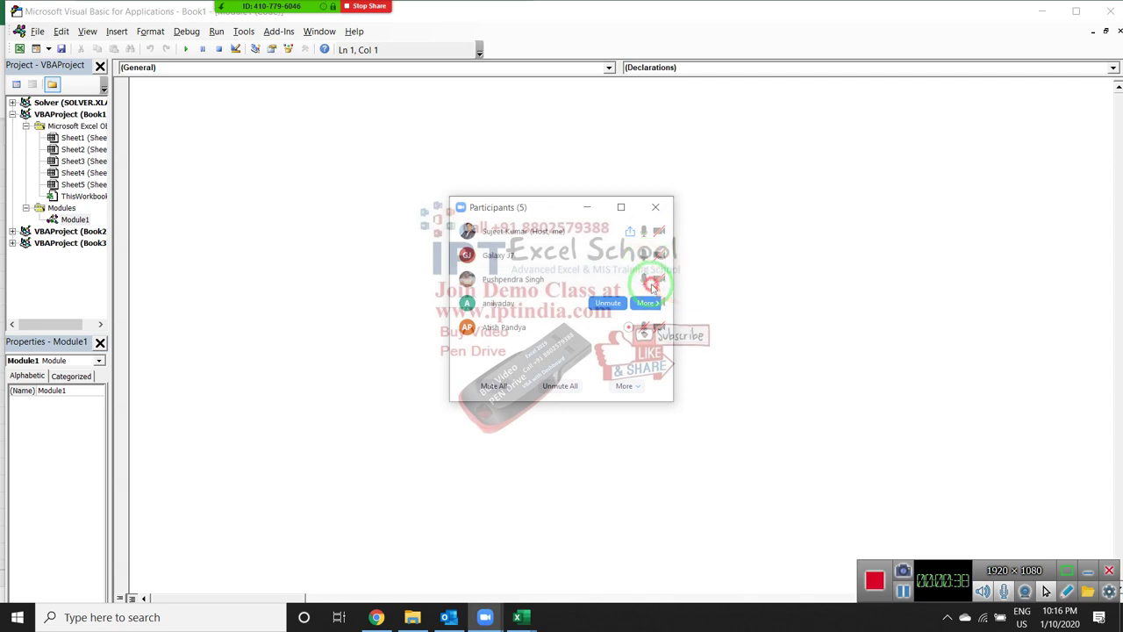
click(646, 278)
click(654, 300)
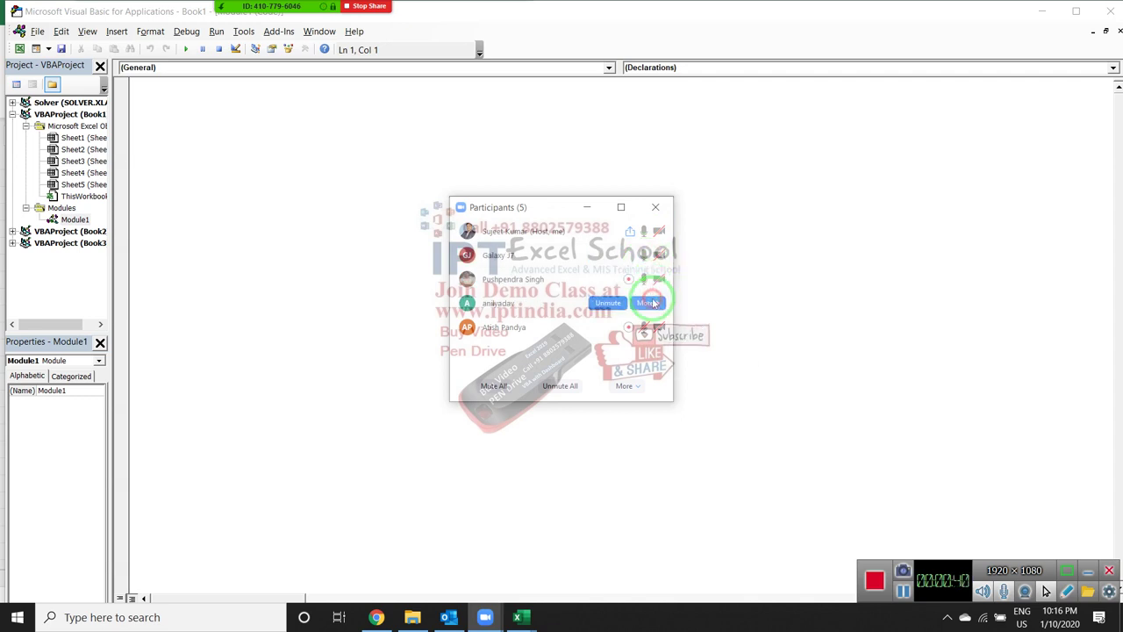
click(647, 302)
click(677, 272)
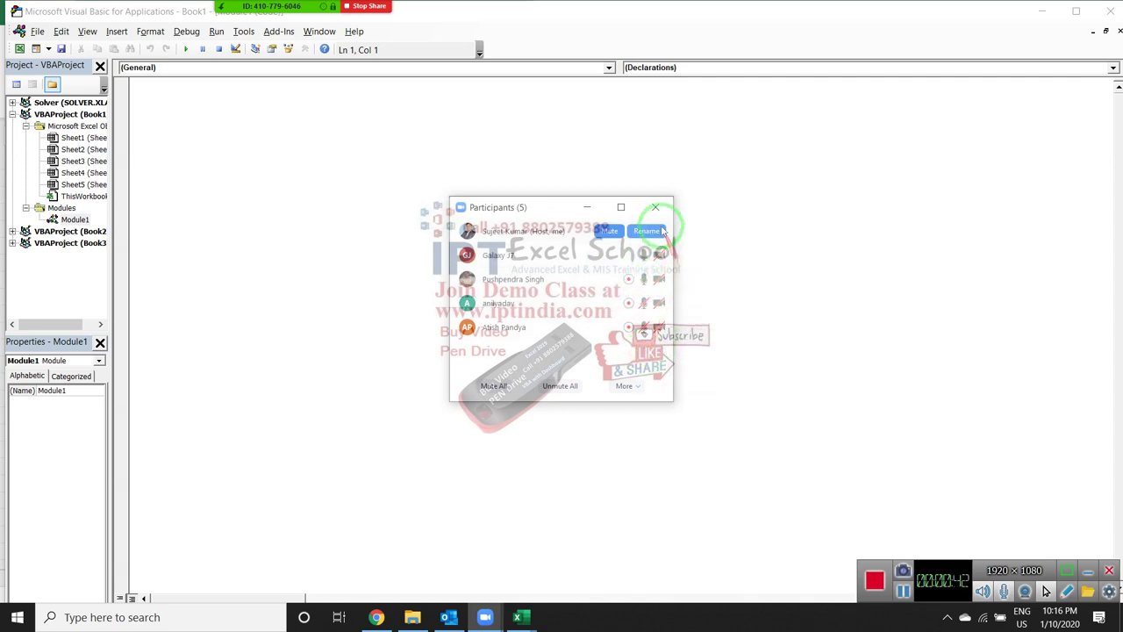
click(655, 208)
click(453, 122)
text(sub t)
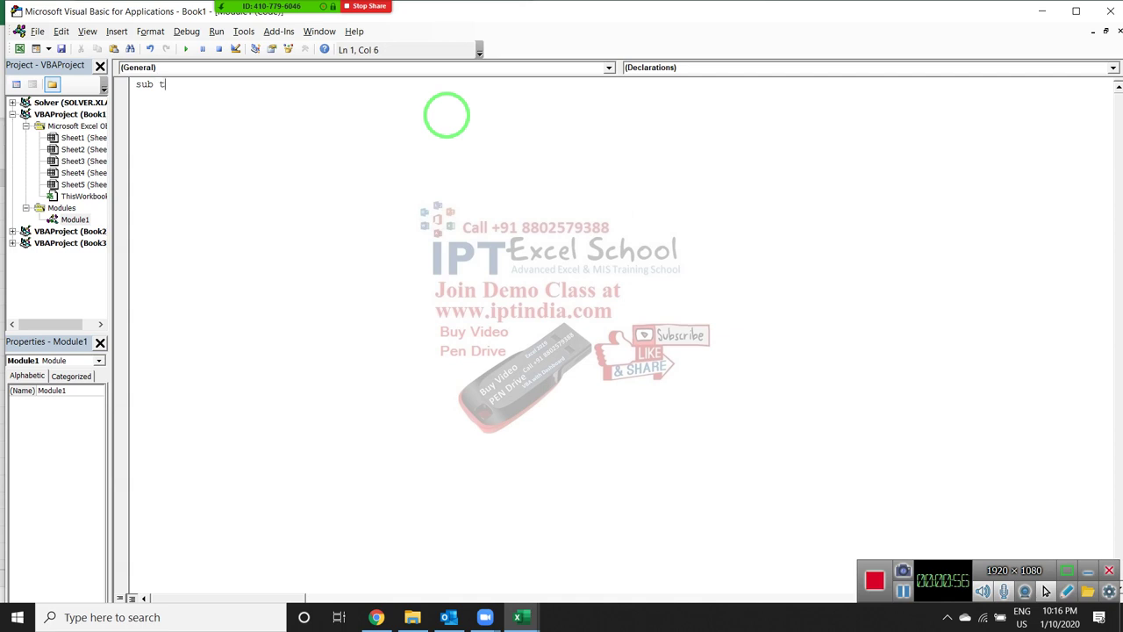
- Finish the 'sub test_today' declaration in Module1 so the editor adds () and End Sub
text(est today)
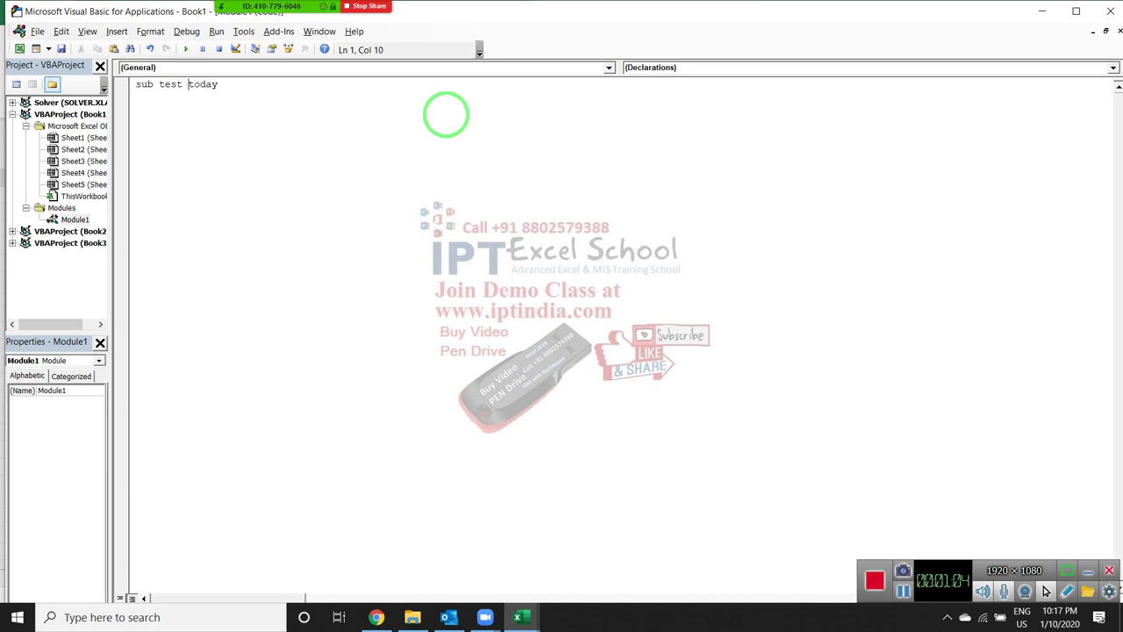
key(BackSpace)
text(_)
click(447, 115)
key(Return)
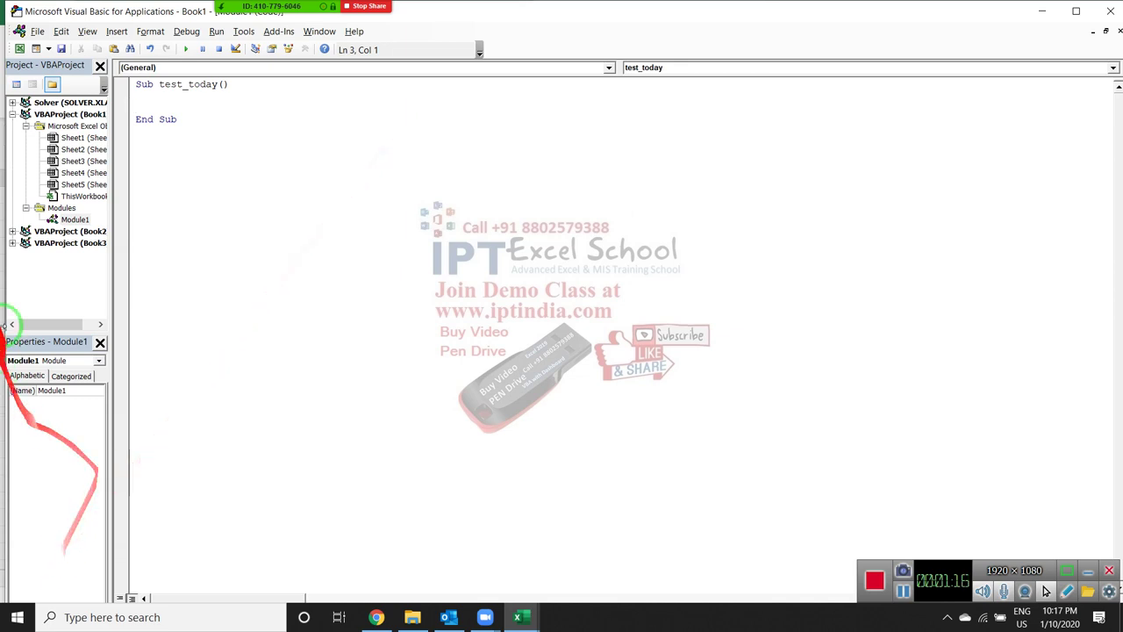
double_click(80, 137)
click(271, 14)
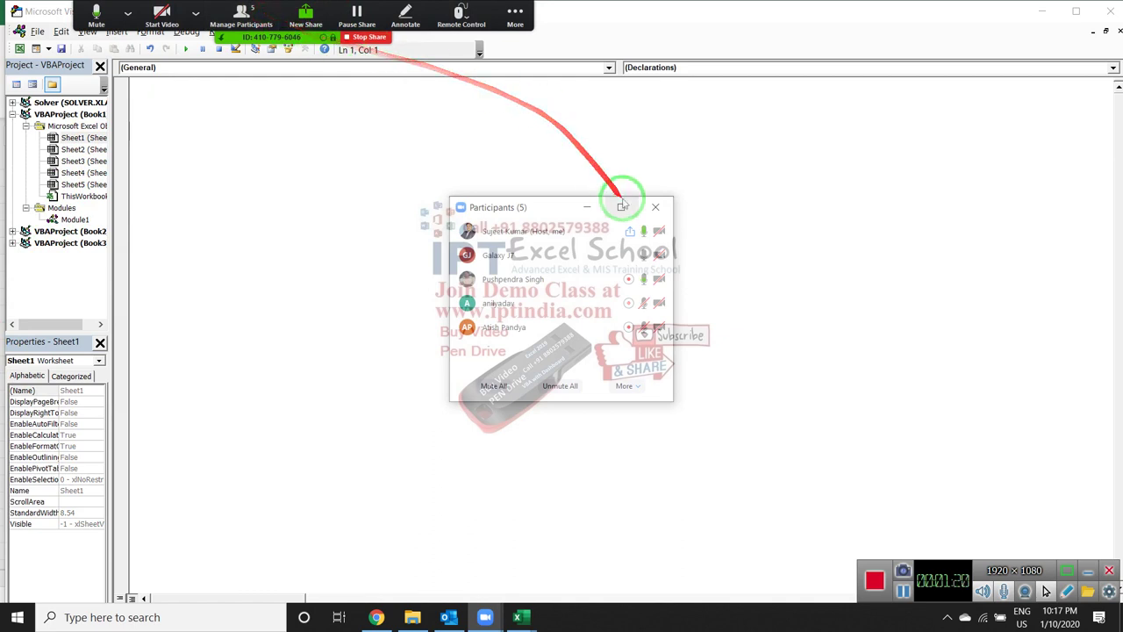
- Mute all participants, close the participant list, and return to Module1
click(494, 386)
click(586, 338)
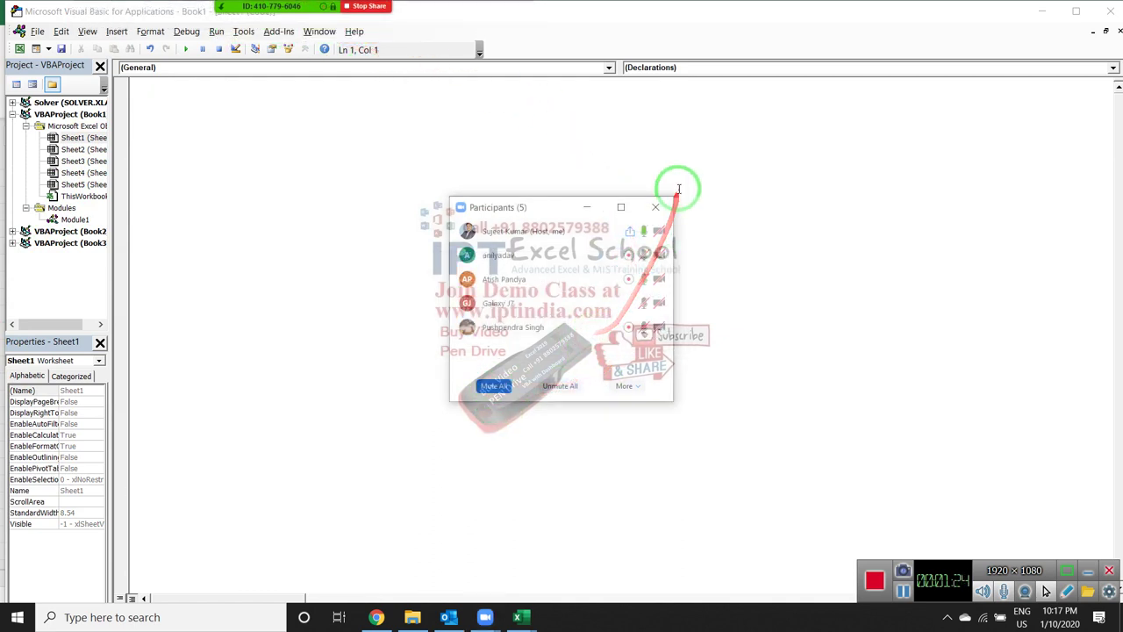
click(655, 207)
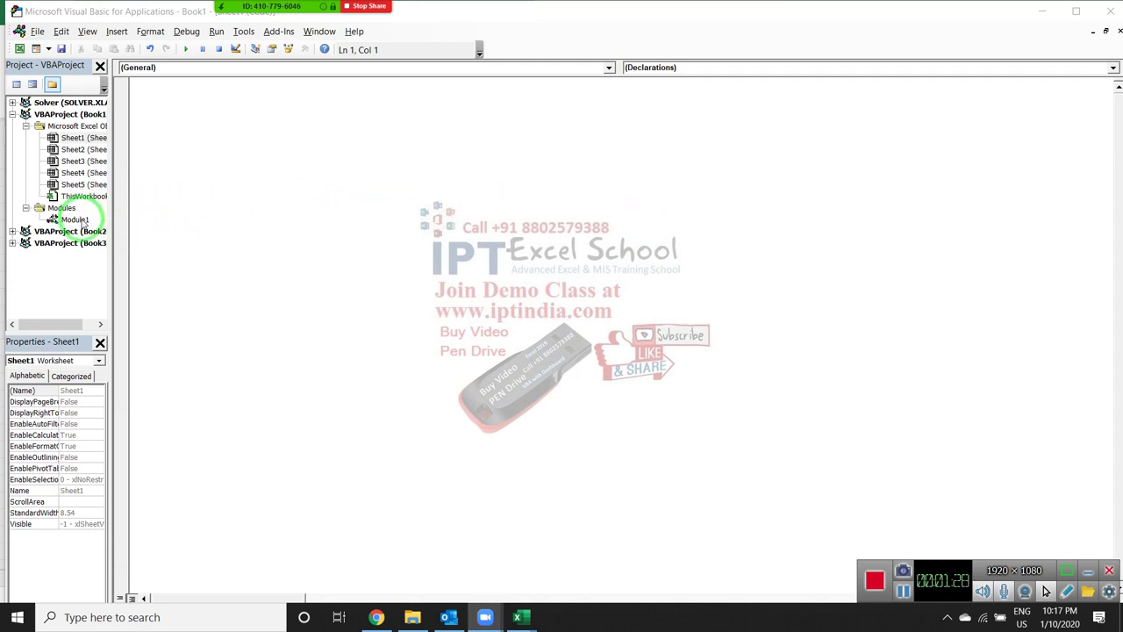
click(77, 219)
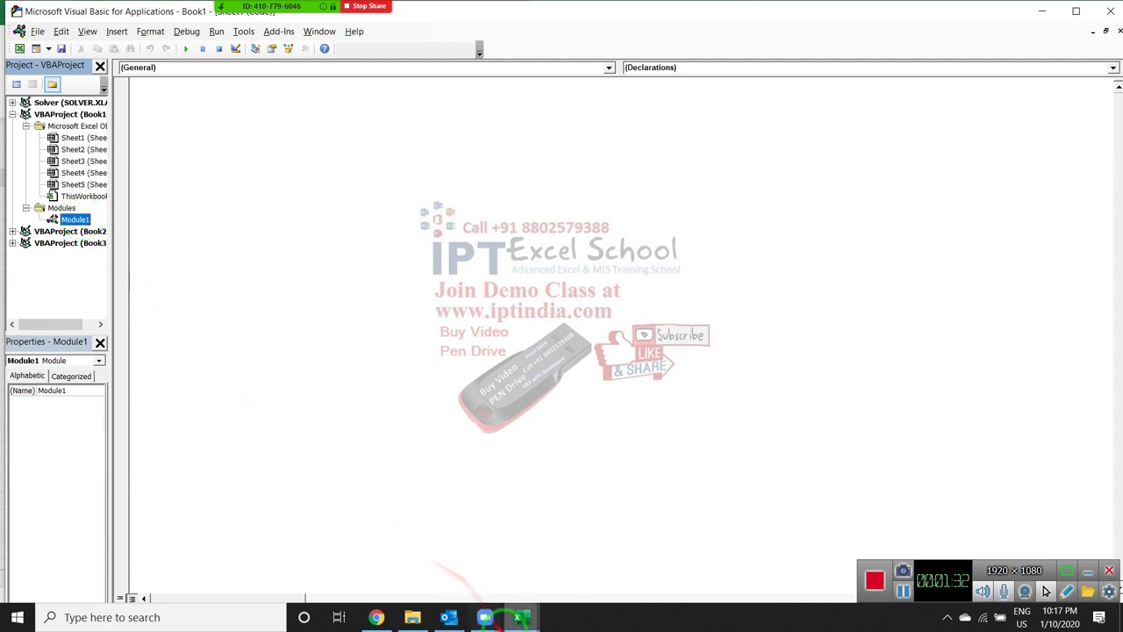
- Switch to the Book3 workbook and enter the label 'Public Macros' in cell B3
mouse_move(523, 620)
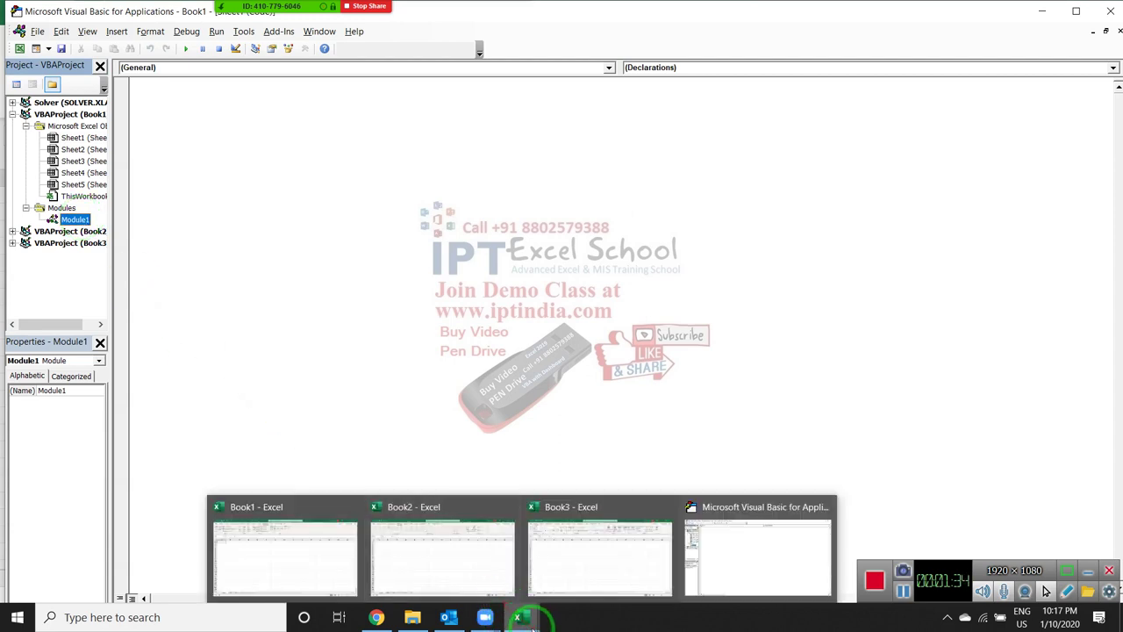
click(531, 618)
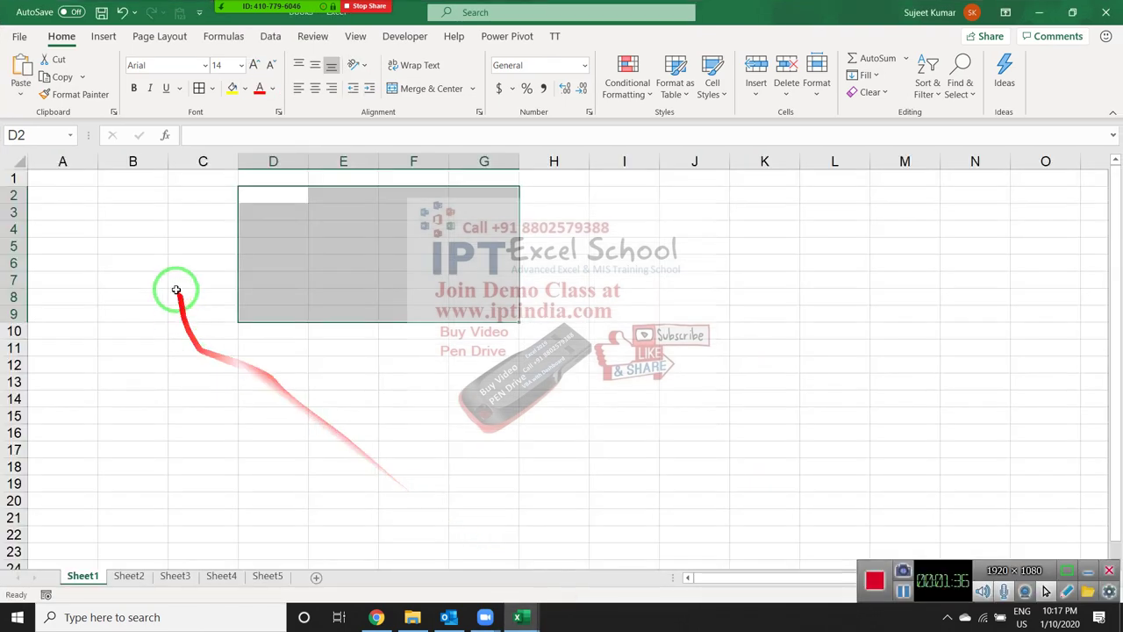
click(142, 211)
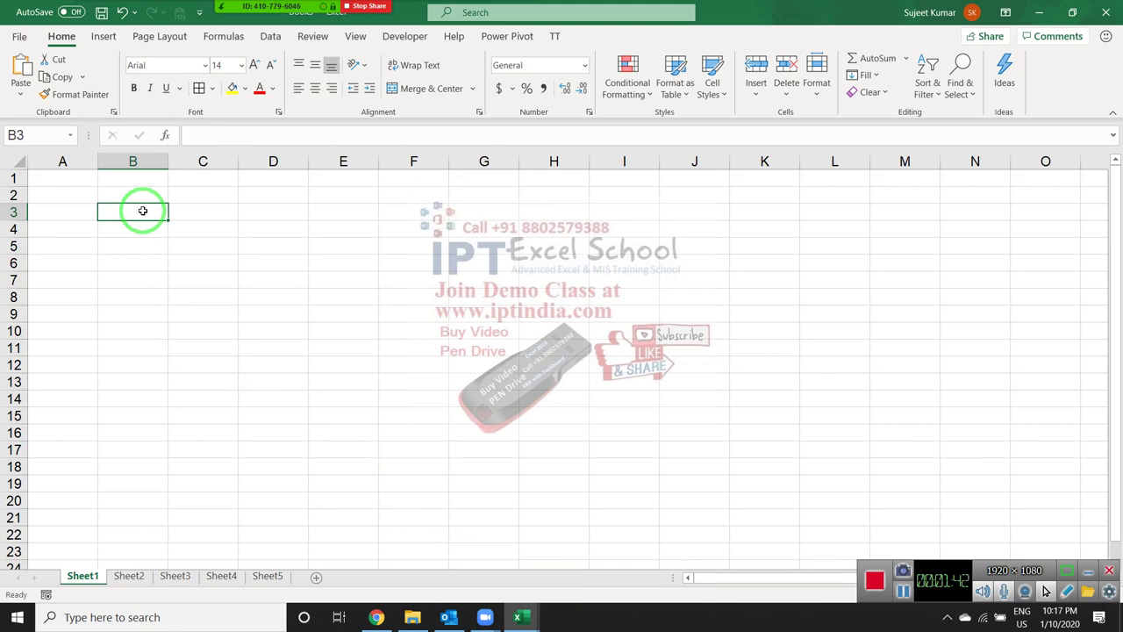
text(Public)
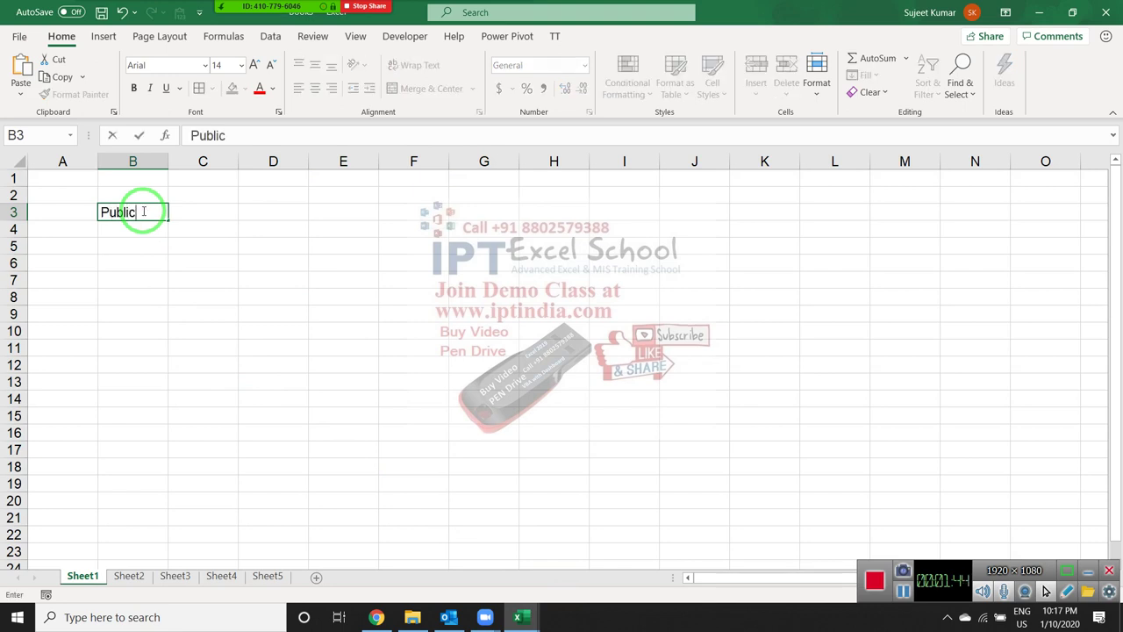
text(Macros)
key(Return)
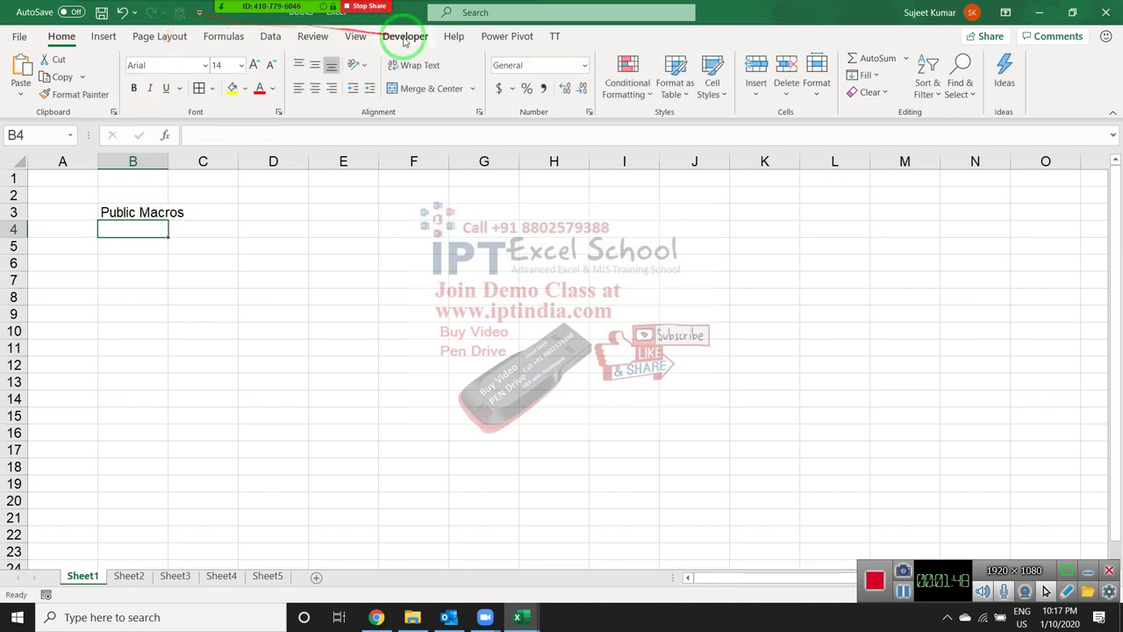
- Open Record Macro on the Developer tab, then return to the Visual Basic editor
click(405, 36)
click(101, 59)
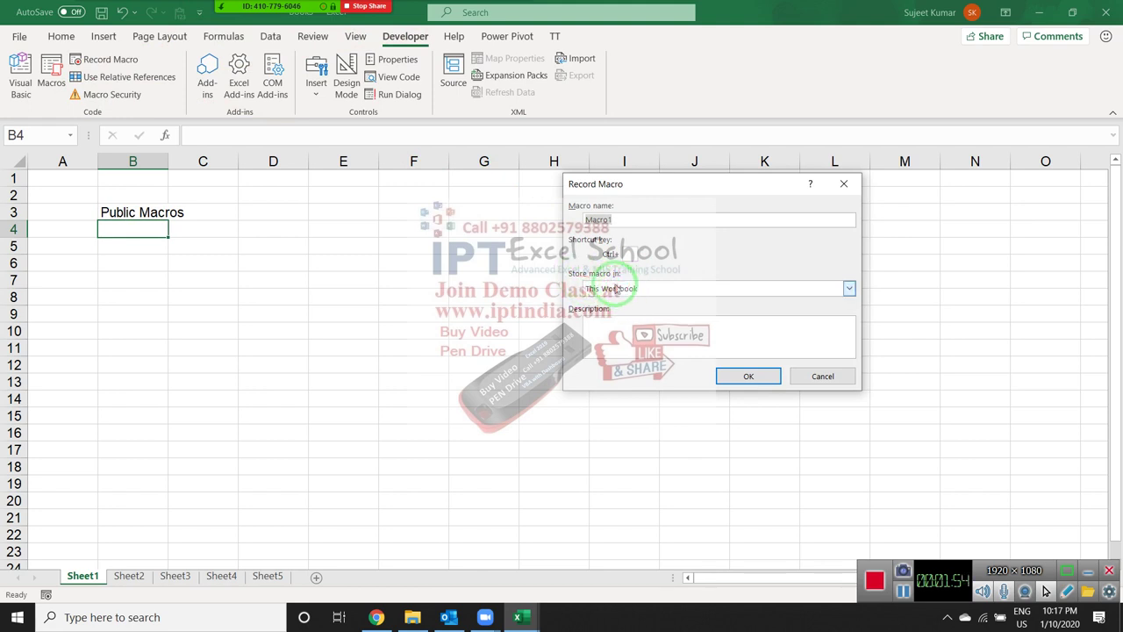
mouse_move(263, 7)
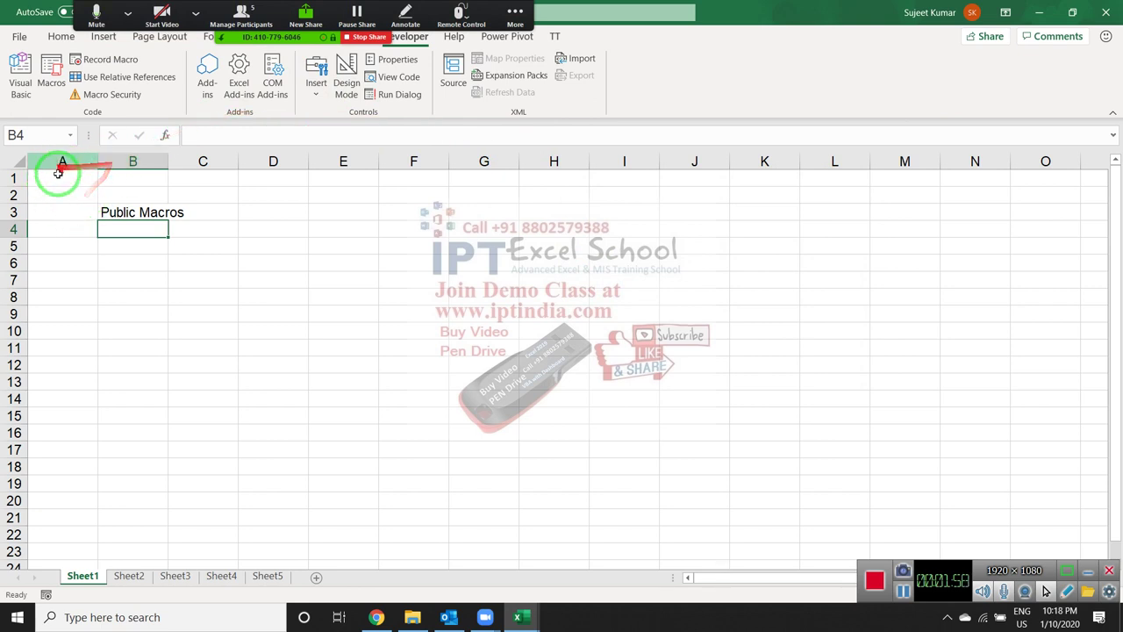
click(517, 617)
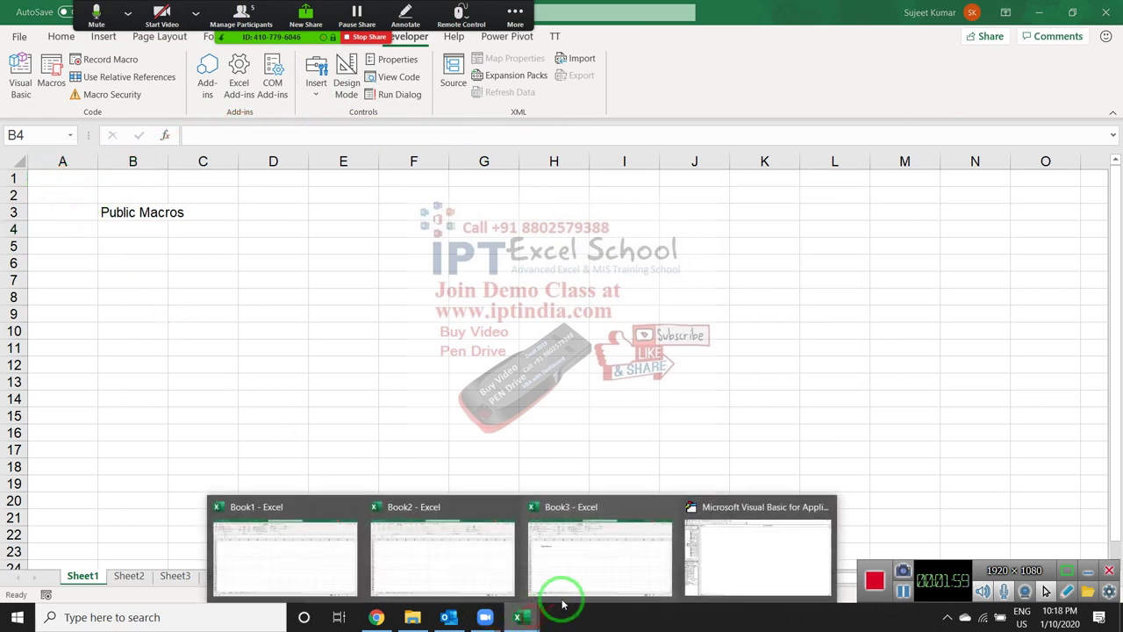
click(732, 567)
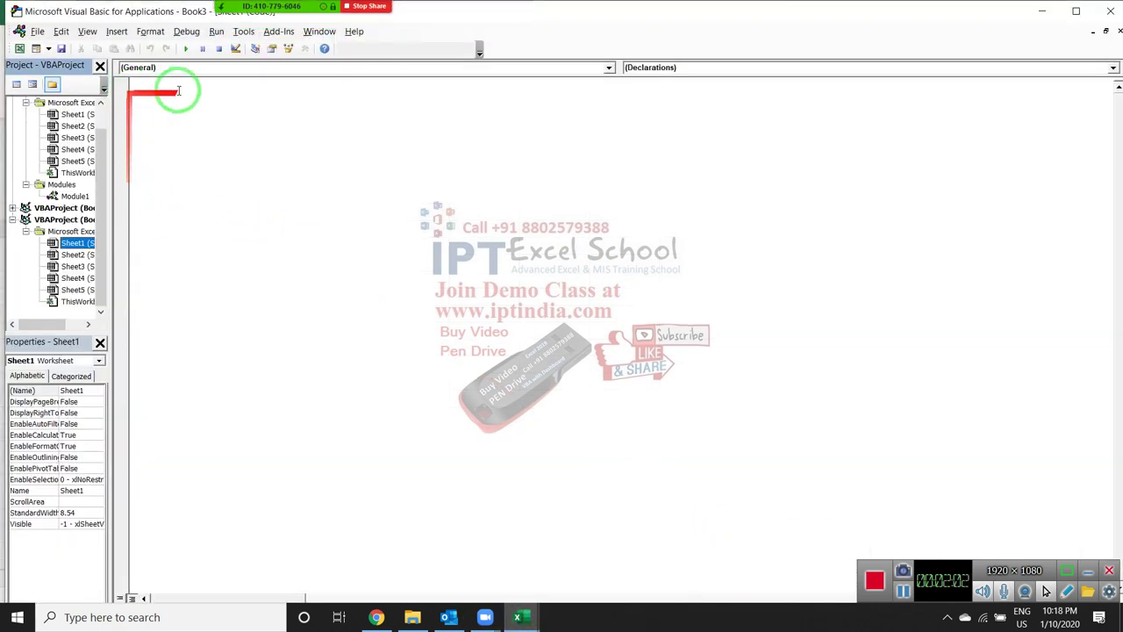
- Open Book1's Module1 code and collapse the Book3 project in the tree
double_click(74, 196)
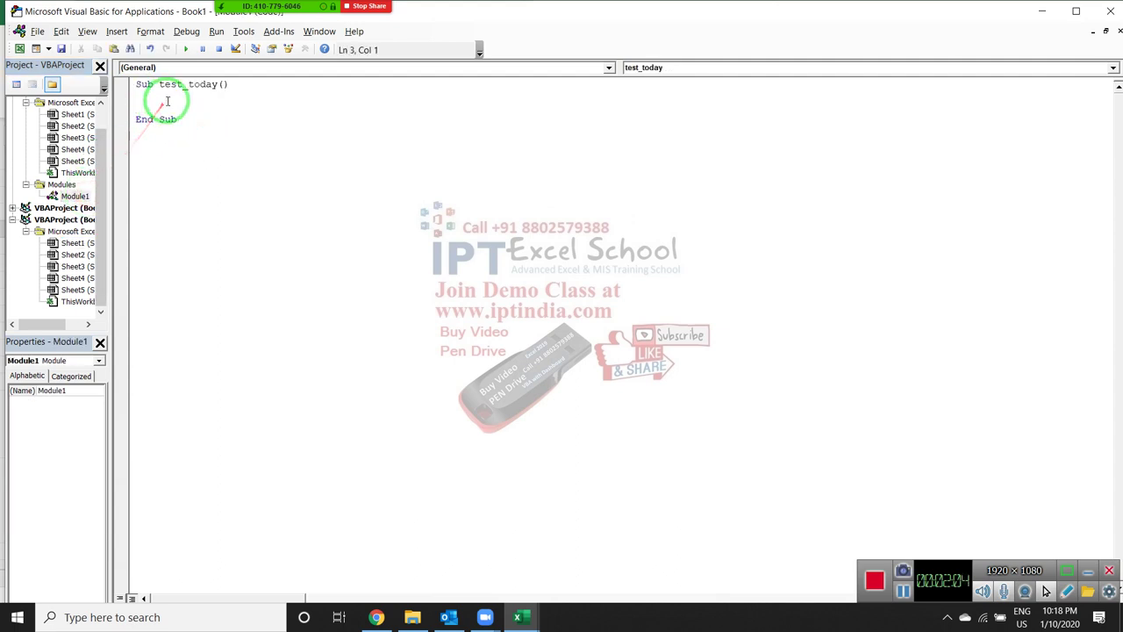
click(10, 226)
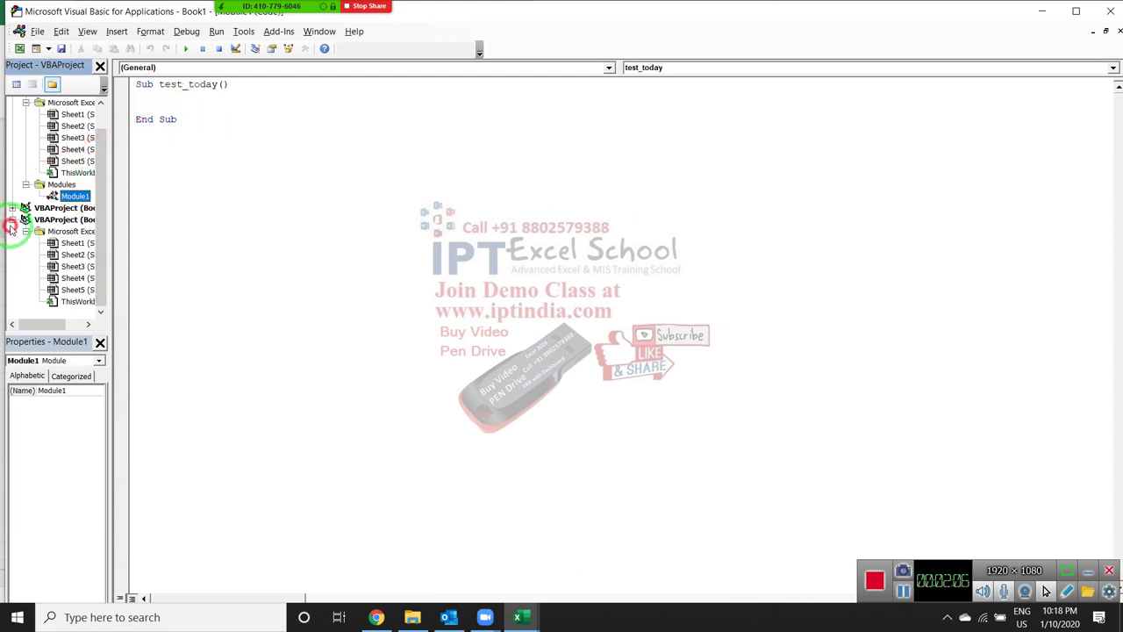
click(12, 219)
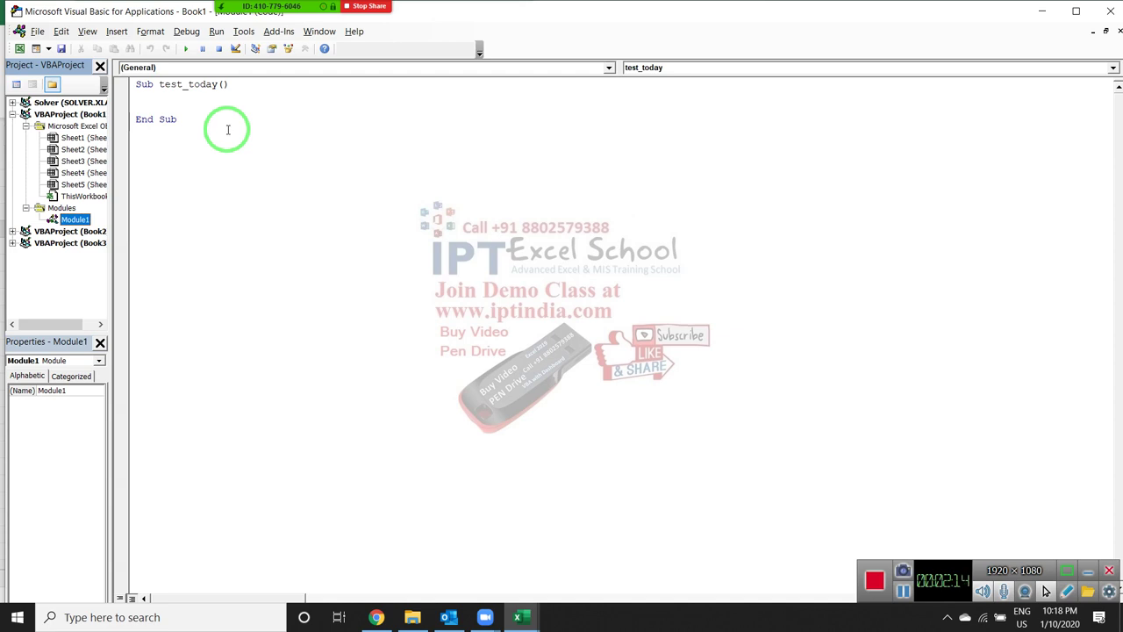
click(183, 100)
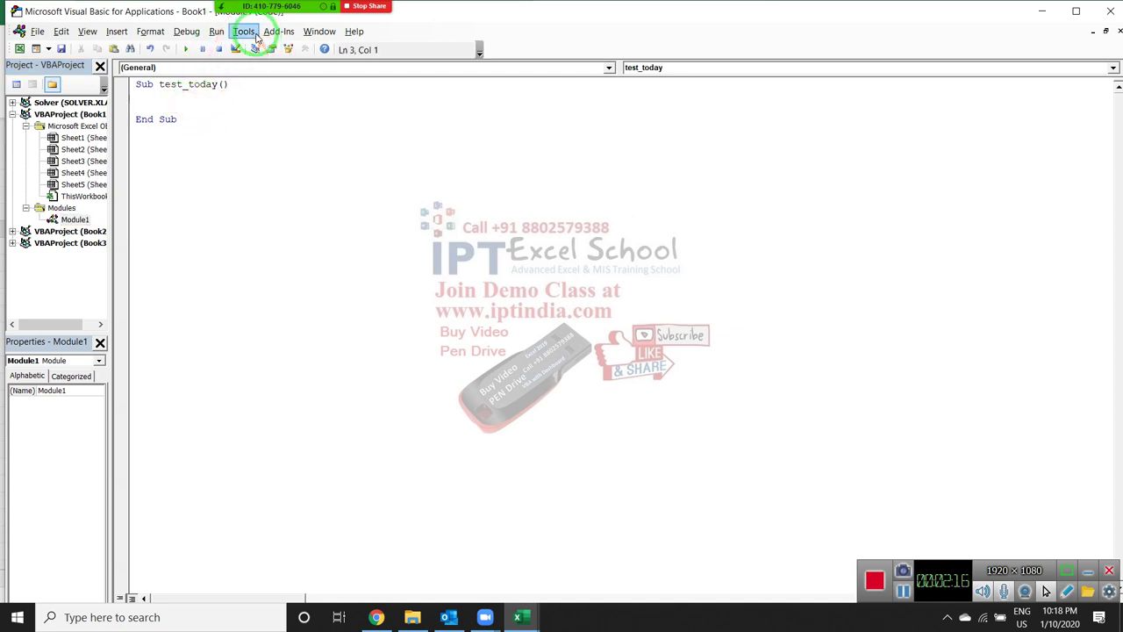
- Review the Protection tab of VBAProject Properties, then close it without applying changes
click(245, 32)
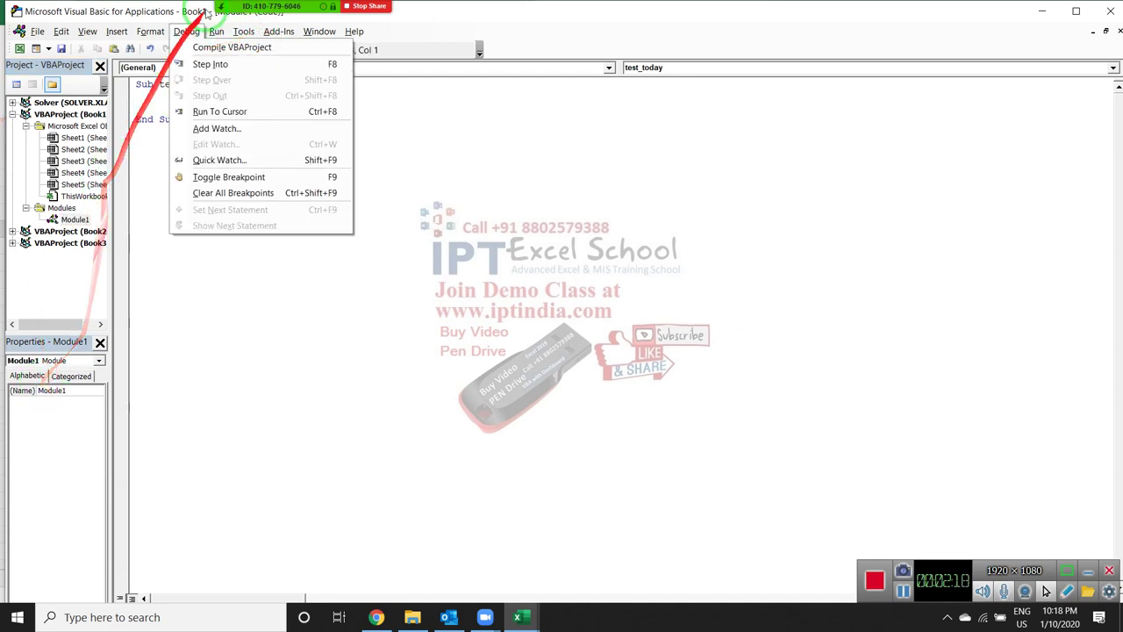
mouse_move(217, 33)
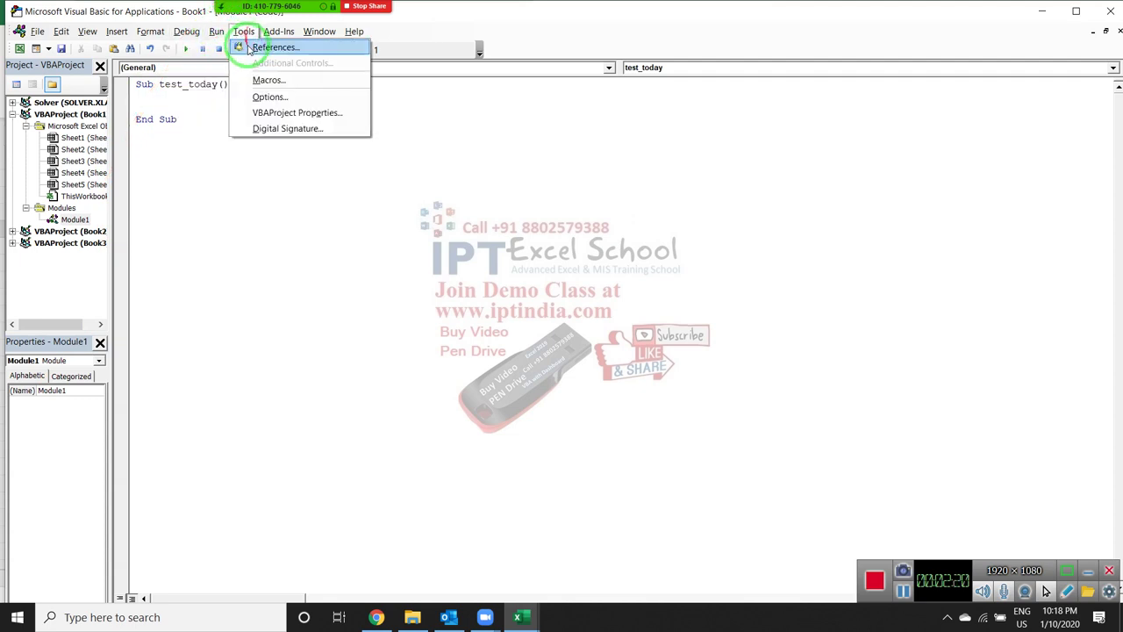
click(286, 113)
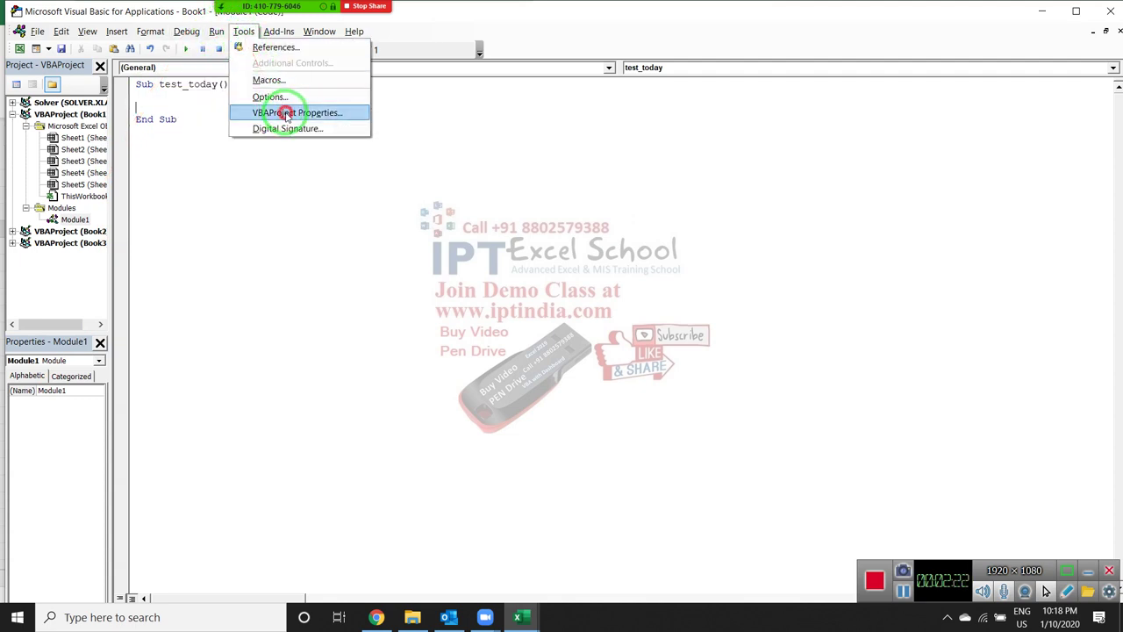
click(483, 143)
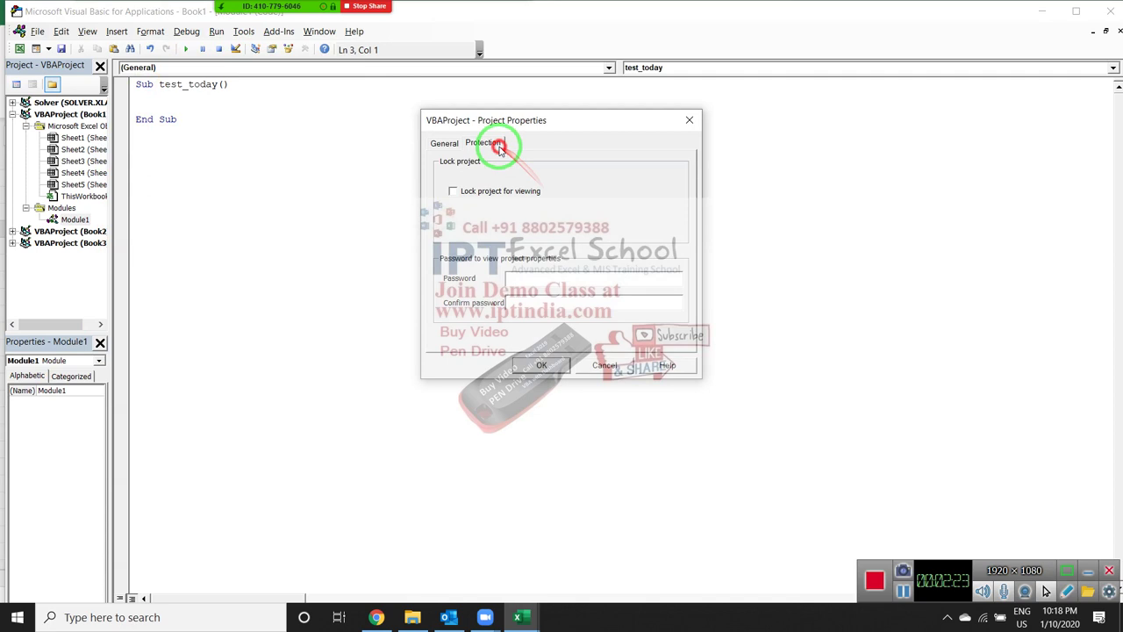
click(493, 190)
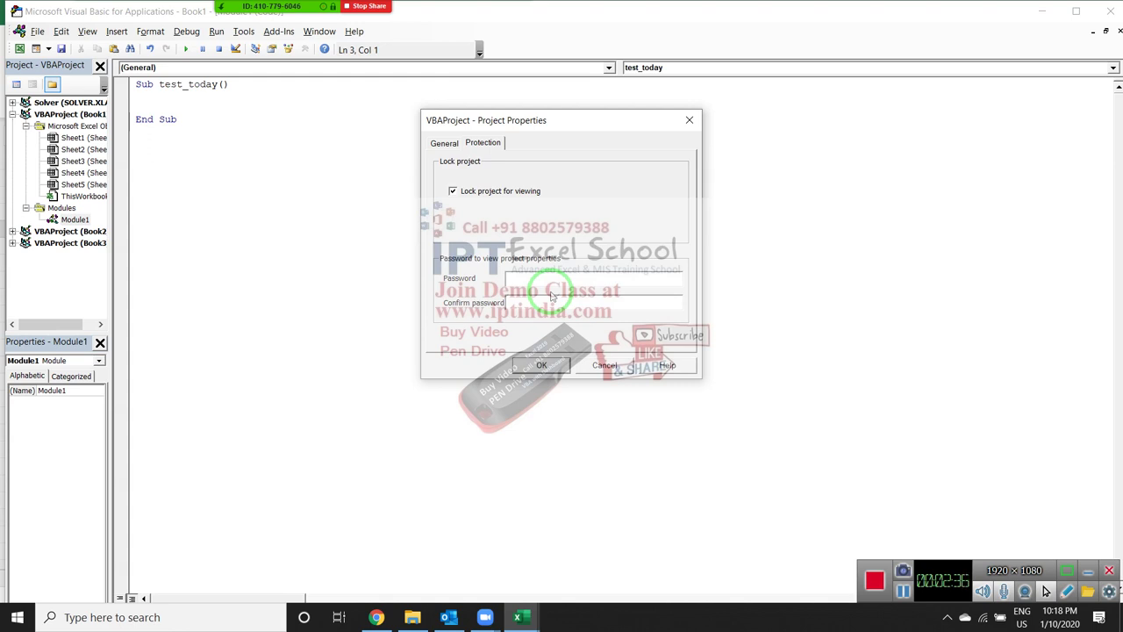
click(689, 121)
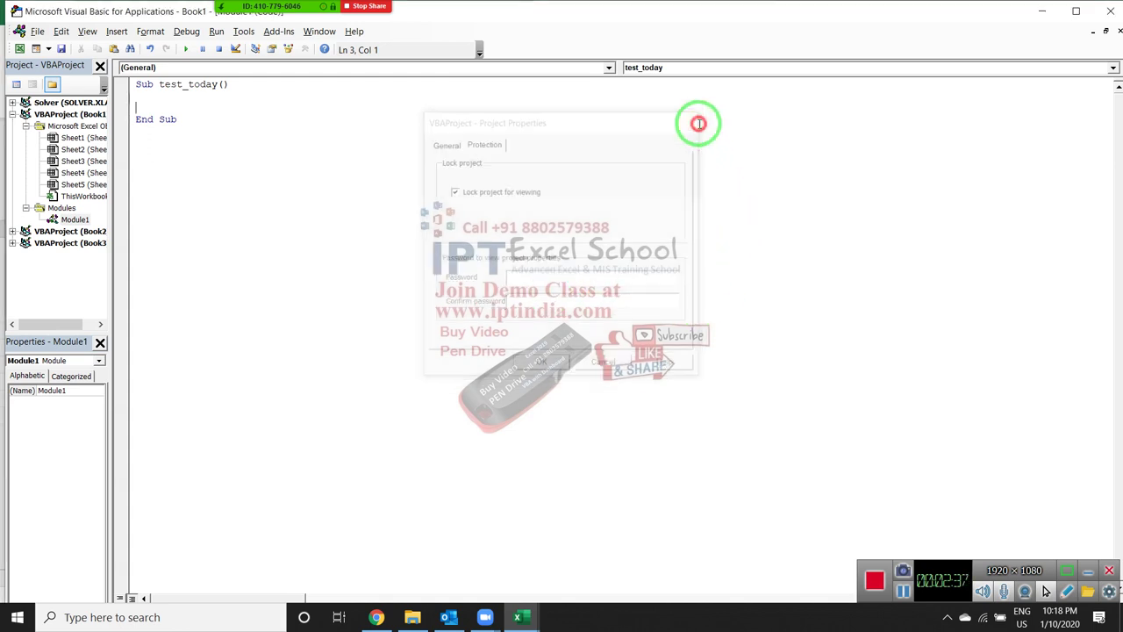
- Close the VBA editor and autofit column B to the 'Public Macros' label
click(1112, 15)
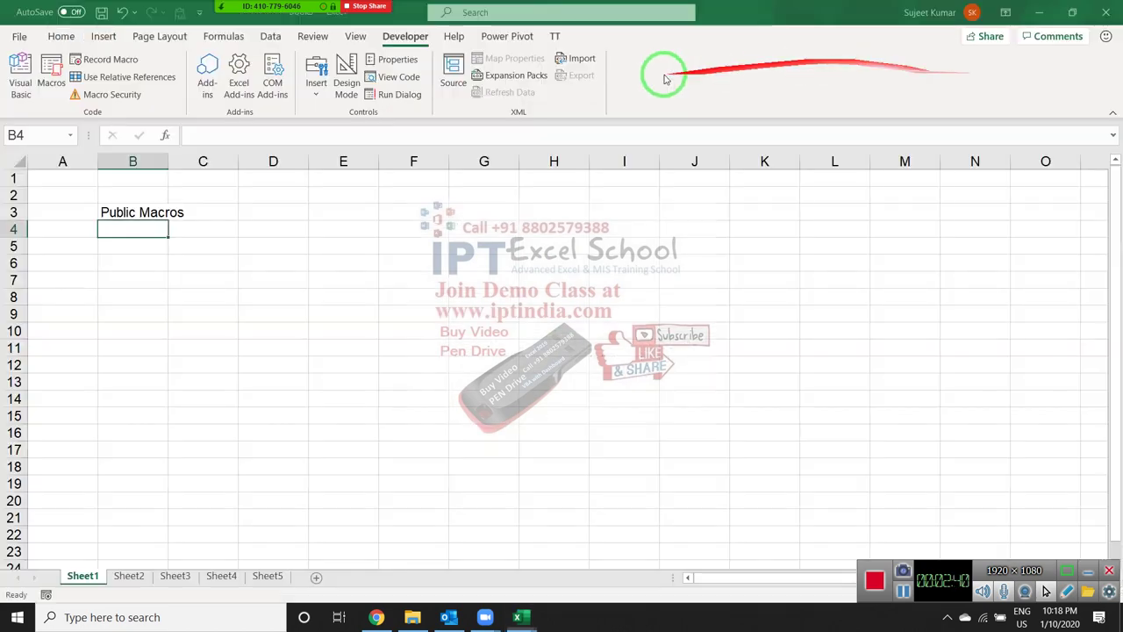
click(165, 161)
double_click(168, 162)
click(153, 214)
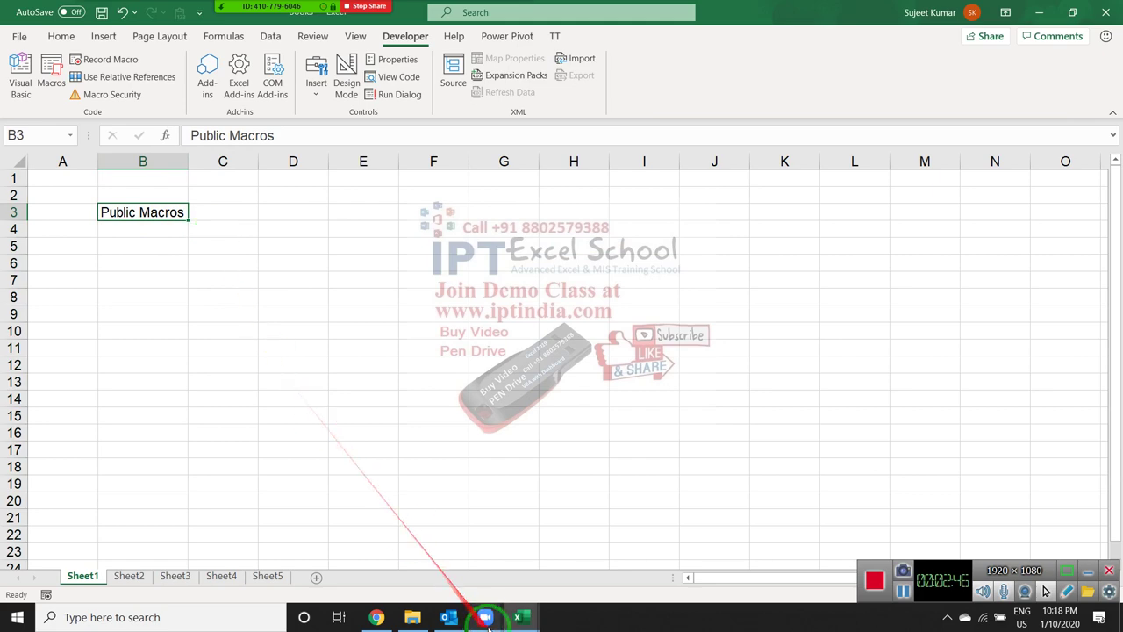
- Switch to Book2, open the Macros list, and cancel without running anything
click(518, 617)
click(413, 555)
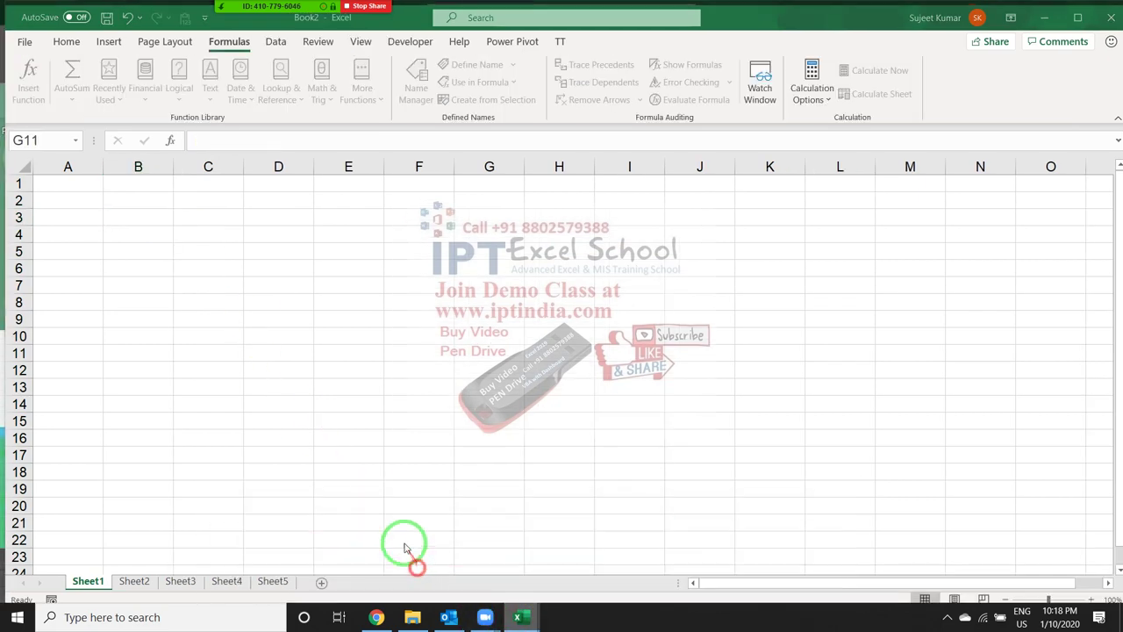
click(402, 36)
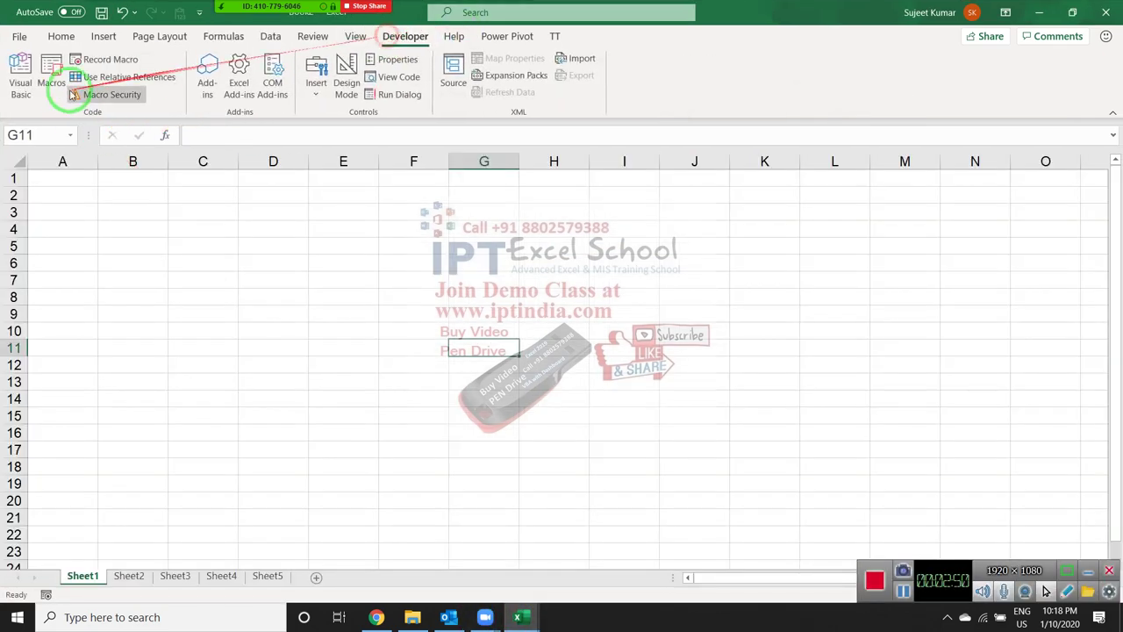
click(51, 81)
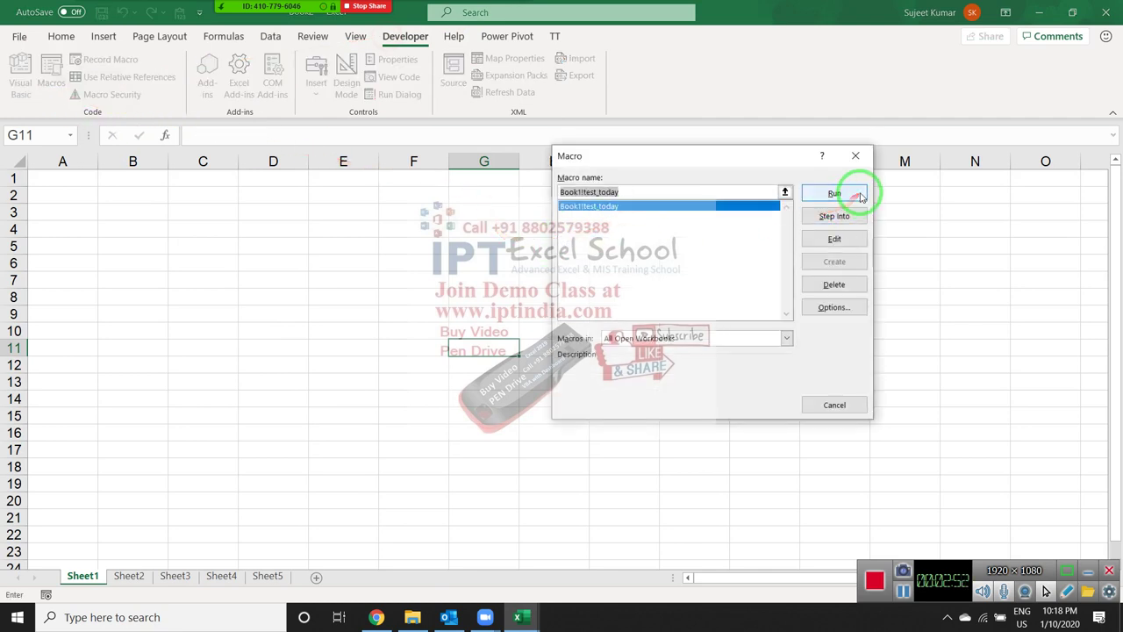
click(930, 211)
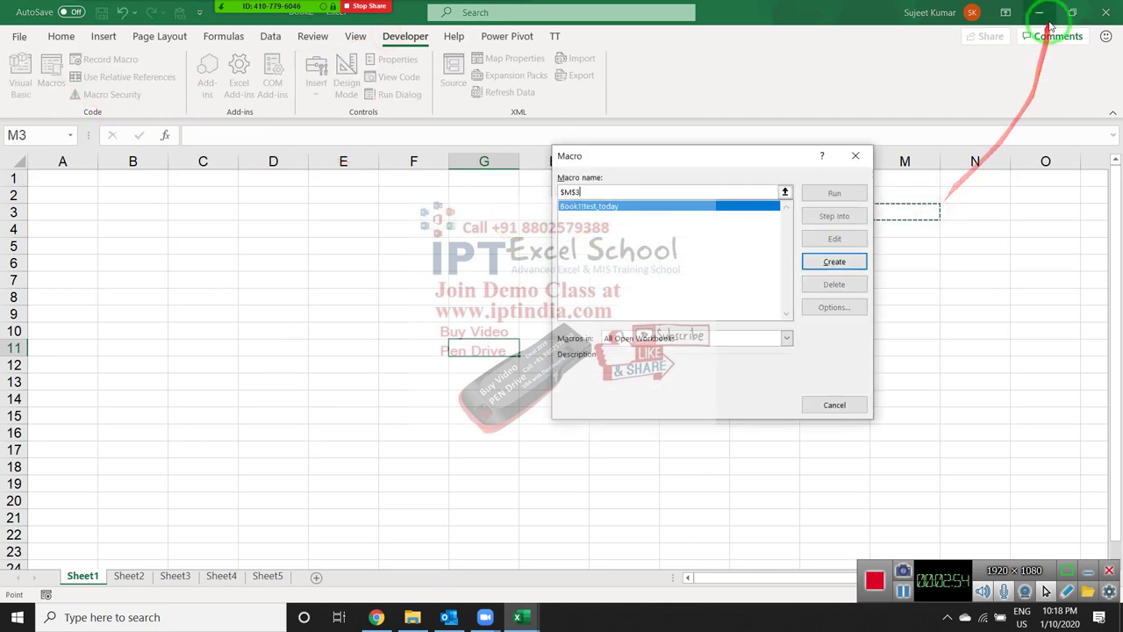
click(855, 156)
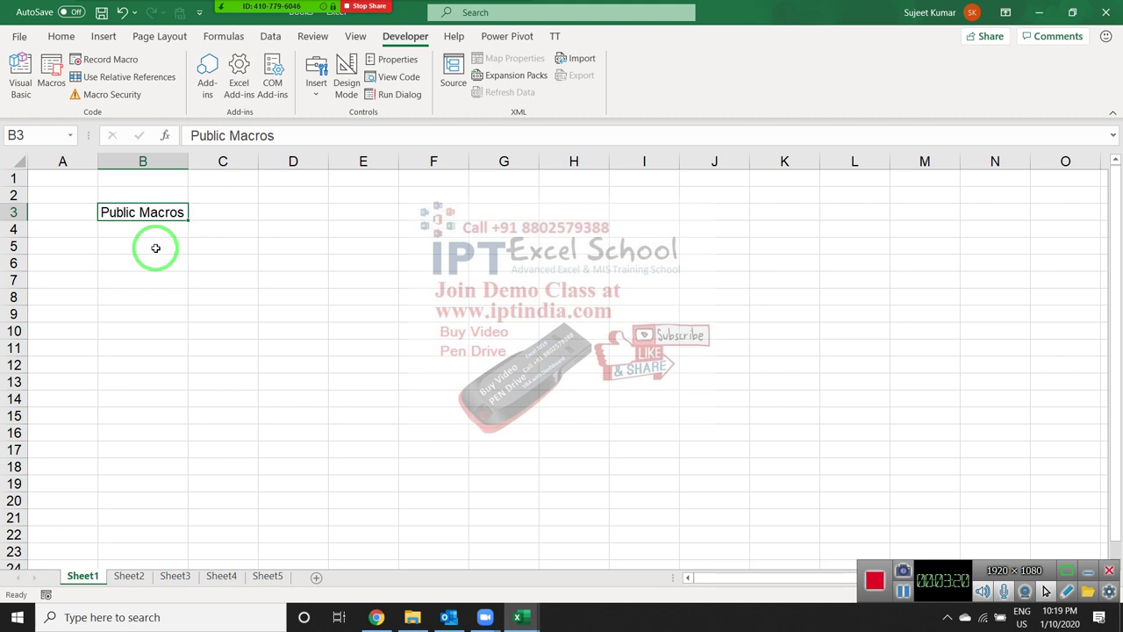
- Select cell B5, then run Book1!test_today from Book2's Macros list
click(155, 248)
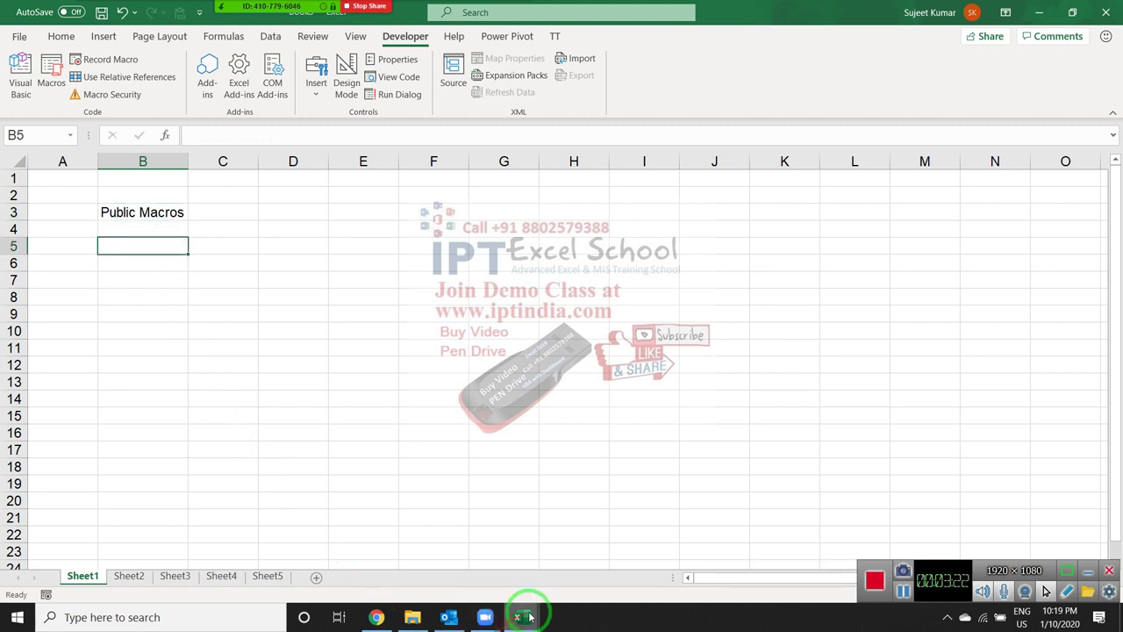
mouse_move(527, 614)
click(469, 562)
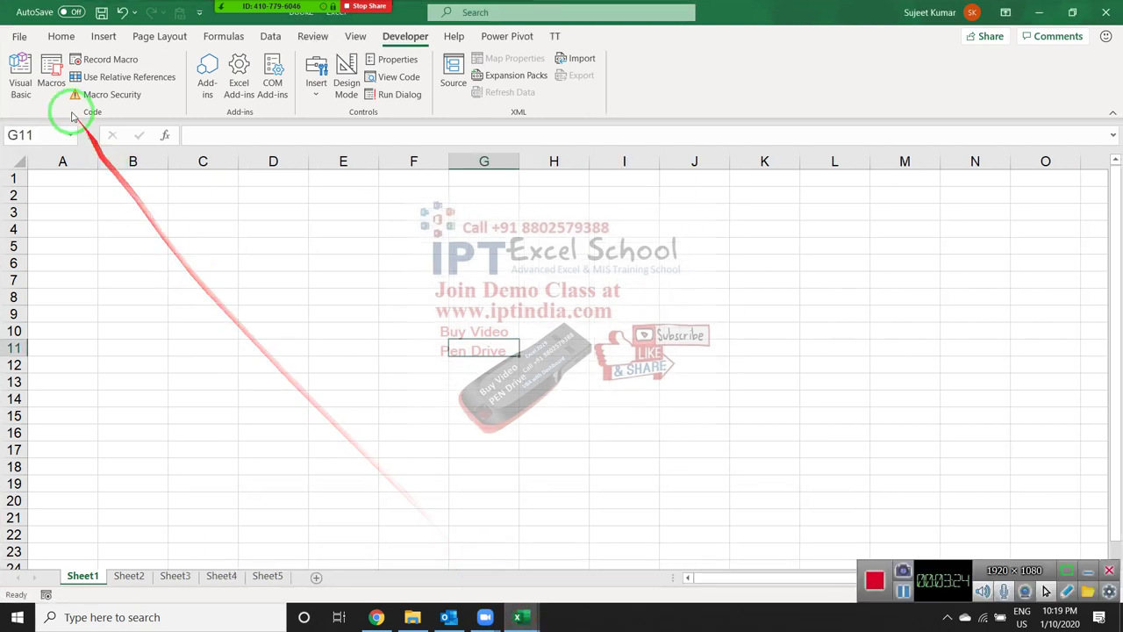
click(57, 84)
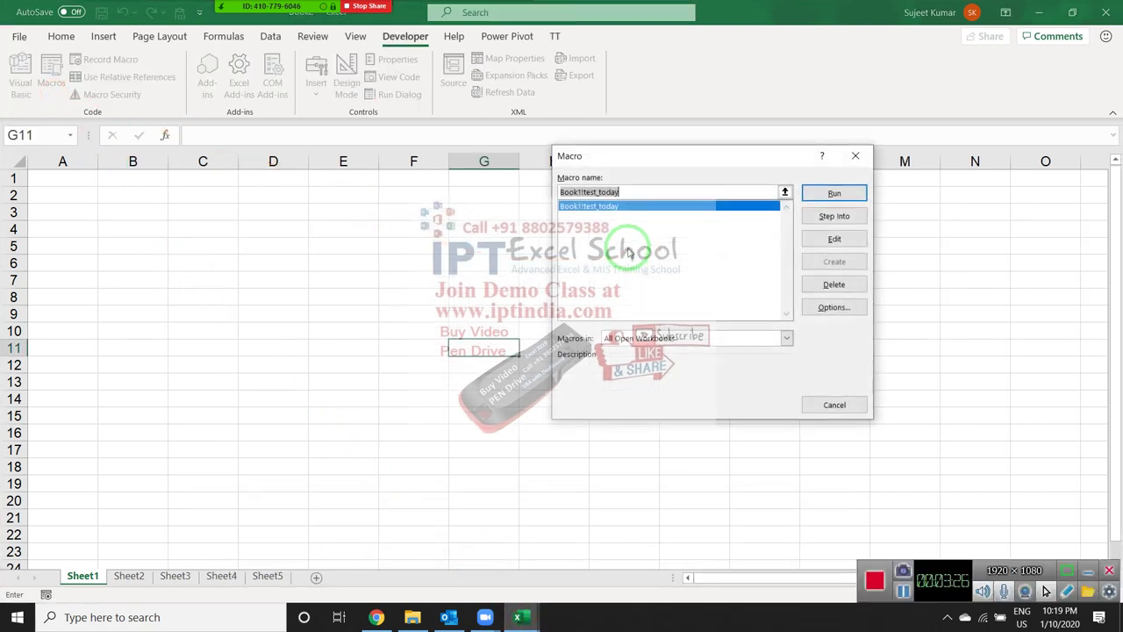
click(751, 207)
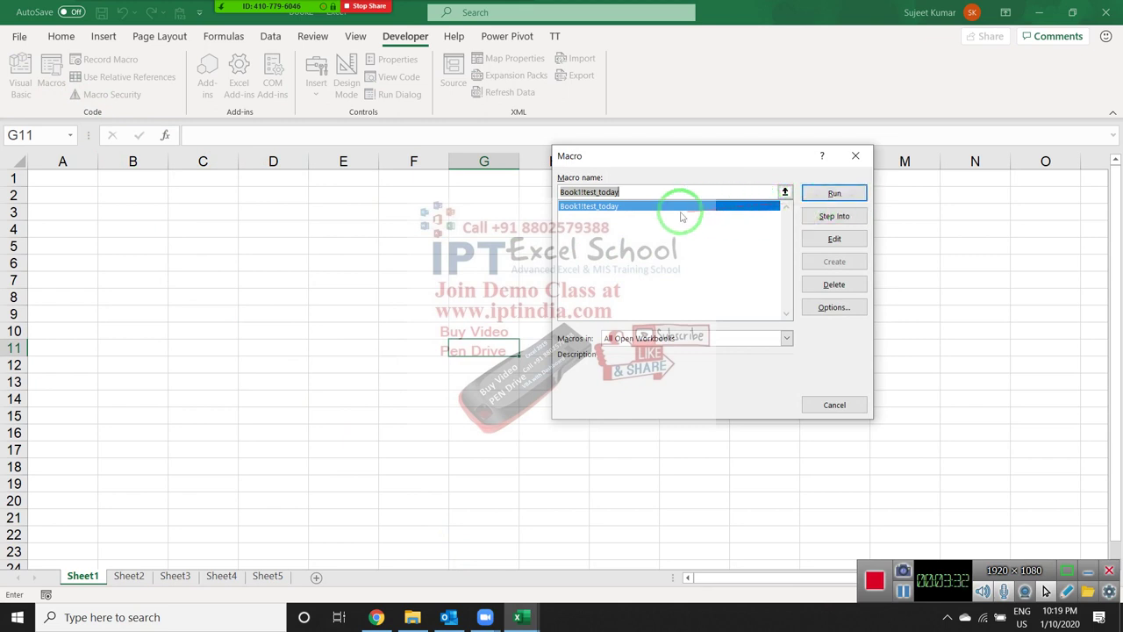
double_click(649, 215)
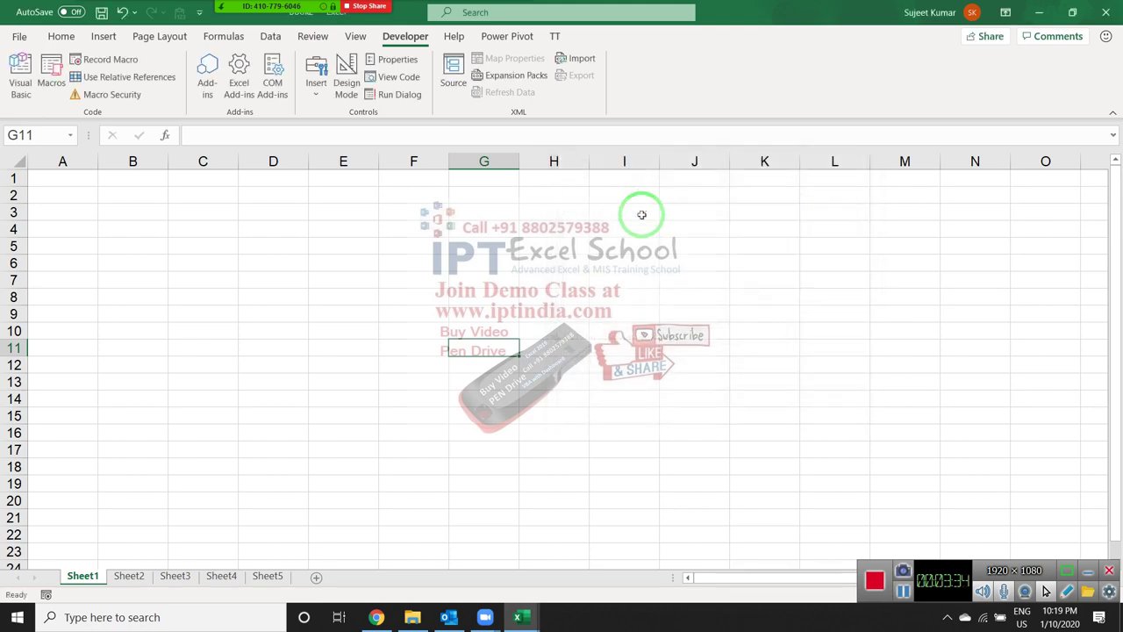
- Return to the Public Macros workbook and show the Home tab
mouse_move(481, 605)
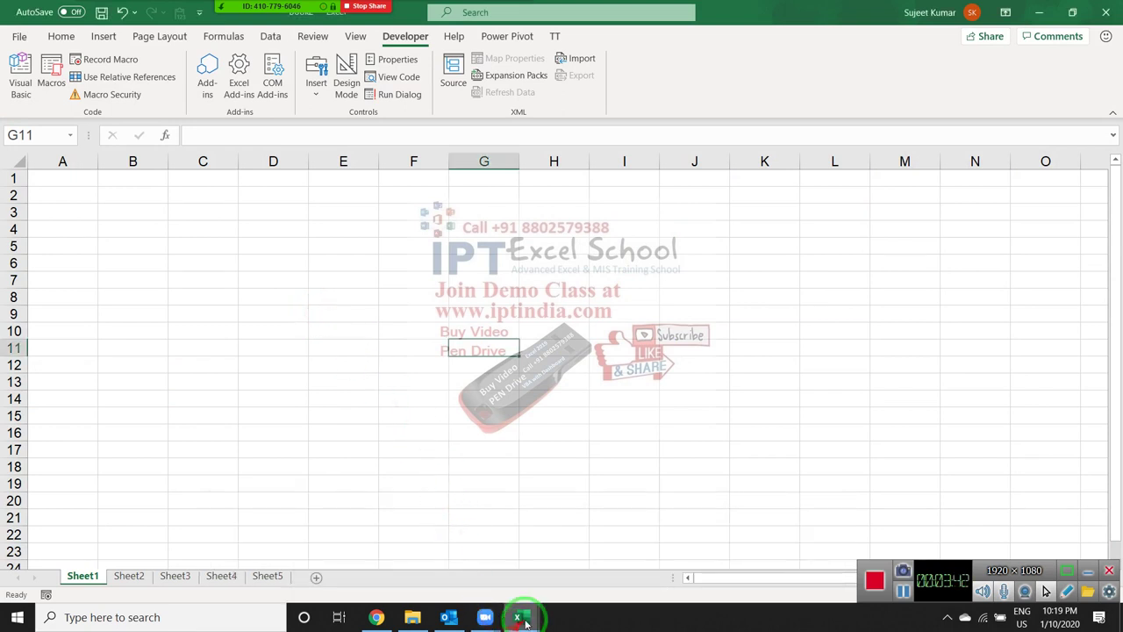
mouse_move(525, 620)
click(570, 589)
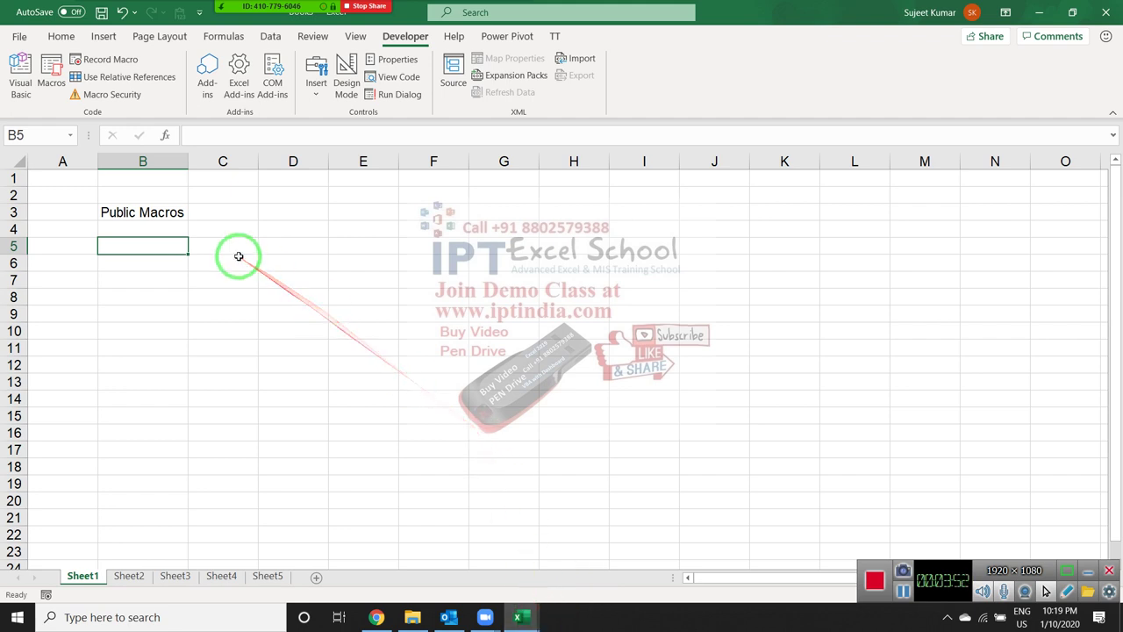
click(59, 36)
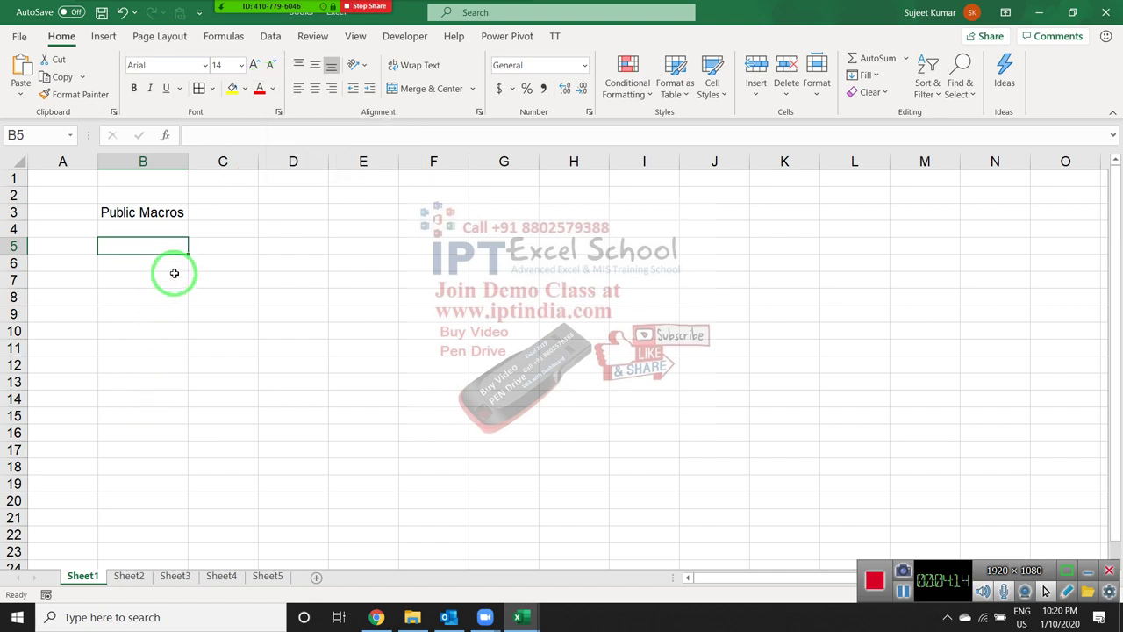
- Type the label 'Personal Macros' into cell B5
text(Pe)
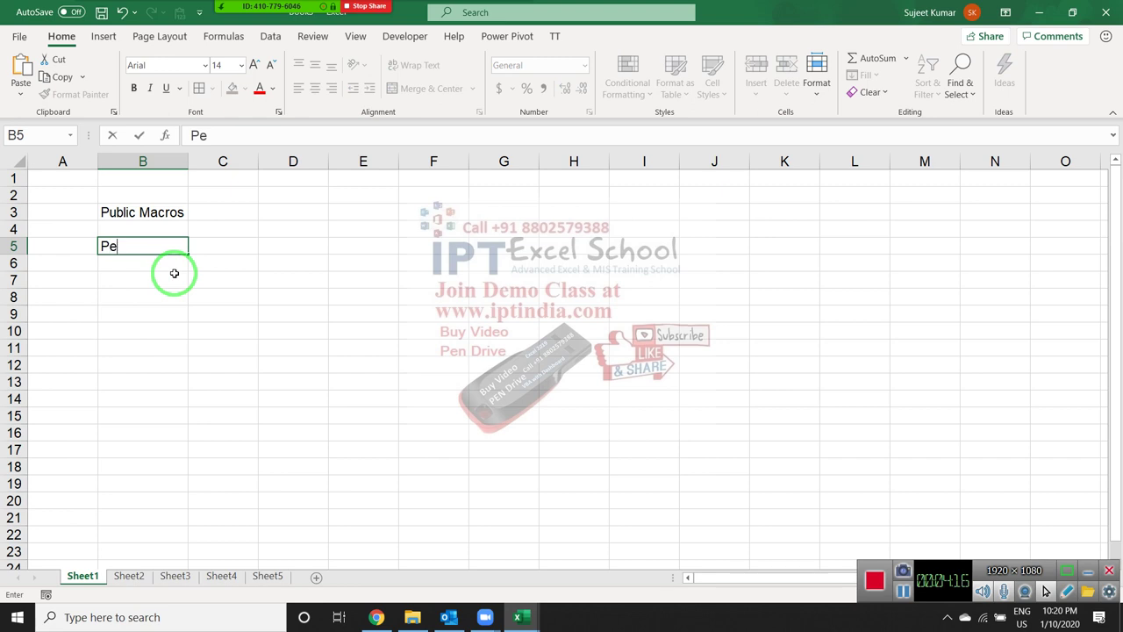
text(rsonal )
text(N)
key(BackSpace)
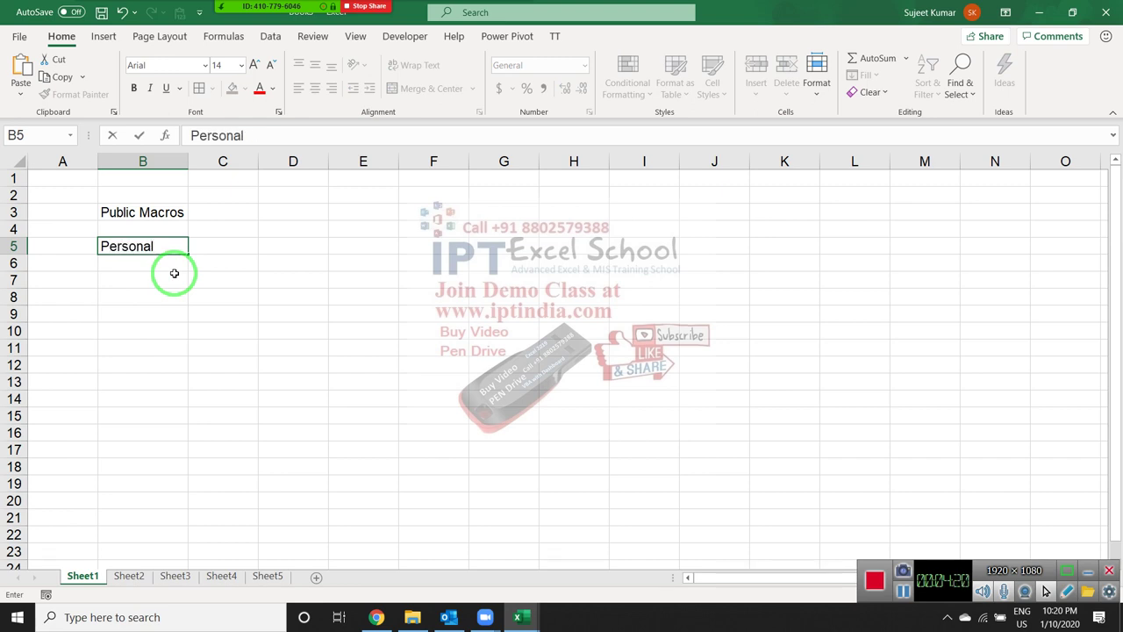
text(MAcros)
key(Return)
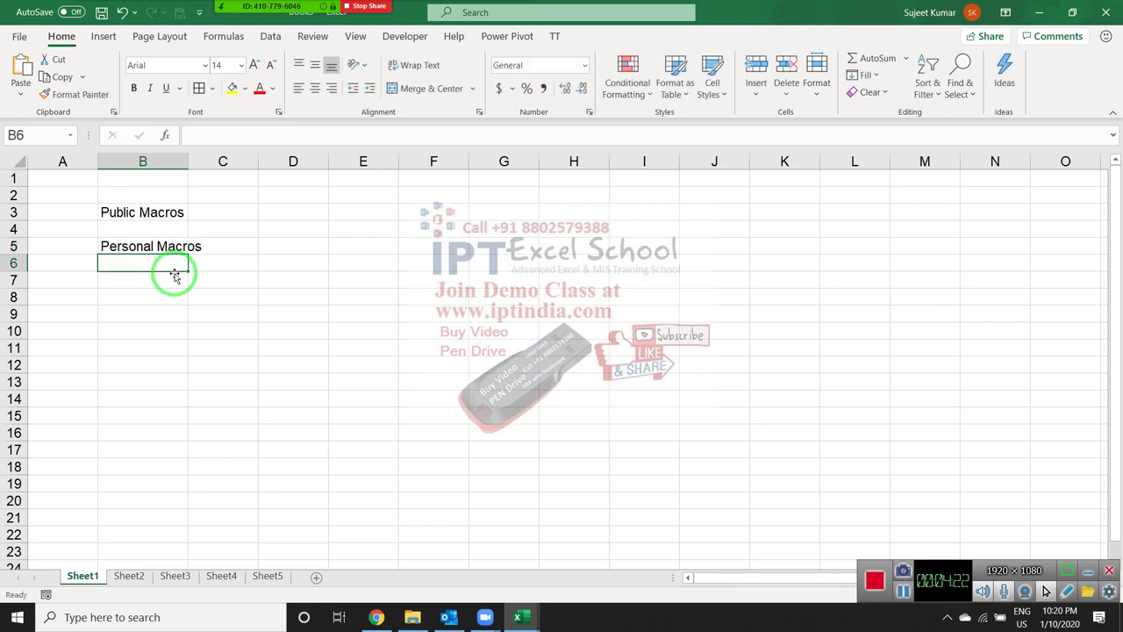
- Open Record Macro and set storage to the Personal Macro Workbook
click(405, 36)
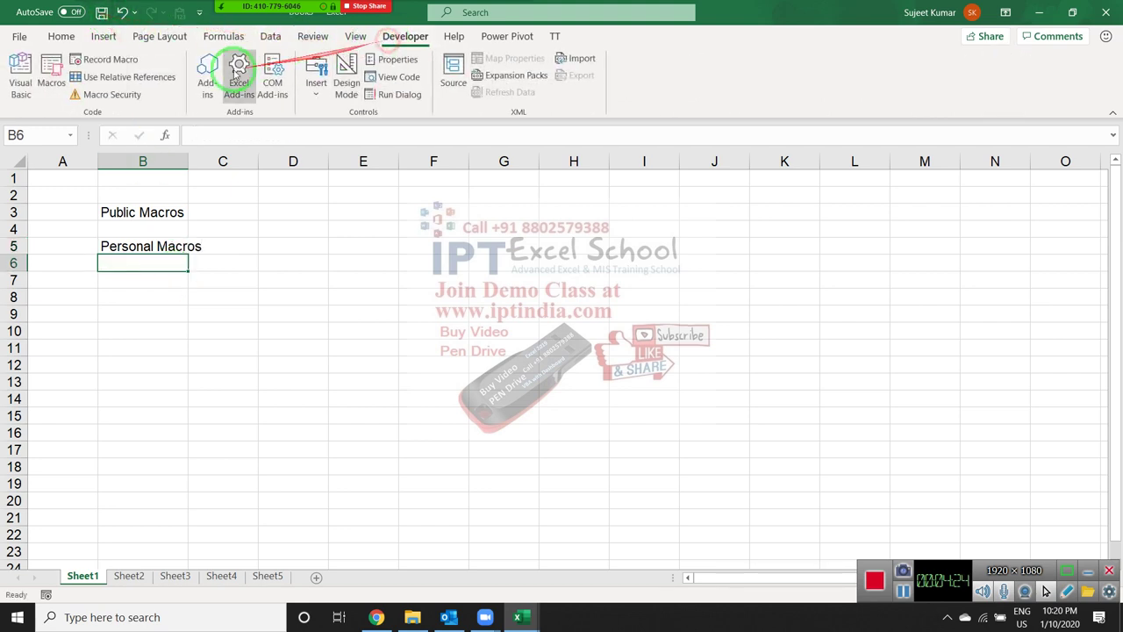
click(110, 60)
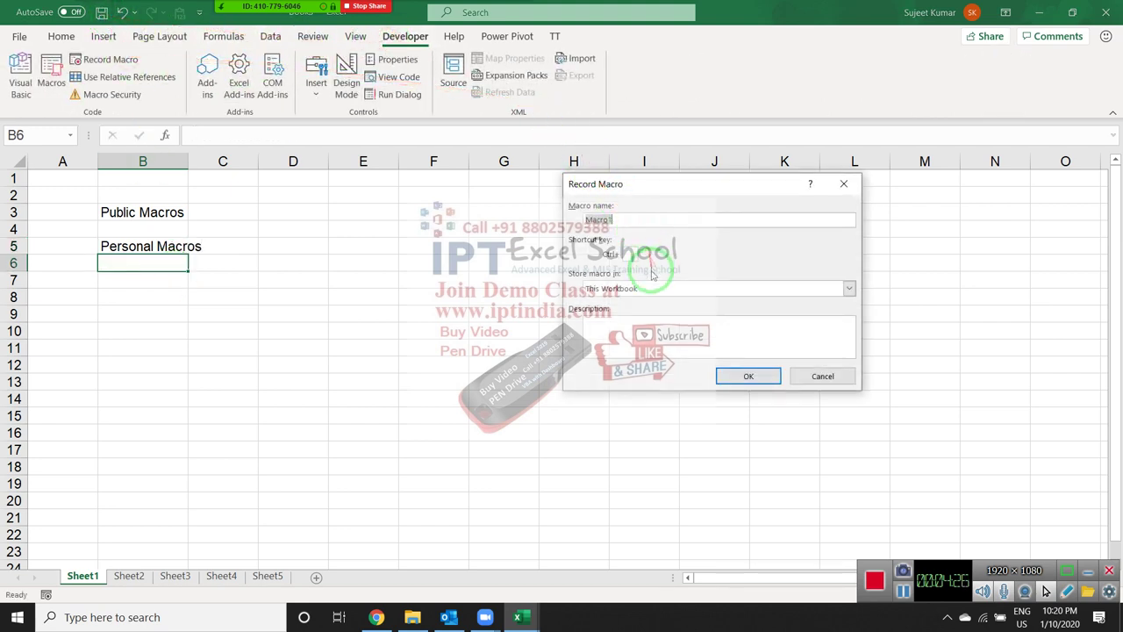
click(649, 289)
click(630, 301)
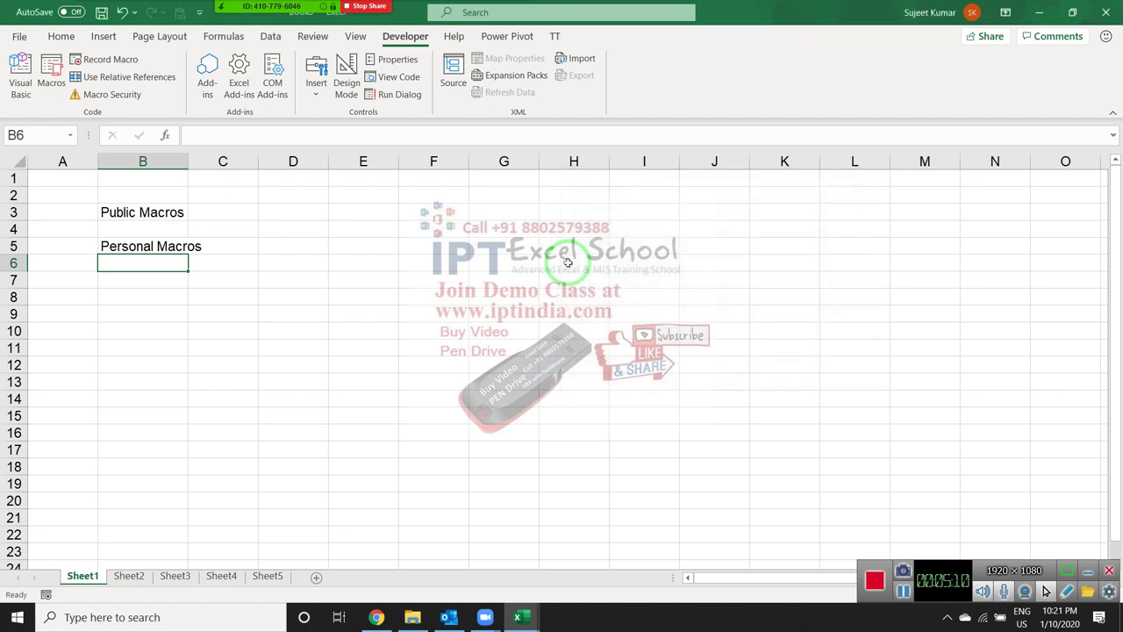
- Enter the label 'Event Macros' in cell B6, beneath Personal Macros
key(Up)
key(Left)
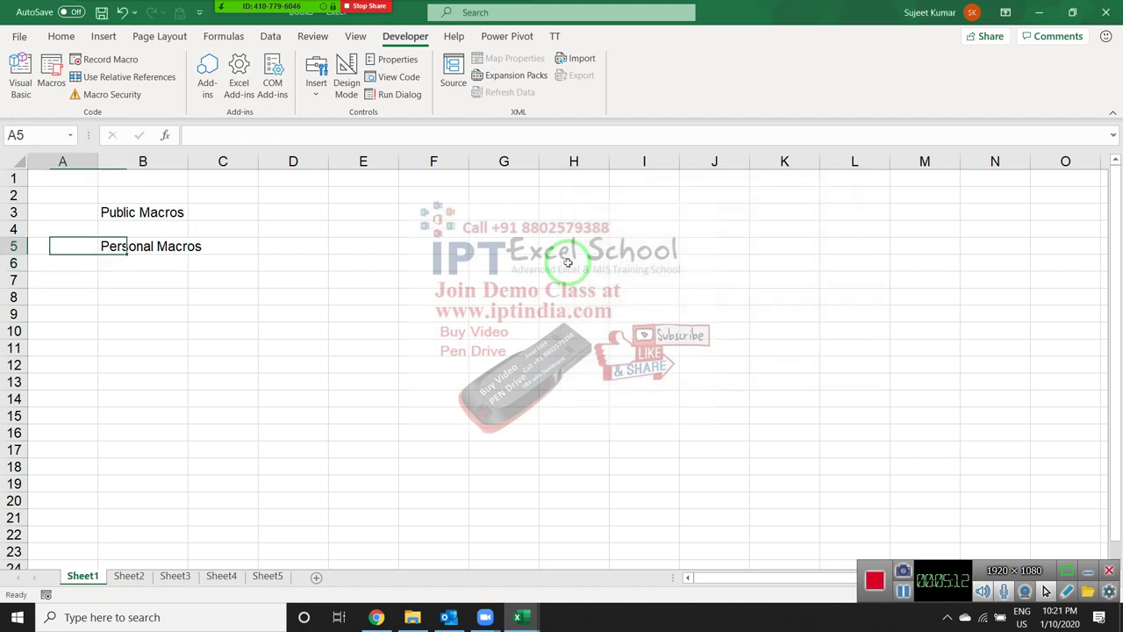
key(Down)
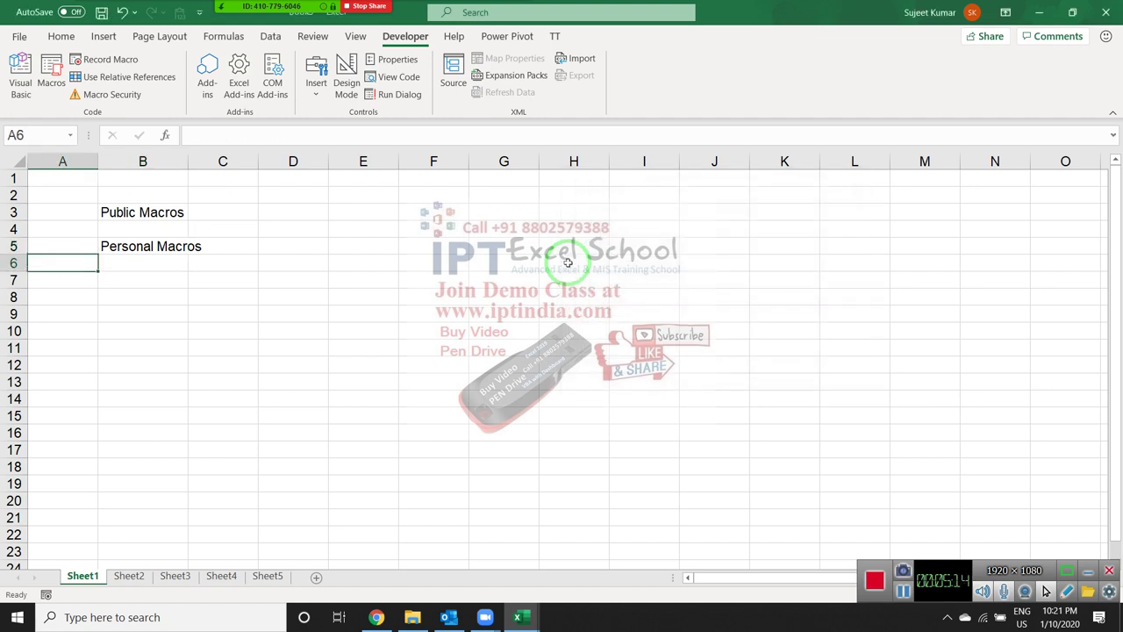
key(Right)
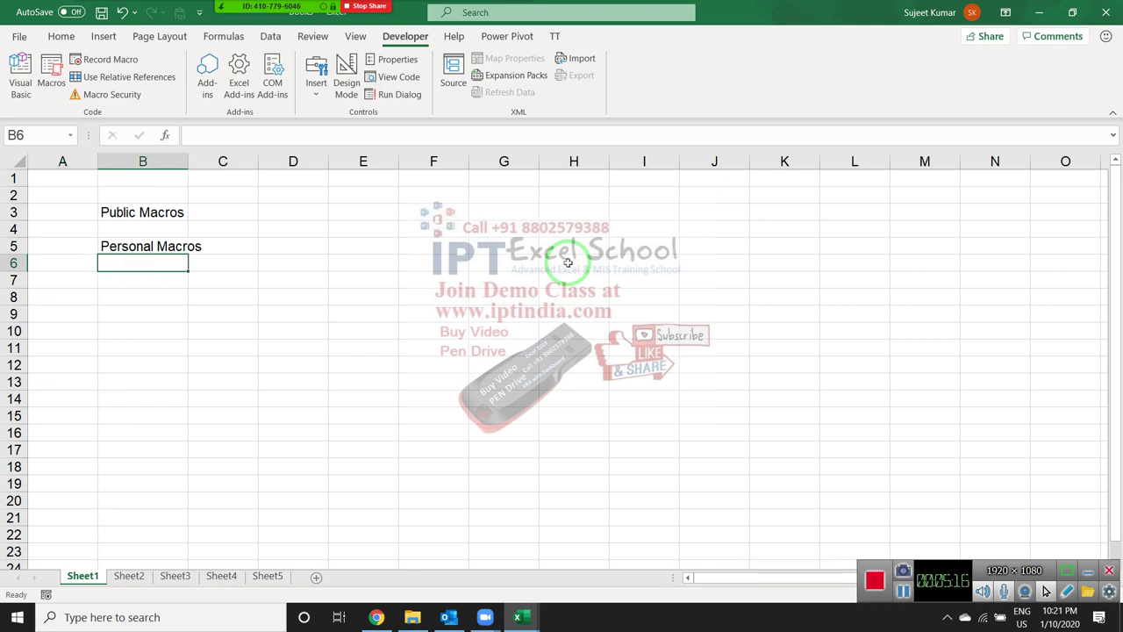
text(Ev)
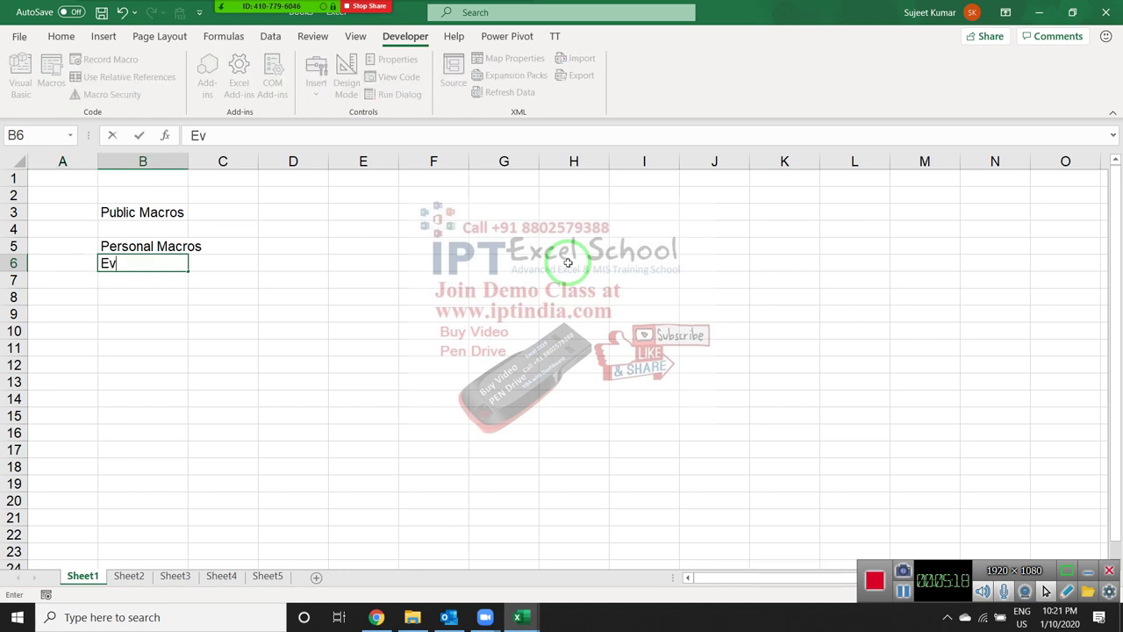
text(ent MAc)
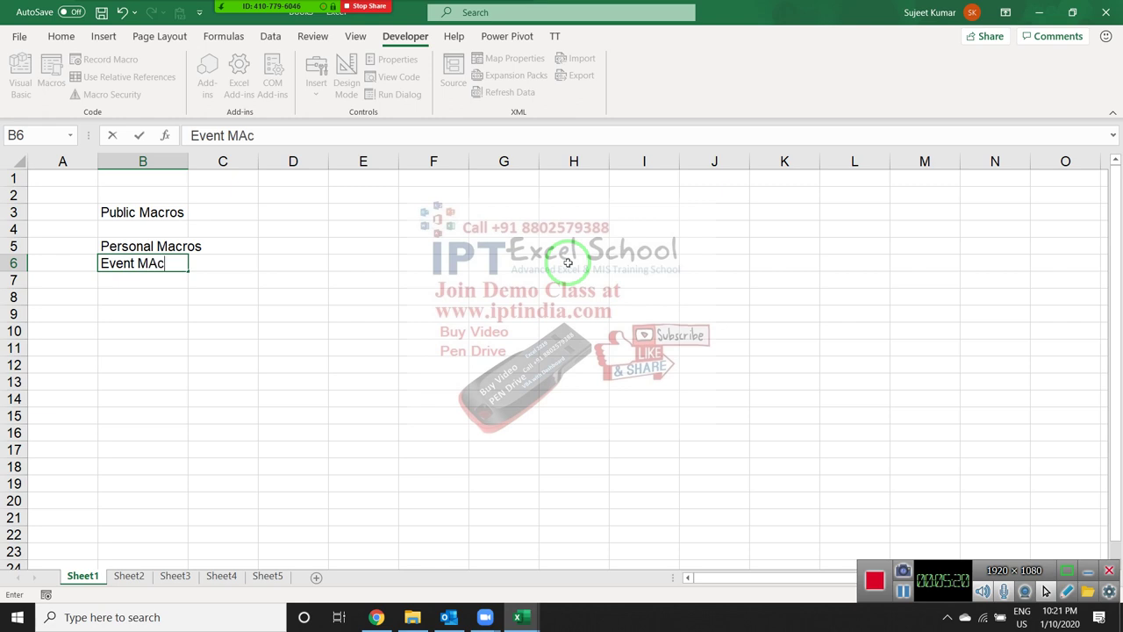
text(ros)
key(Return)
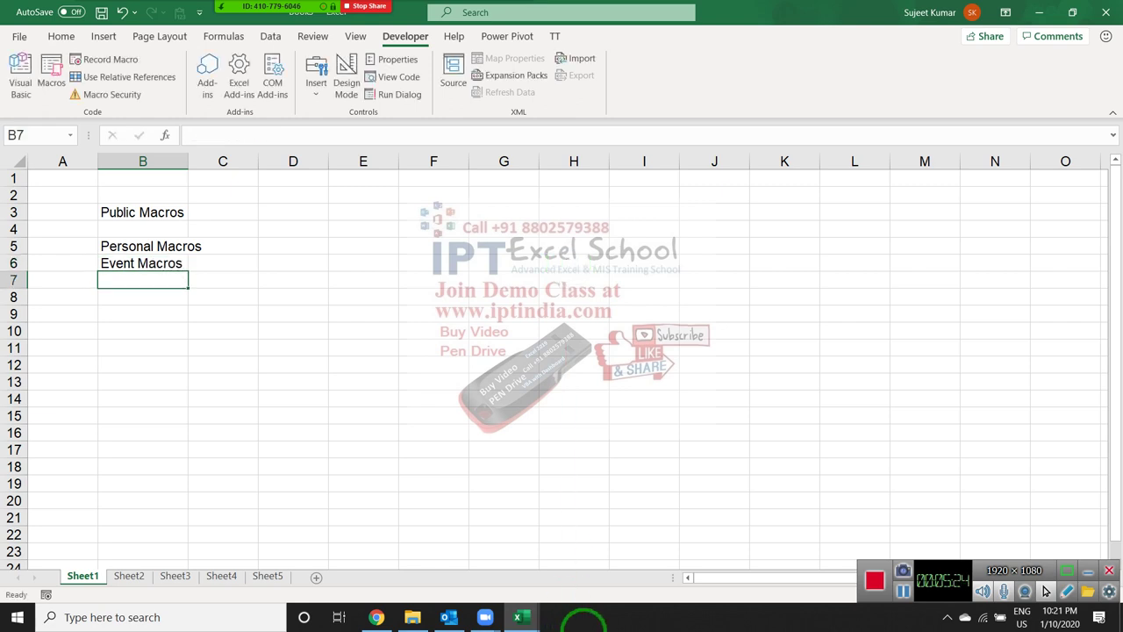
- Bring up the VBA editor and open Sheet1's code window
click(527, 617)
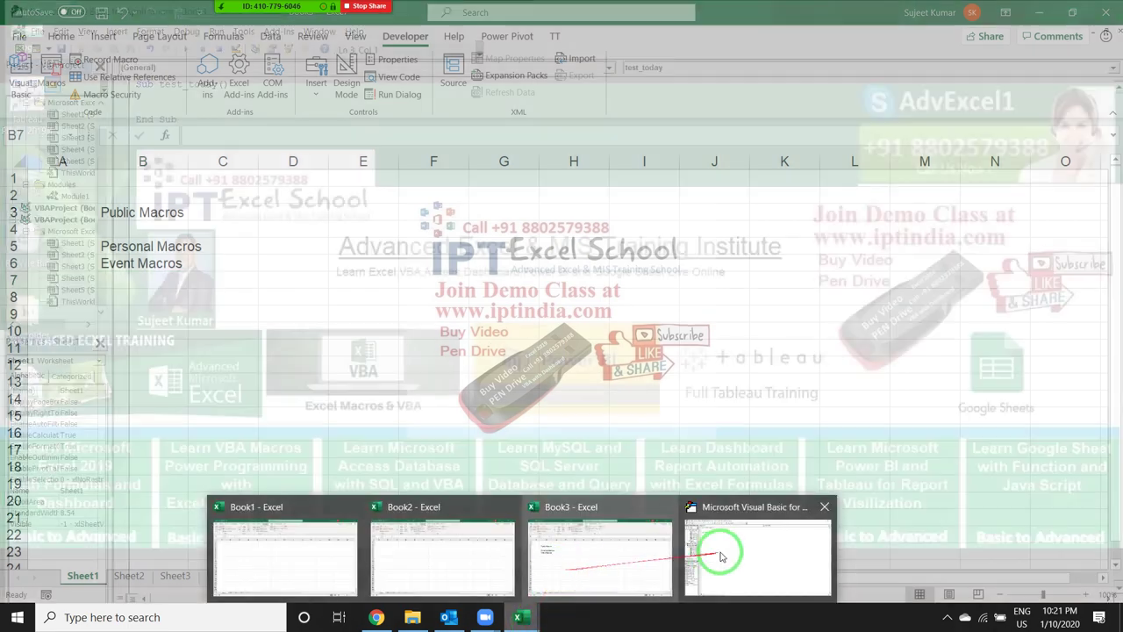
click(720, 555)
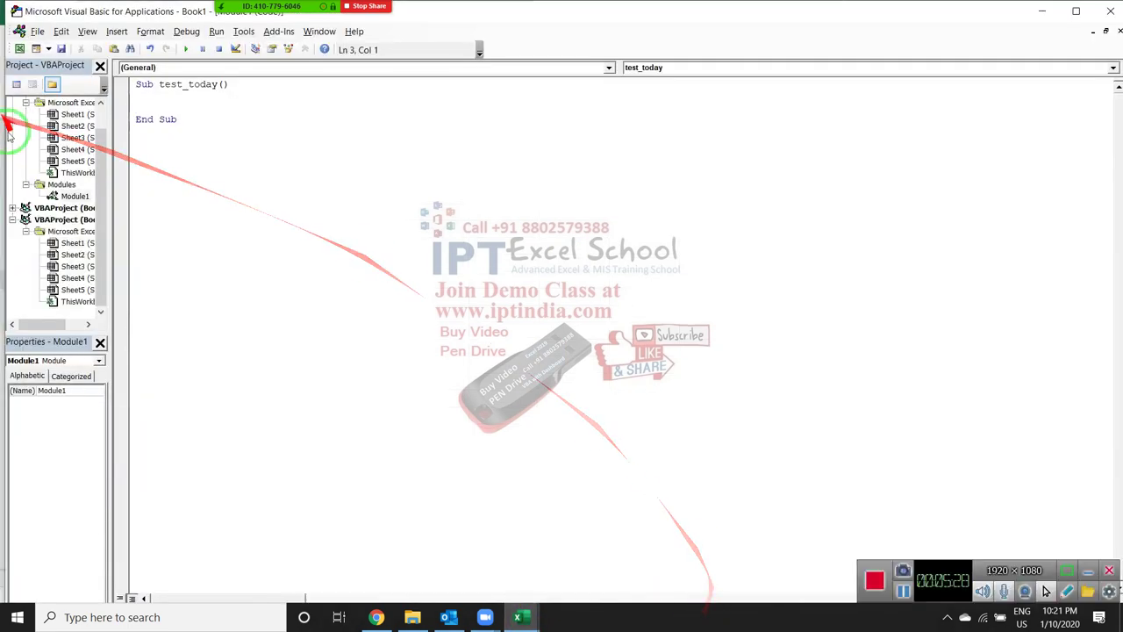
double_click(80, 114)
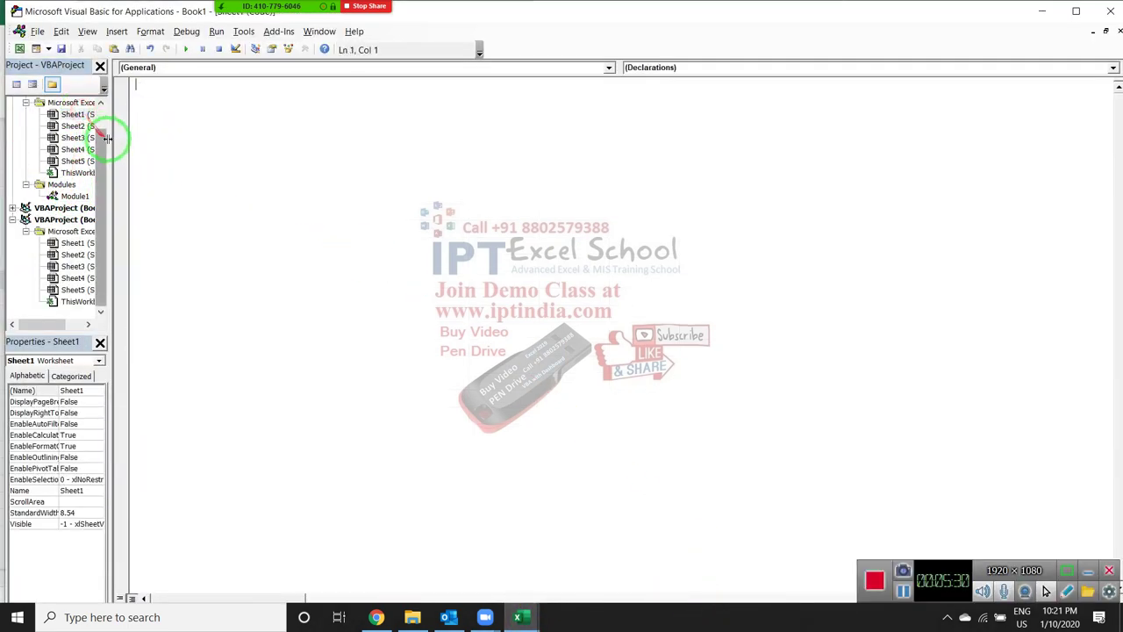
drag(111, 136, 149, 138)
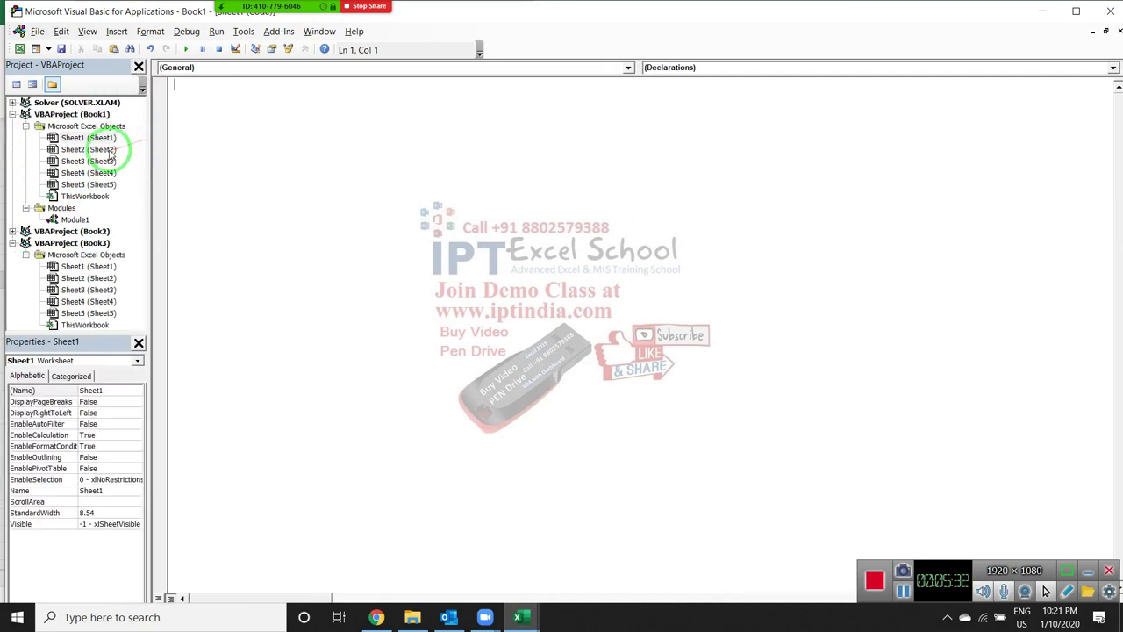
double_click(101, 141)
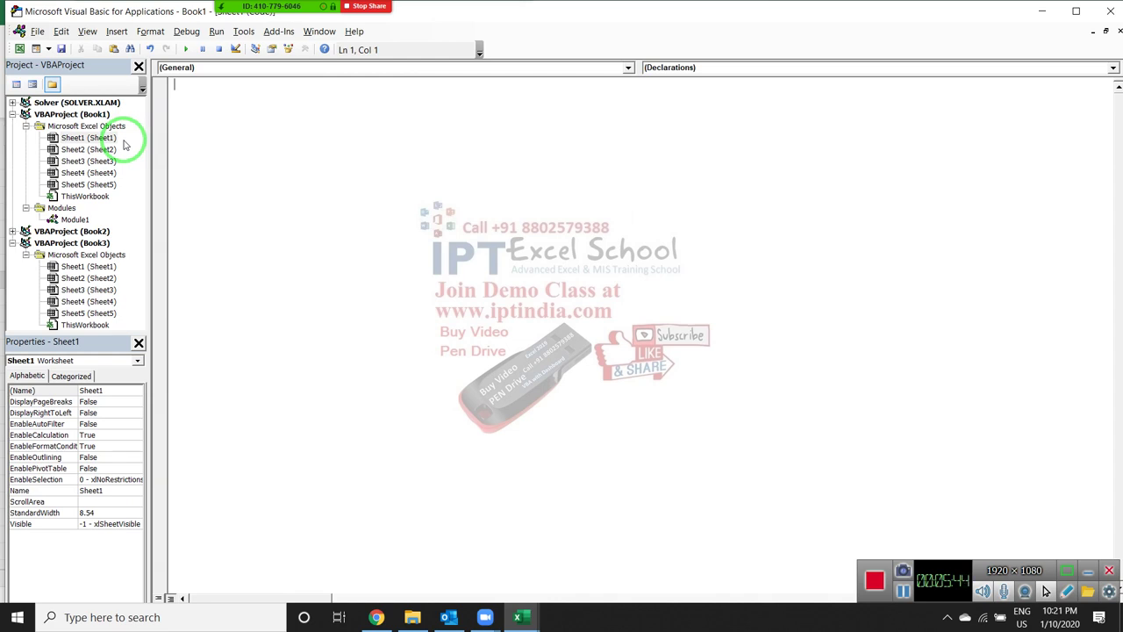
double_click(114, 149)
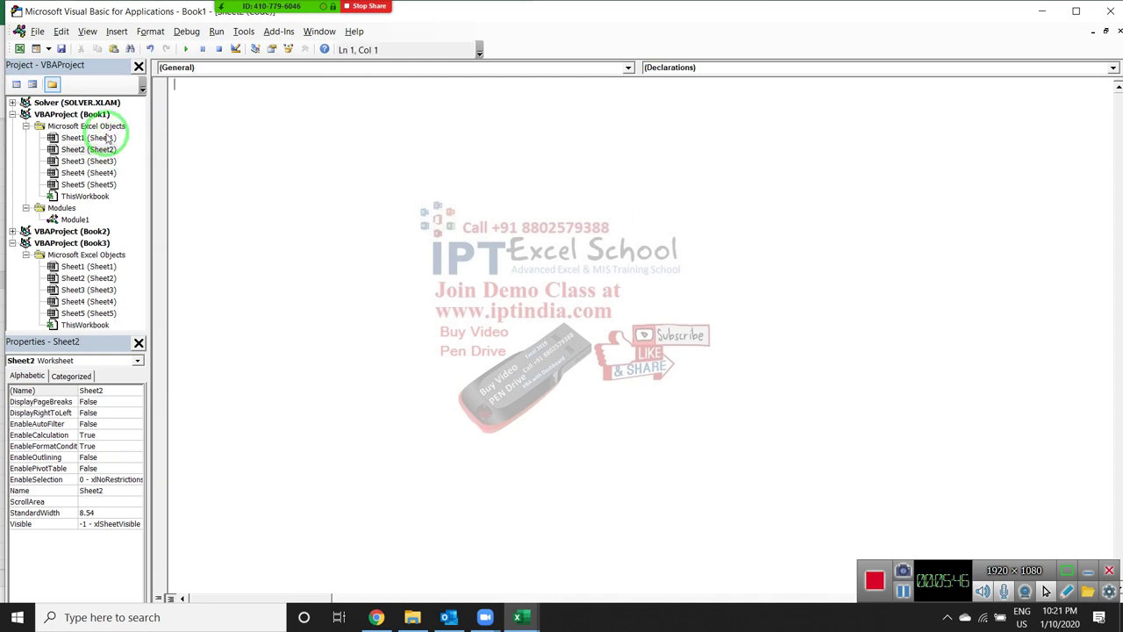
click(107, 139)
double_click(108, 139)
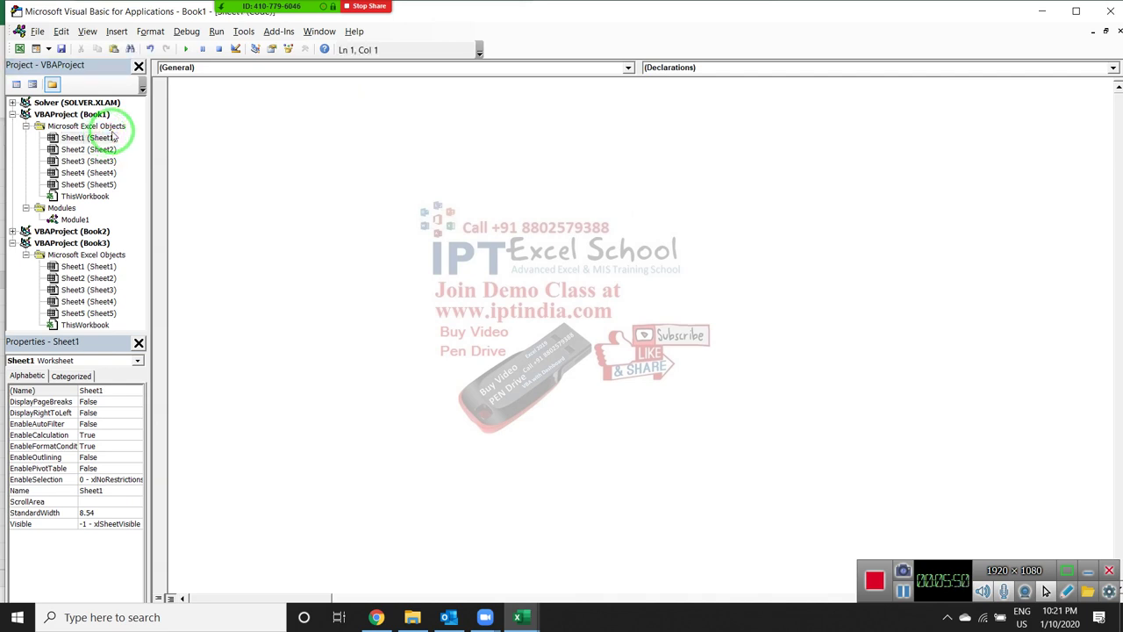
- Add a Worksheet_SelectionChange handler containing ActiveCell.Interior.Color = vbRed
click(184, 68)
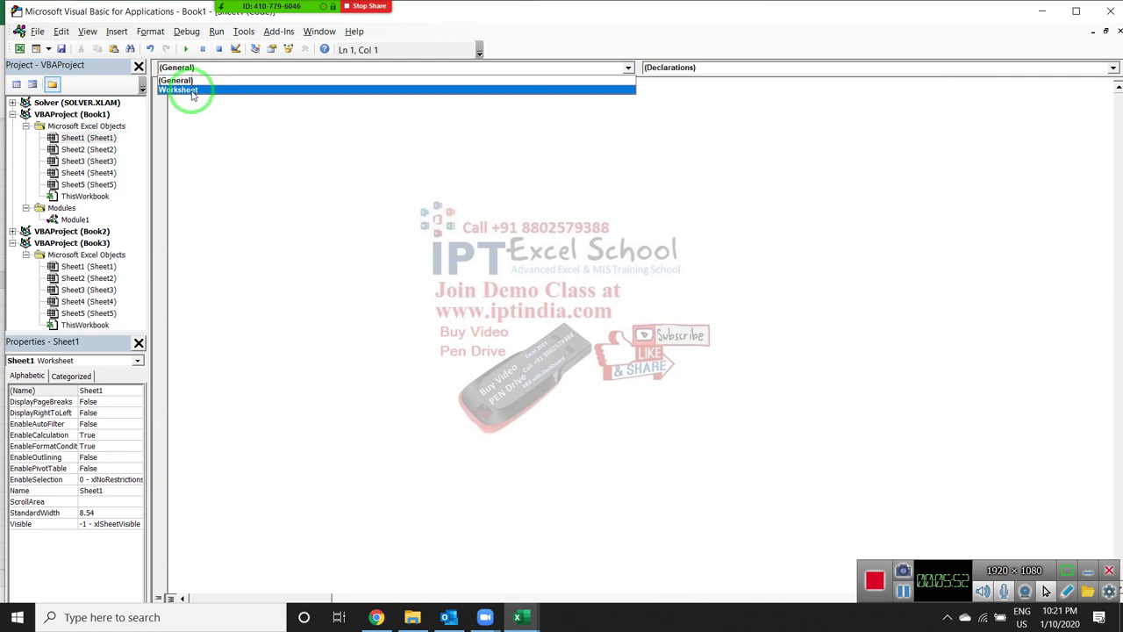
click(187, 90)
click(711, 66)
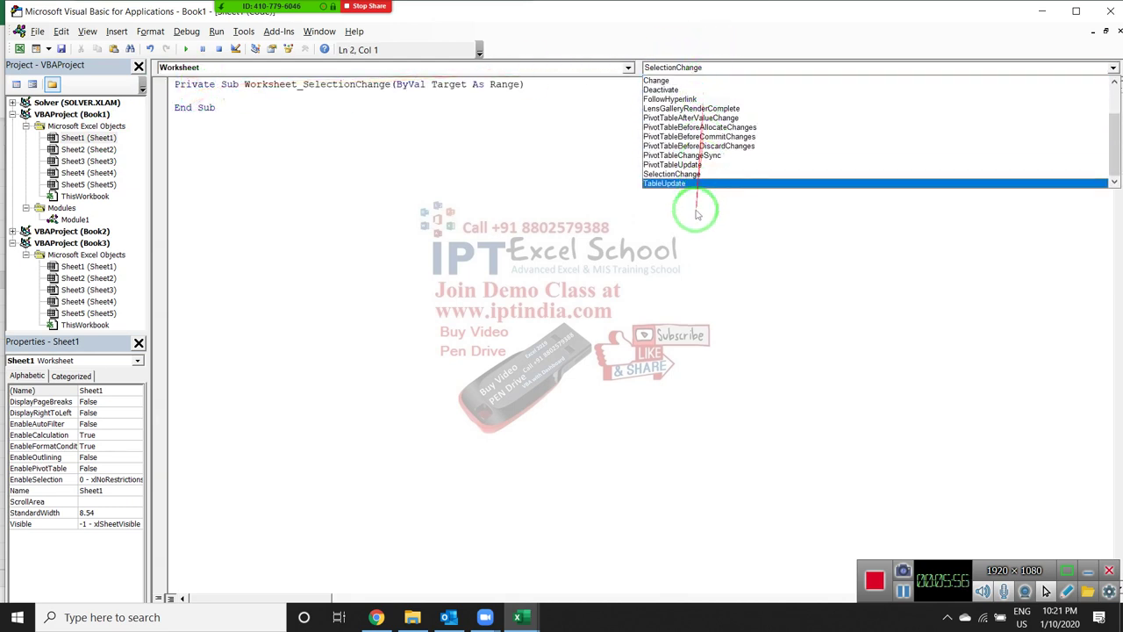
click(679, 173)
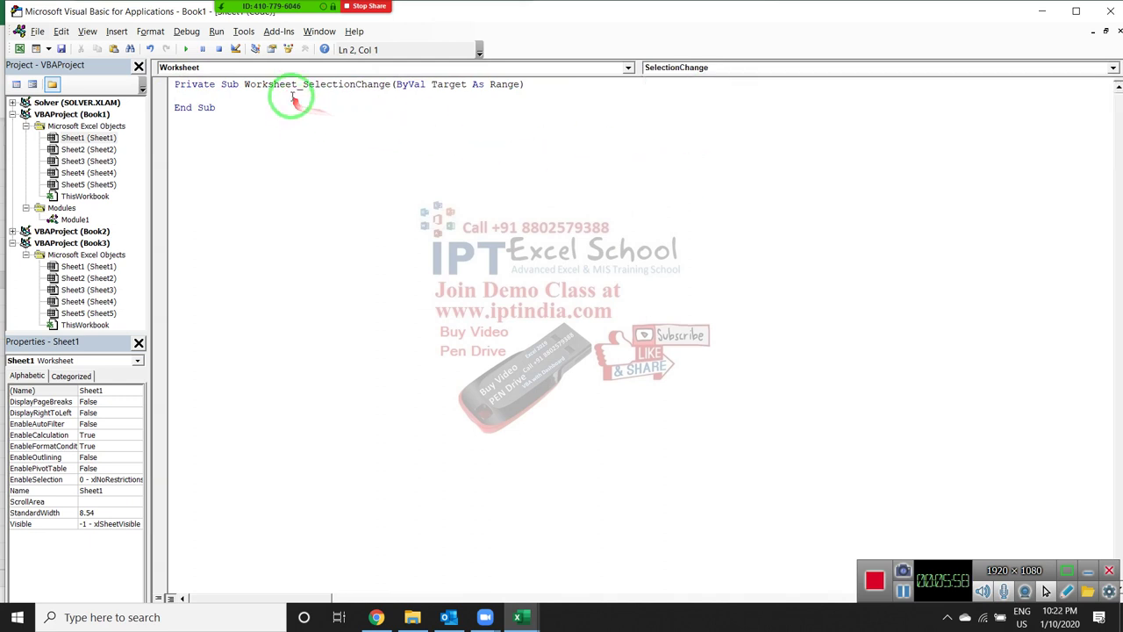
key(Return)
key(Return)
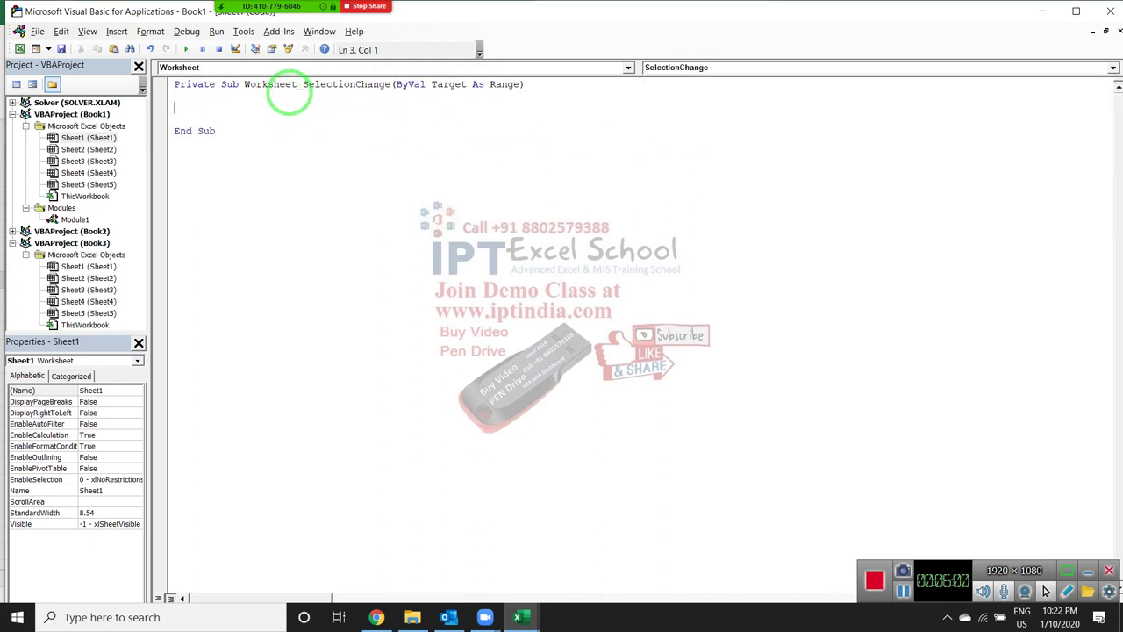
text(a)
text(ctivecel)
text(l.in)
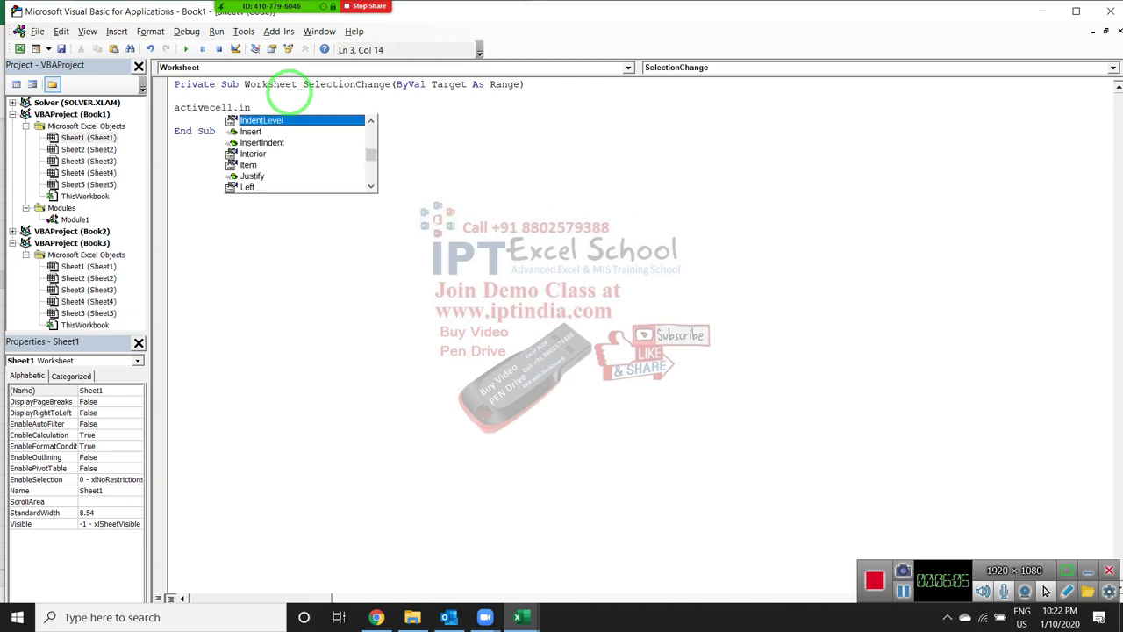
key(Down)
key(Down)
key(Down)
key(Tab)
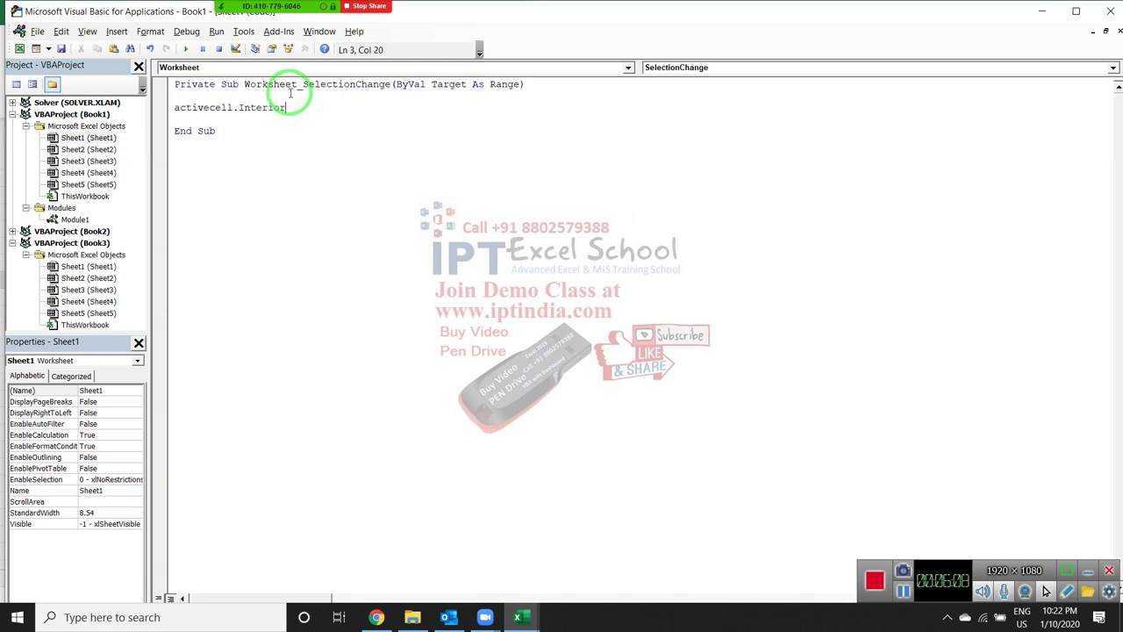
text(.co)
key(Tab)
text(=vbred)
key(Return)
- Return to the worksheet and select cell F6 to test the red fill
key(alt+F11)
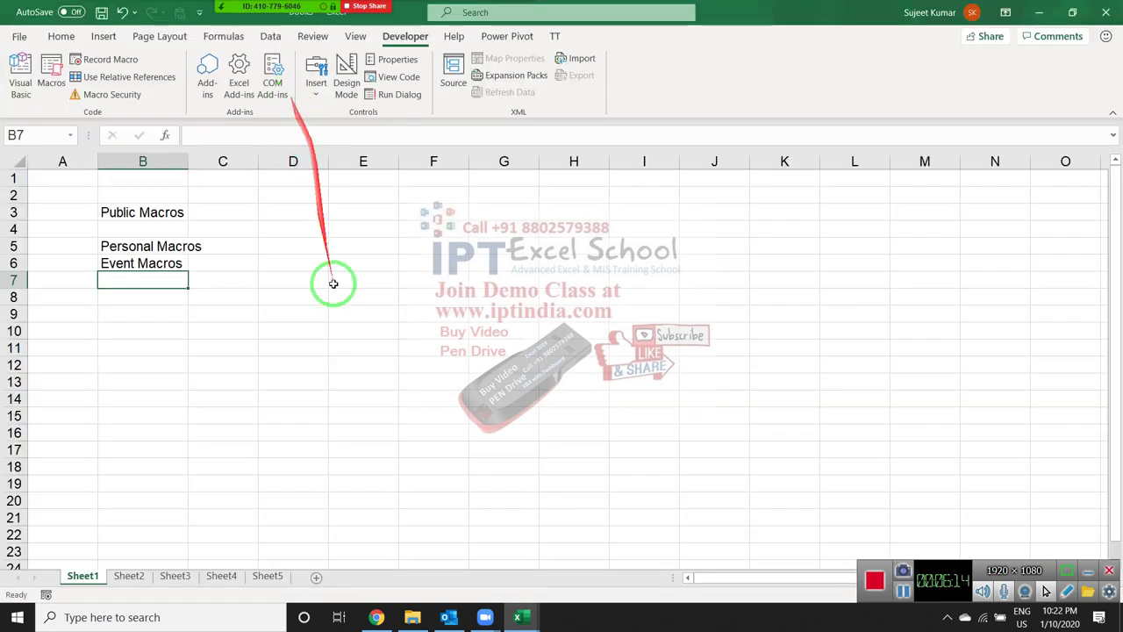
click(367, 330)
click(447, 261)
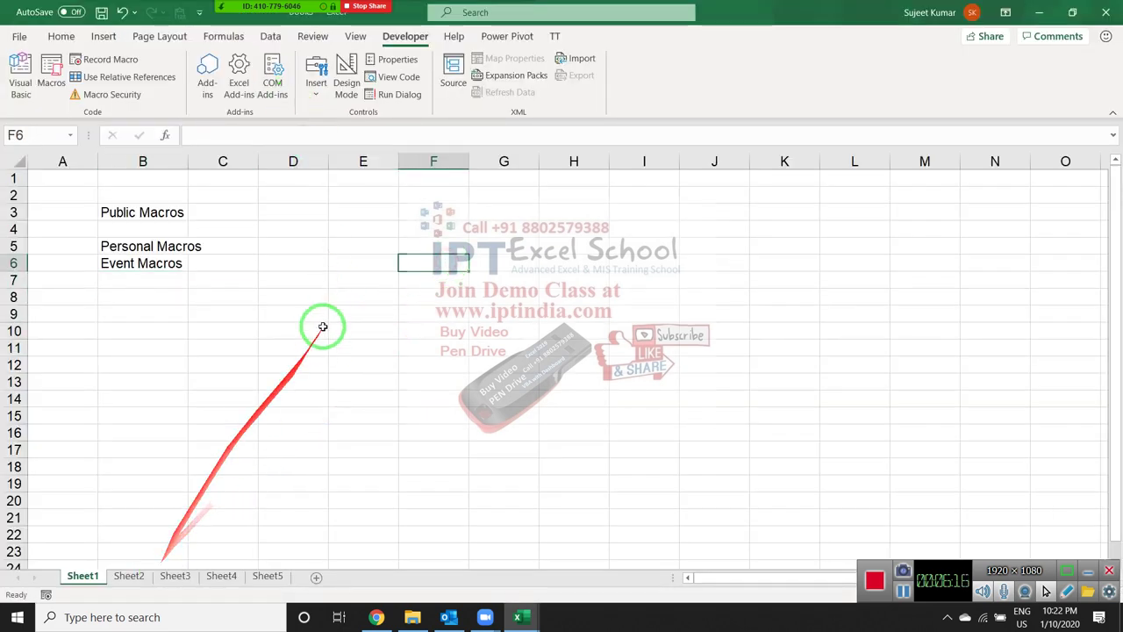
- In Book1, select C9, B14, G11, F6, C3 and B4 to watch them turn red, then return to Book3
mouse_move(515, 619)
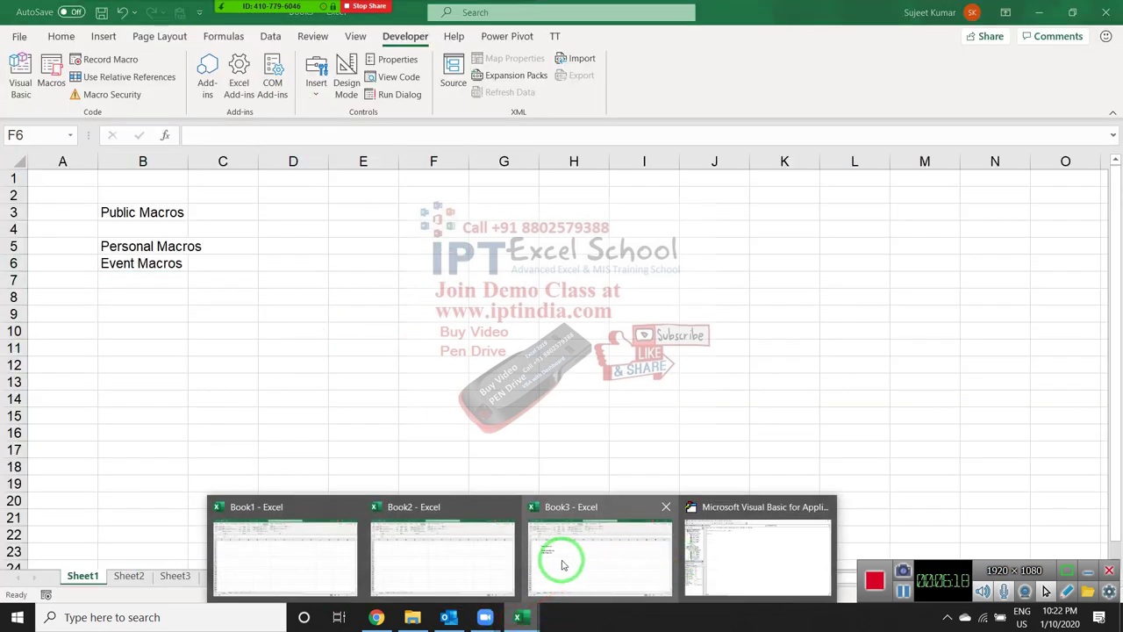
click(288, 560)
click(203, 316)
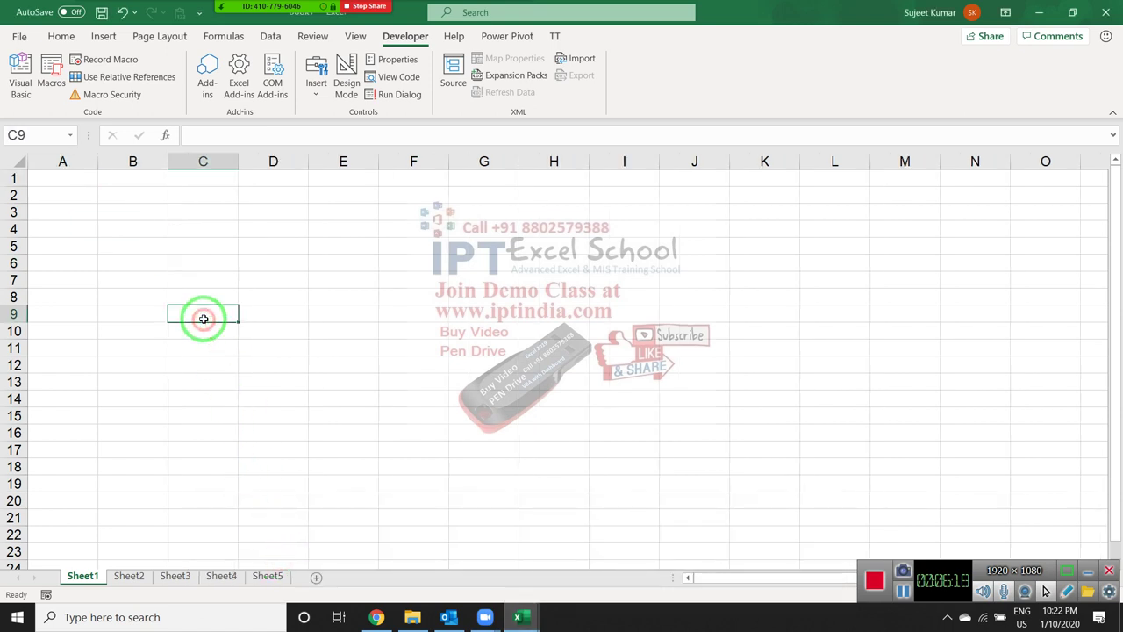
click(145, 397)
click(465, 350)
click(400, 262)
click(225, 207)
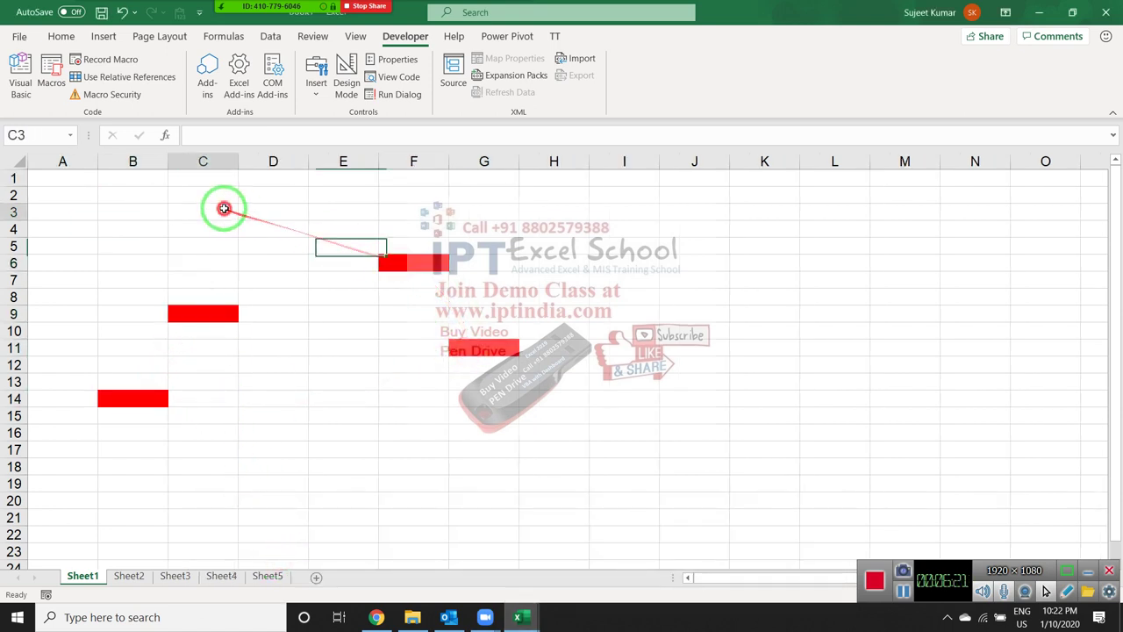
click(125, 228)
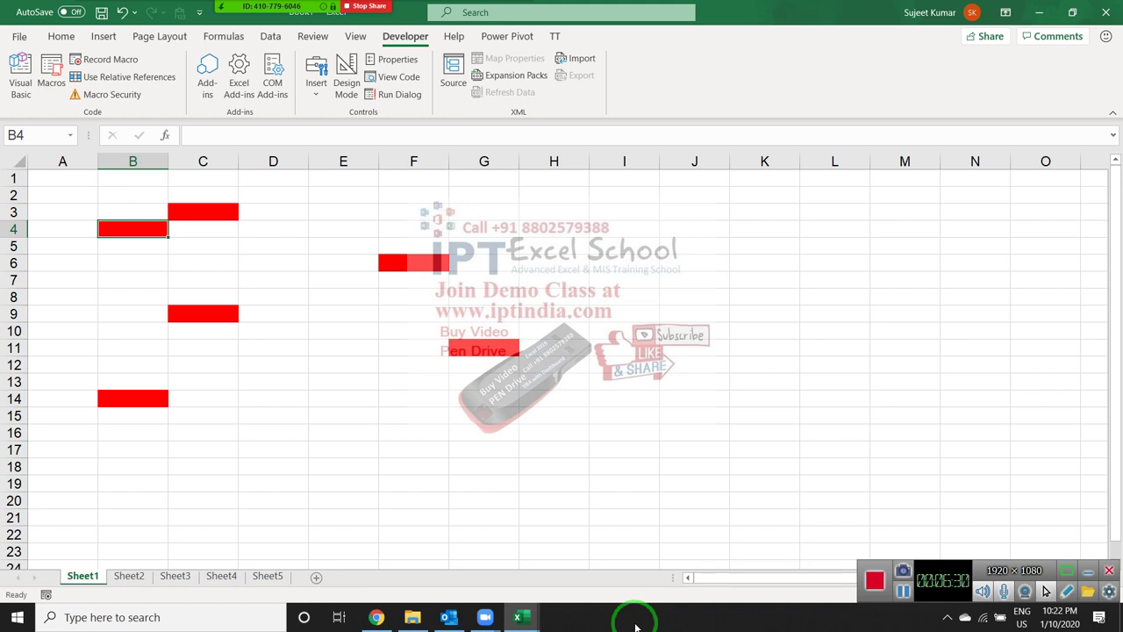
click(540, 618)
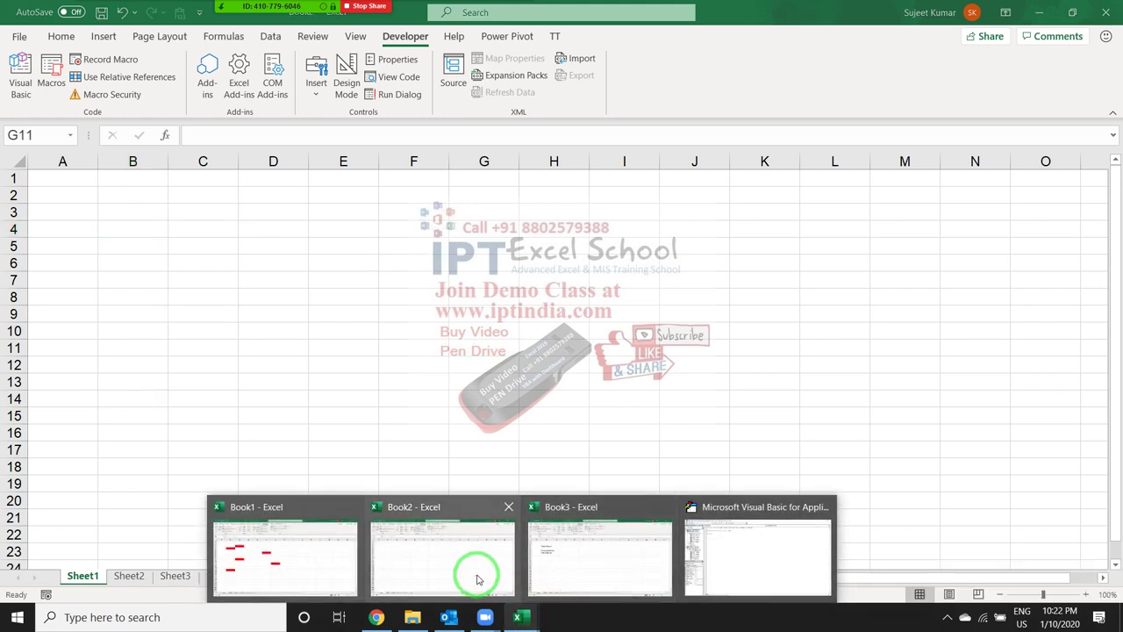
click(569, 572)
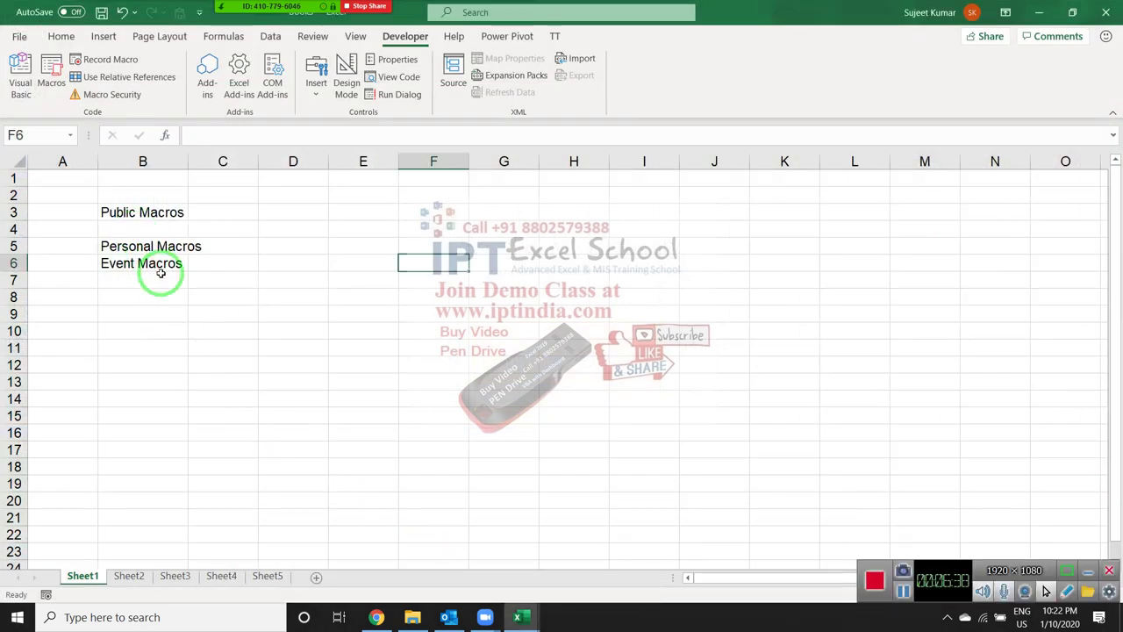
- Use Mute All in Zoom's participant list, confirm, close the panel, and return to the VBA editor
click(271, 13)
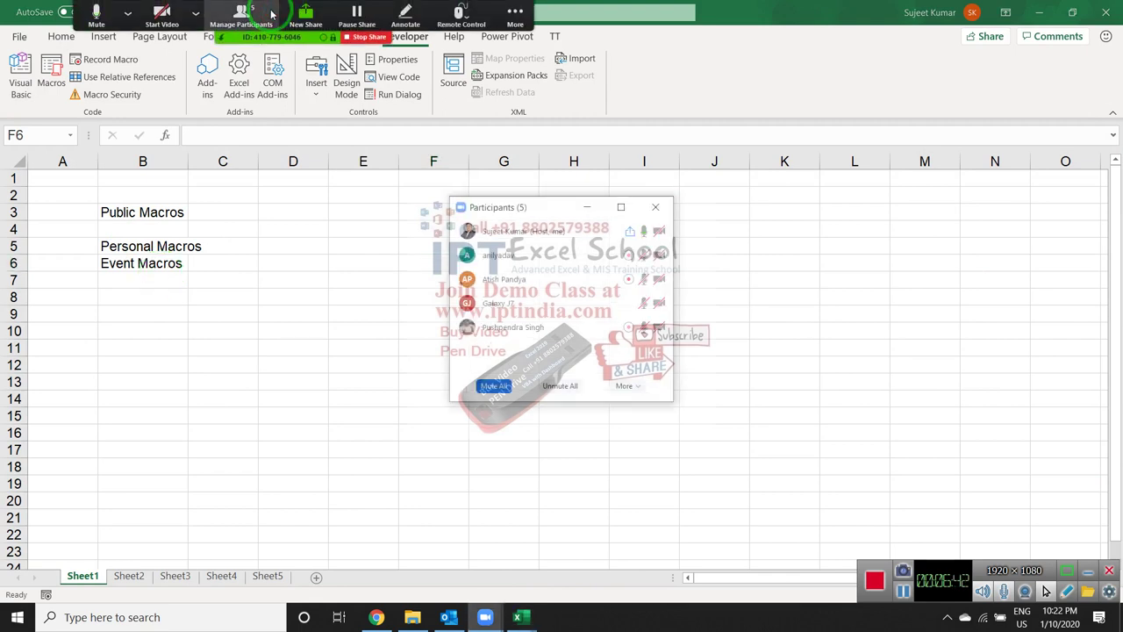
mouse_move(564, 341)
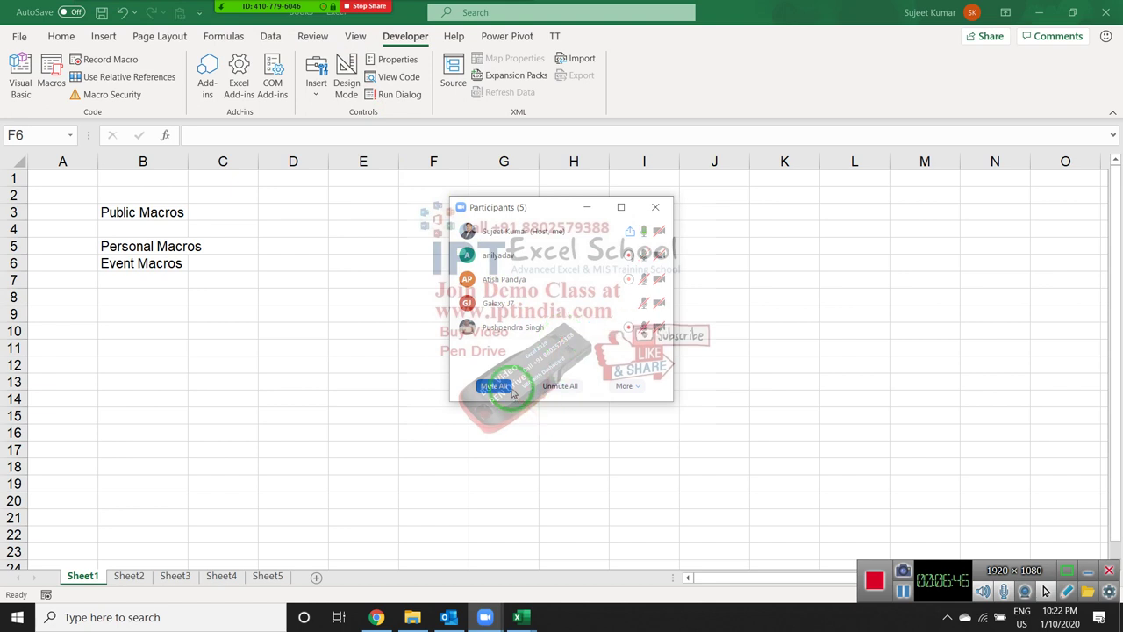
click(555, 394)
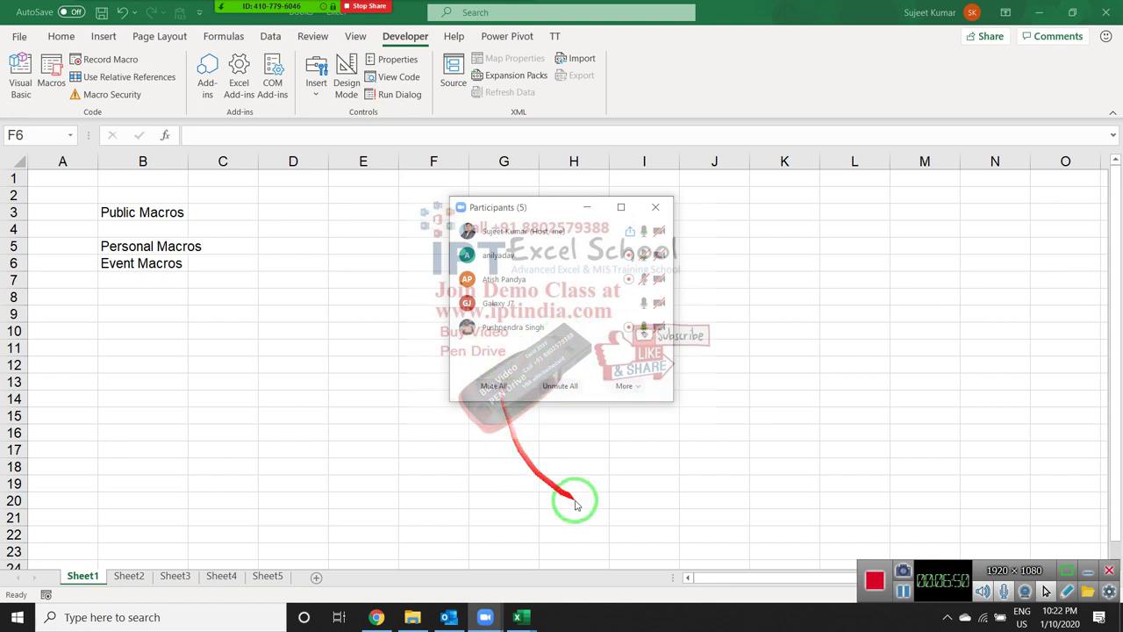
click(494, 386)
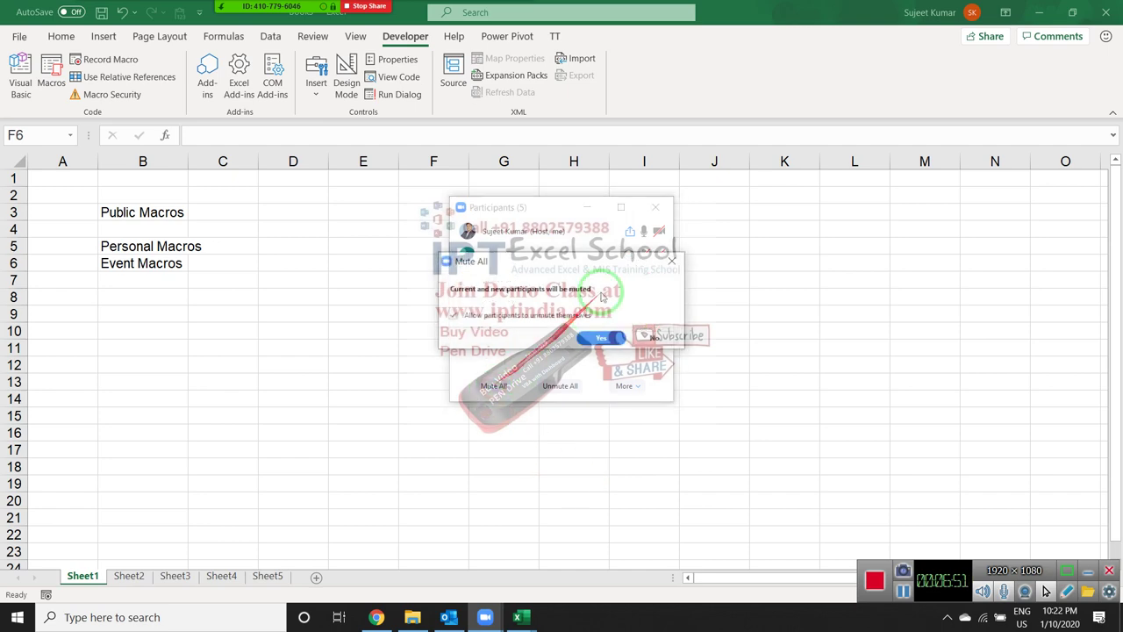
click(599, 336)
click(655, 207)
key(alt+Tab)
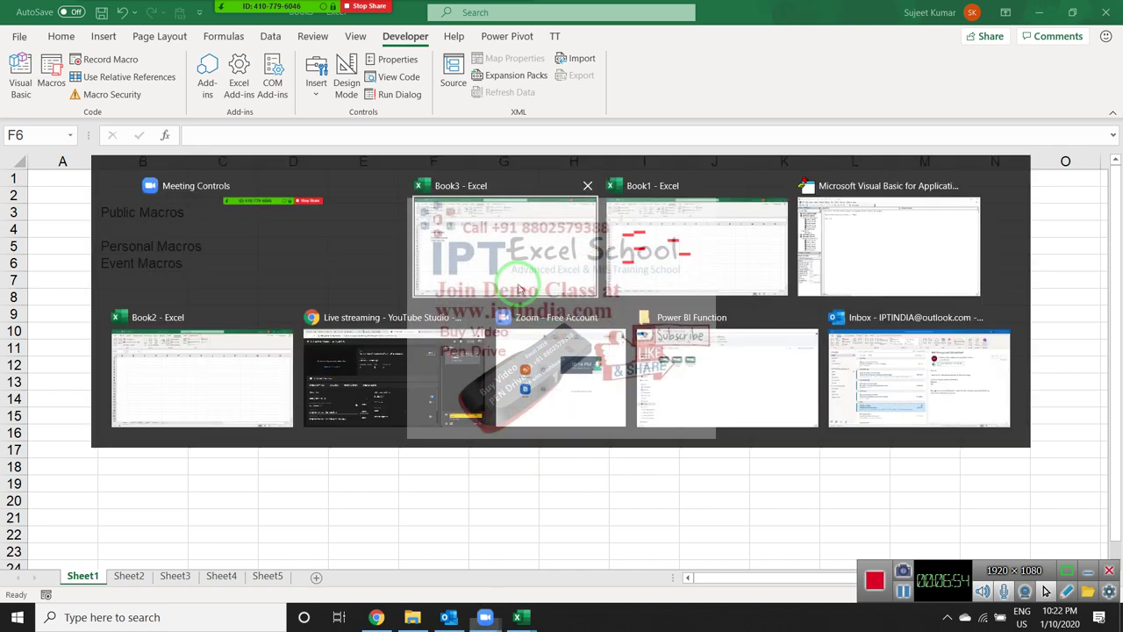
key(alt+Tab)
key(alt+Tab)
key(alt+Tab)
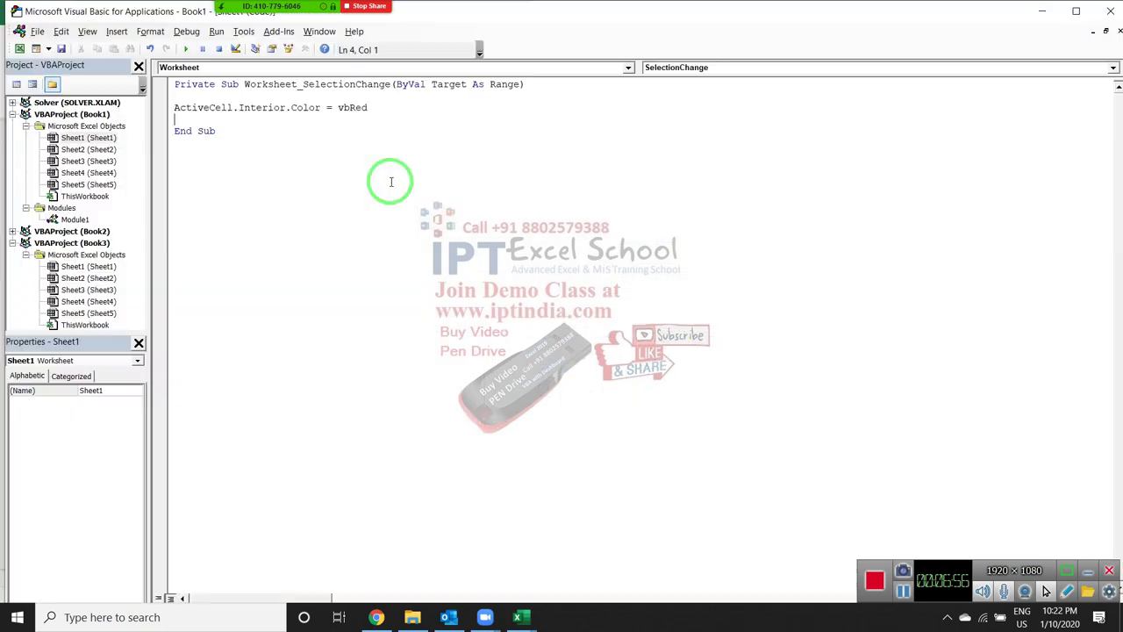
- In Module1, declare an empty Sub rr() below test_today with a blank line inside it
click(289, 183)
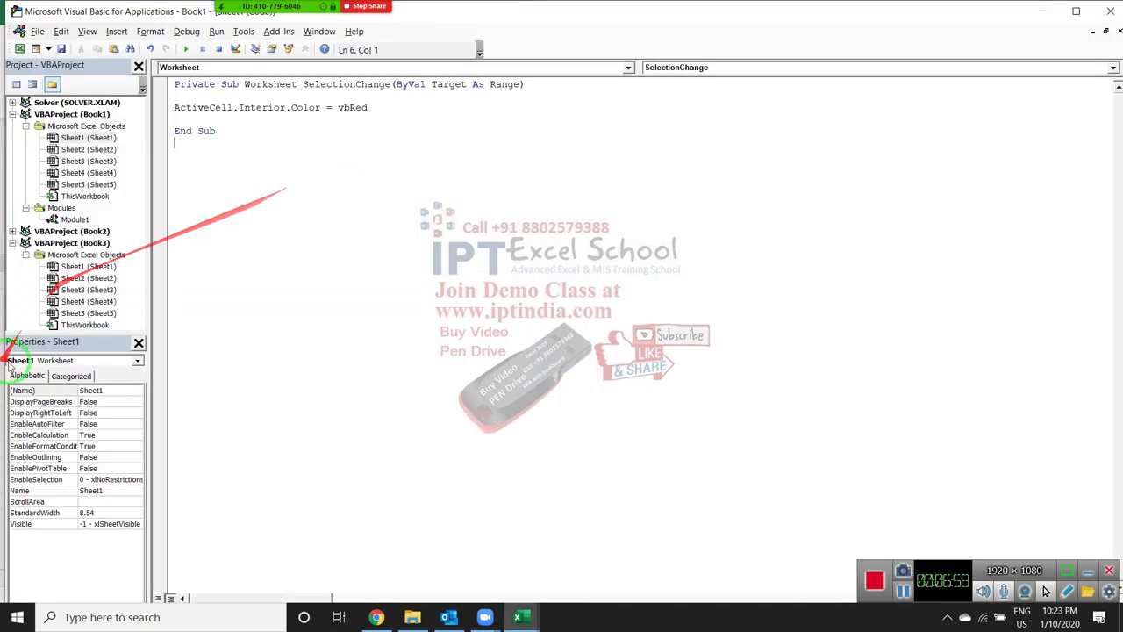
double_click(75, 220)
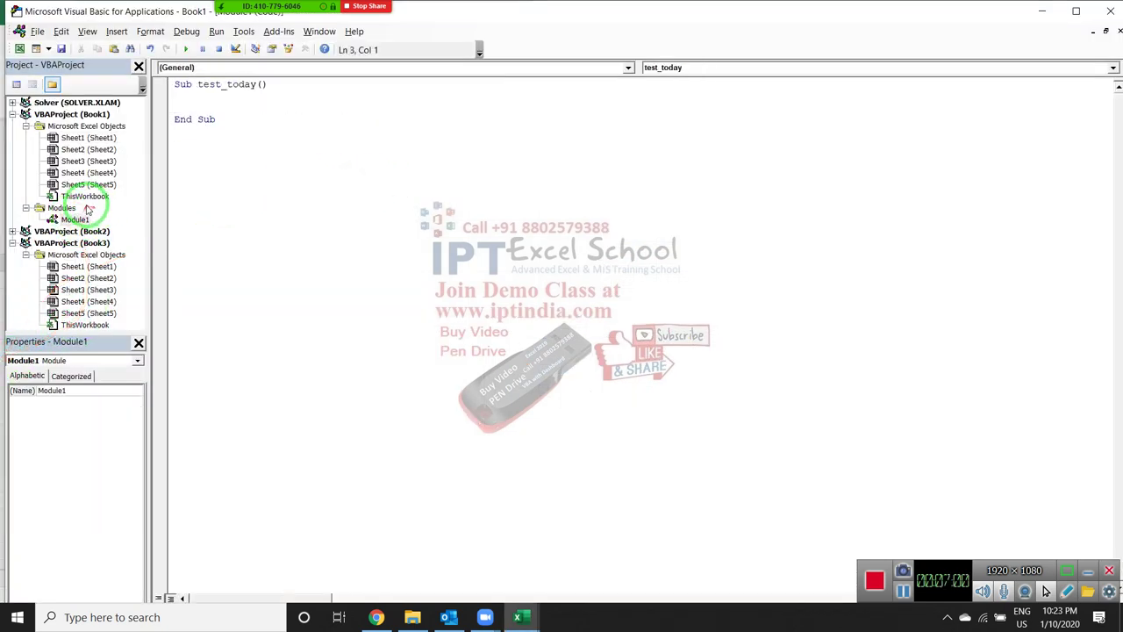
click(198, 146)
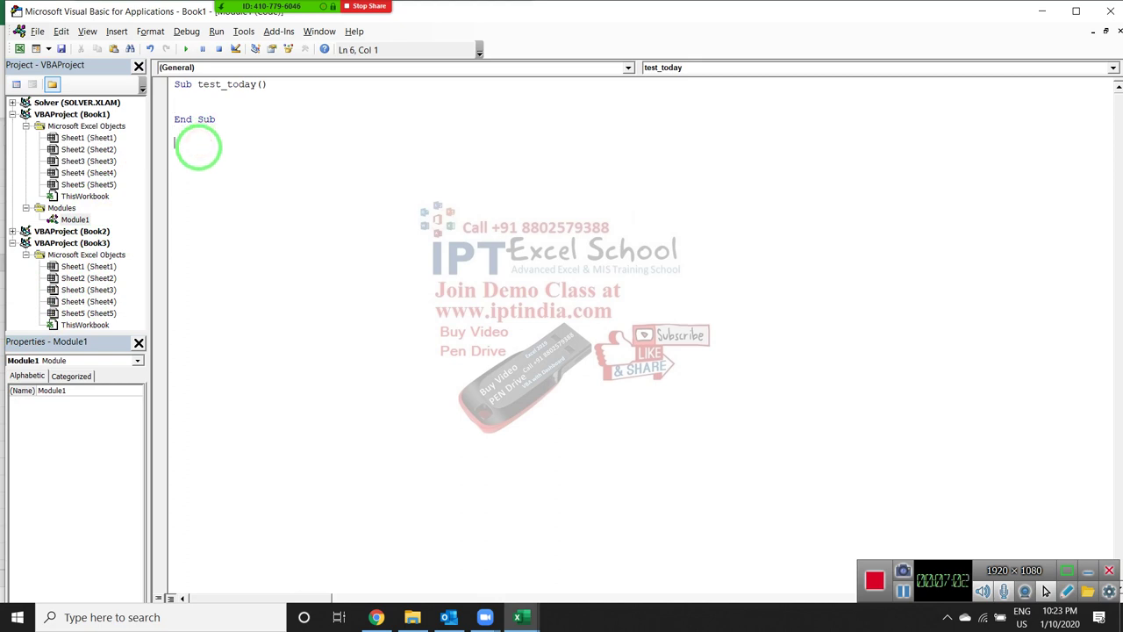
text(publ)
text(ic su)
text(b)
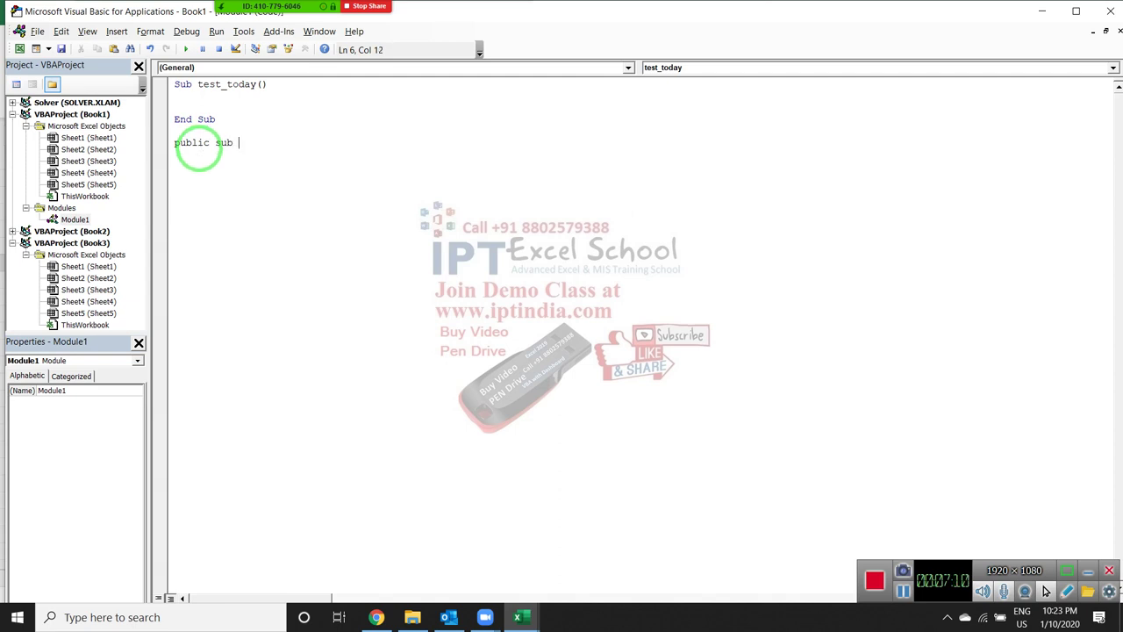
text( l +1)
key(BackSpace)
key(BackSpace)
key(BackSpace)
key(BackSpace)
key(BackSpace)
key(BackSpace)
key(BackSpace)
key(BackSpace)
key(BackSpace)
key(BackSpace)
key(BackSpace)
key(BackSpace)
key(BackSpace)
key(BackSpace)
text(sub )
text(rr())
key(Return)
key(Return)
key(Return)
key(Up)
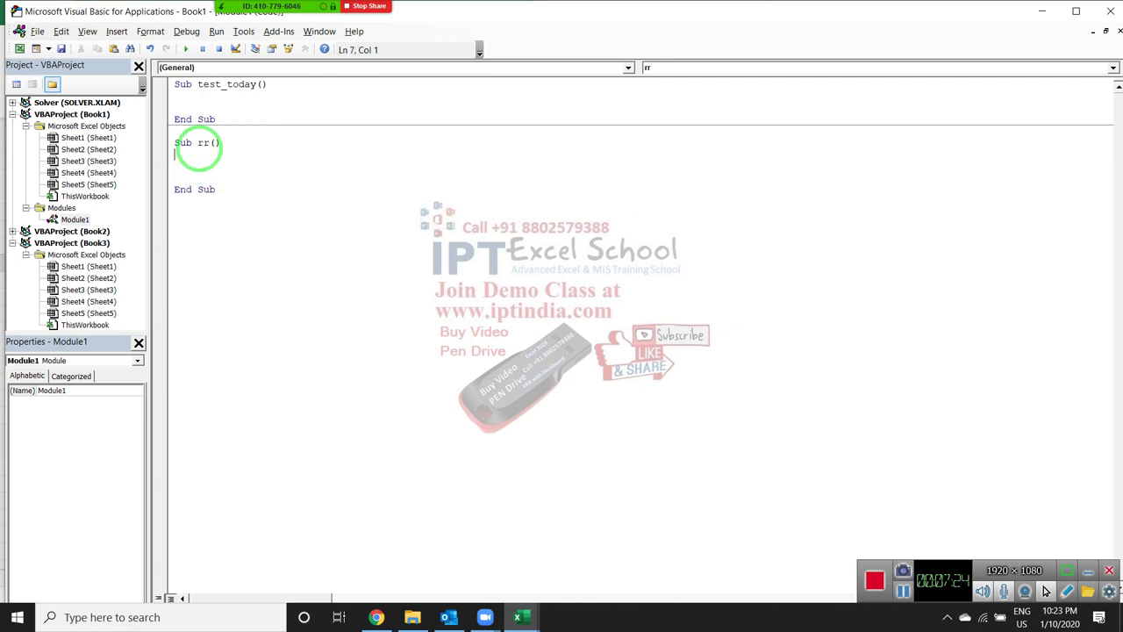
key(ctrl+Home)
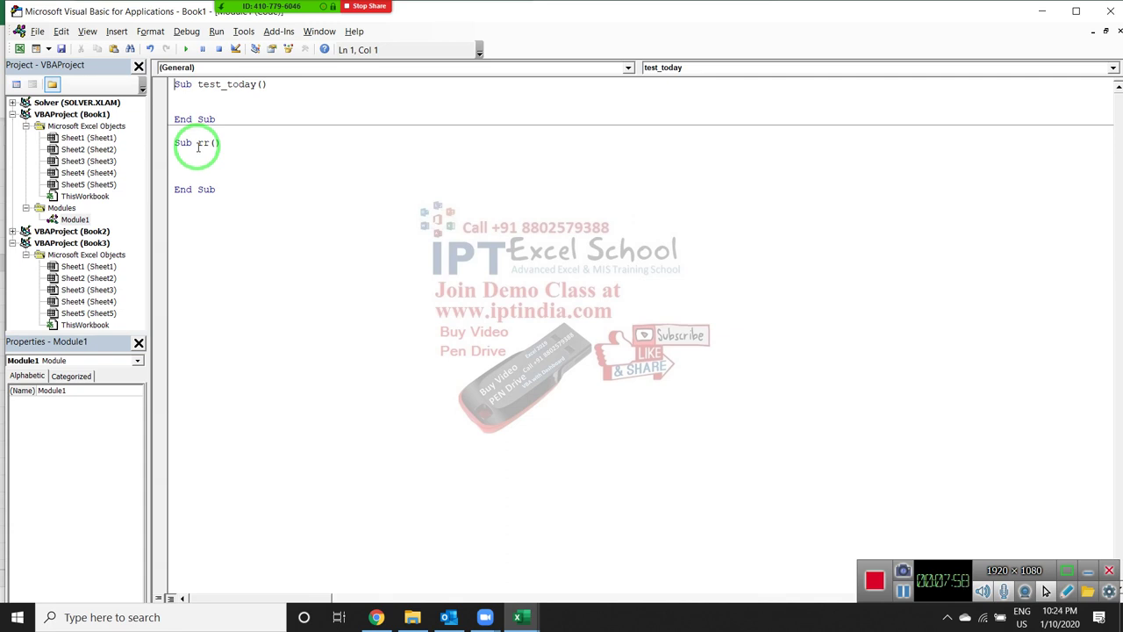
click(207, 155)
key(Return)
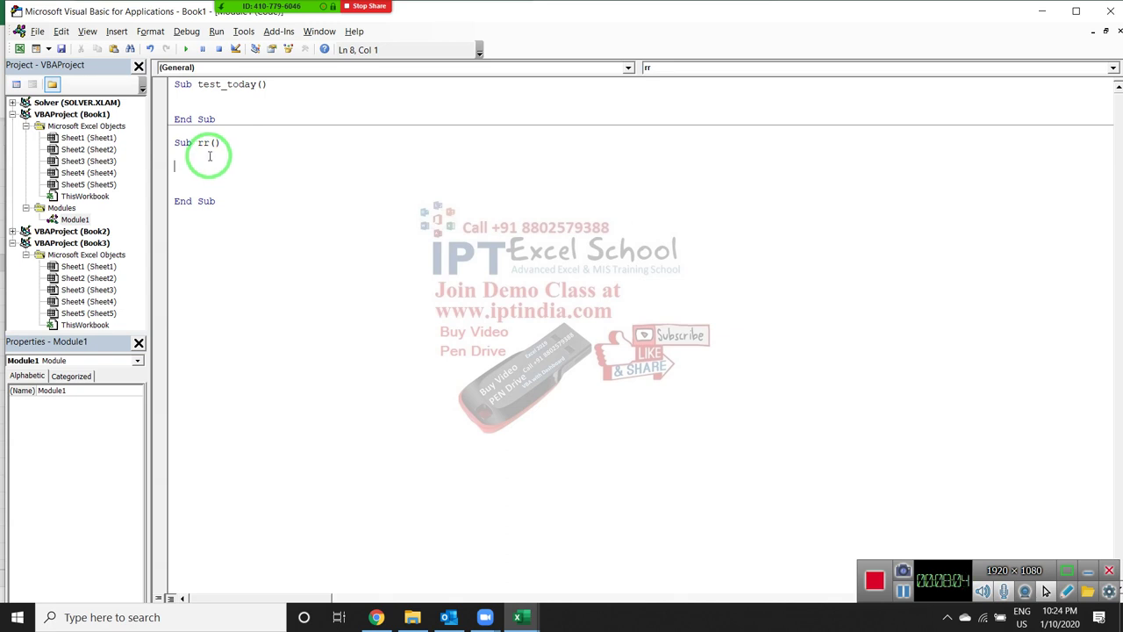
- Enter Workbooks.Add as the first statement of Sub rr
text(w)
text(orkbo)
text(oks.)
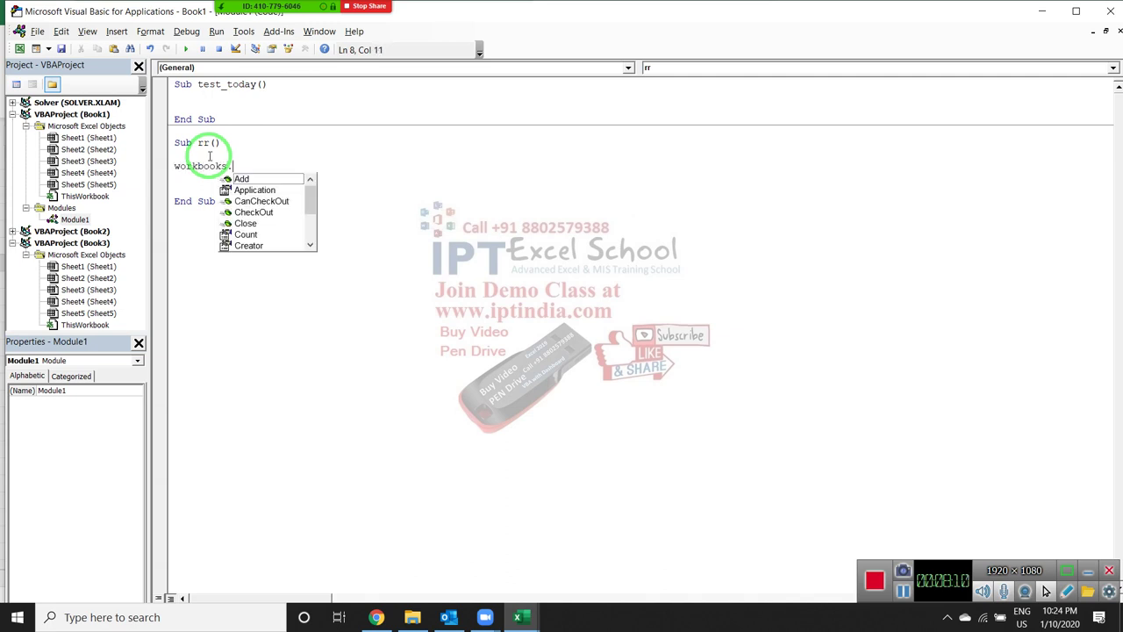
key(Tab)
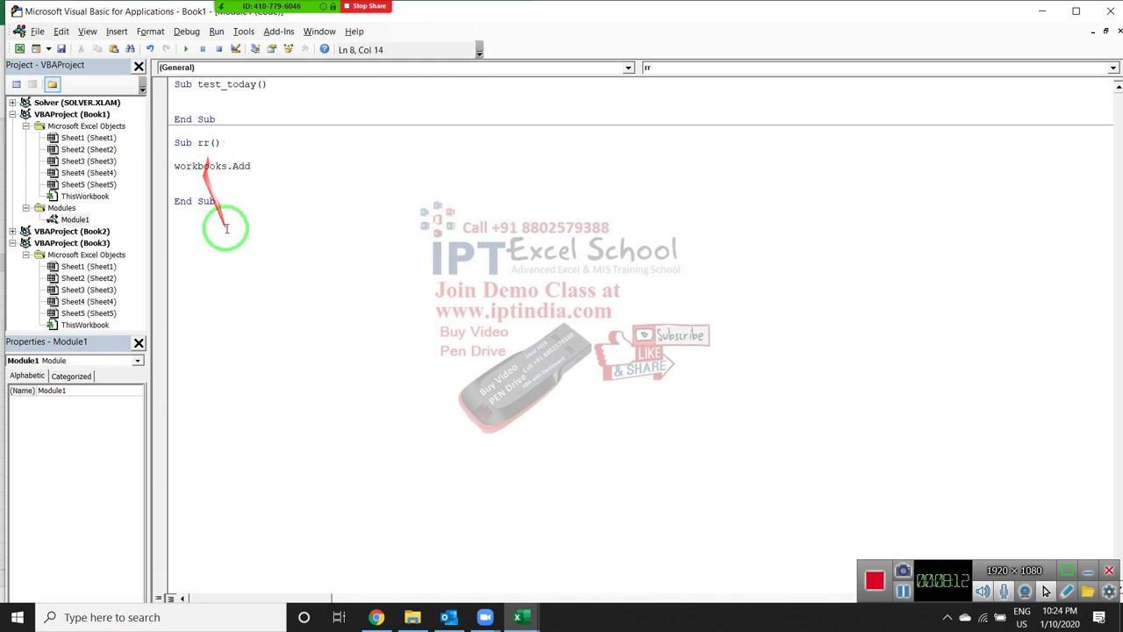
click(201, 186)
- Highlight the words Workbooks and Add in turn, then open blank lines below the statement
click(201, 167)
double_click(202, 167)
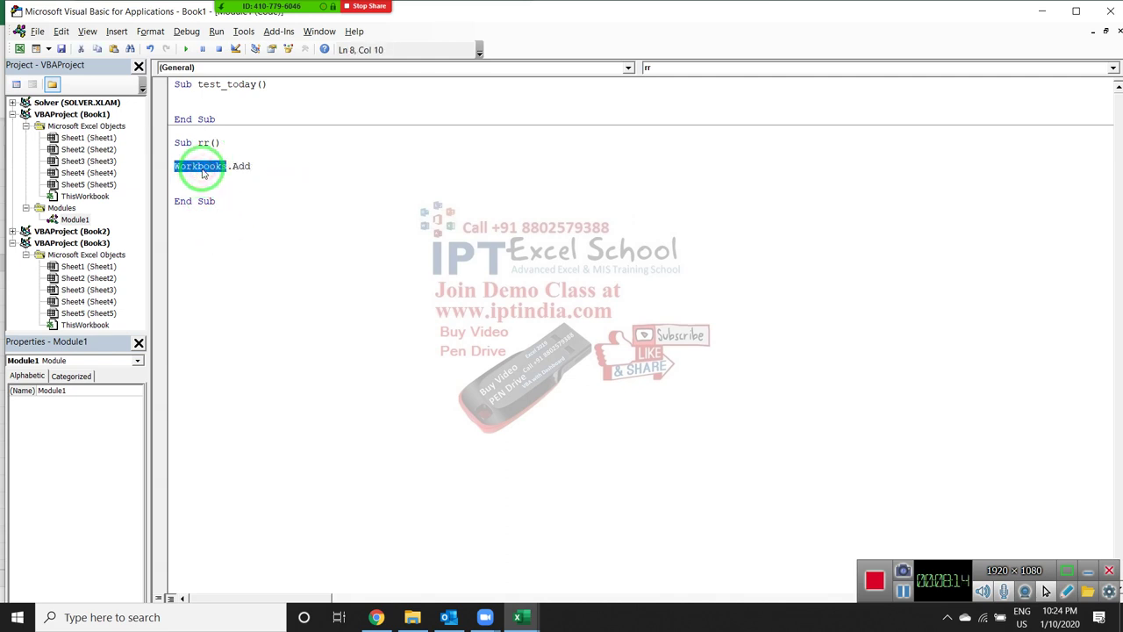
double_click(241, 165)
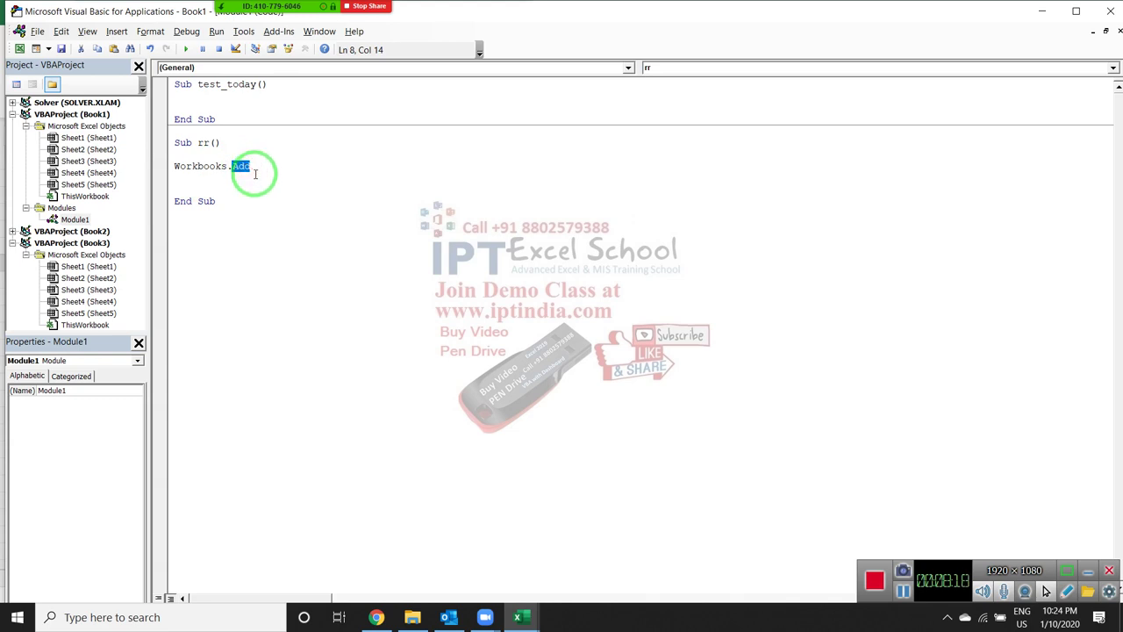
click(253, 173)
double_click(201, 171)
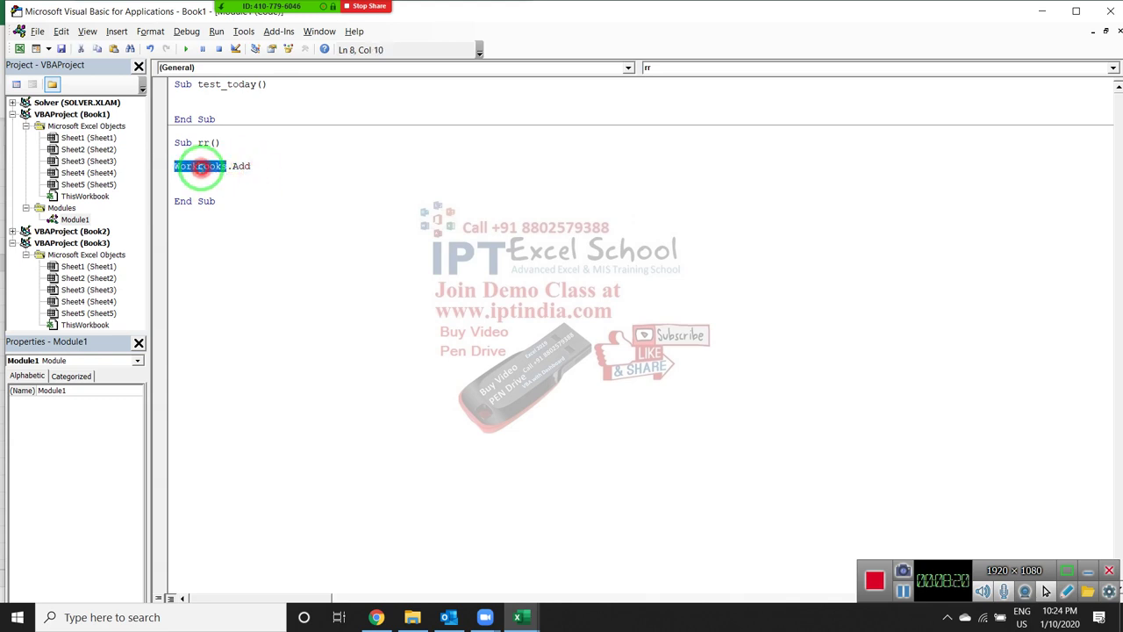
click(238, 165)
double_click(240, 166)
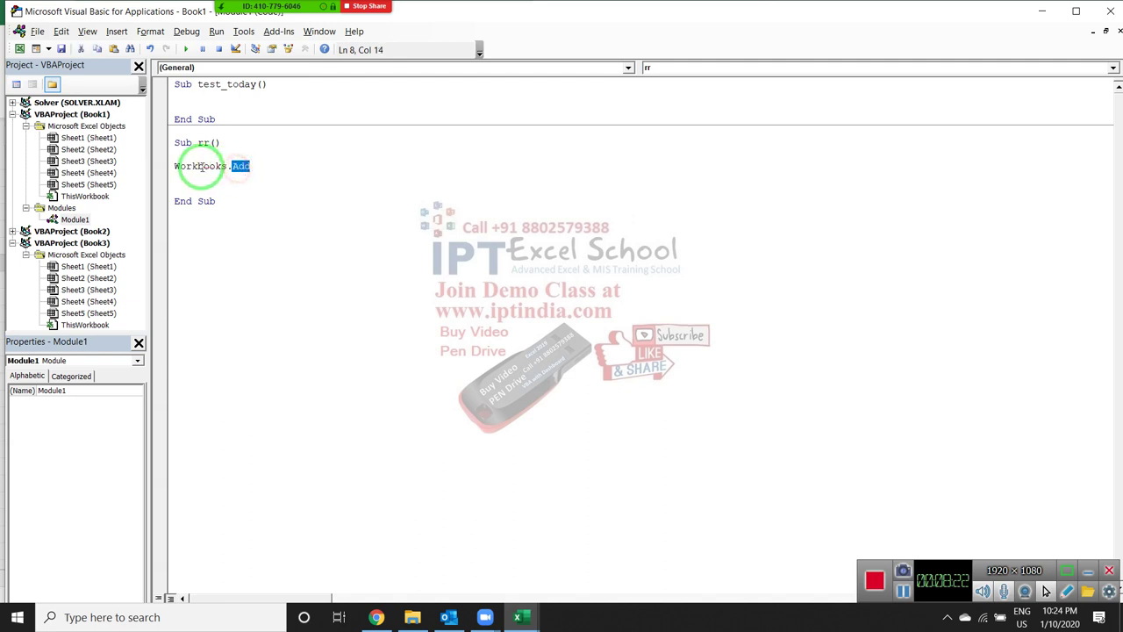
click(202, 166)
click(241, 166)
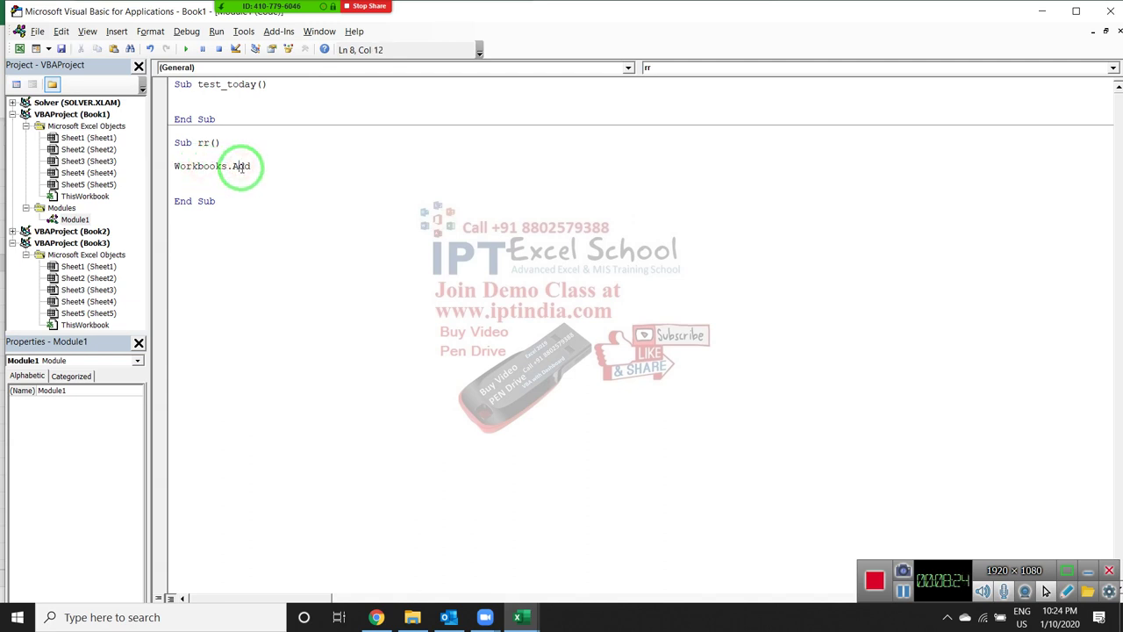
click(209, 176)
key(Return)
key(Return)
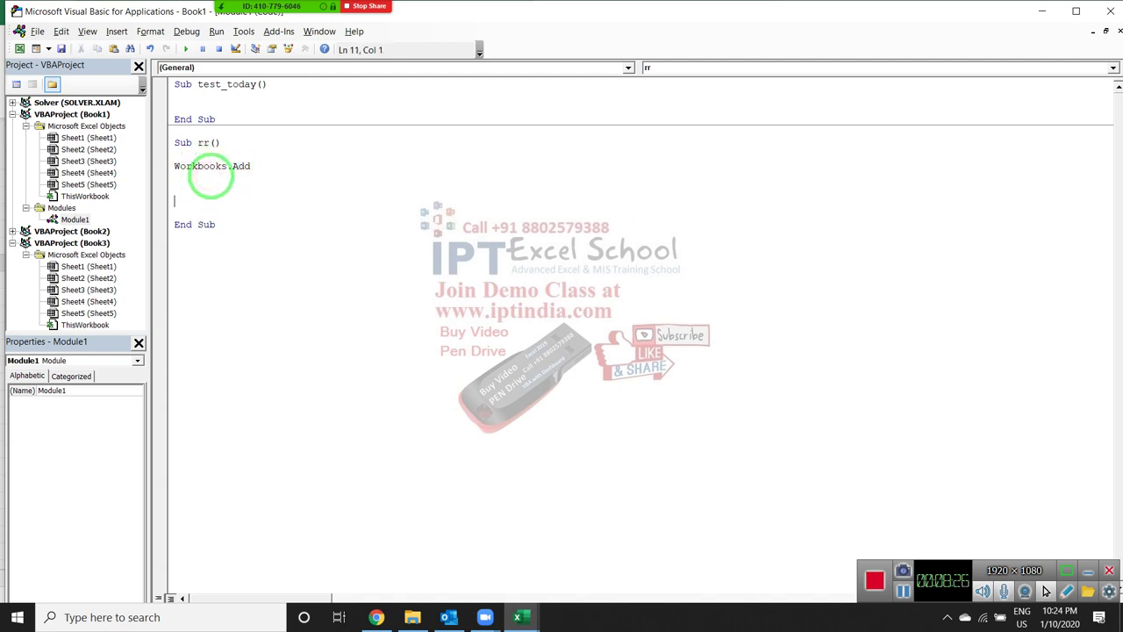
- Type Application, Workbooks, Sheets and Range on separate lines below Workbooks.Add
key(Up)
text(applica)
text(tion)
key(Return)
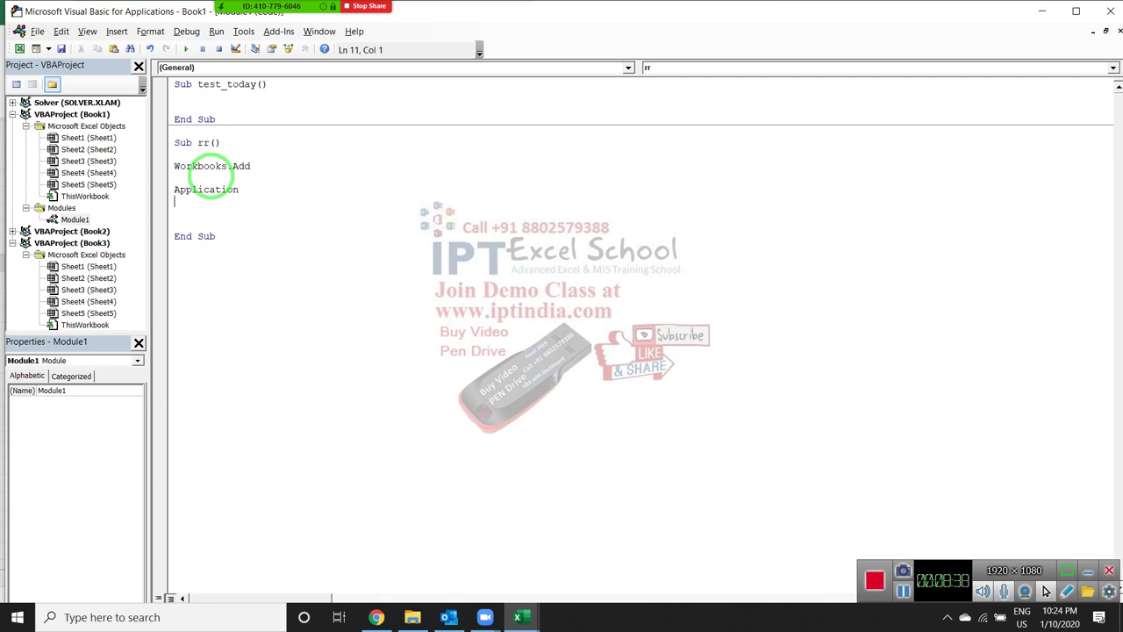
text(wor)
text(kbook)
text(s)
key(Return)
text(s)
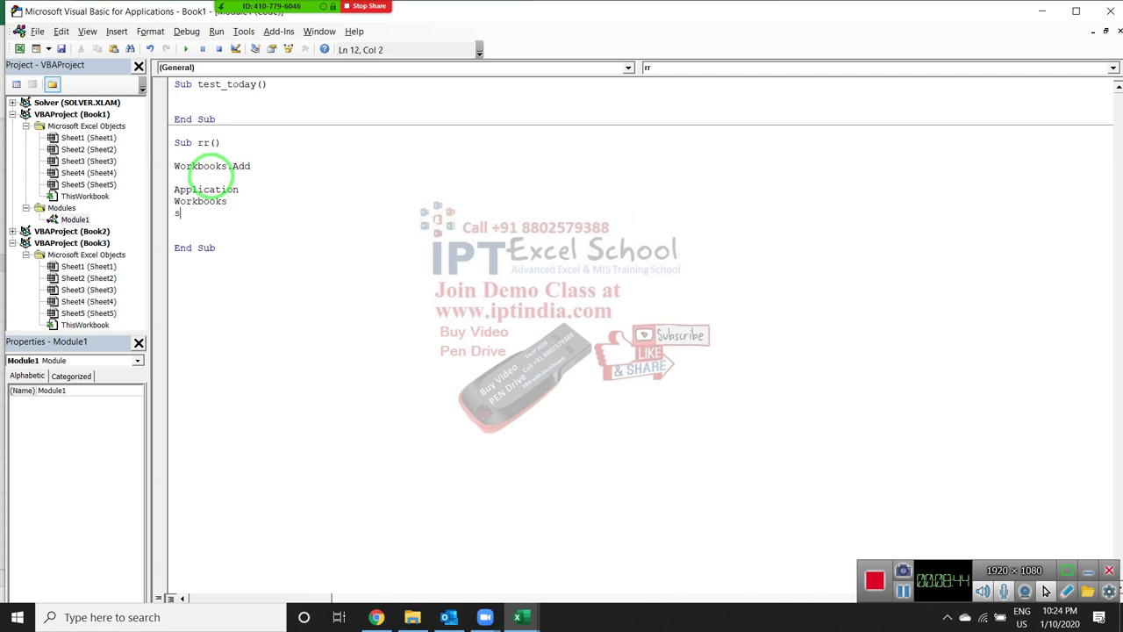
text(heets)
key(Return)
text(range)
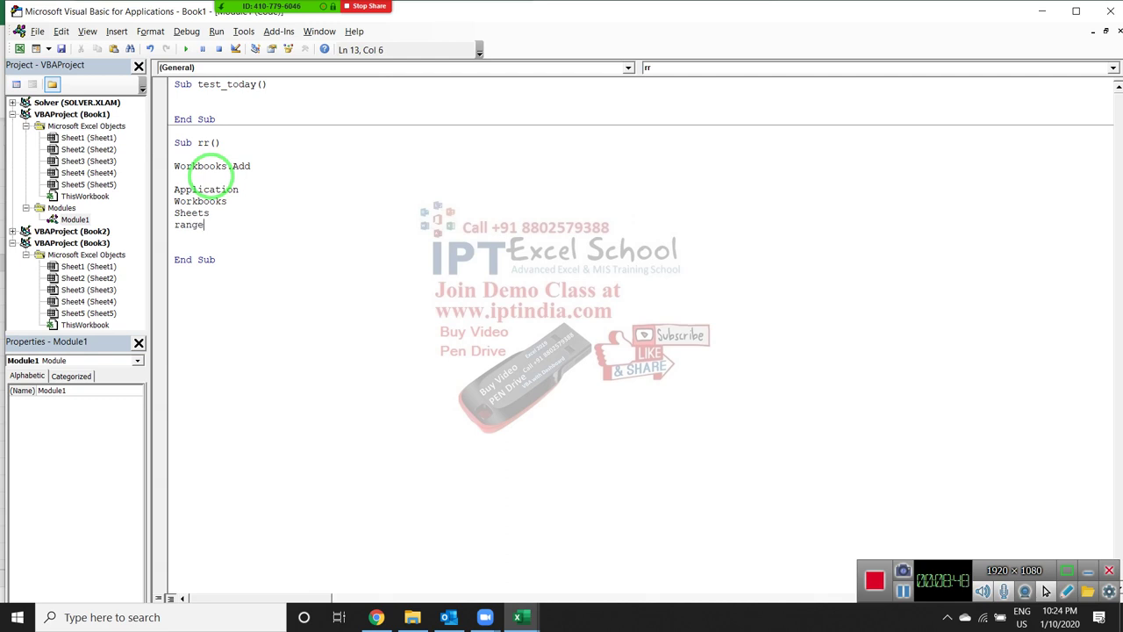
key(Return)
- Select the Application through Range lines to point out the object hierarchy
key(Up)
key(Up)
key(Up)
key(shift+Down)
key(shift+Down)
key(shift+Down)
key(shift+Down)
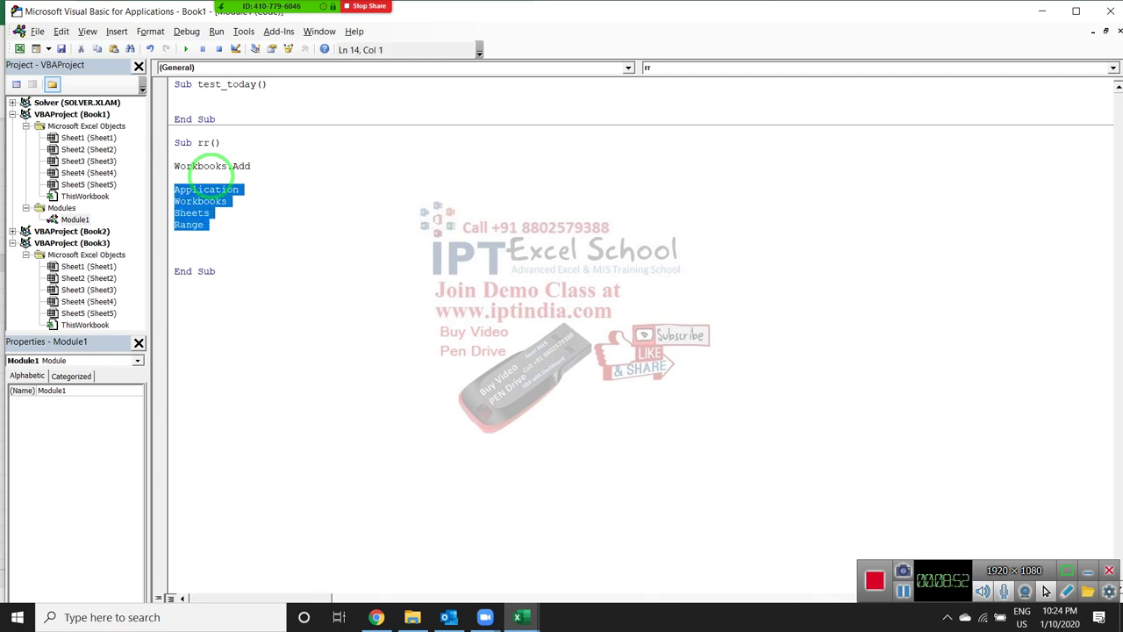
click(210, 178)
key(Down)
key(shift+Down)
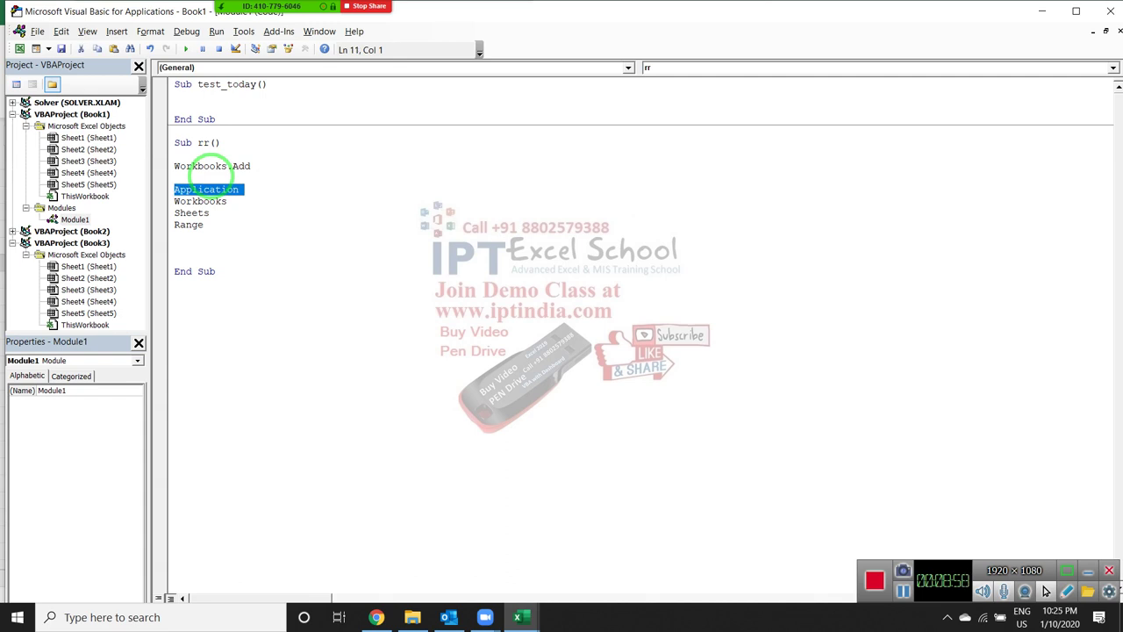
- Highlight the Workbooks.Add, Workbooks, Sheets, Range and Application lines one by one
click(213, 177)
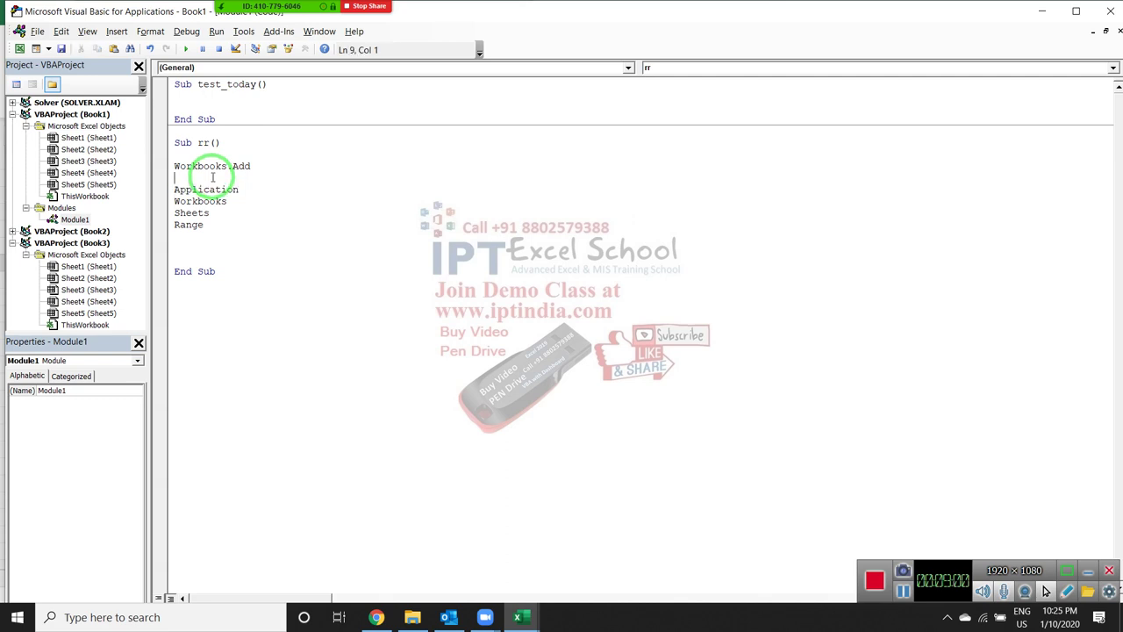
key(Up)
key(shift+Down)
key(Down)
key(Down)
key(shift+Down)
key(Right)
key(shift+Down)
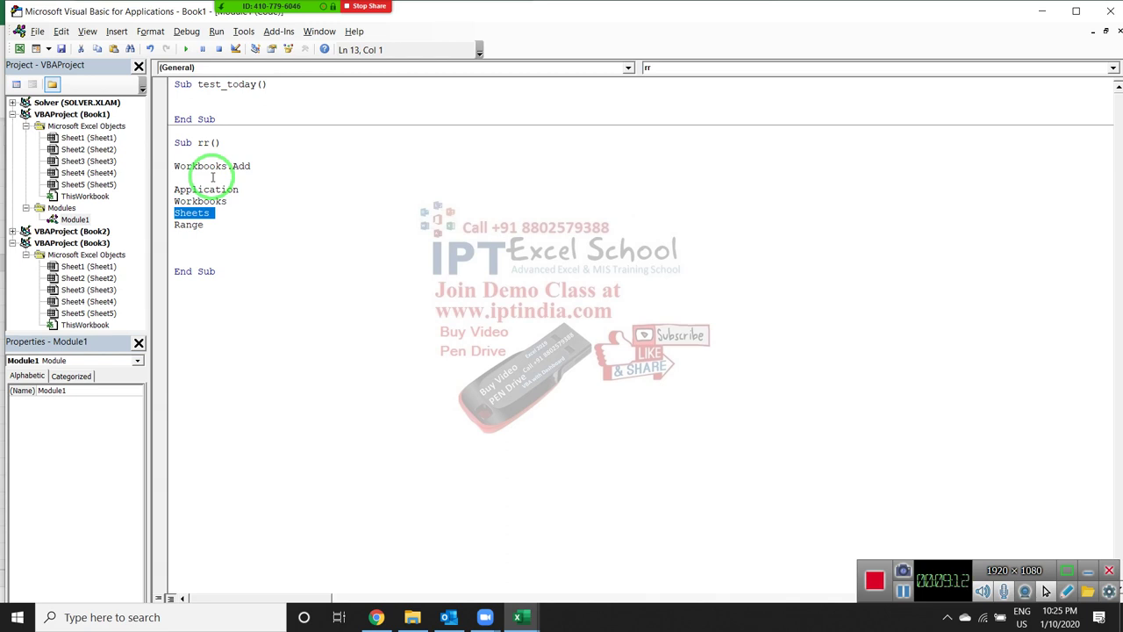
key(Down)
key(shift+Down)
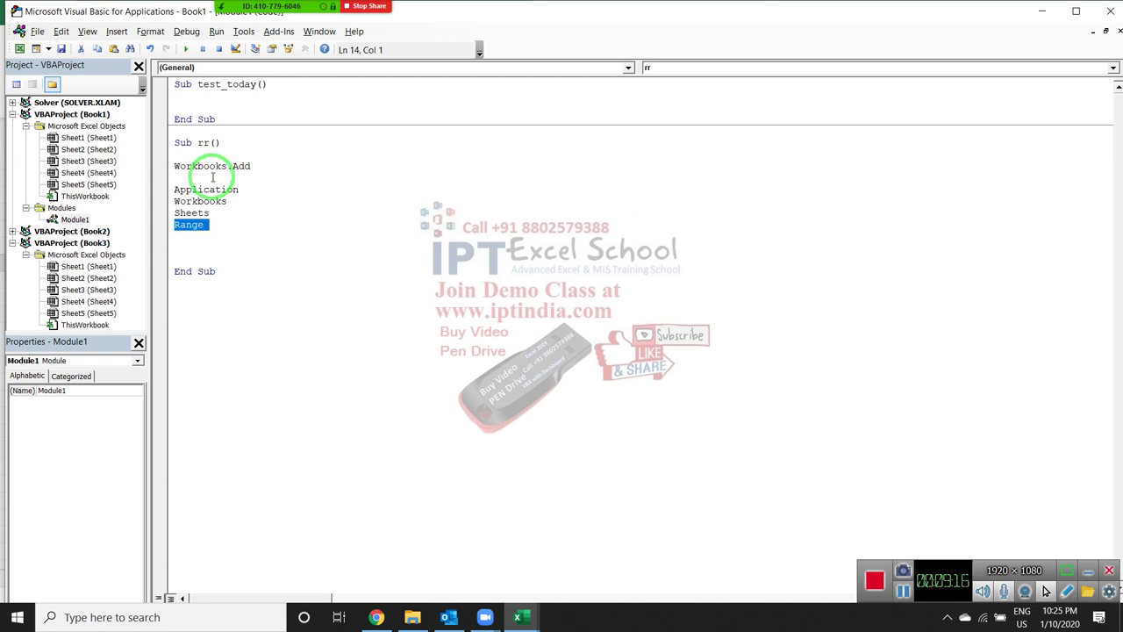
key(Up)
key(shift+Down)
key(Down)
key(shift+Down)
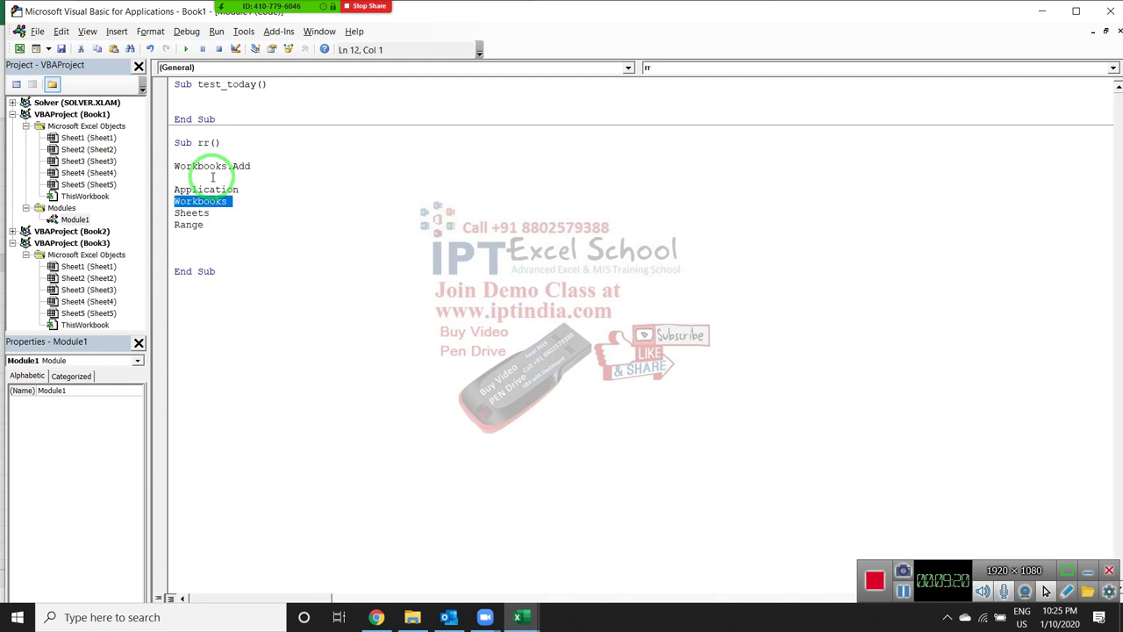
key(Down)
key(shift+Down)
key(Down)
key(shift+Down)
key(Up)
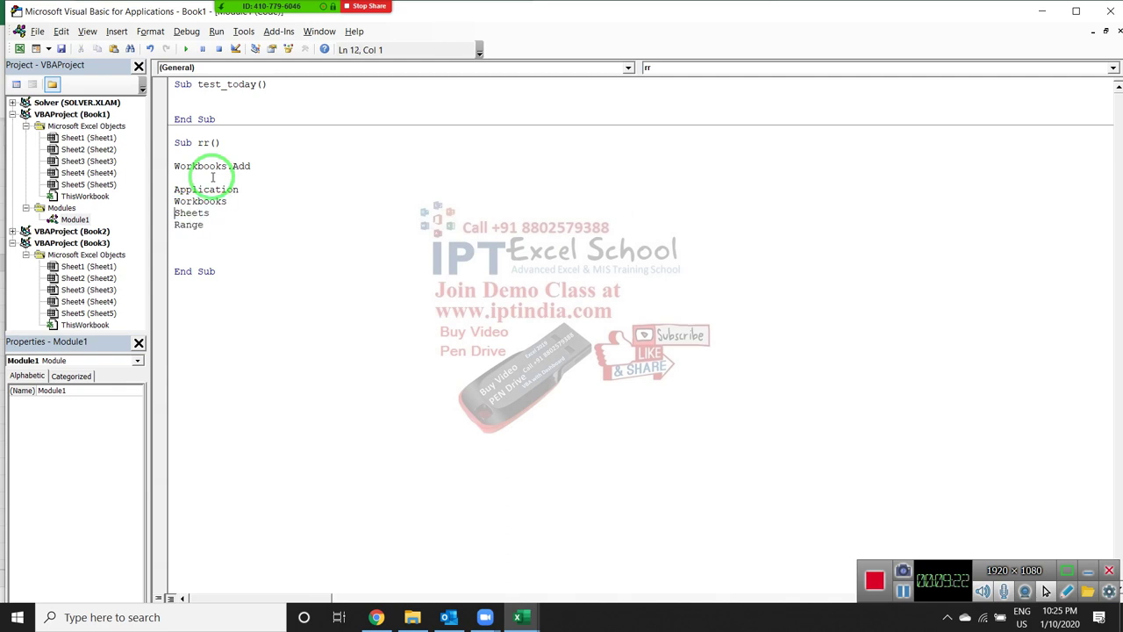
key(shift+Down)
key(Up)
key(shift+Down)
key(Up)
key(shift+Up)
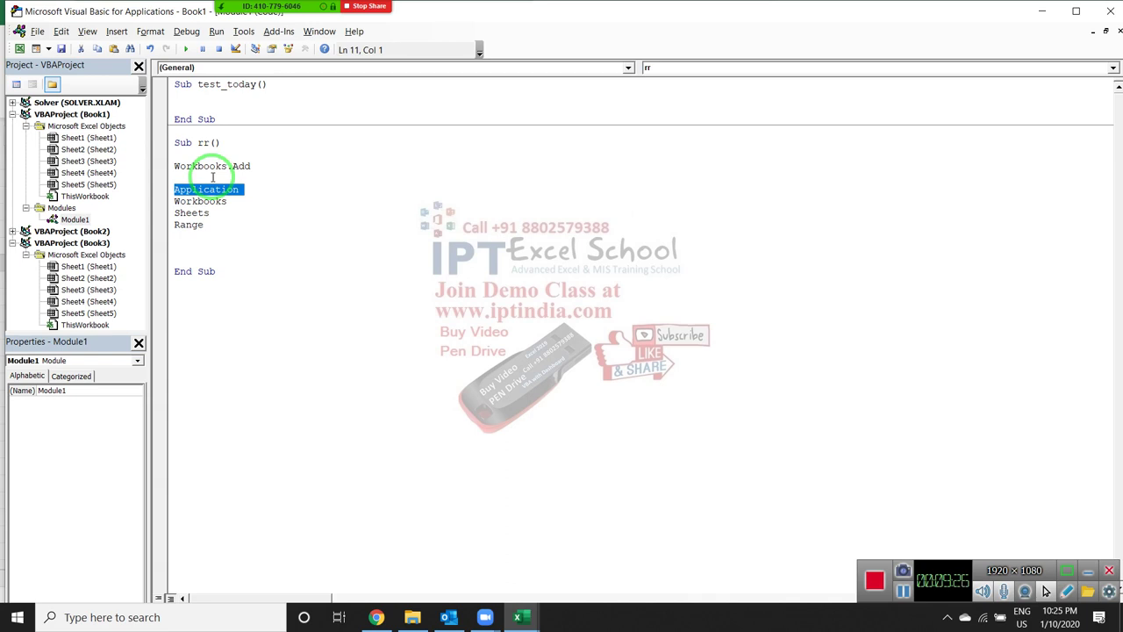
- Delete the blank lines below Range, after Workbooks.Add and after Sub rr()
key(Down)
key(Down)
key(Down)
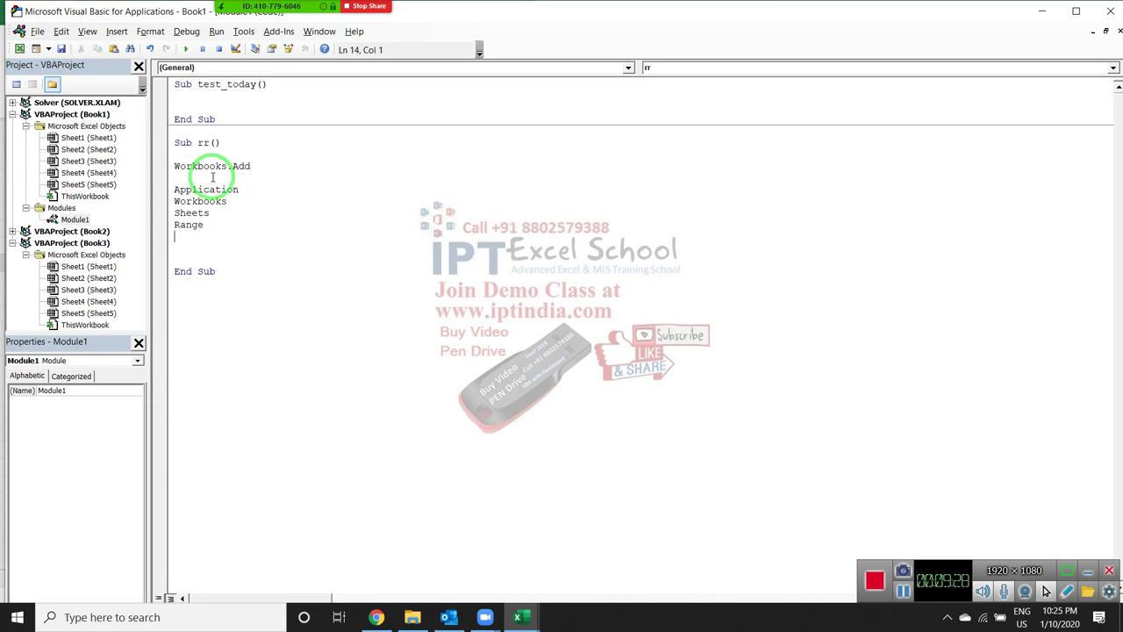
key(Down)
key(Down)
key(Up)
key(Up)
key(Up)
key(Delete)
key(Delete)
key(Delete)
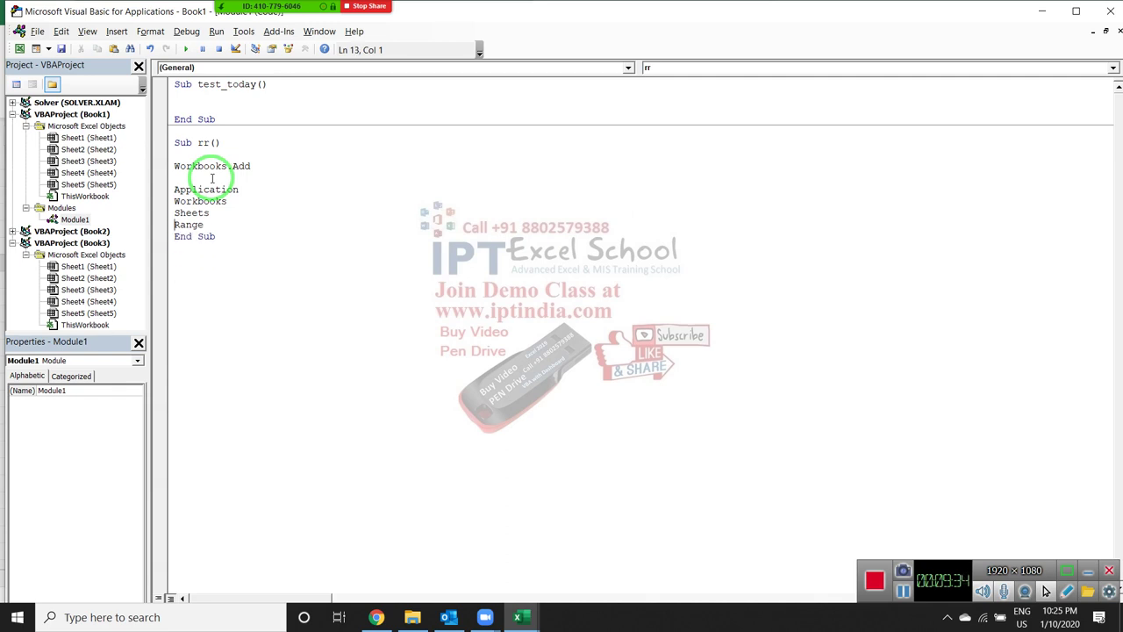
key(Up)
key(Up)
key(Up)
key(Delete)
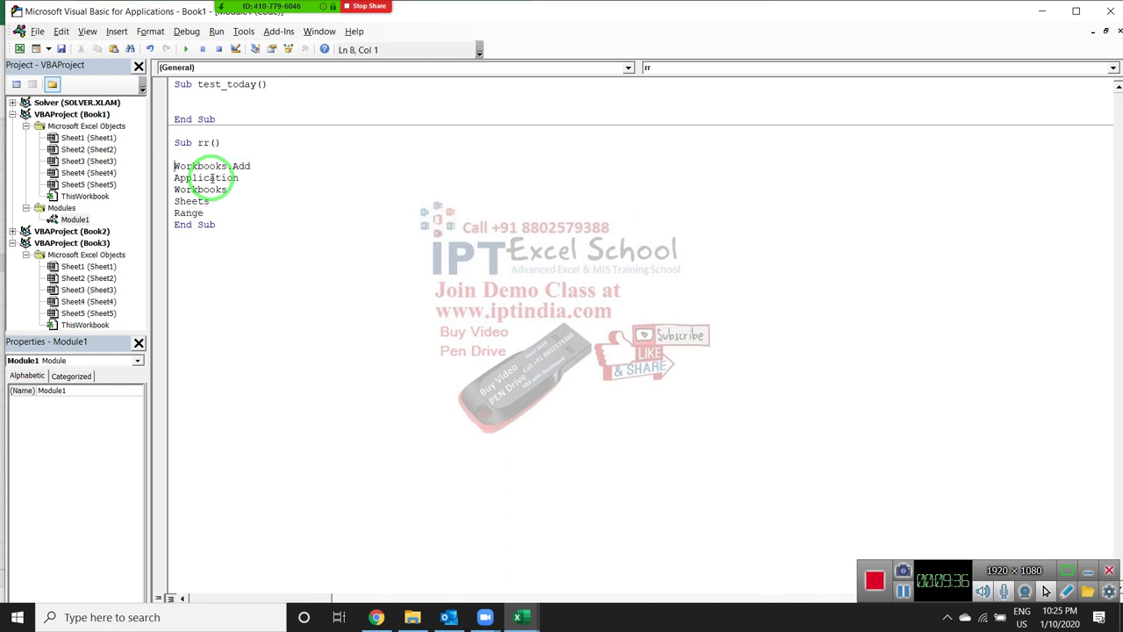
key(Up)
key(Delete)
key(Up)
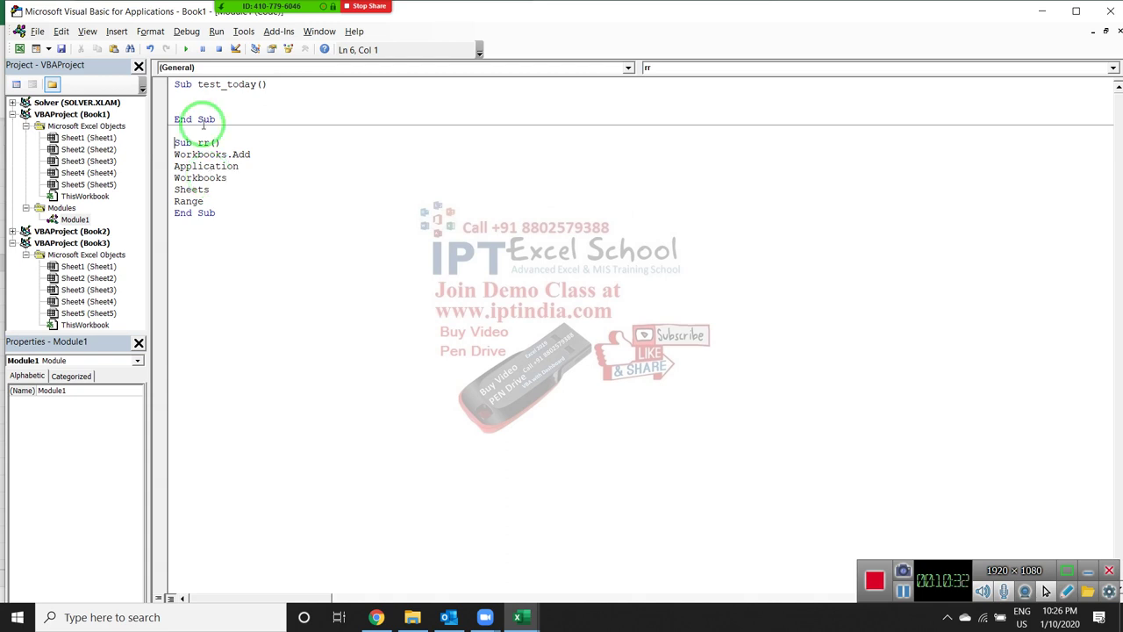
click(209, 270)
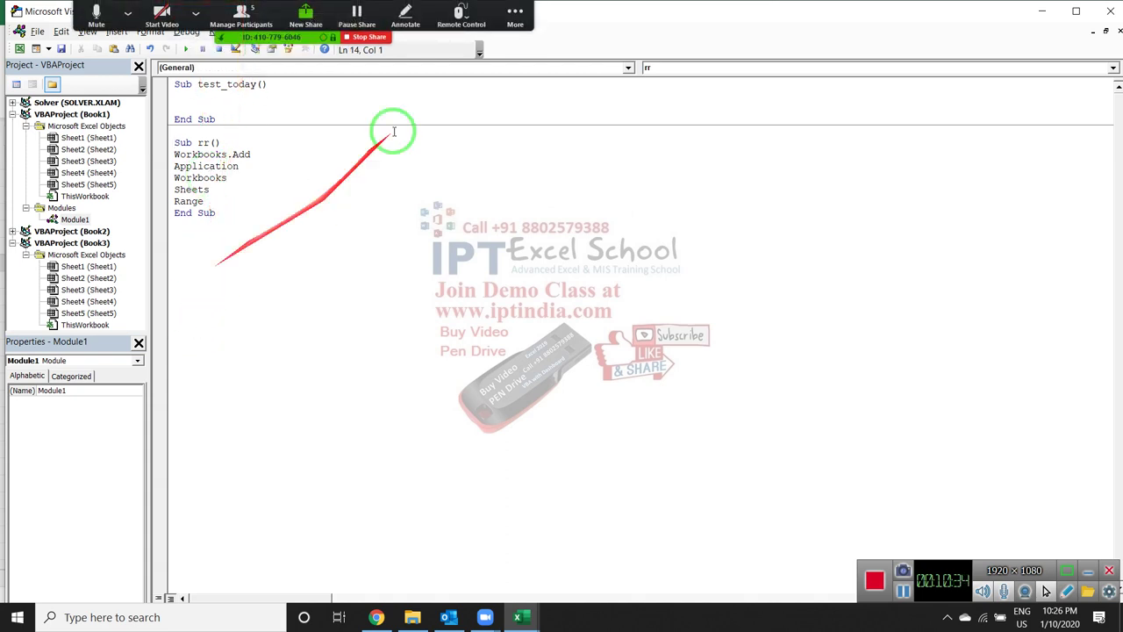
click(515, 15)
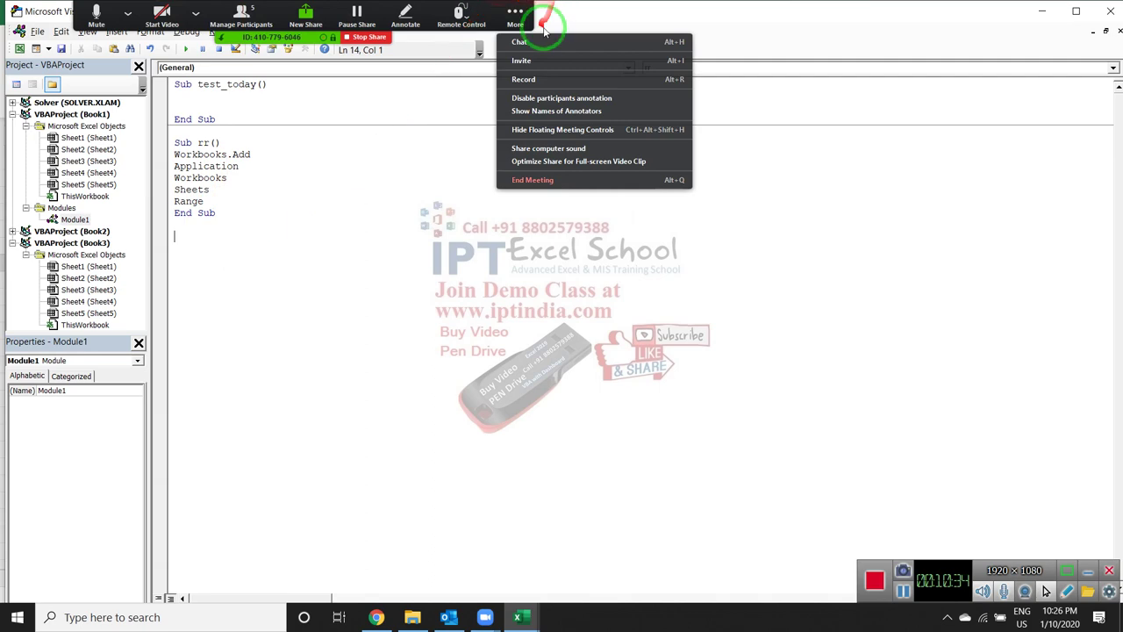
- Dismiss the meeting options, show the desktop, and close Book2 without saving
click(526, 80)
key(super+d)
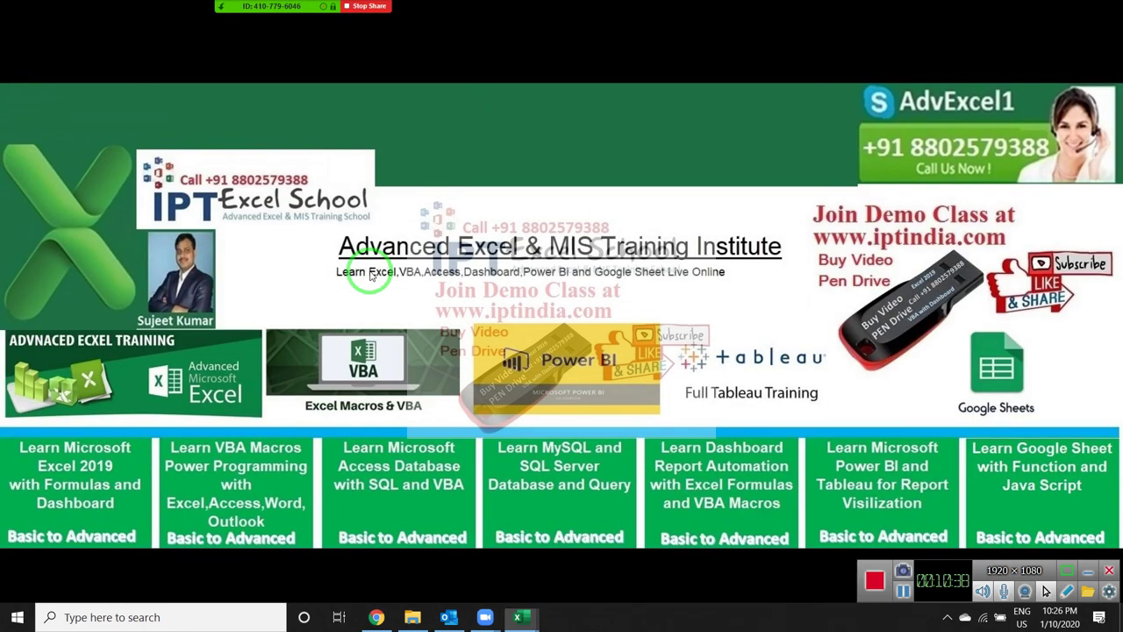
mouse_move(519, 614)
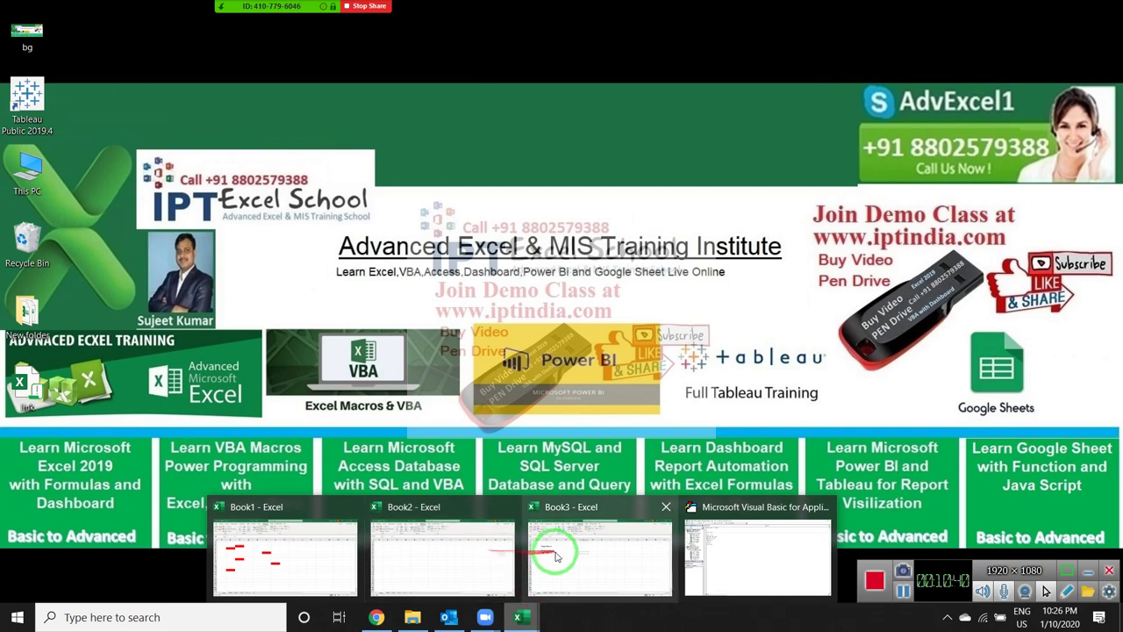
mouse_move(504, 539)
click(508, 509)
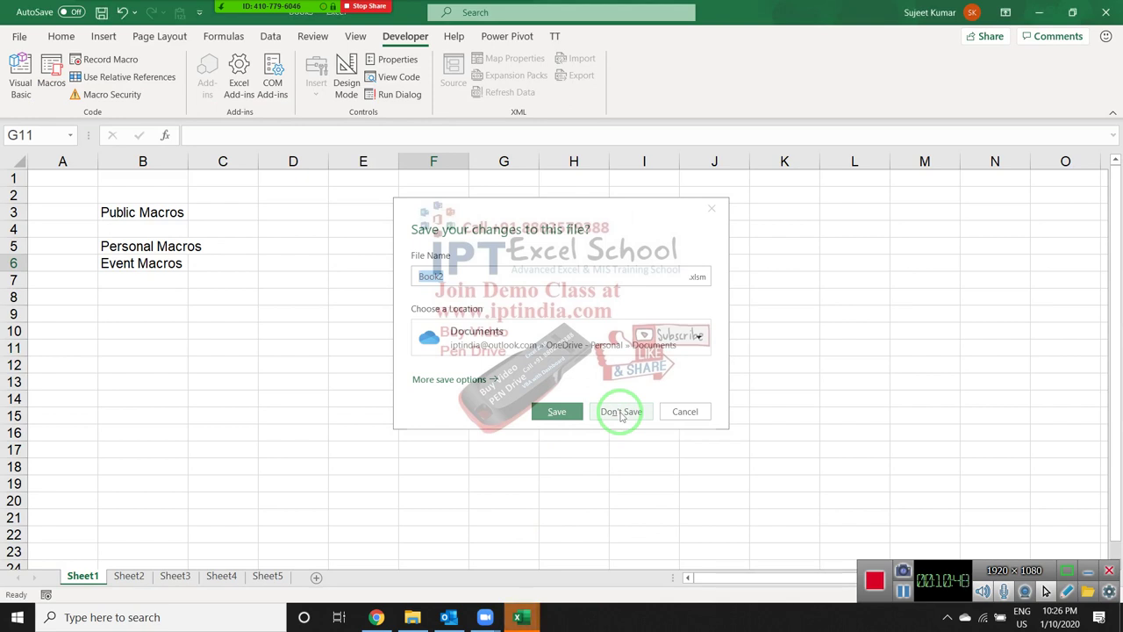
click(620, 412)
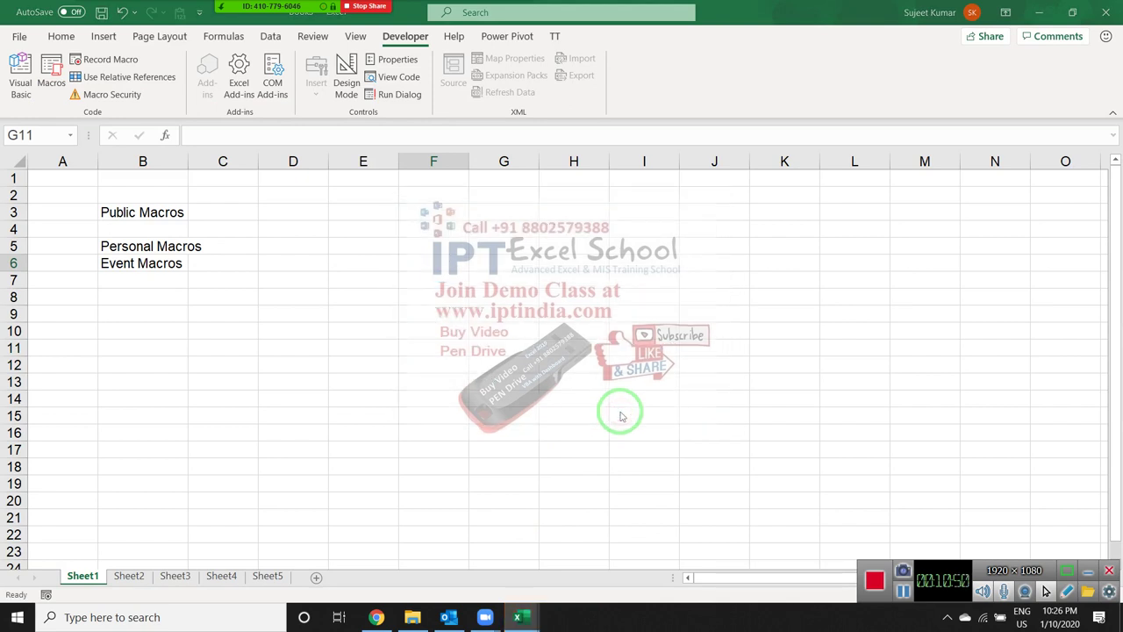
- Close Book3 without saving its changes
mouse_move(523, 621)
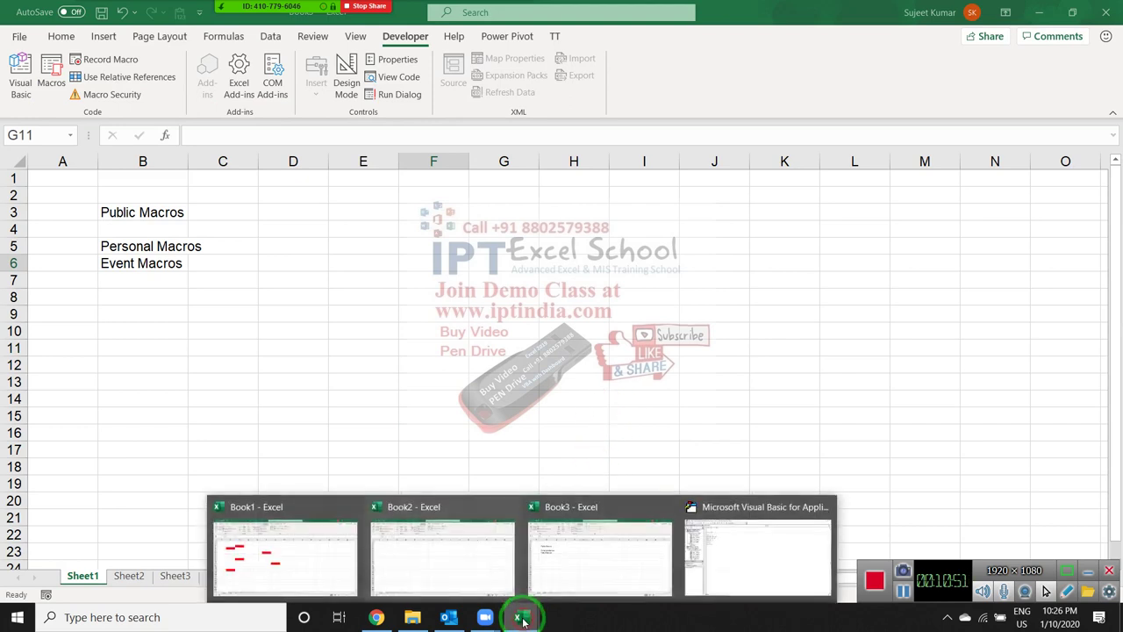
click(581, 566)
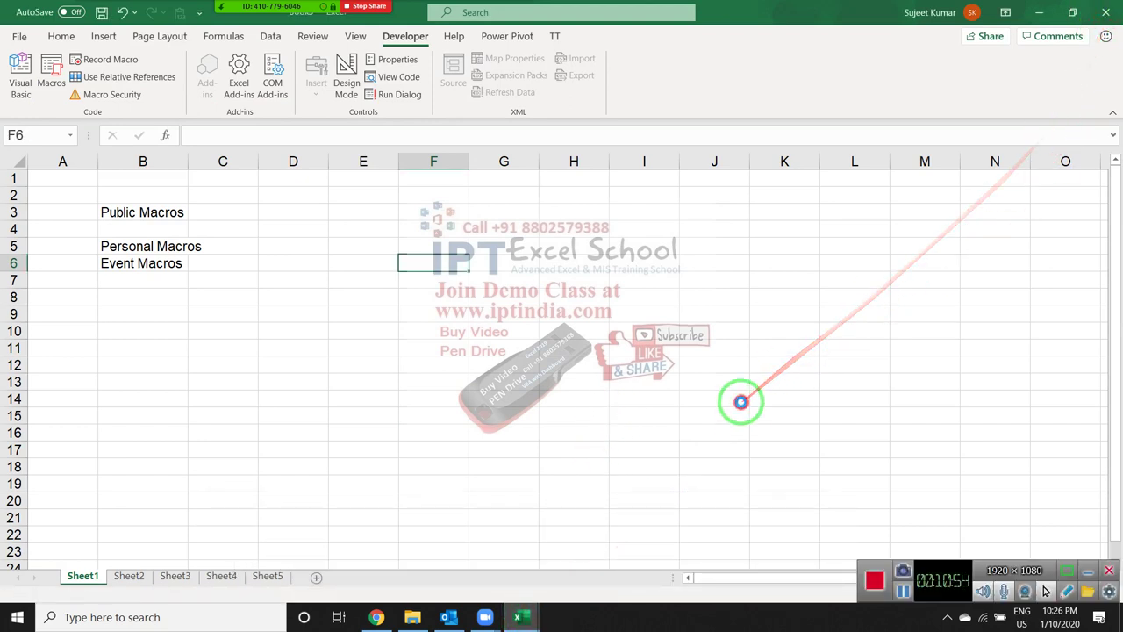
click(741, 402)
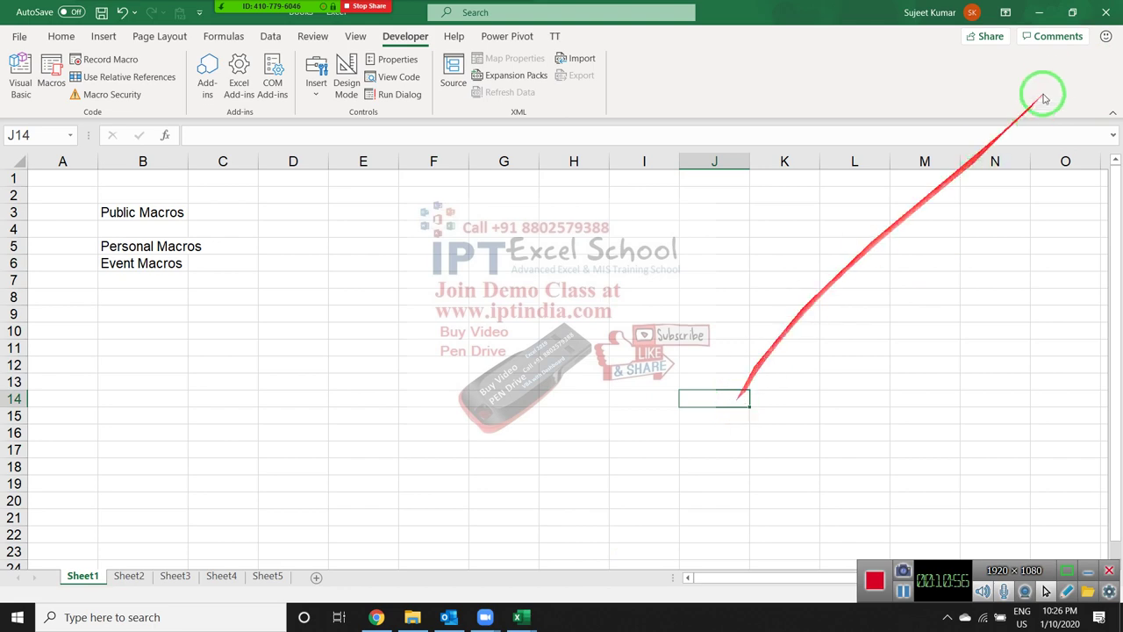
click(1105, 12)
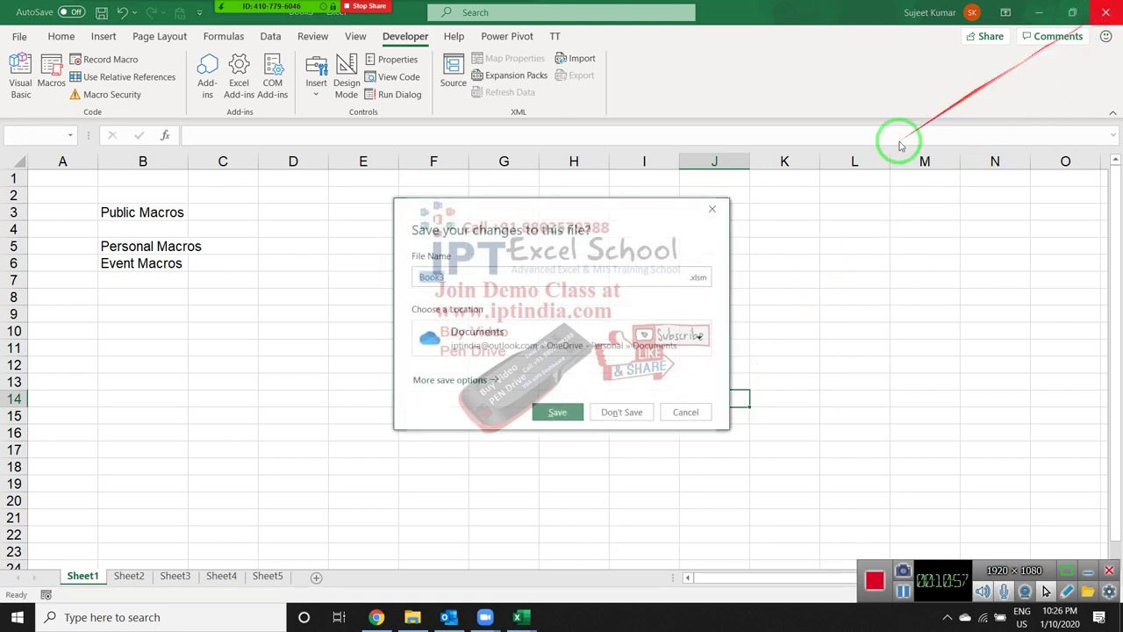
click(621, 412)
- Close Book1 without saving, then open File Explorer
click(517, 616)
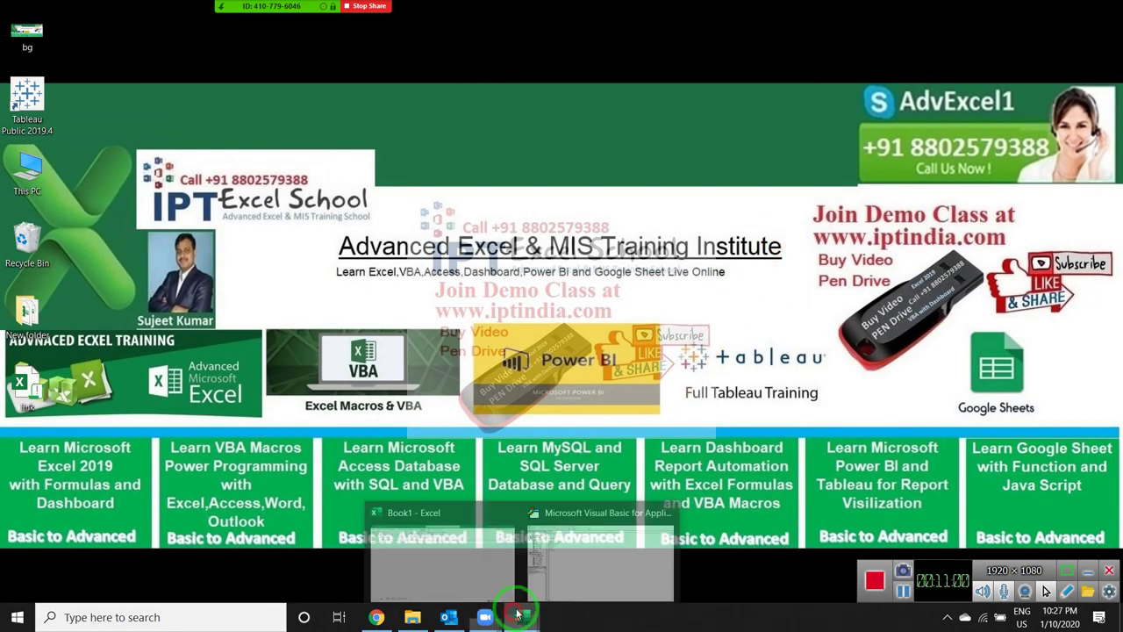
click(571, 567)
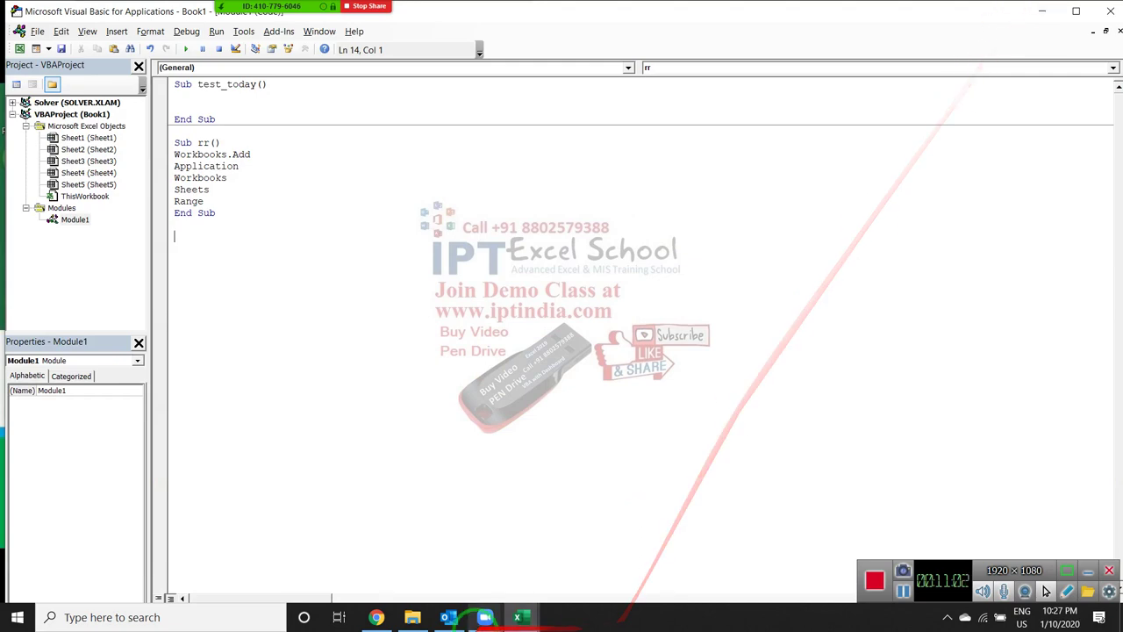
click(518, 617)
click(486, 586)
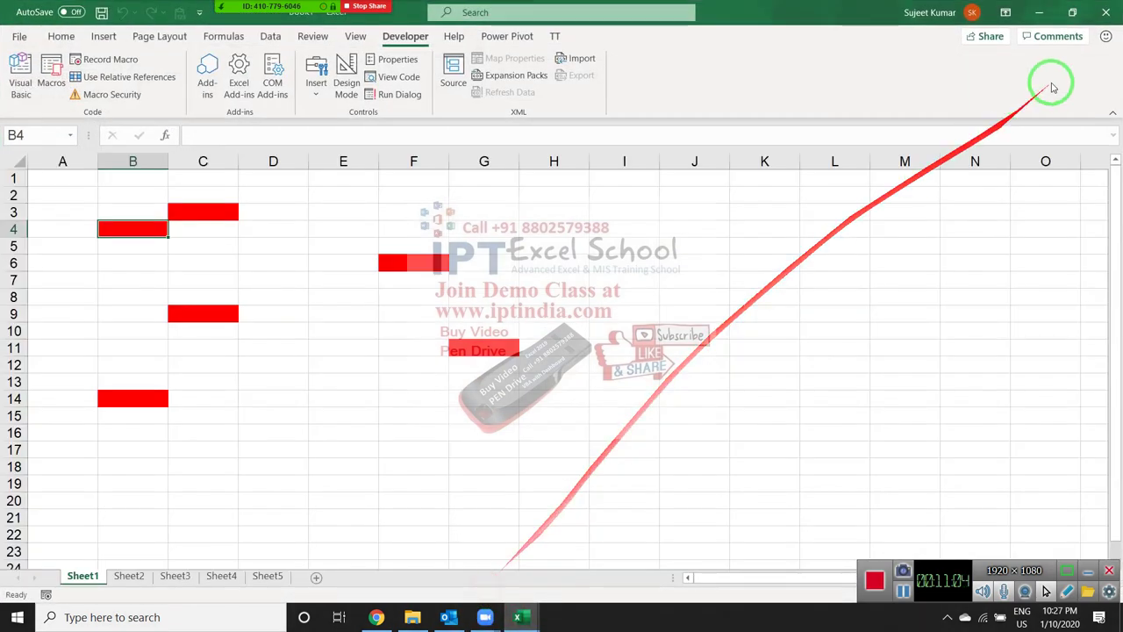
click(1115, 9)
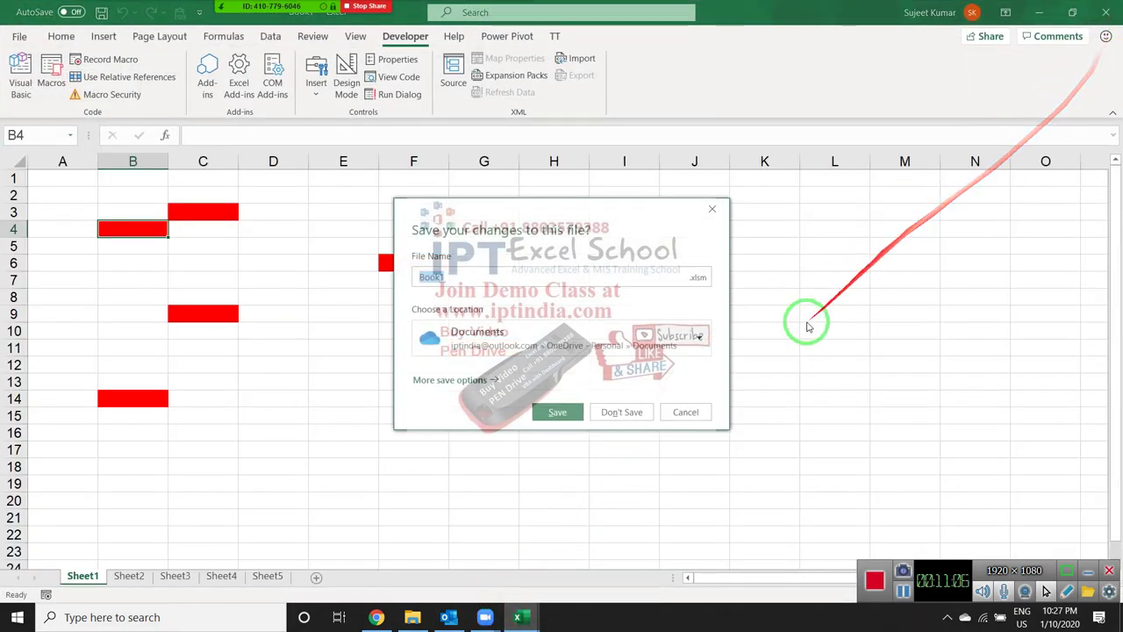
click(639, 416)
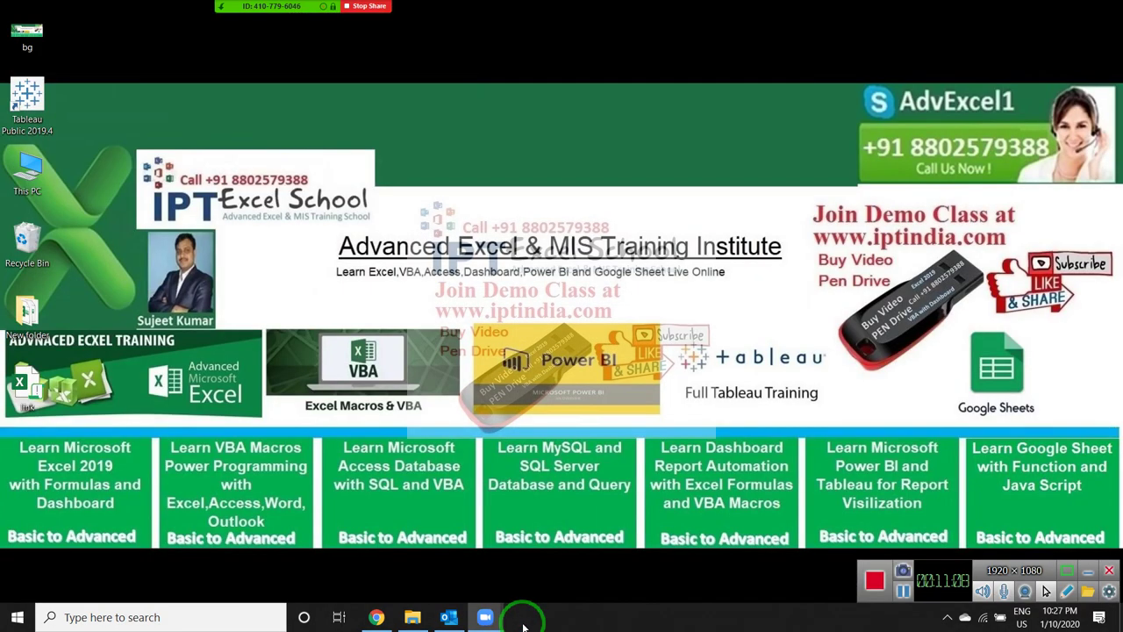
click(521, 619)
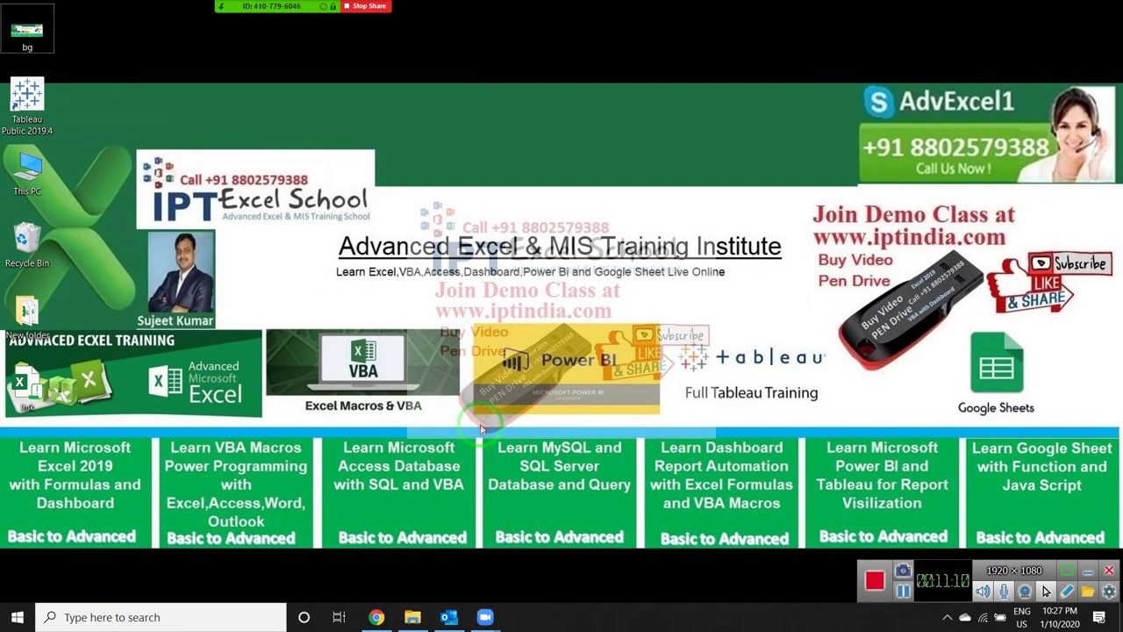
click(430, 621)
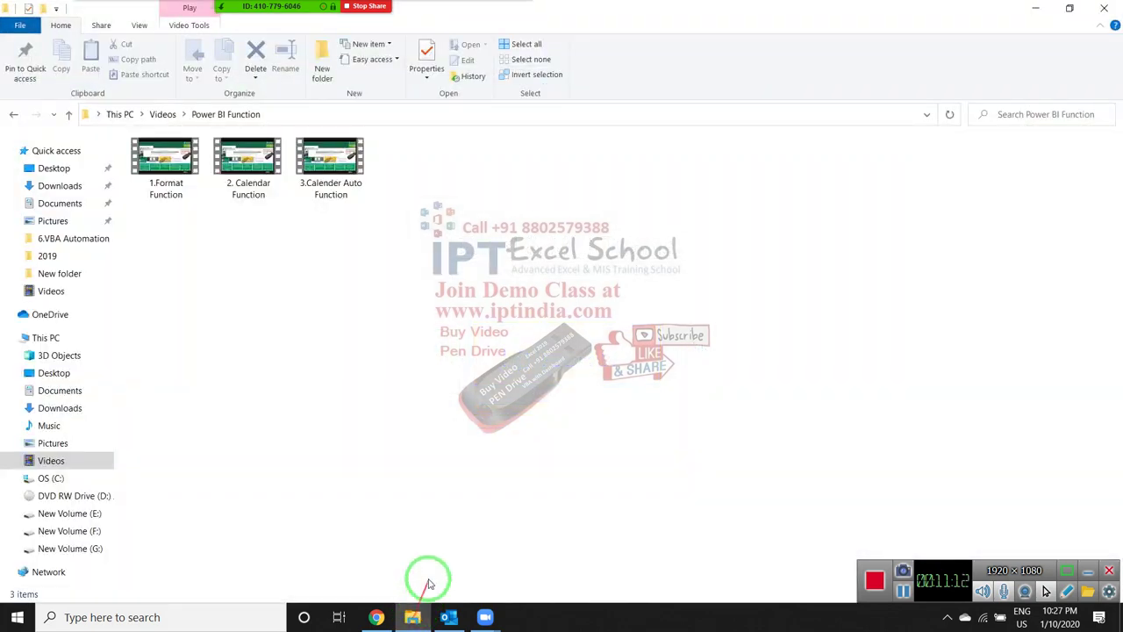
- Delete the twelve numbered workbooks from the 2019 folder on drive F
click(68, 531)
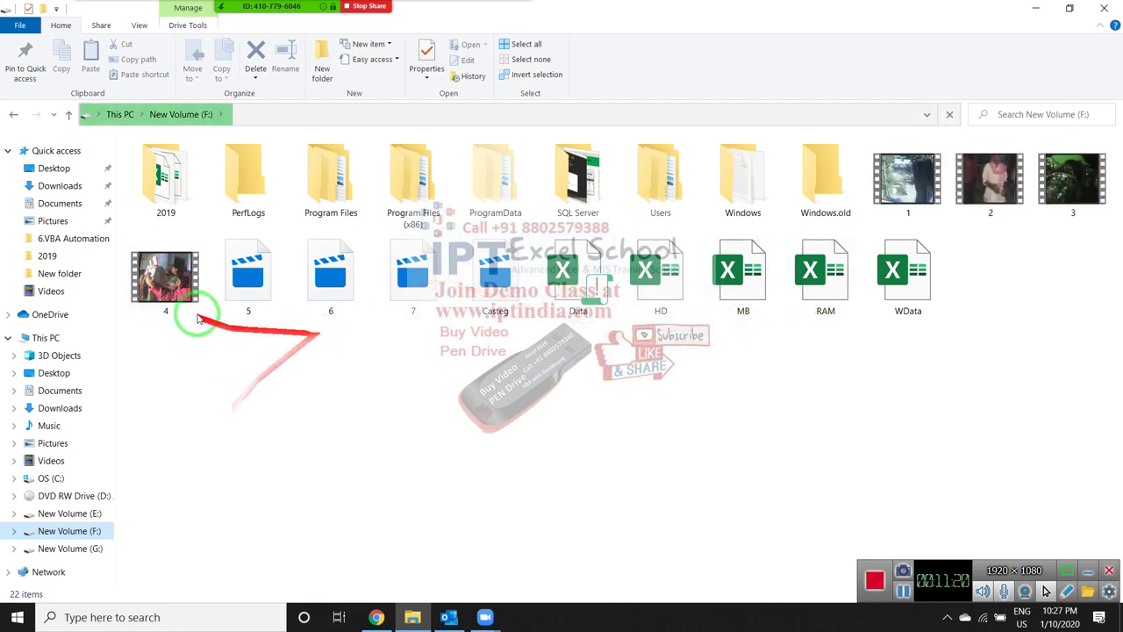
click(171, 210)
double_click(171, 211)
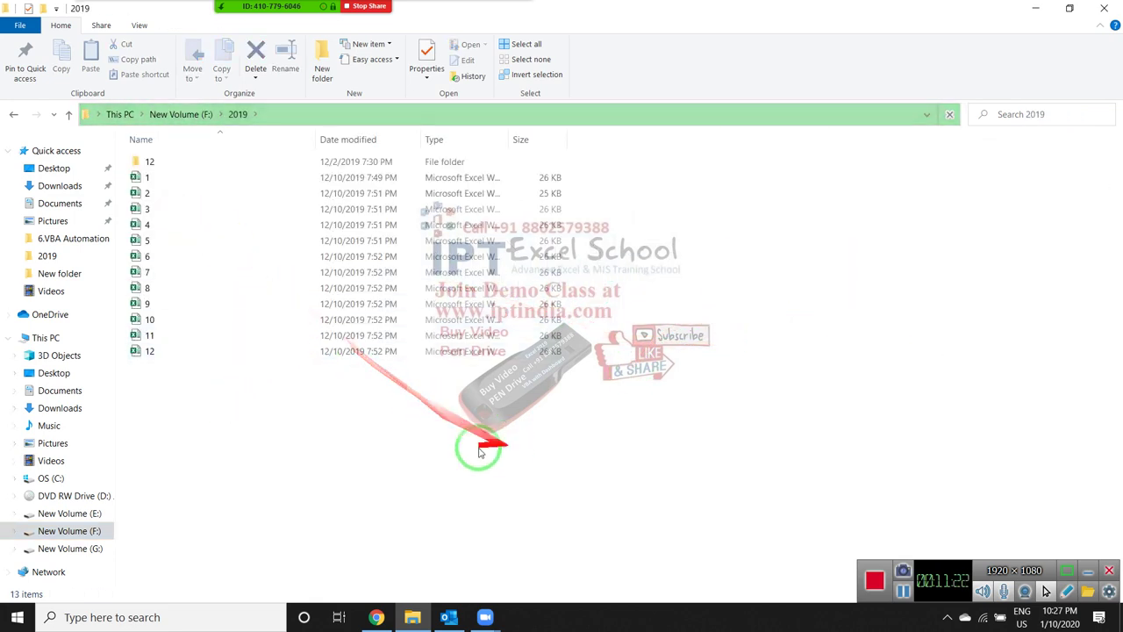
click(171, 178)
shift+click(208, 358)
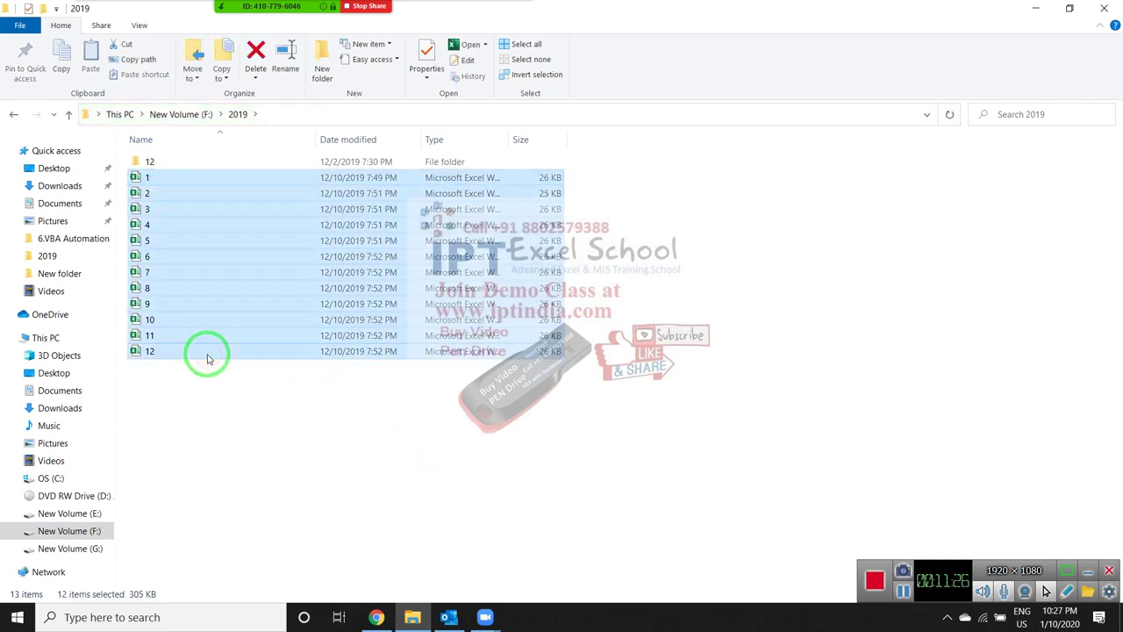
key(Delete)
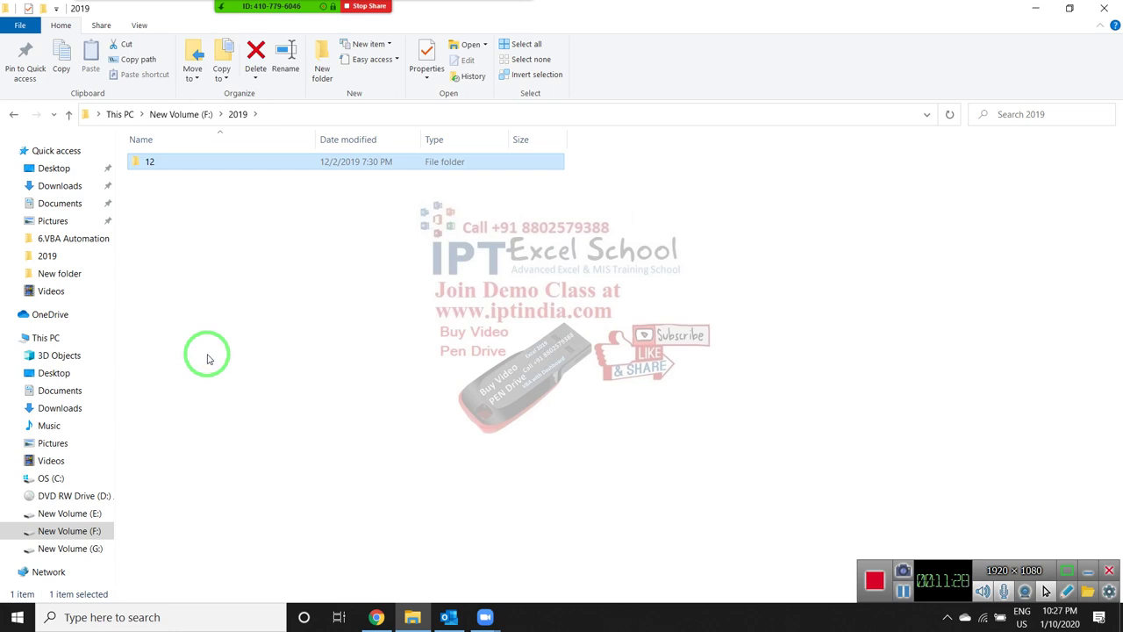
- On drive E, check the Inder workbook at the top level, then open the 2019 folder
click(94, 513)
double_click(151, 162)
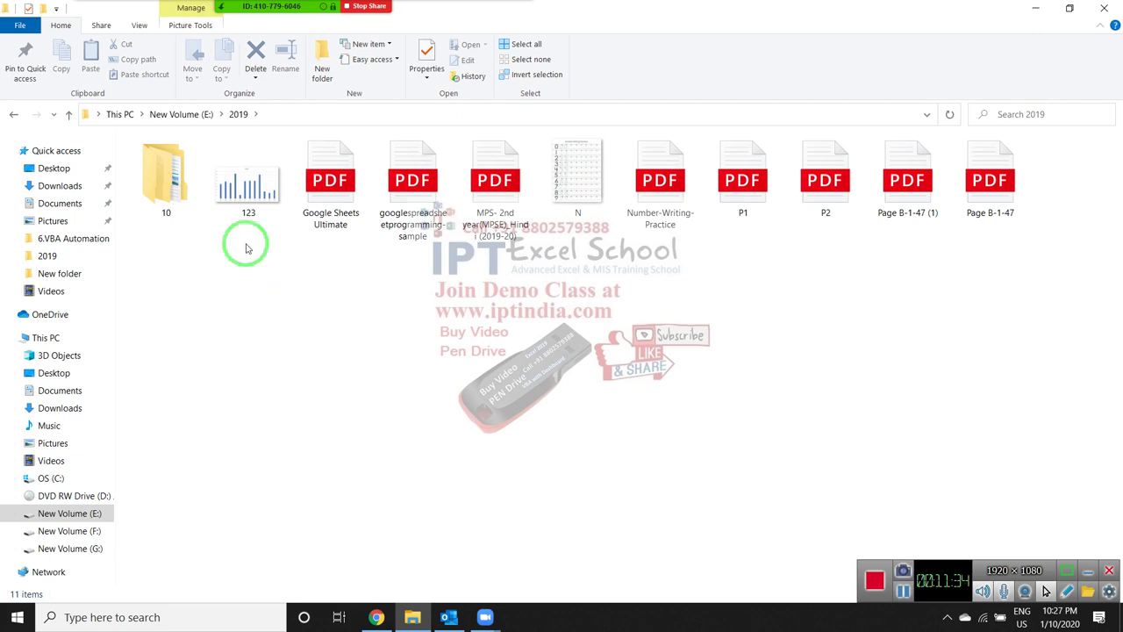
click(13, 114)
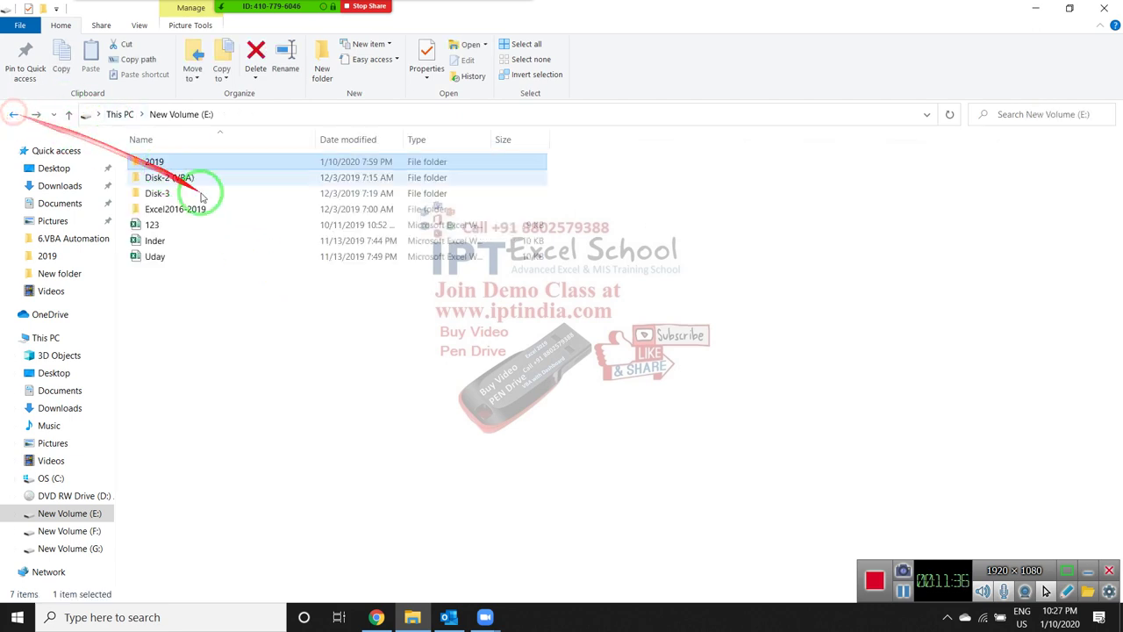
click(197, 245)
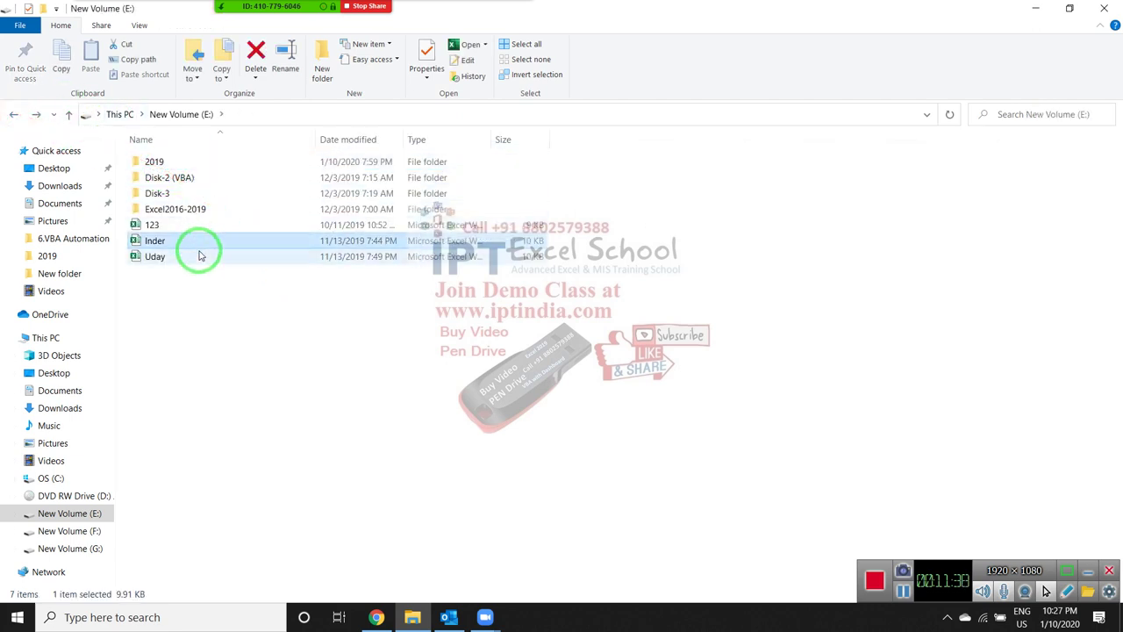
click(167, 162)
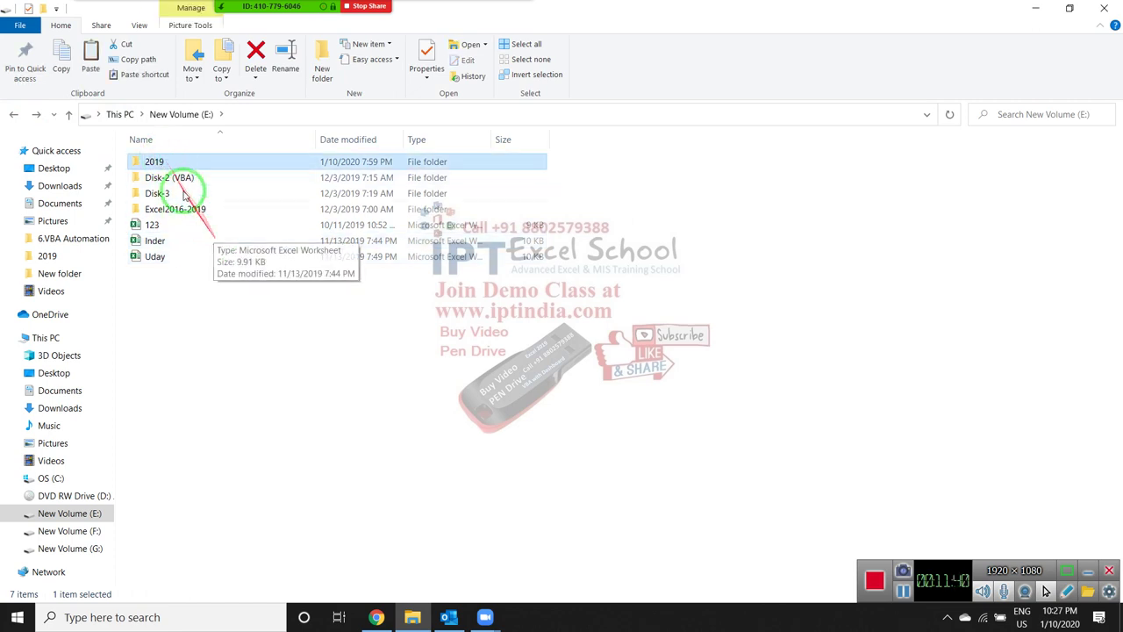
double_click(168, 163)
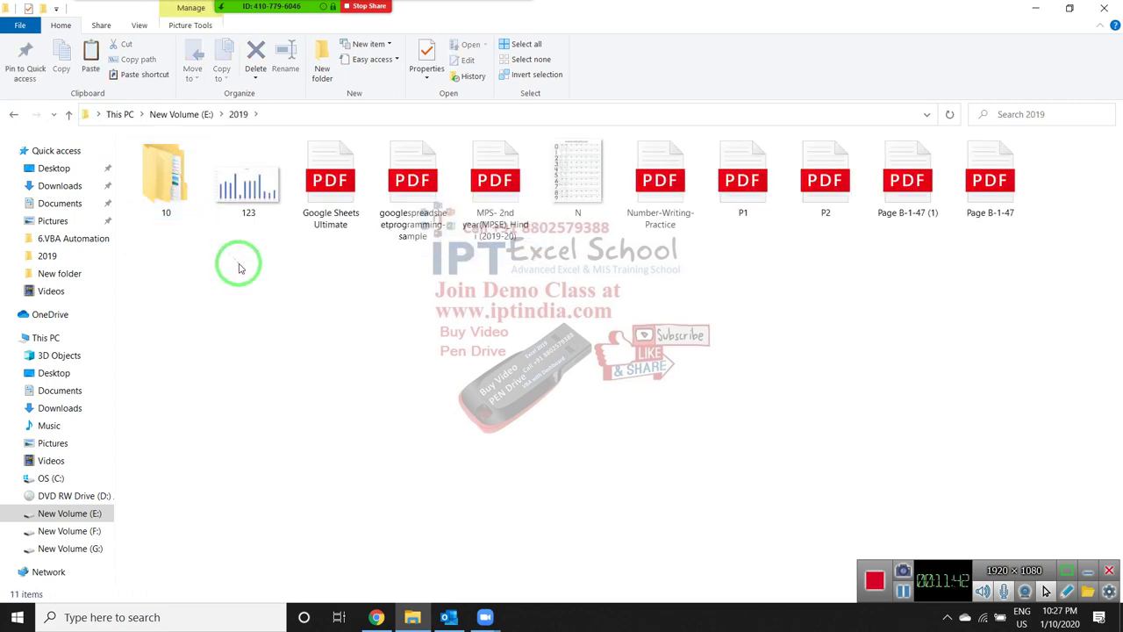
- Inside folder 10, create a new Excel worksheet named Pass and select it
double_click(183, 201)
right_click(223, 221)
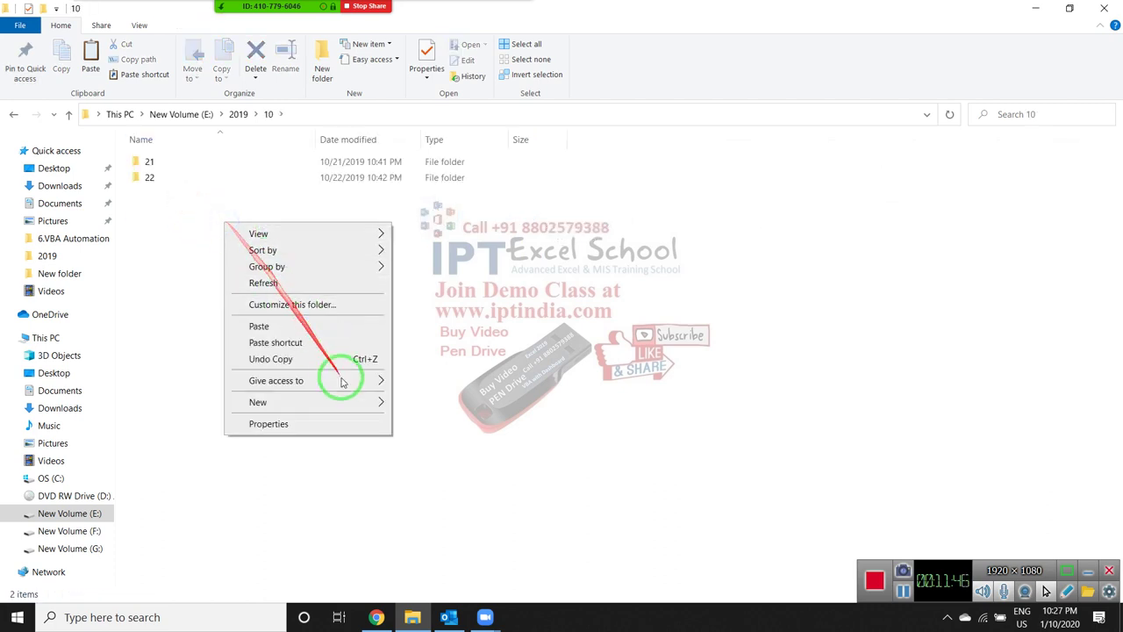
mouse_move(351, 401)
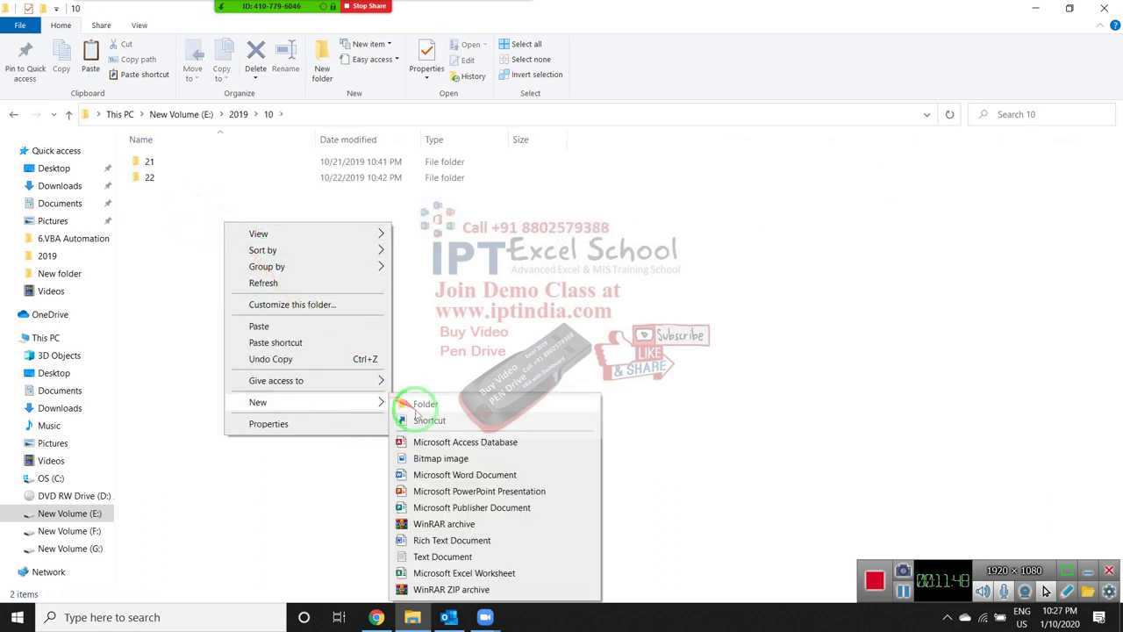
click(461, 574)
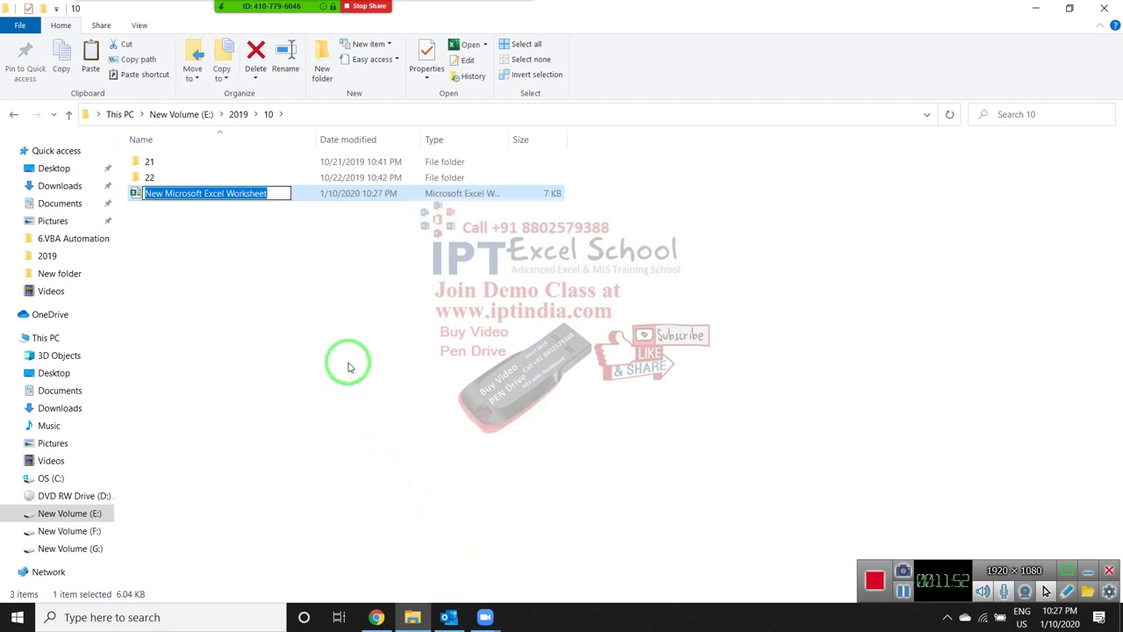
text(Pass)
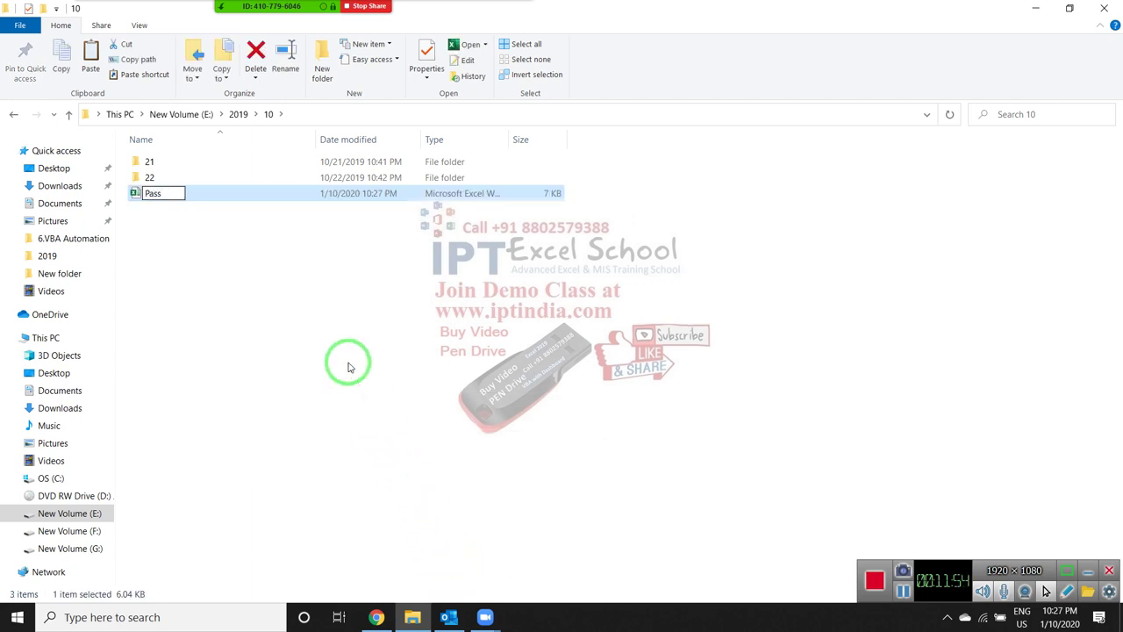
click(350, 363)
click(201, 196)
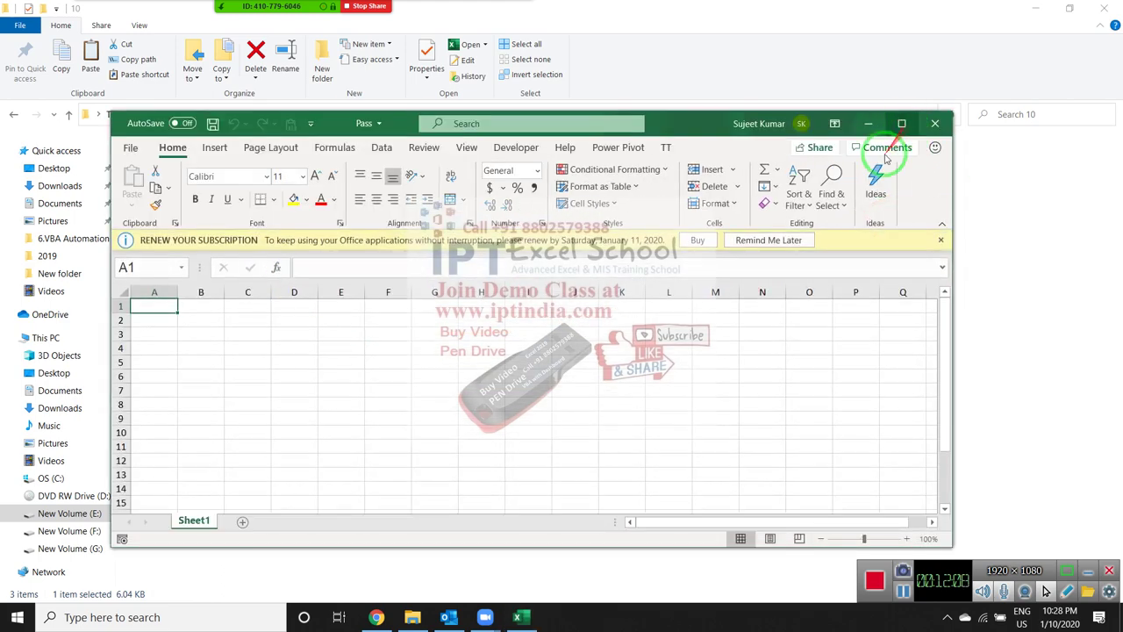
- Dismiss the renewal reminder, maximize Excel, and rename Sheet1 to 1
click(769, 245)
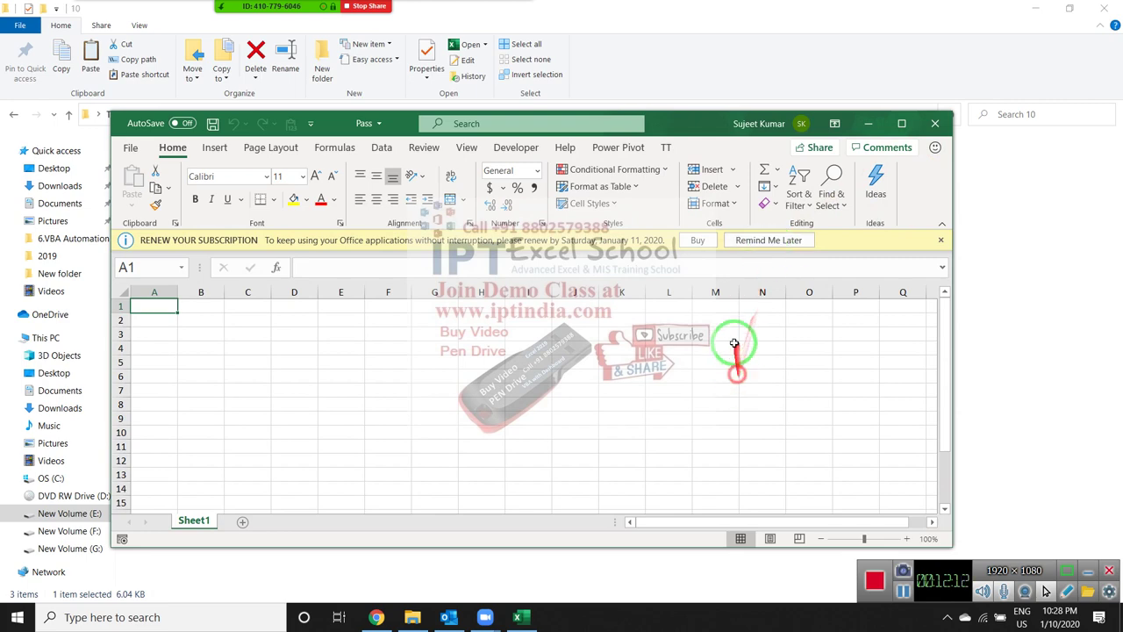
click(770, 243)
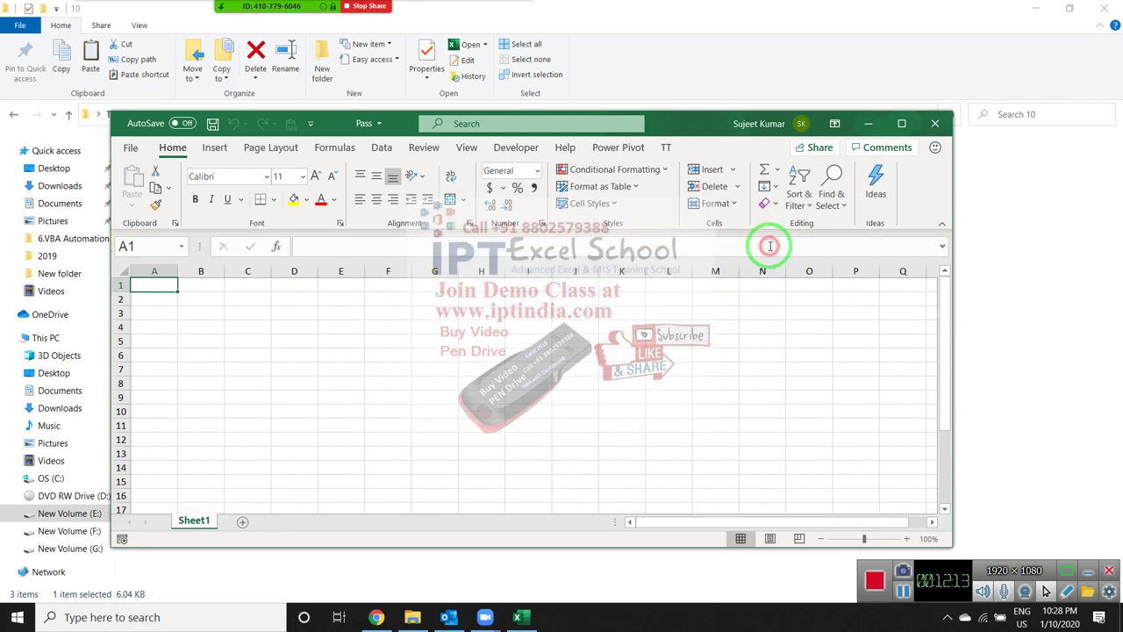
click(902, 123)
click(189, 210)
click(50, 218)
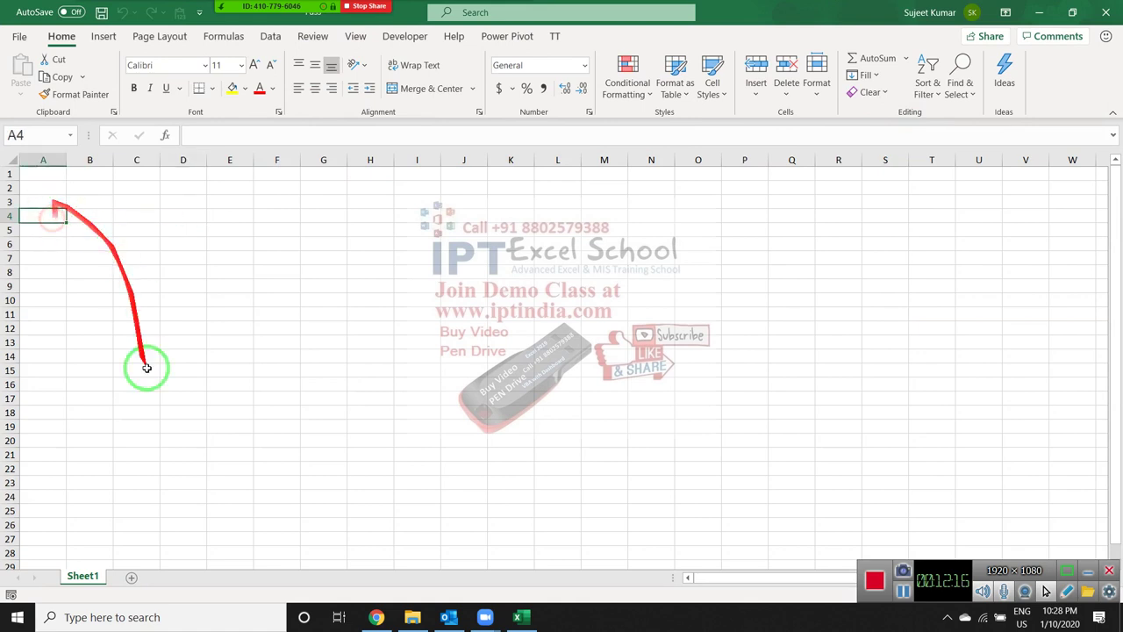
click(88, 575)
double_click(88, 575)
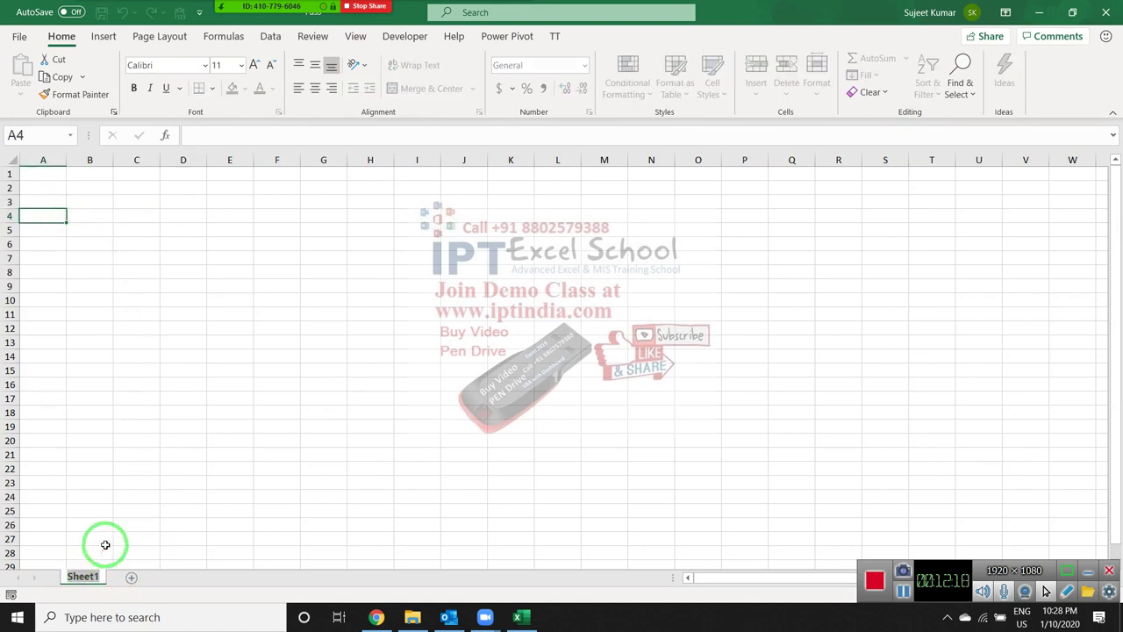
text(1)
click(100, 511)
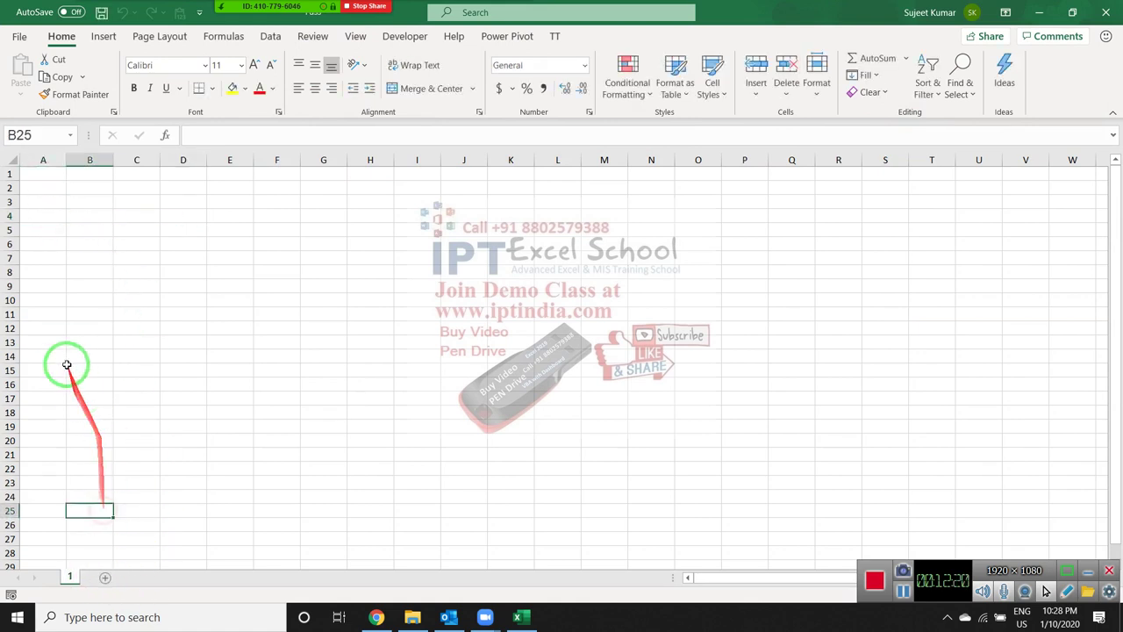
- Enter Password in A1, then close the workbook and save changes to Pass.xlsx
click(46, 173)
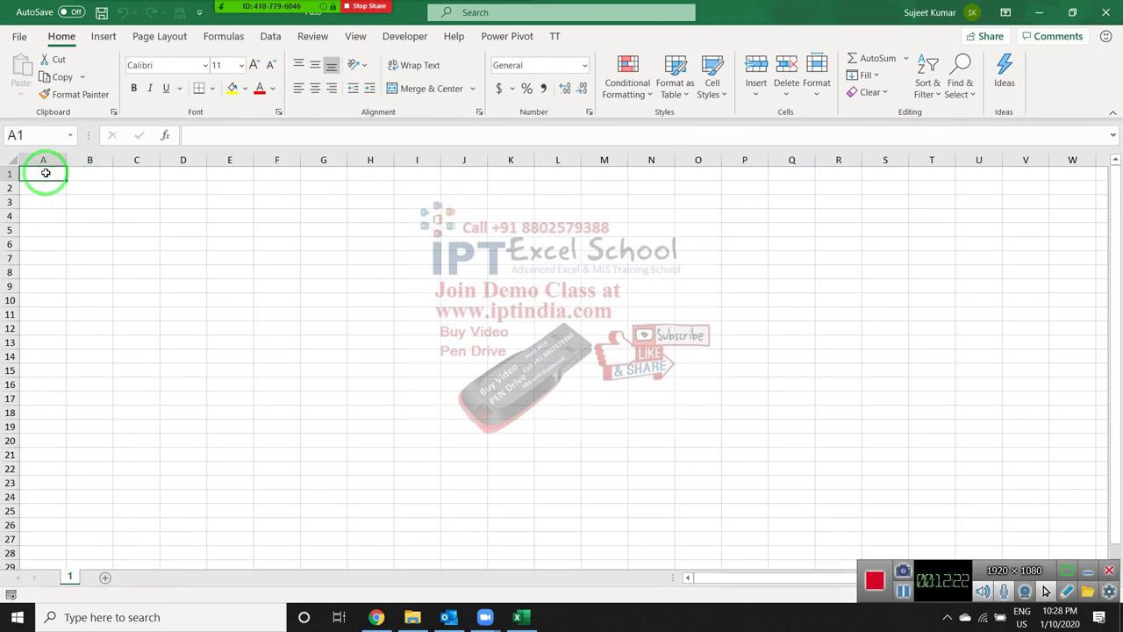
text(Password)
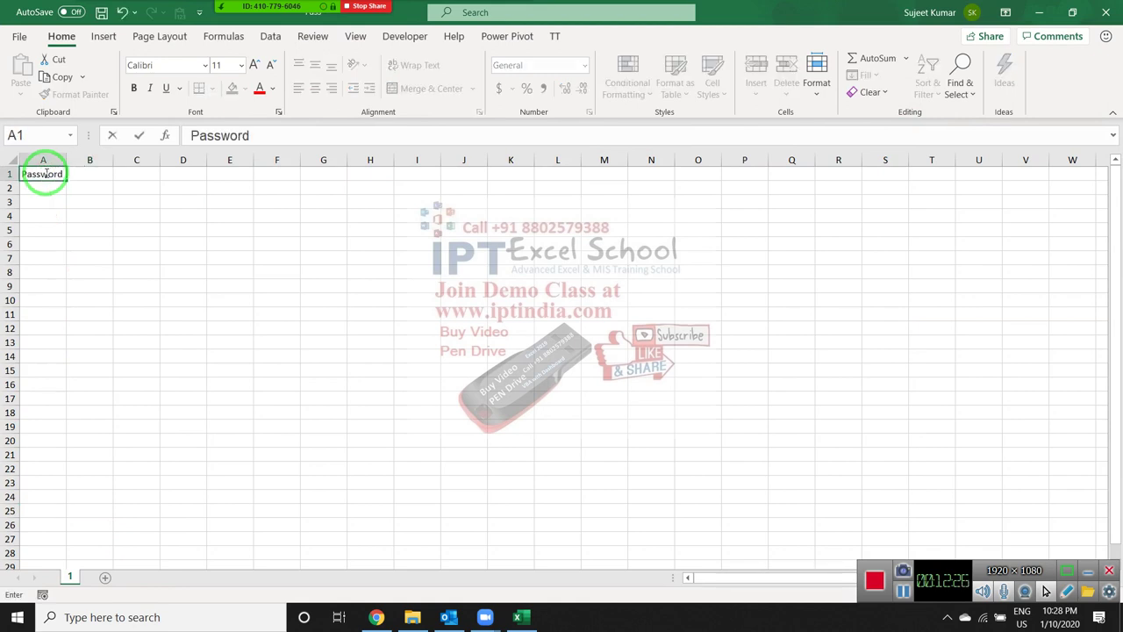
click(72, 215)
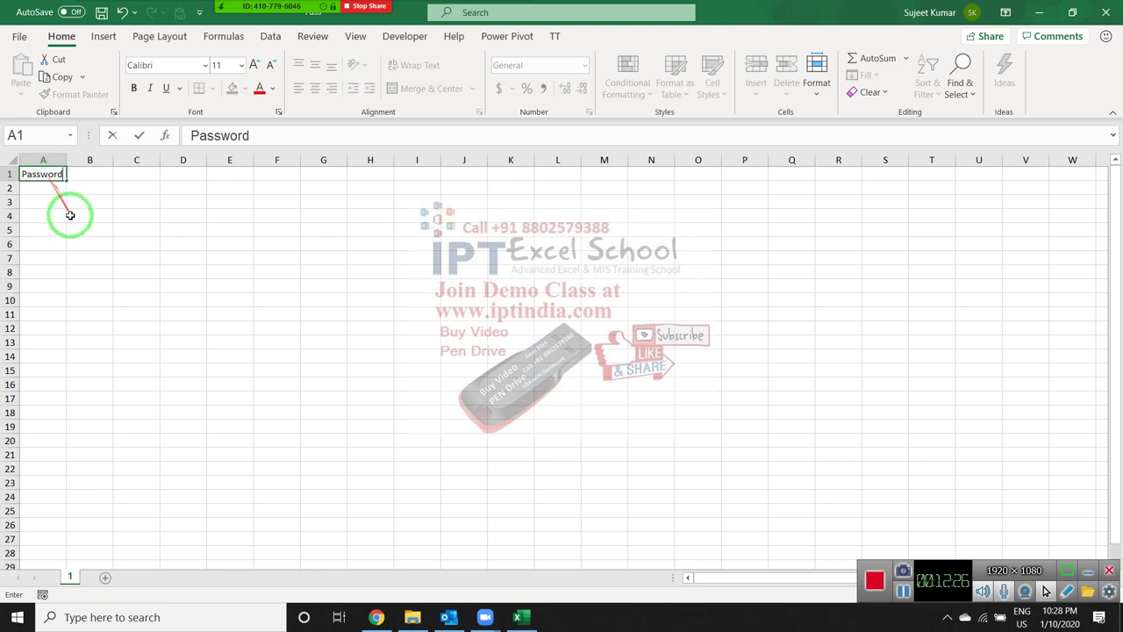
click(1116, 11)
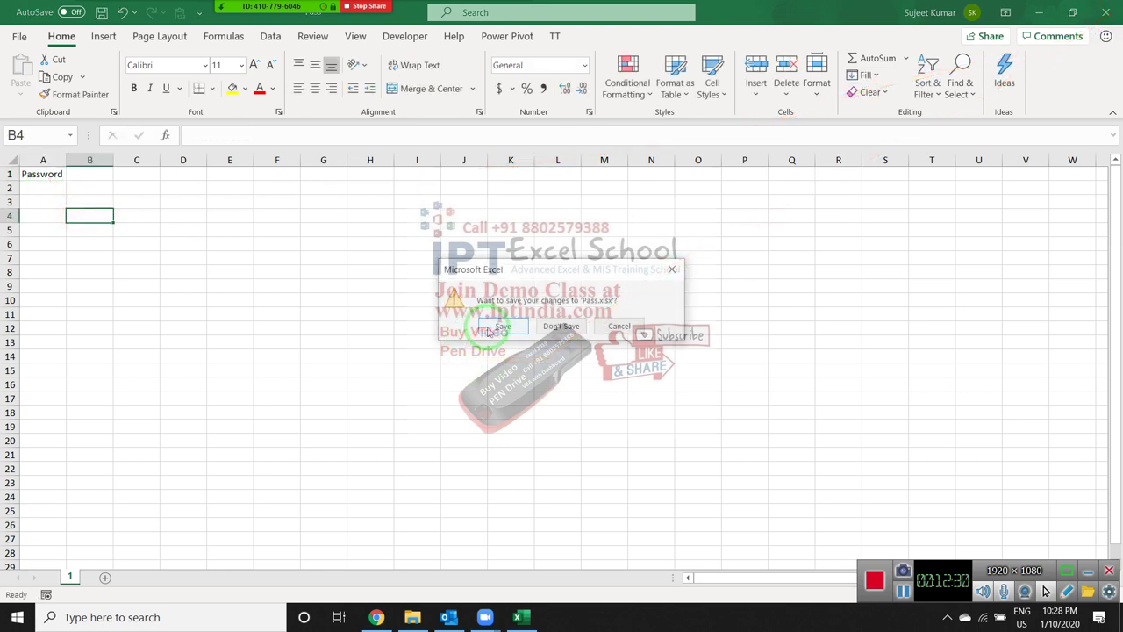
click(496, 330)
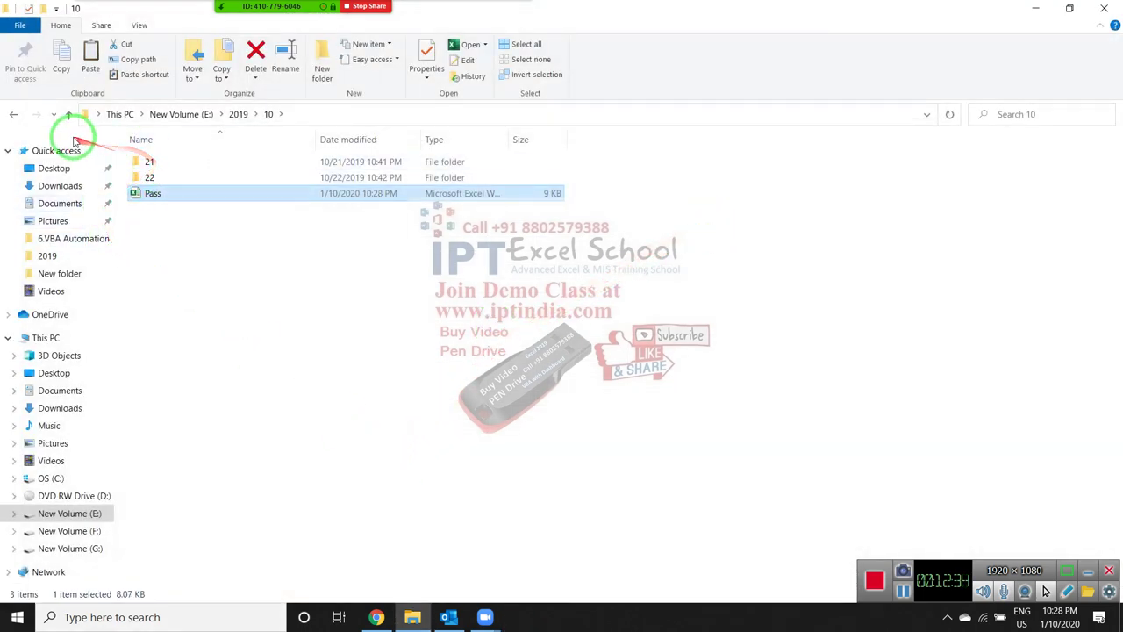
- Launch Excel from Start search, create a blank Book1, and open its Visual Basic editor
key(super)
text(e)
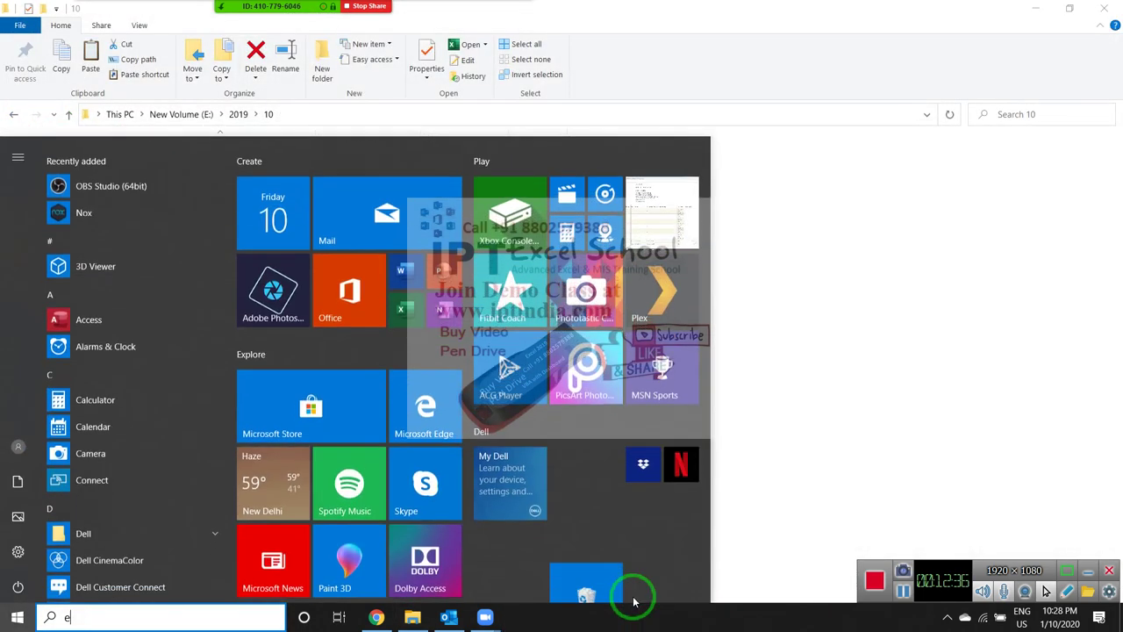
text(xce)
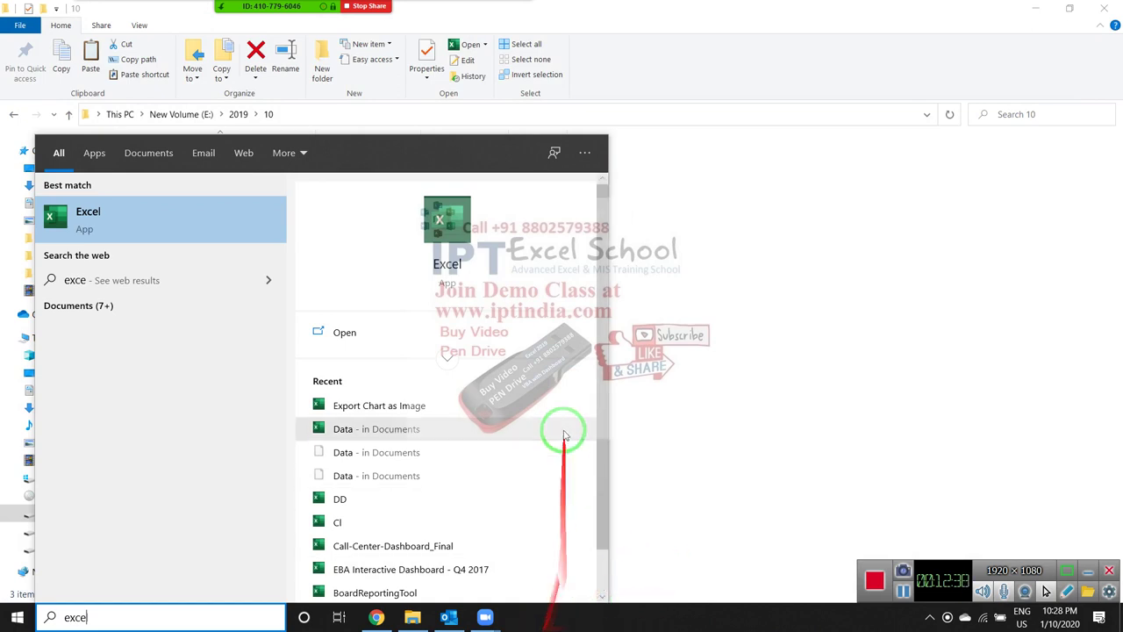
text(l)
click(449, 265)
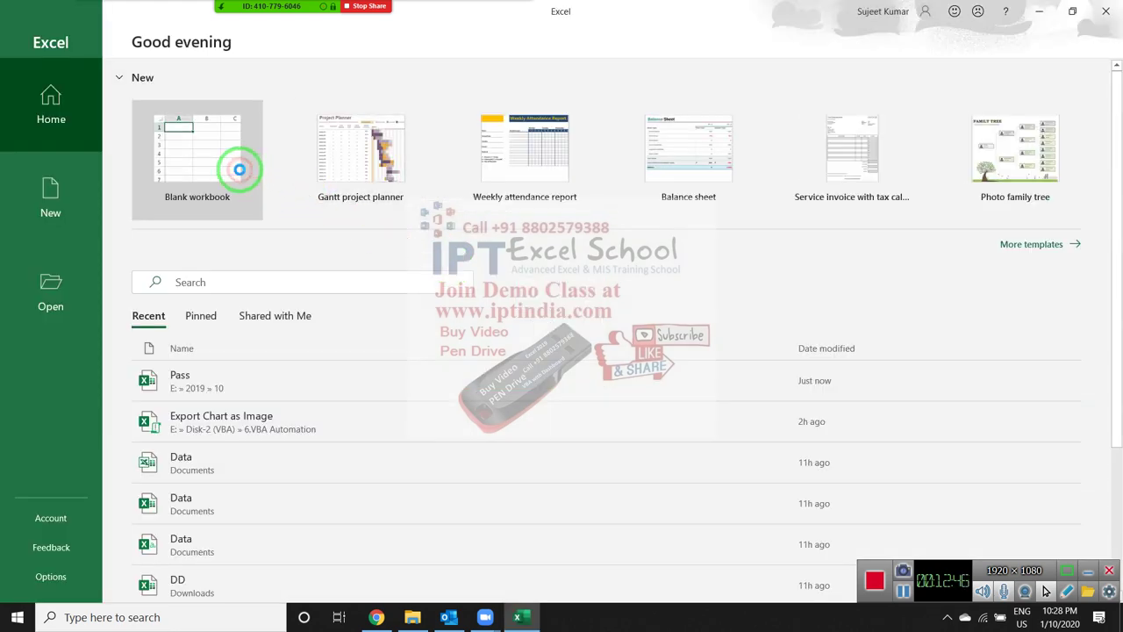
click(239, 169)
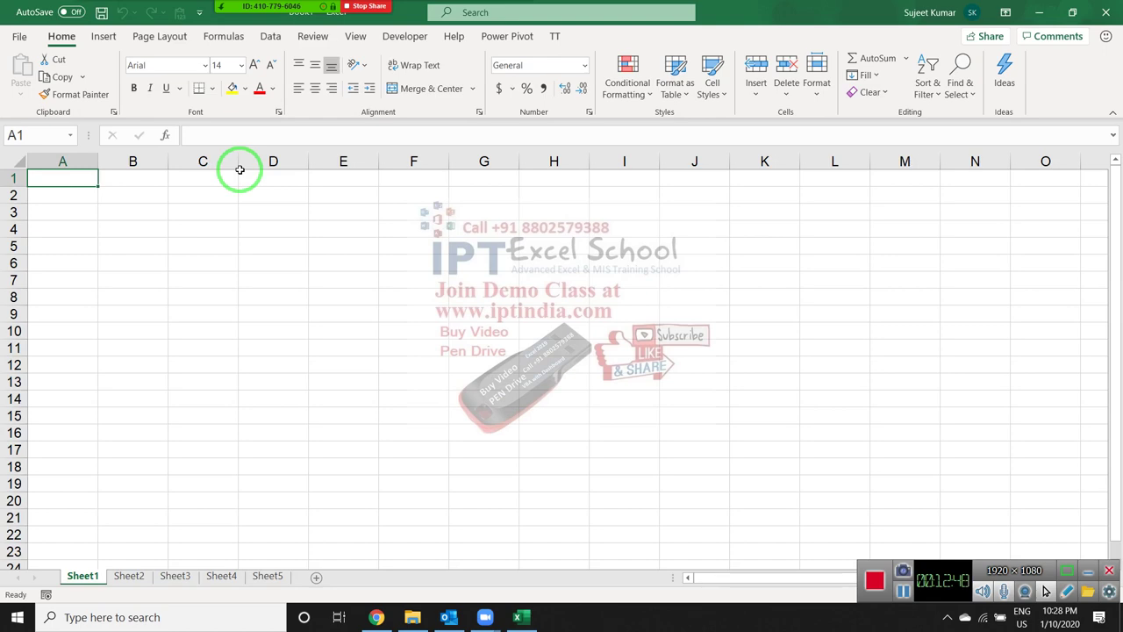
click(401, 38)
click(19, 77)
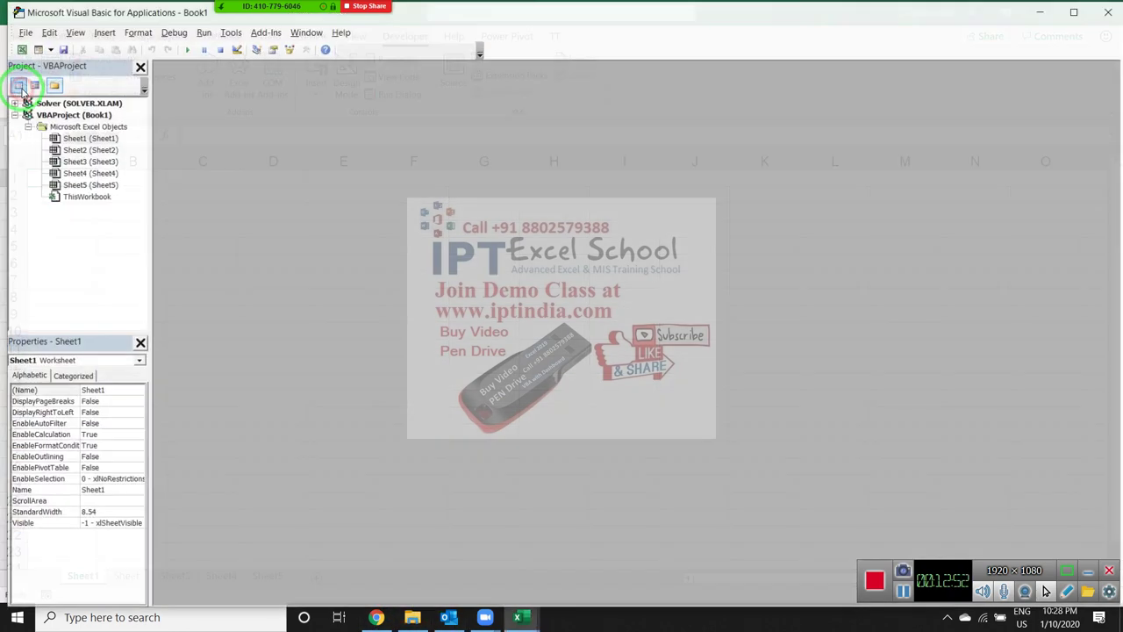
- Insert a new module in Book1 and write Workbooks.Add inside Sub crpf
click(104, 32)
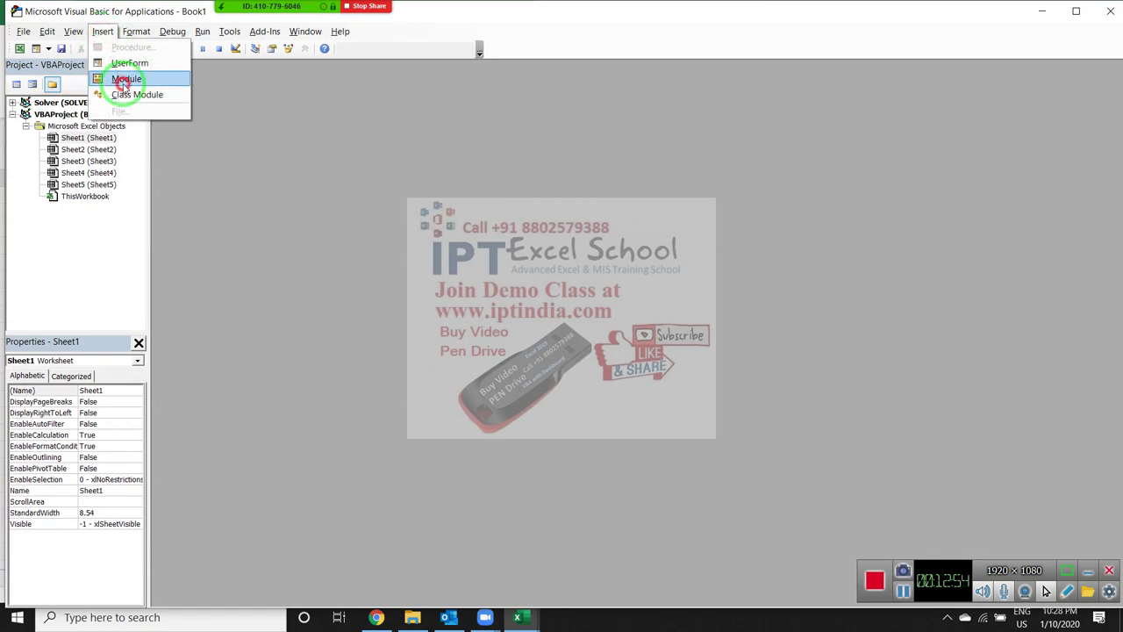
click(125, 81)
text(workbooks)
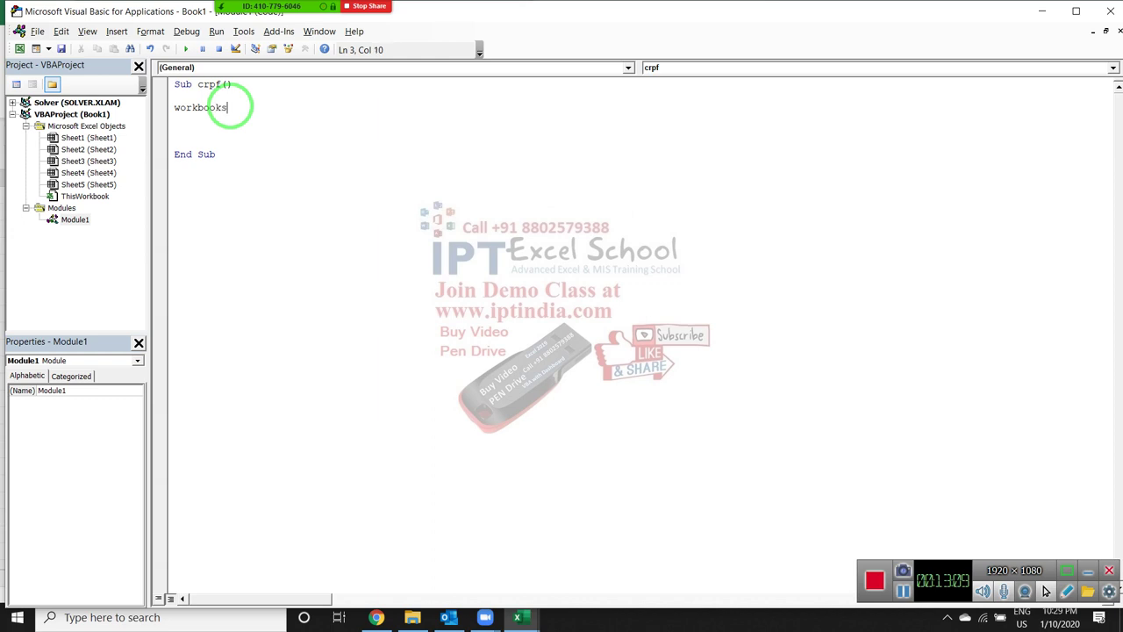
text(.)
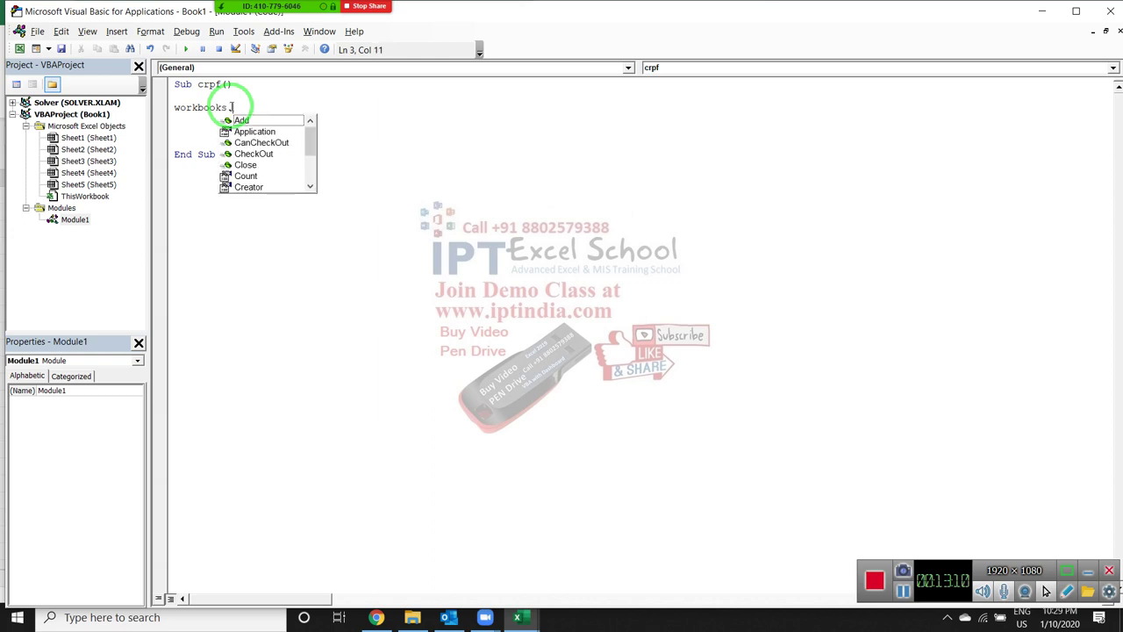
text(ad)
key(Tab)
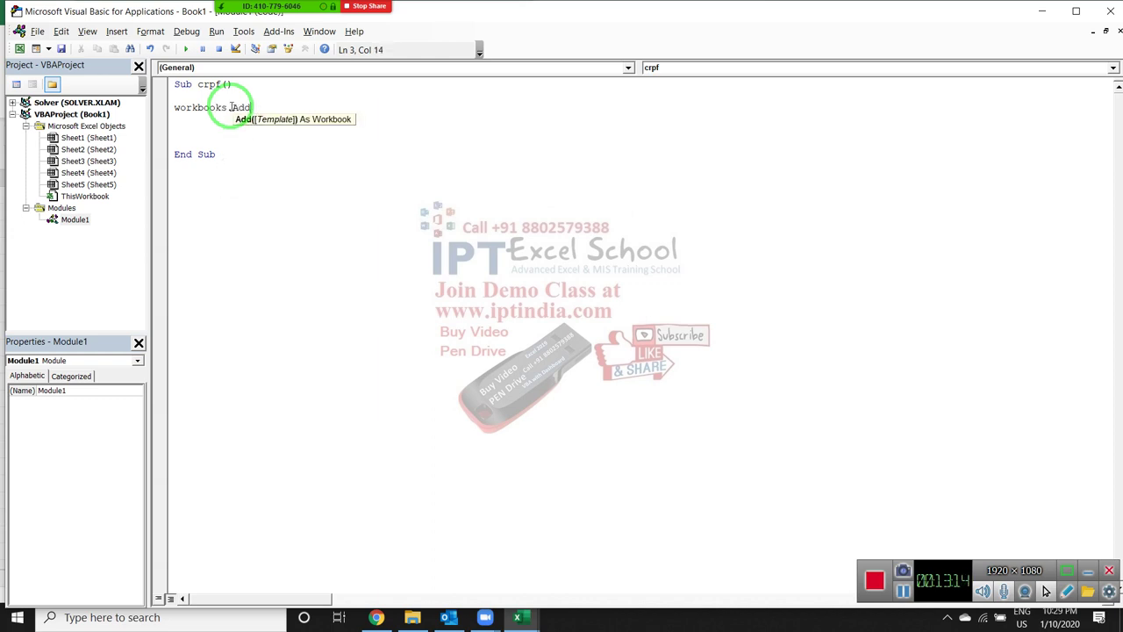
key(Return)
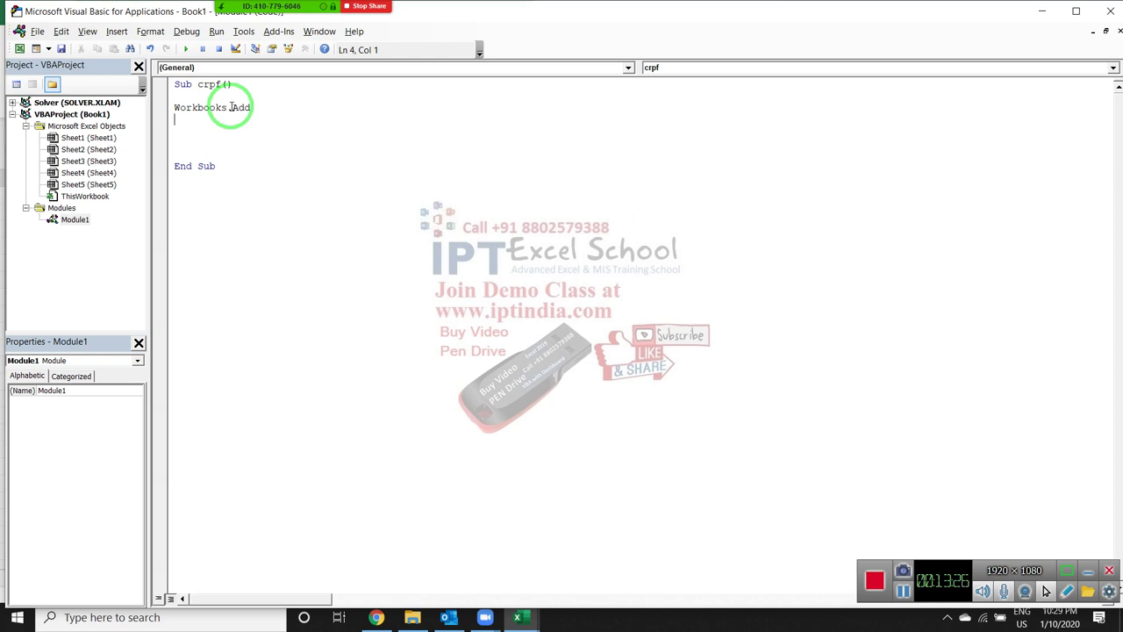
- Add the line Workbooks("Book1.xlsx").Save "path/Name.xlsx" and comment it out with an apostrophe
key(Return)
text(wo)
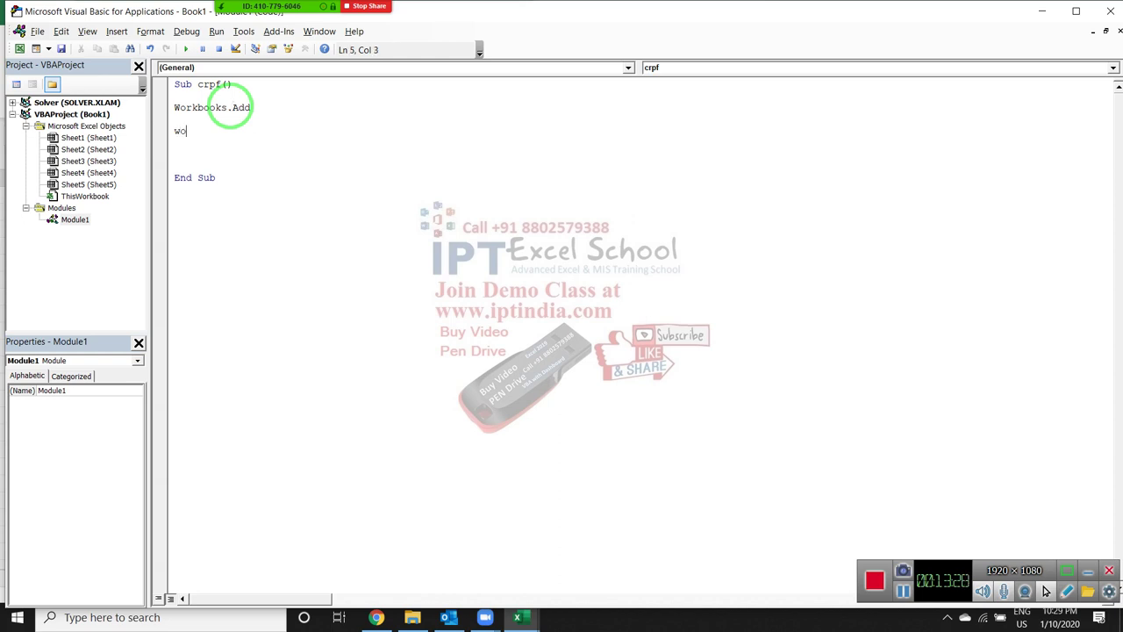
text(rkboo)
text(ks()
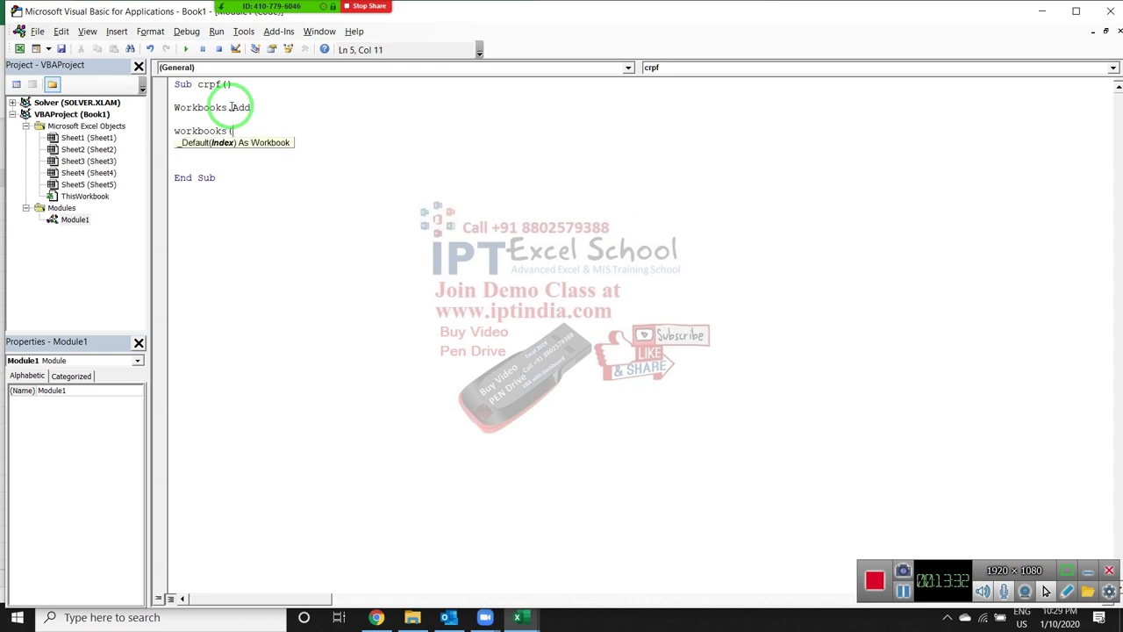
text("Boo)
text(k1.xl)
text(sx"))
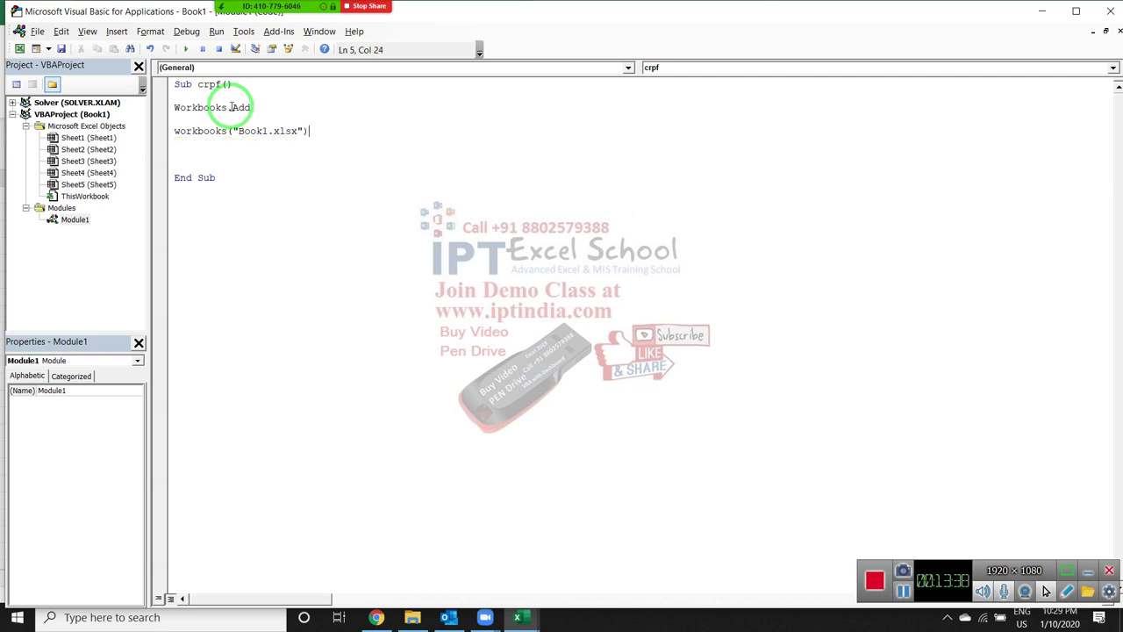
text(.Save )
text("pat)
text(h/Name)
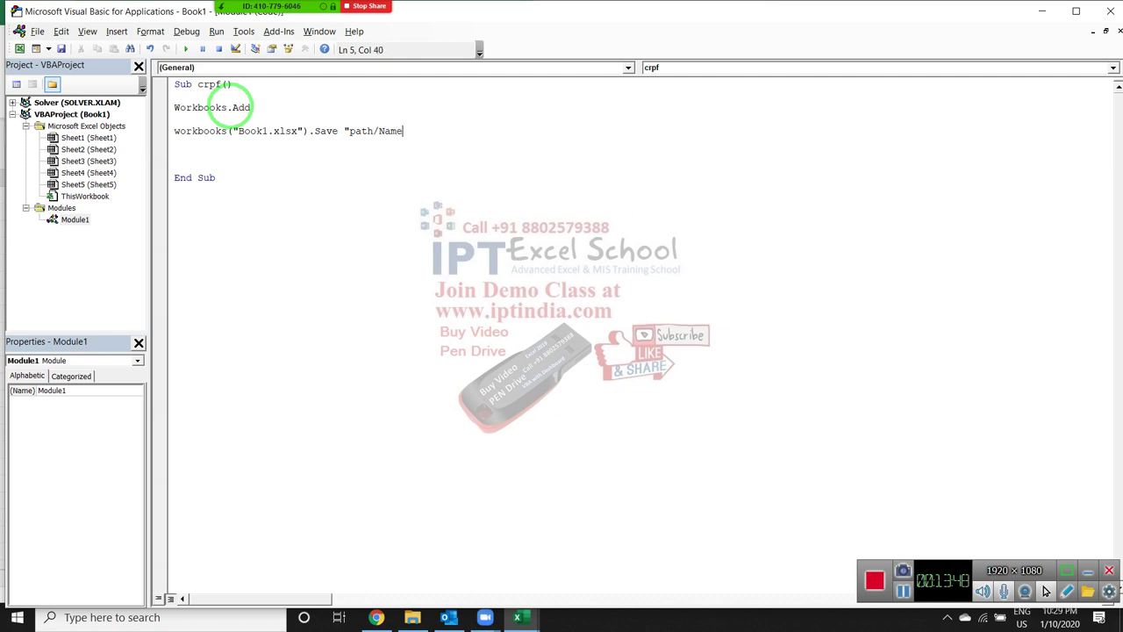
text(.xlsx)
text(")
key(Return)
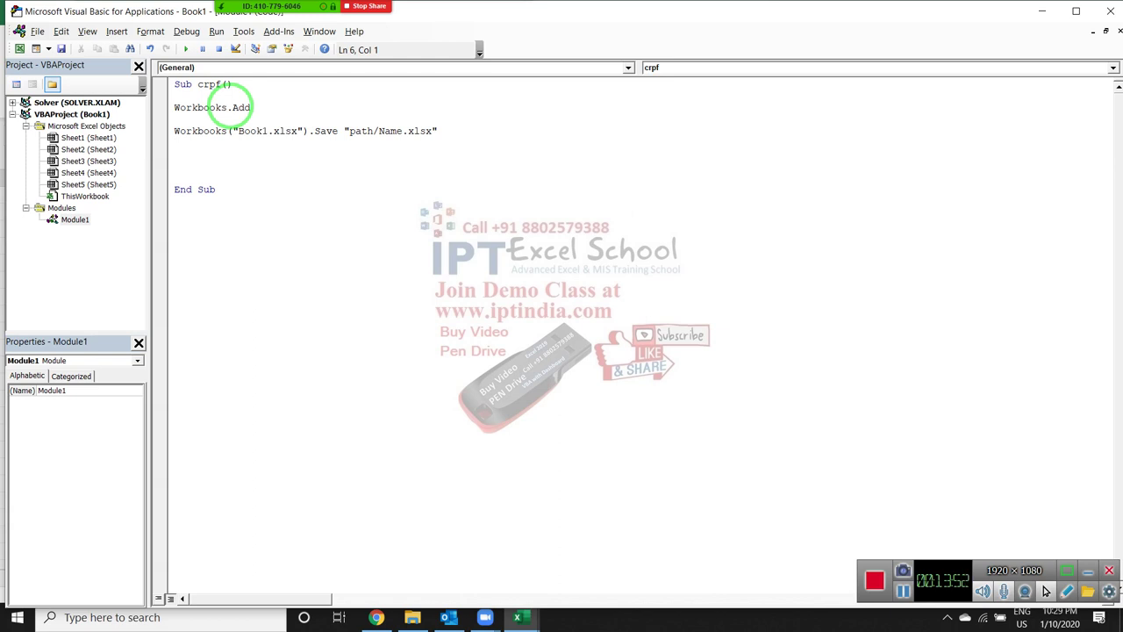
text(')
key(Up)
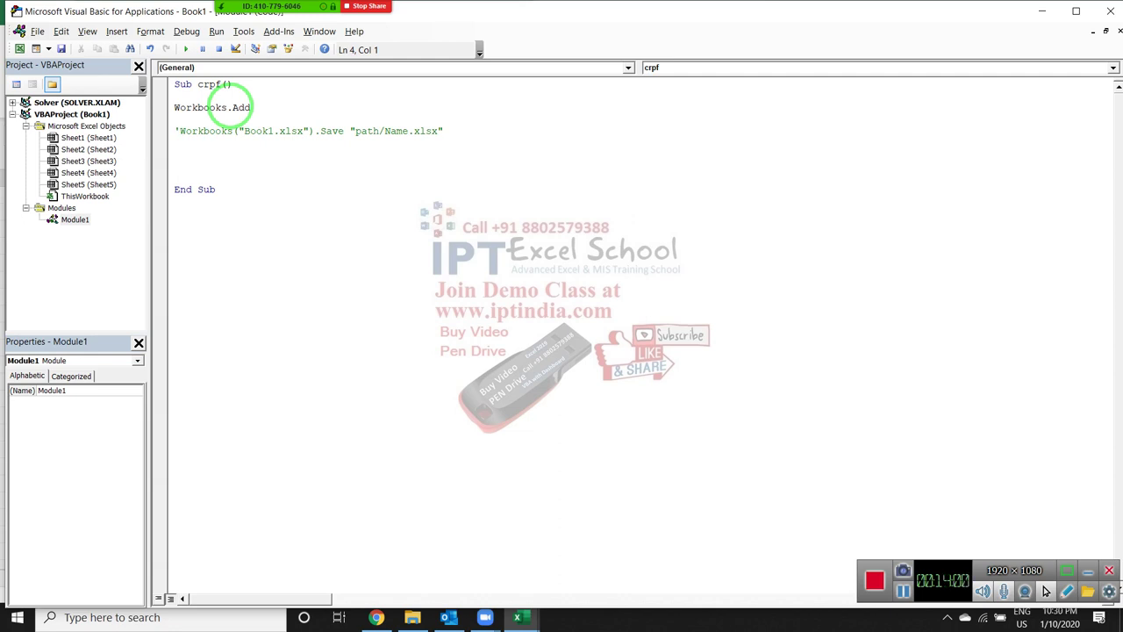
- Insert a blank line below Workbooks.Add and type activeworkbook.saveas
key(Return)
key(Up)
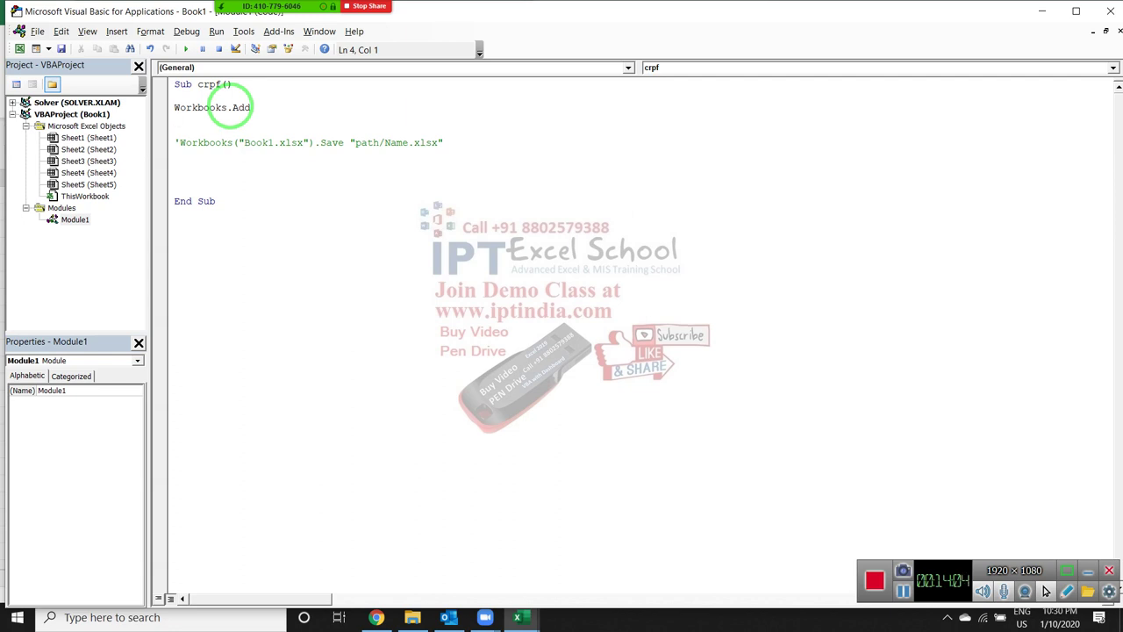
text(ac)
text(tivew)
text(orkboo)
text(k.saveas)
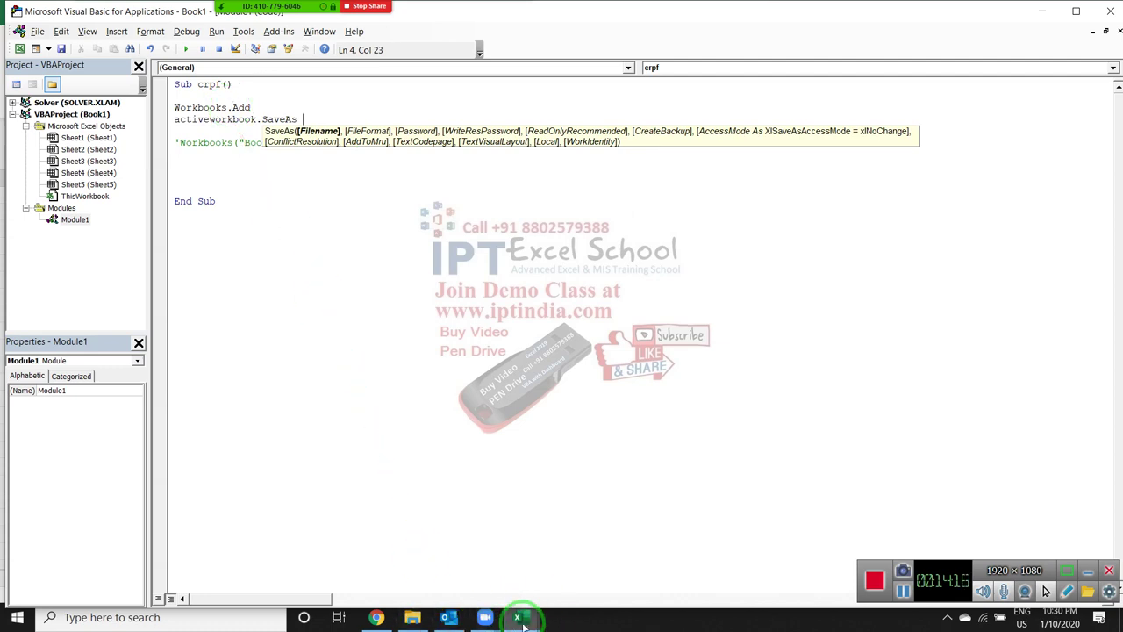
- In File Explorer, go up to the 2019 folder and reveal its full path E:\2019
click(517, 615)
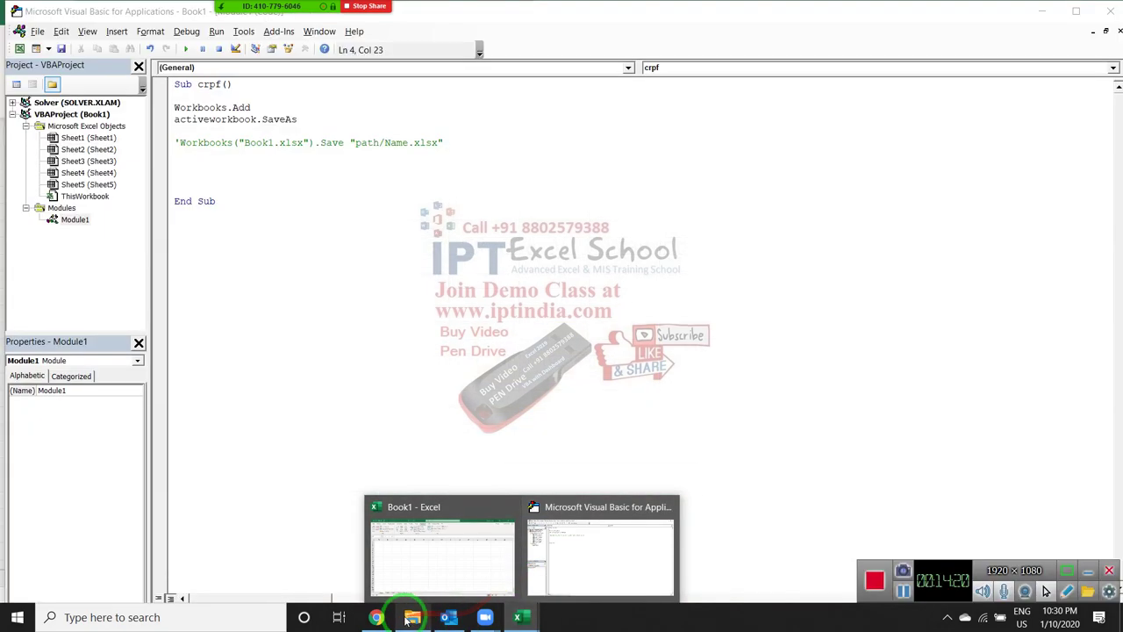
click(413, 617)
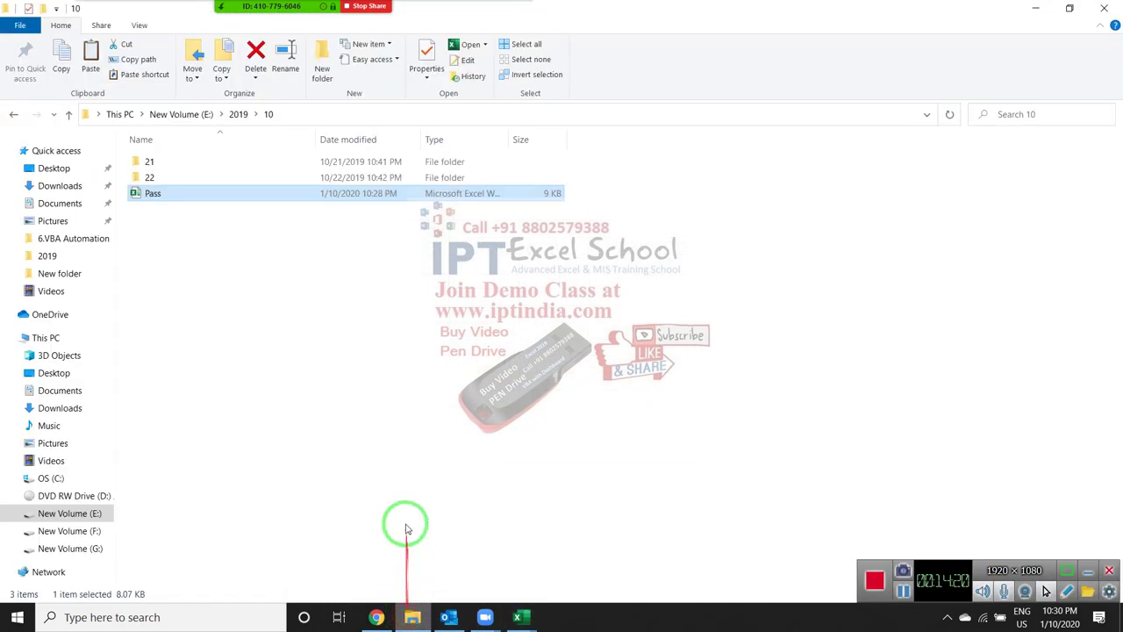
click(13, 114)
click(289, 114)
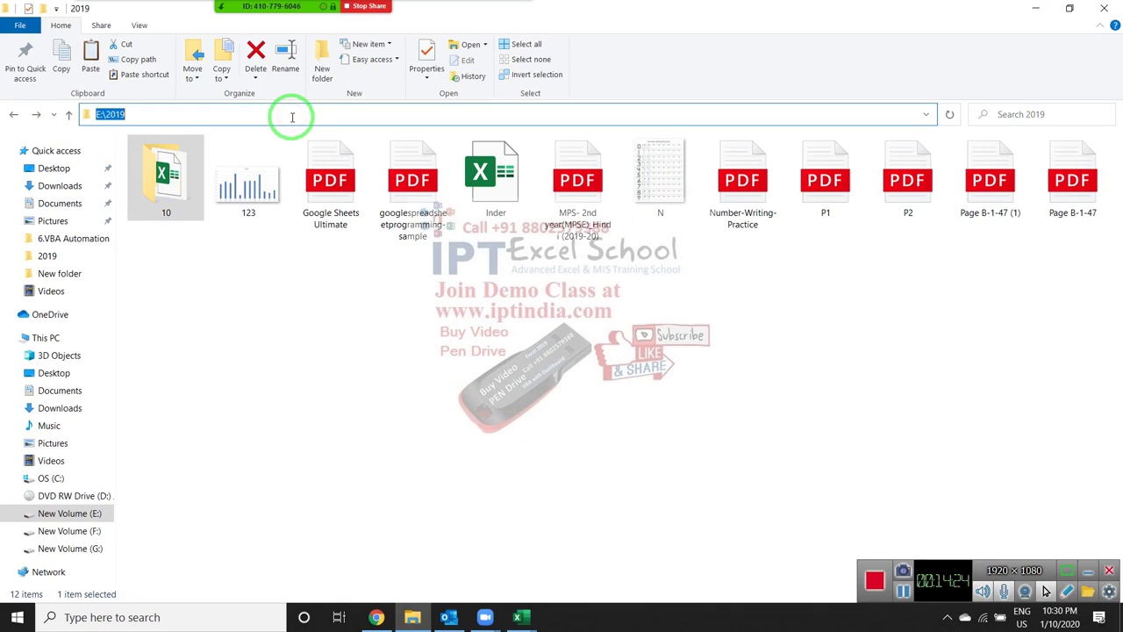
click(272, 307)
- Give SaveAs the folder argument "E:\2019\" by pasting the copied path
key(alt+Tab)
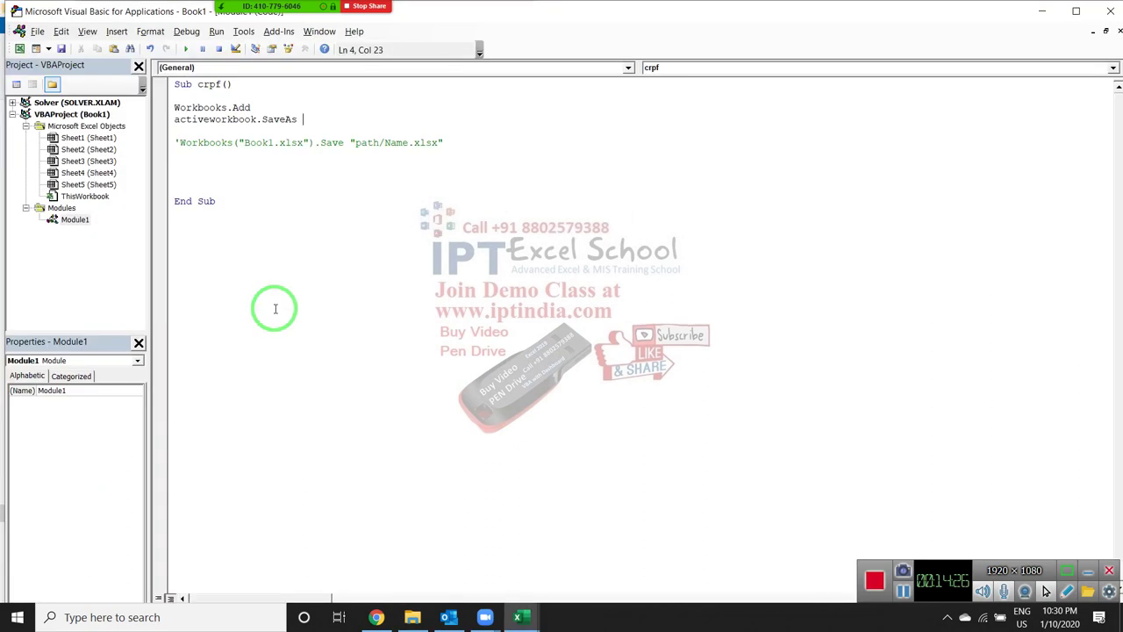
text(")
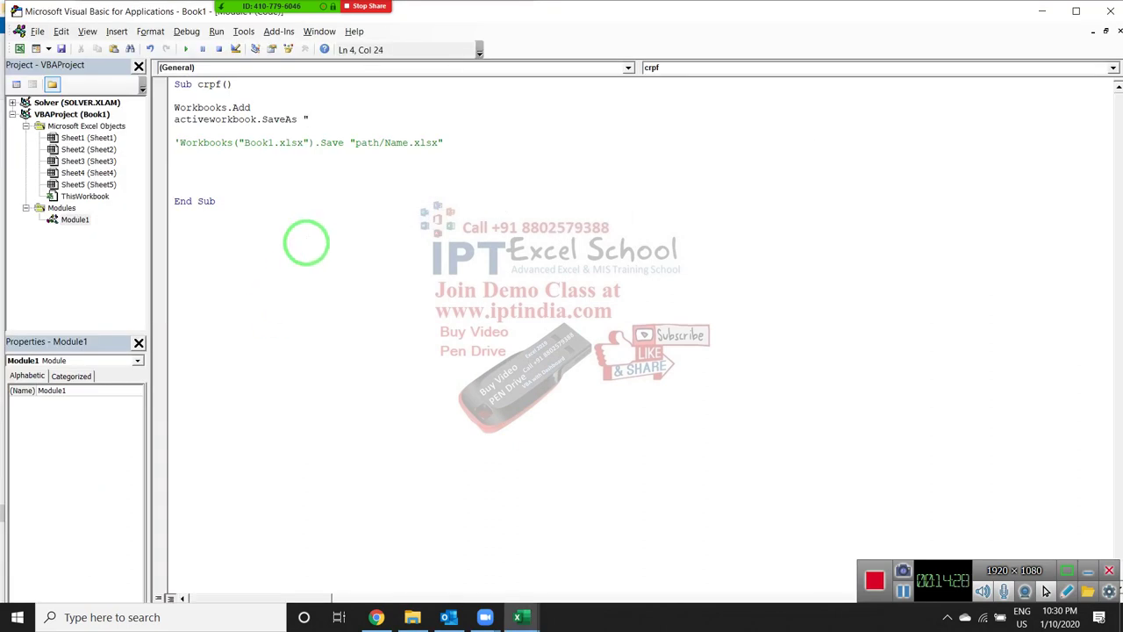
text(E:\2019)
text(\)
text(")
- Add a line near the top of crpf setting t = format(Now,"HH-MM")
key(Up)
key(Return)
key(Return)
key(Return)
key(Up)
key(Up)
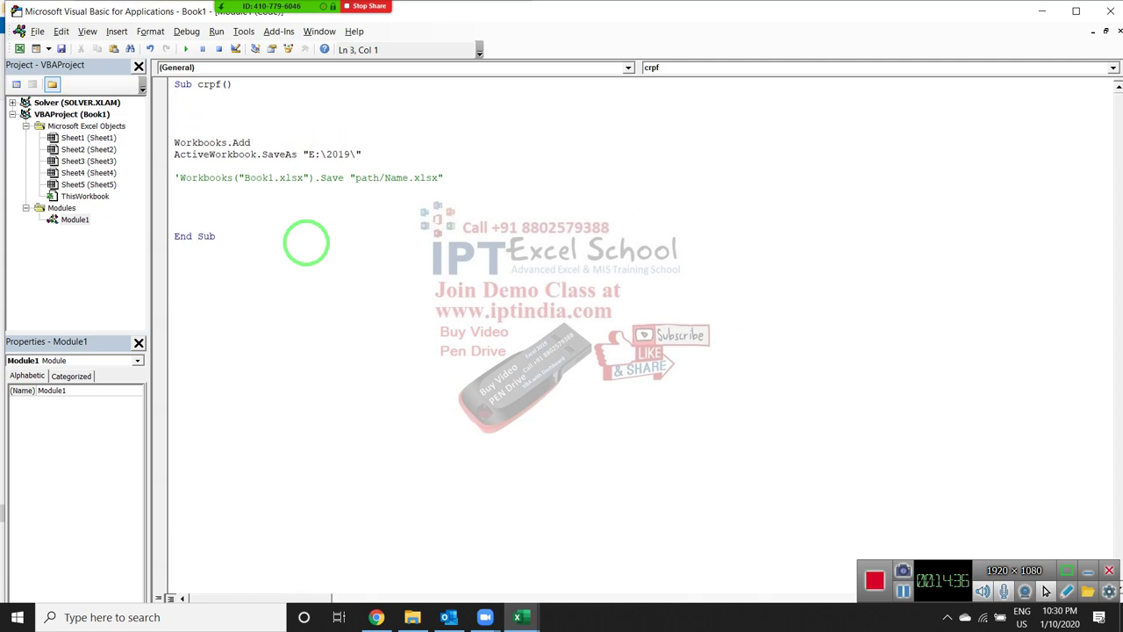
text(t)
text(=n)
text(ow)
key(Return)
text(ho)
key(BackSpace)
key(BackSpace)
text(fo)
text(rmat)
text((Now)
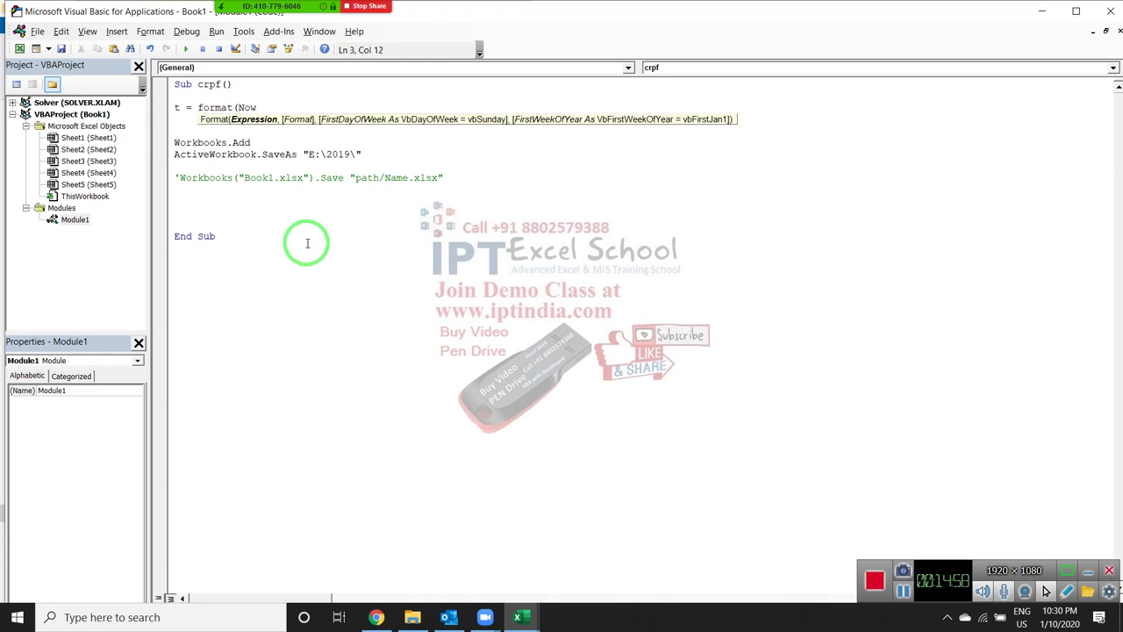
text(,)
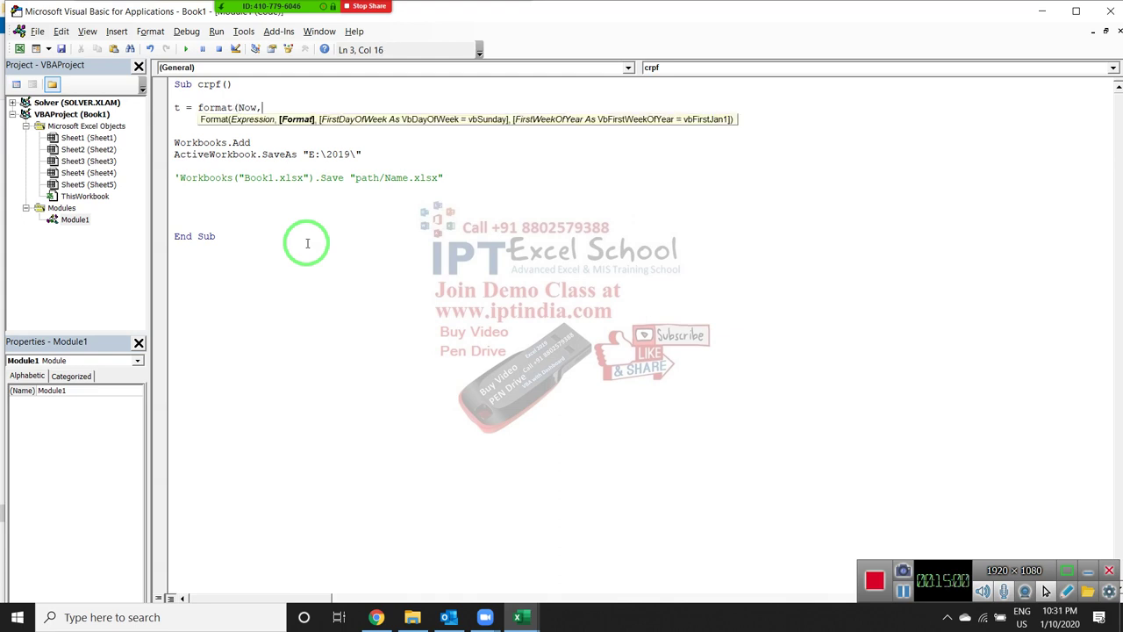
text("HH)
text(-MM")
text())
- Append & t & ".xlsx" to the SaveAs filename and begin a p=application line below t
click(313, 238)
click(380, 155)
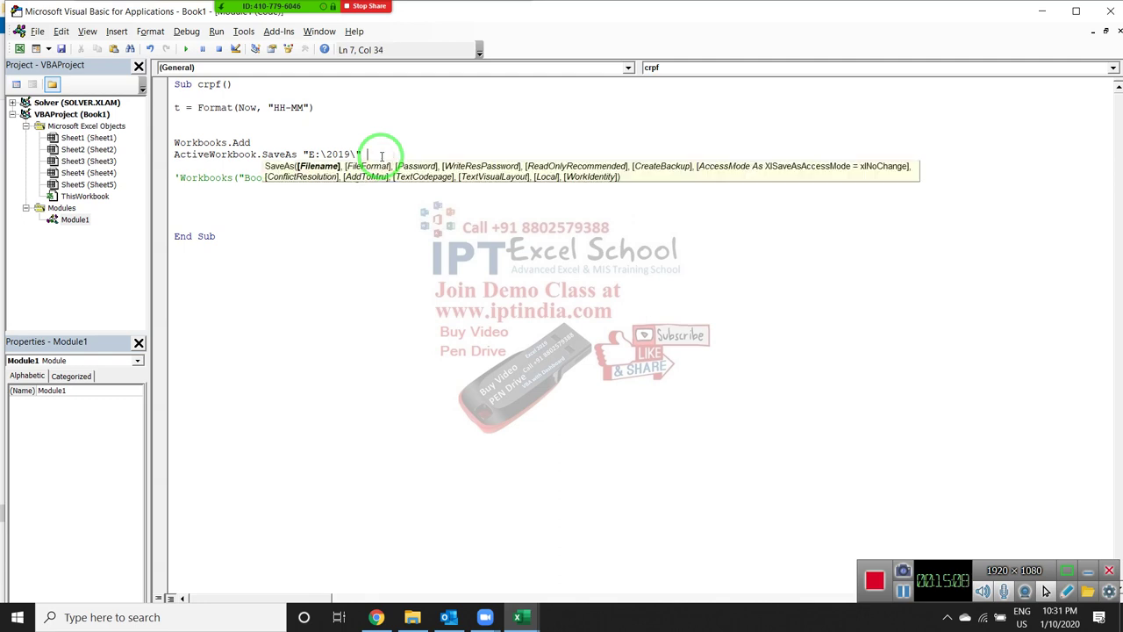
text(& )
text(t & )
text(".xlsx)
text(")
key(Down)
key(Up)
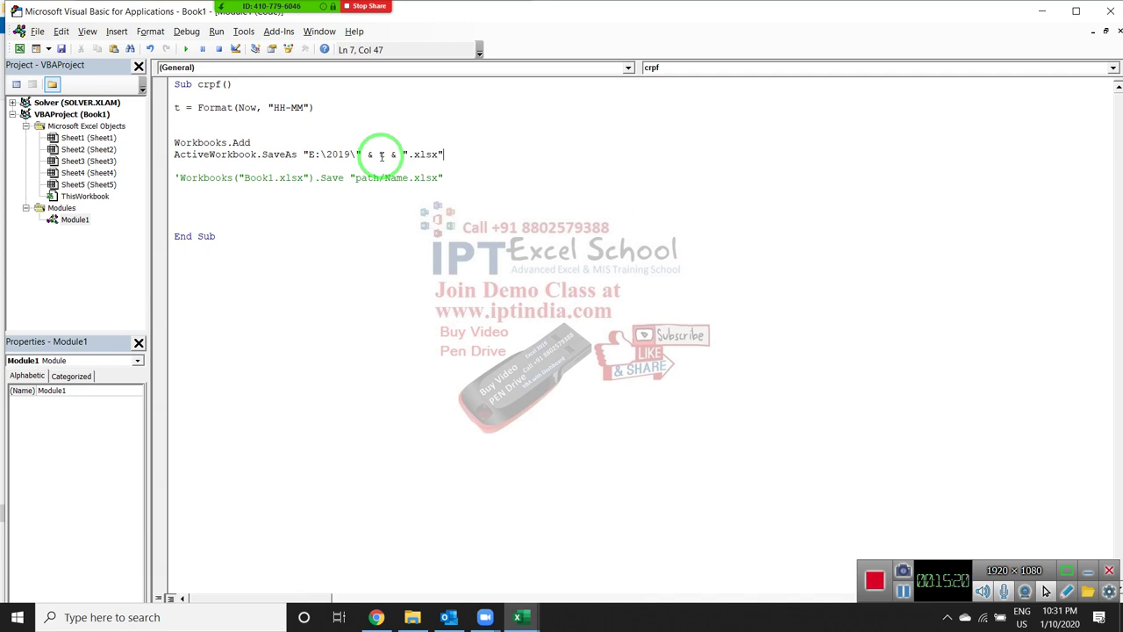
click(187, 122)
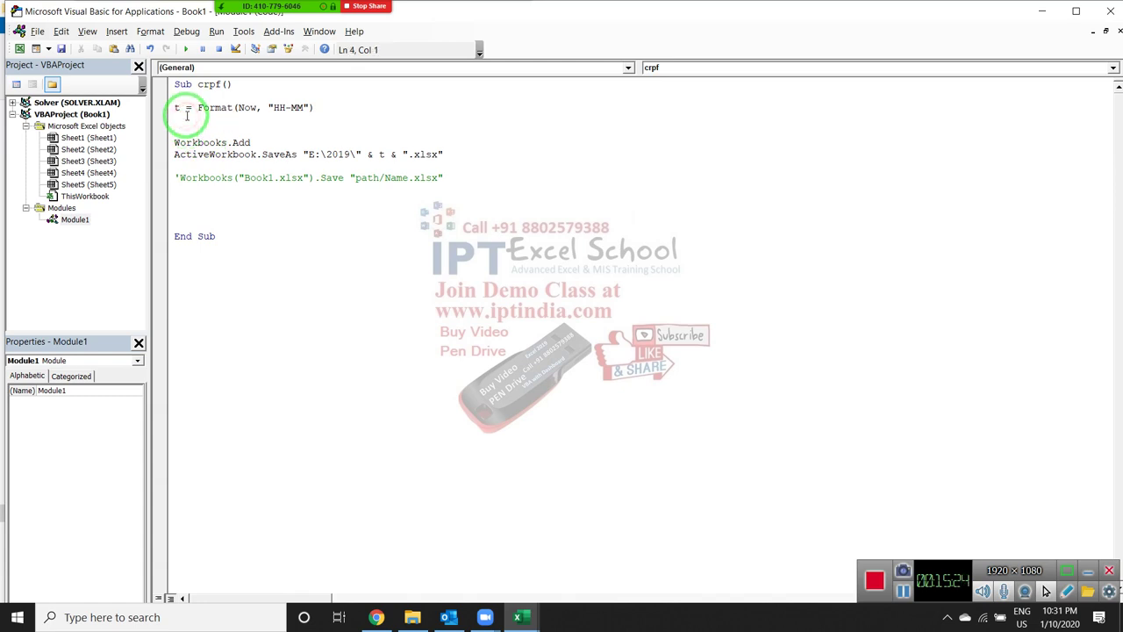
text(p=app)
text(lication)
text(.)
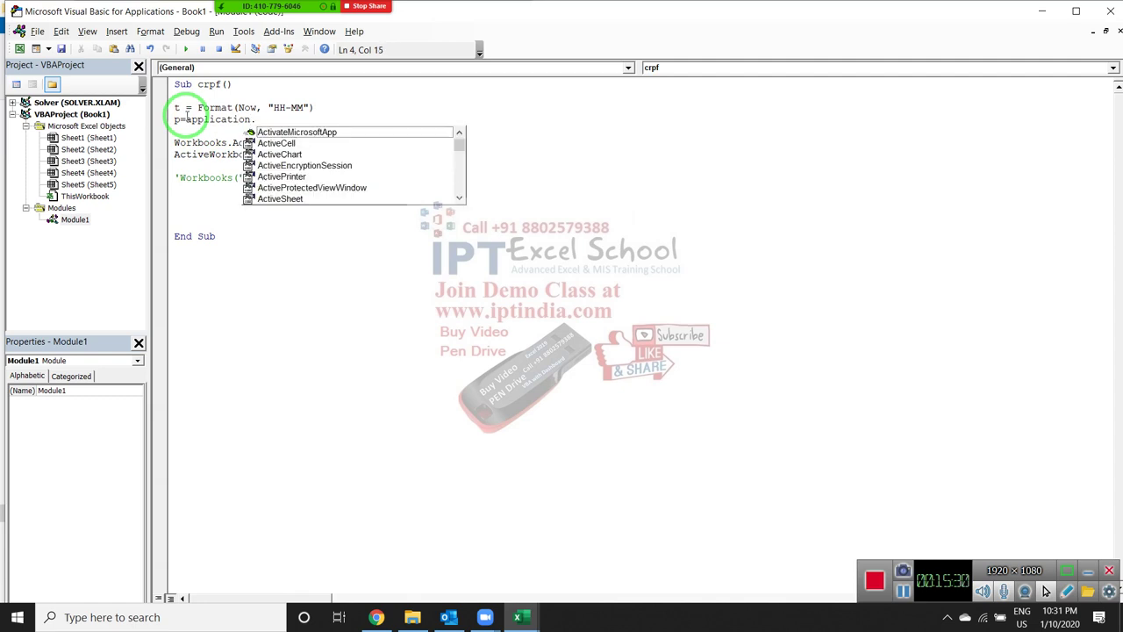
text(wo)
- Complete the line p = Application.WorksheetFunction.RandBetween(1111, 9999)
key(Down)
key(Tab)
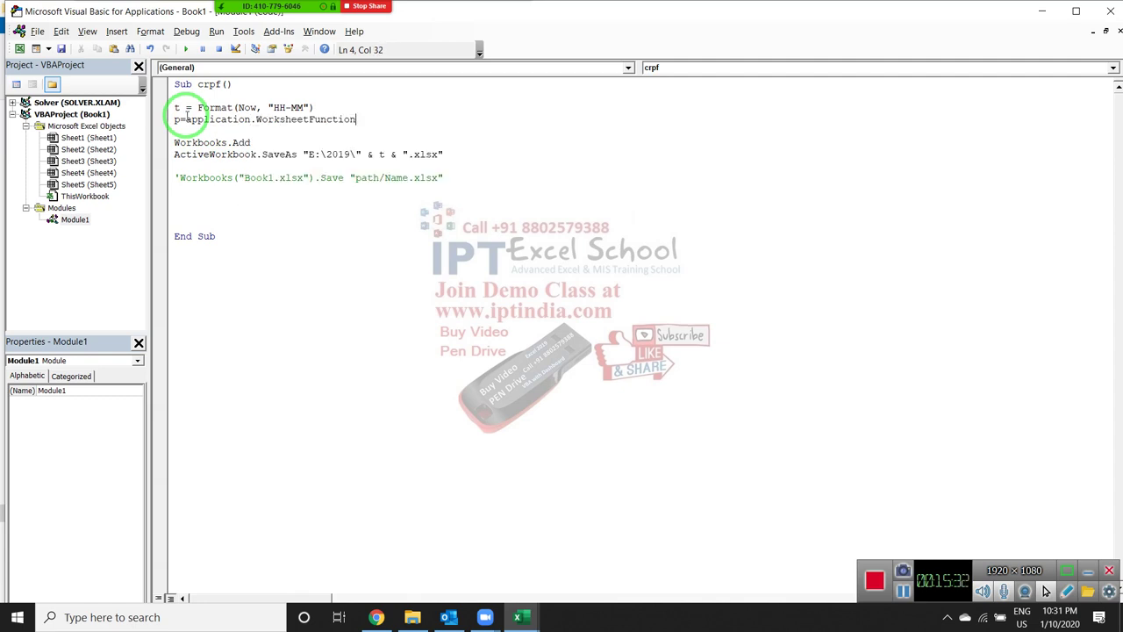
text(.ra)
key(Down)
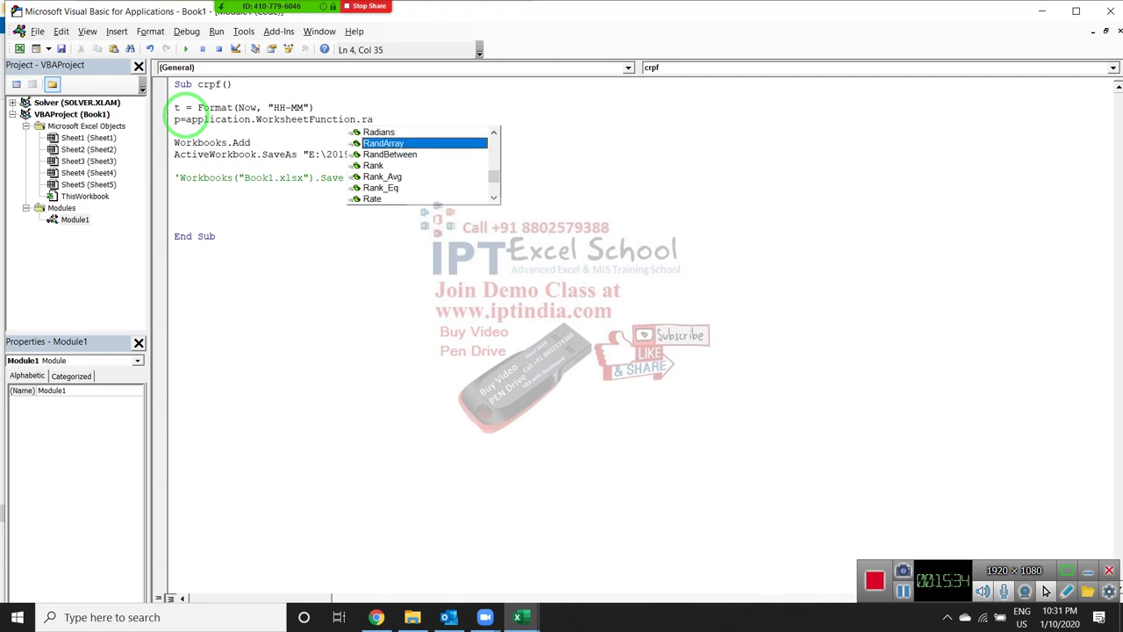
key(Down)
key(Tab)
text(()
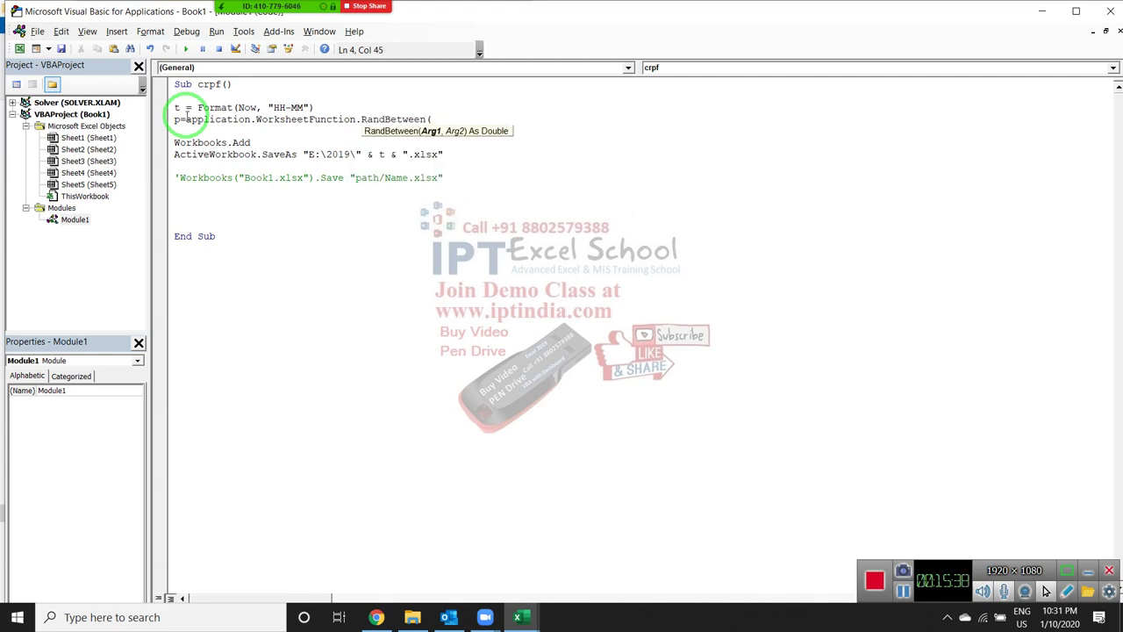
text(1111)
text(,99)
text(99)
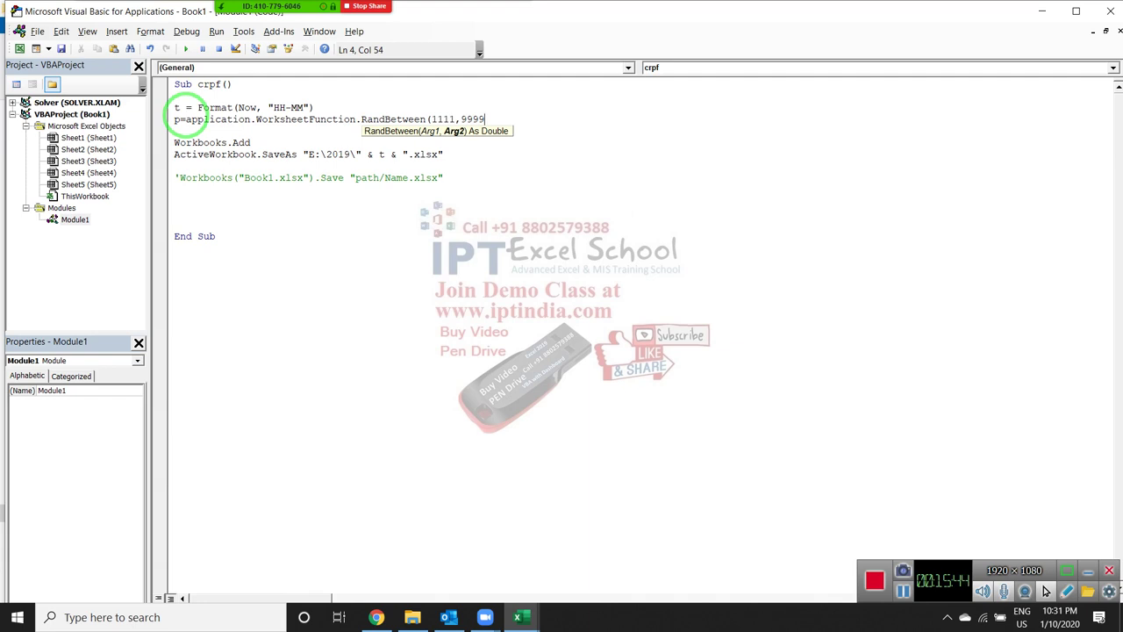
text())
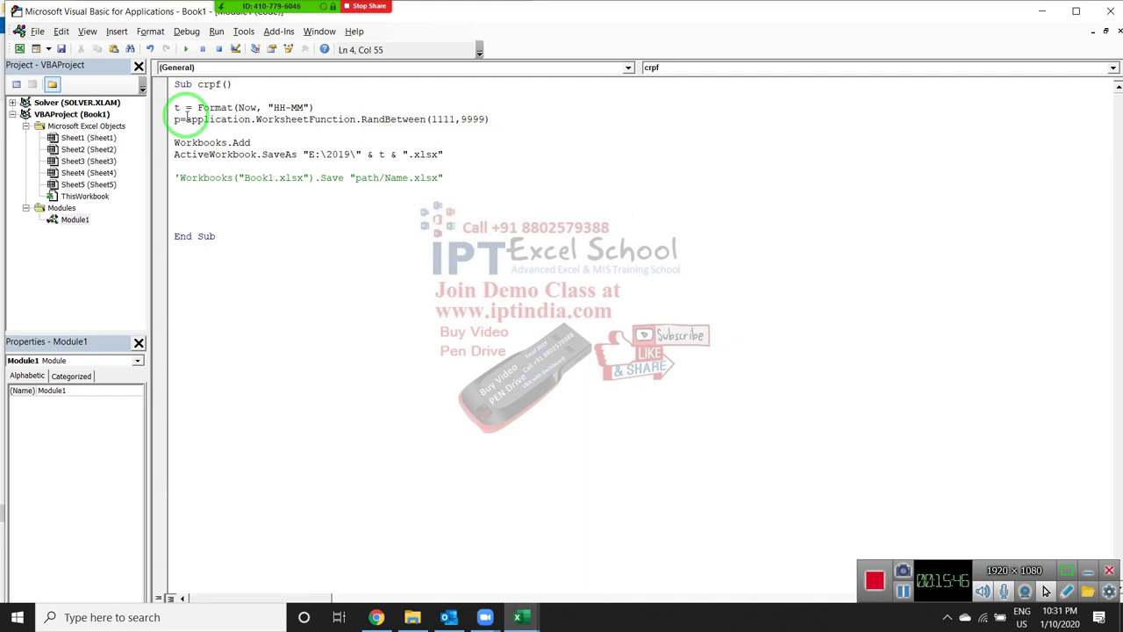
click(187, 142)
click(183, 118)
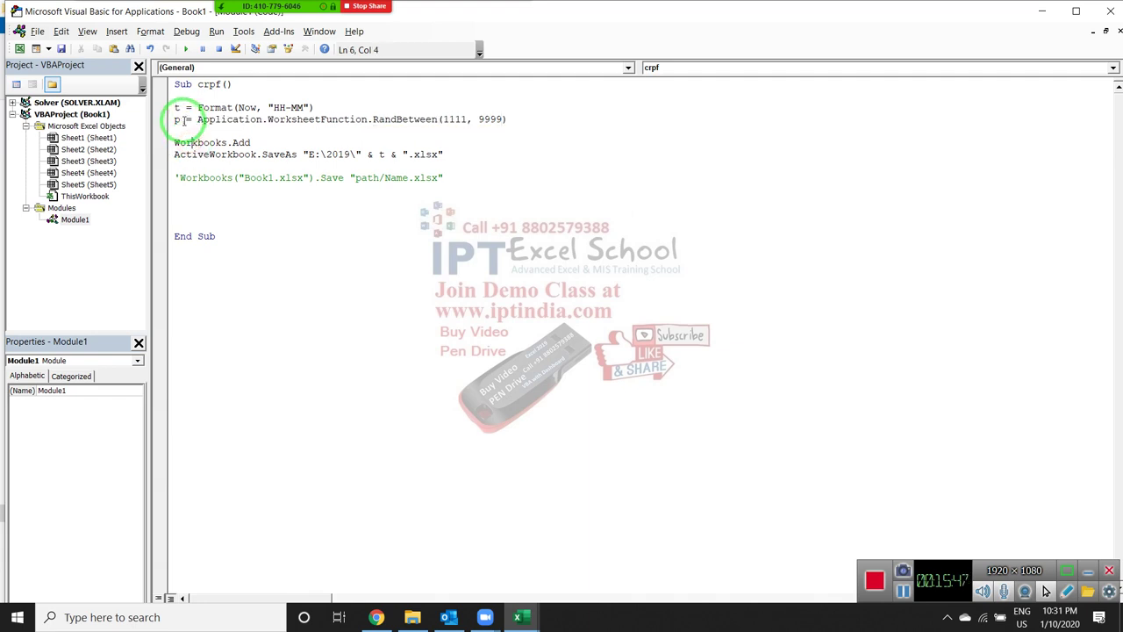
- Show the SaveAs argument hints and select the t variable in its filename
click(456, 154)
key(ctrl+shift+i)
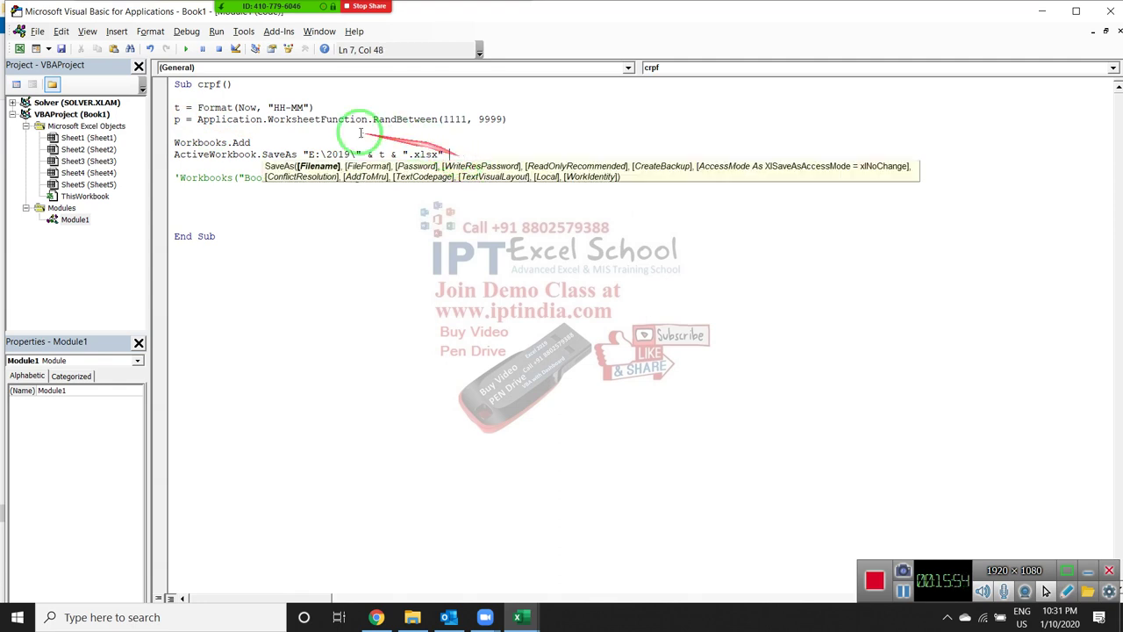
click(311, 133)
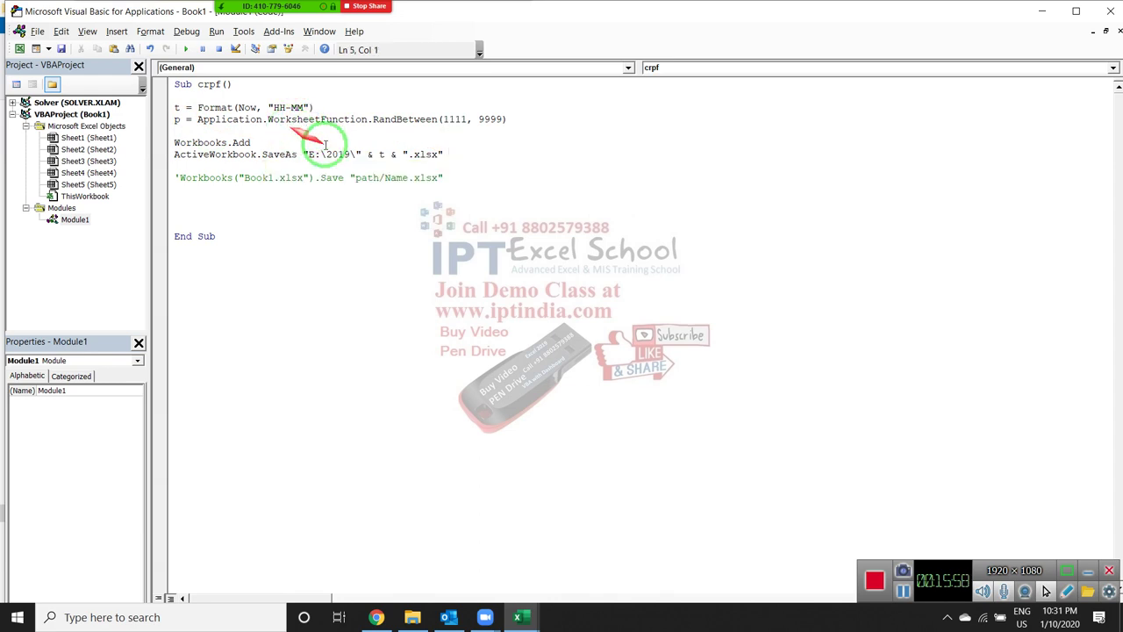
double_click(381, 154)
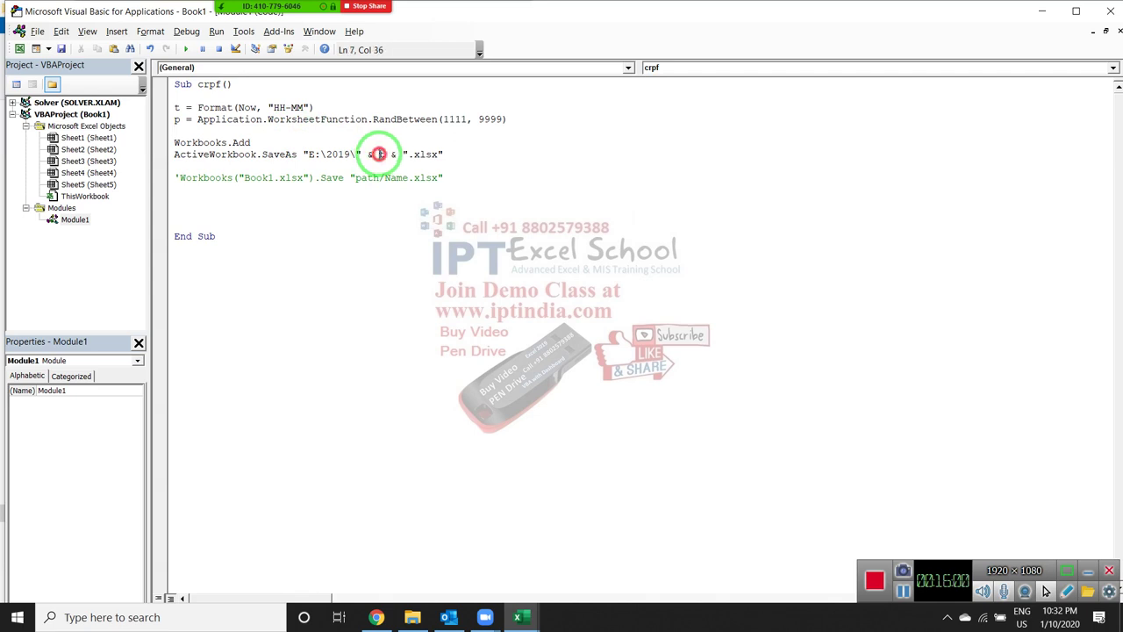
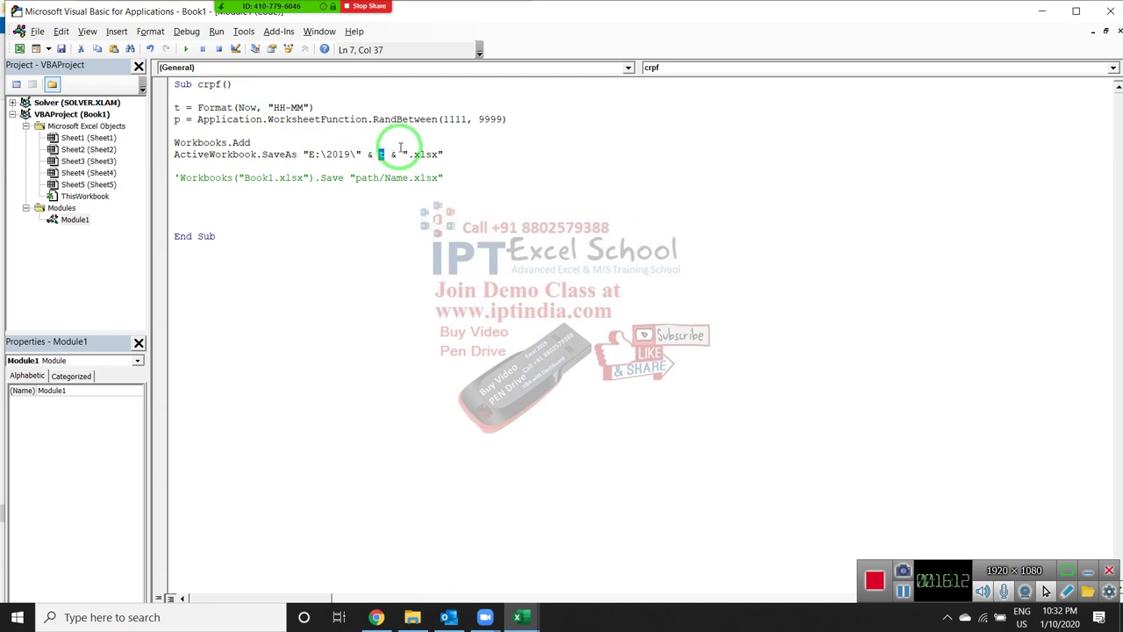
- Review the SaveAs file path, the time variable t and the RandBetween password line
double_click(371, 177)
click(400, 177)
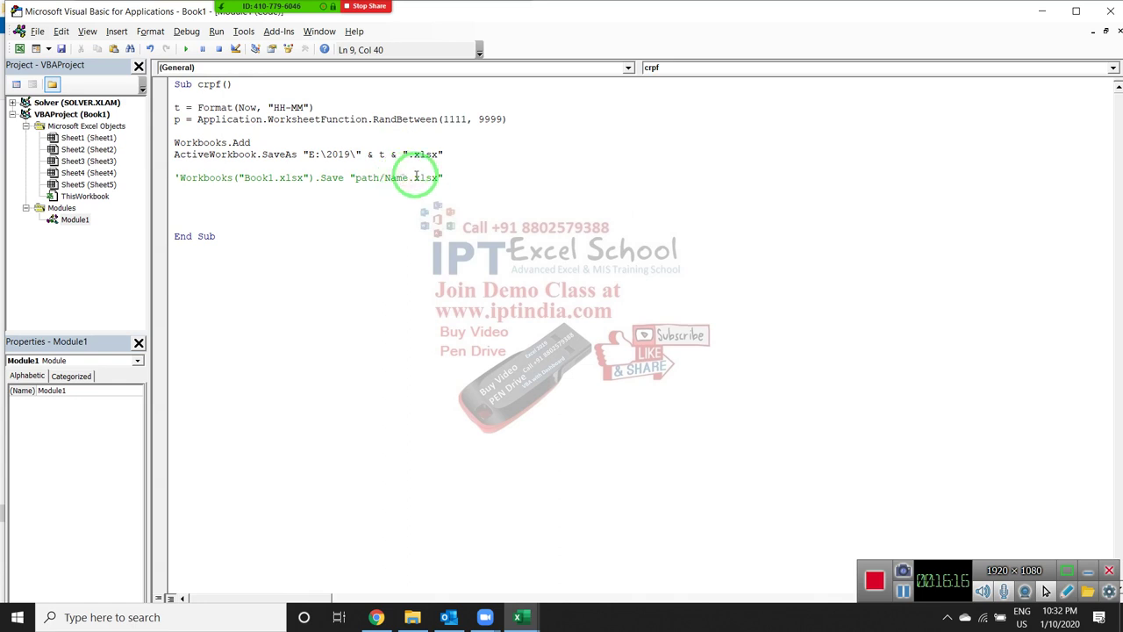
double_click(424, 177)
drag(360, 154, 303, 155)
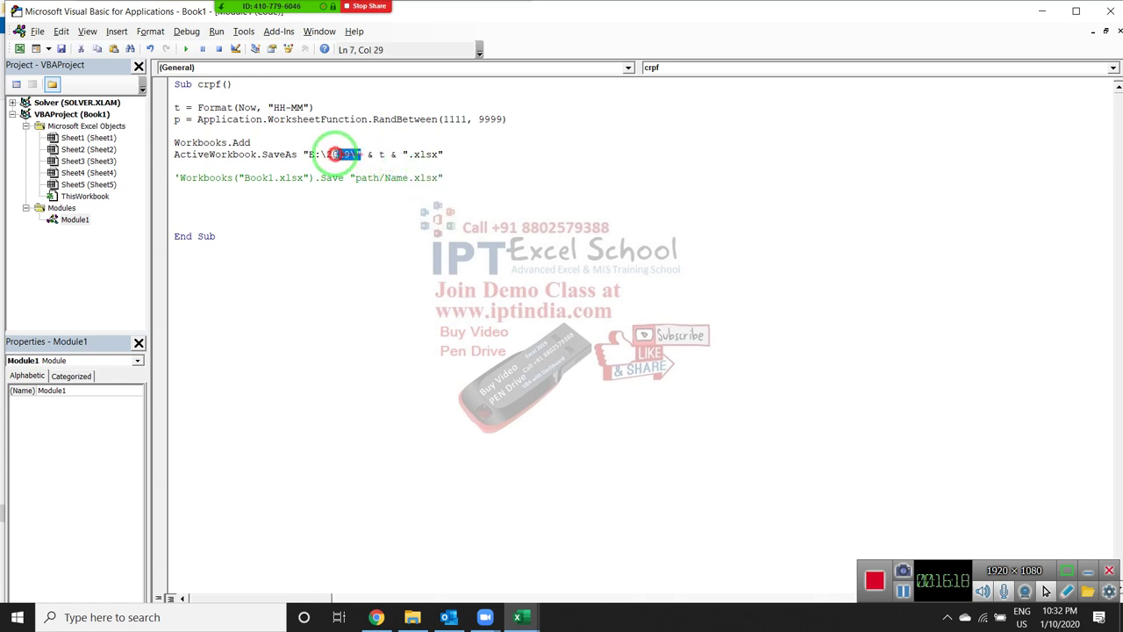
double_click(387, 177)
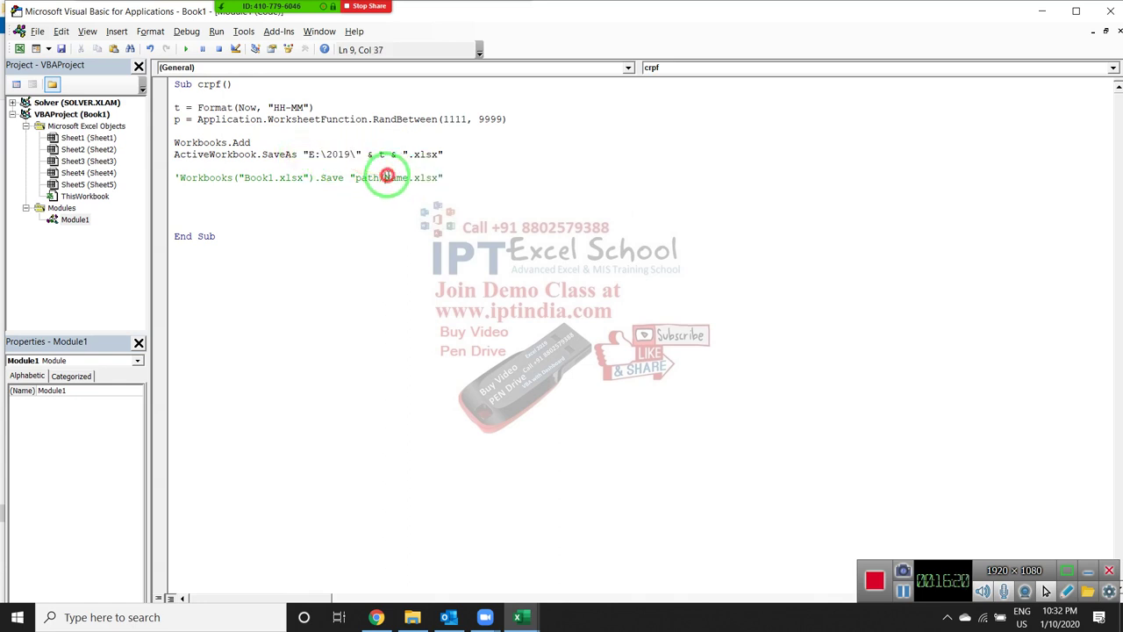
double_click(180, 107)
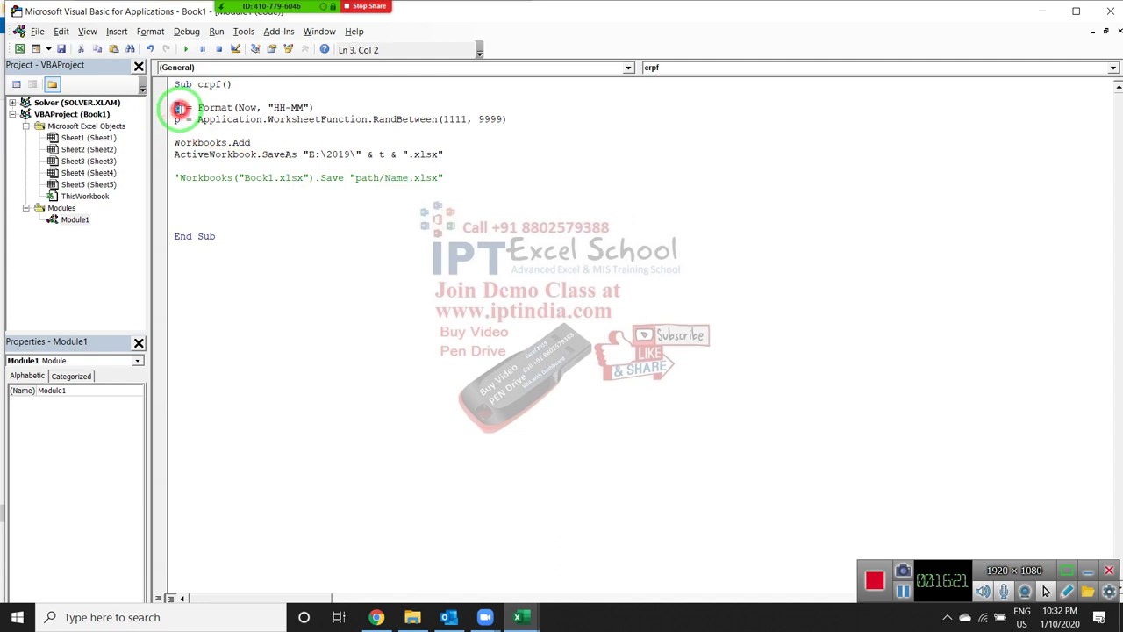
double_click(427, 177)
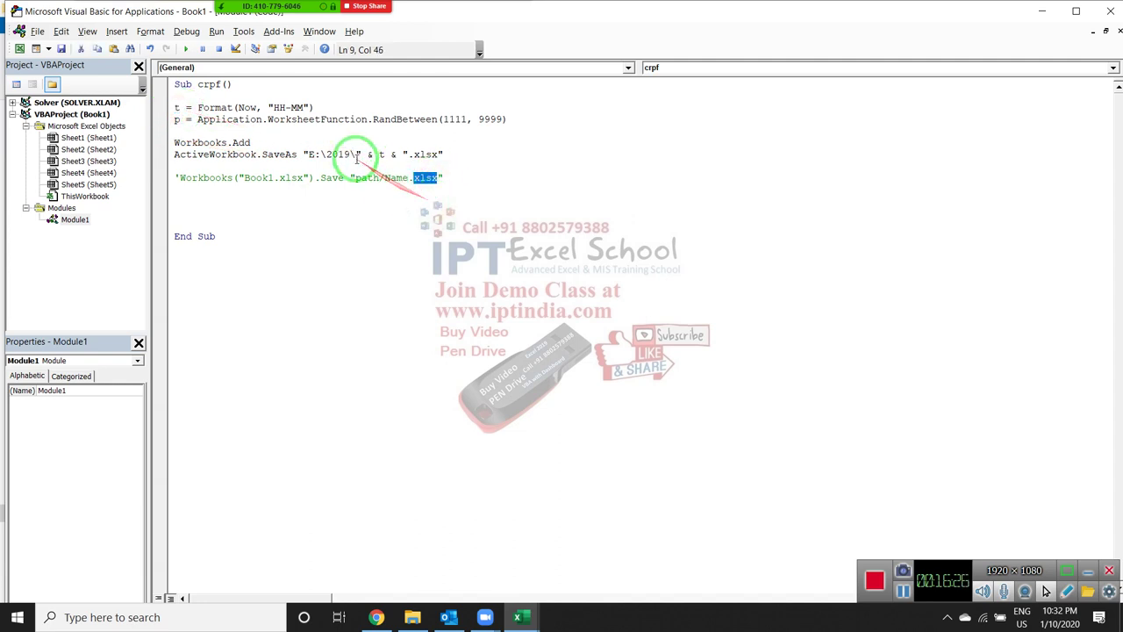
drag(304, 155, 443, 155)
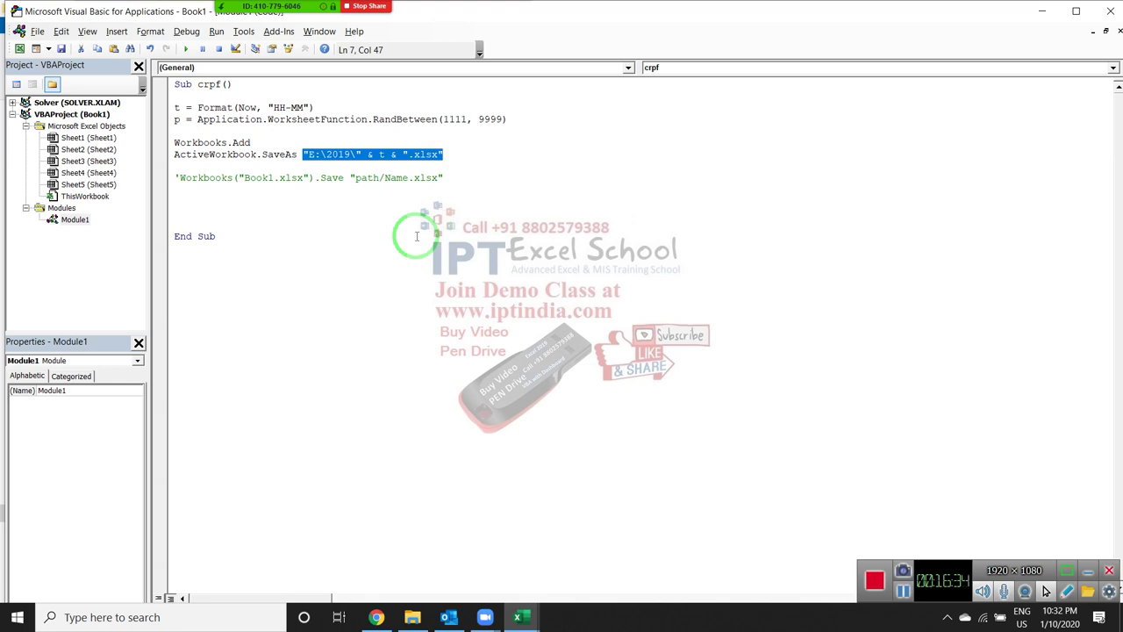
click(384, 208)
click(388, 120)
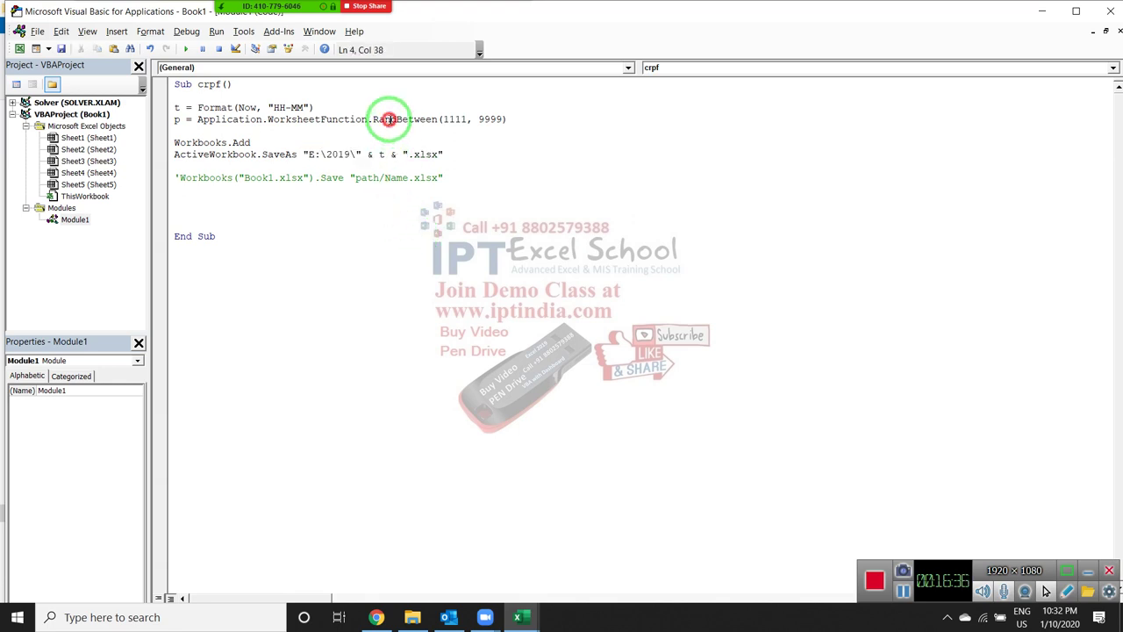
- In Excel, enter =RANDBETWEEN(1111,9999) in cell A1
key(alt+Tab)
key(alt+Tab)
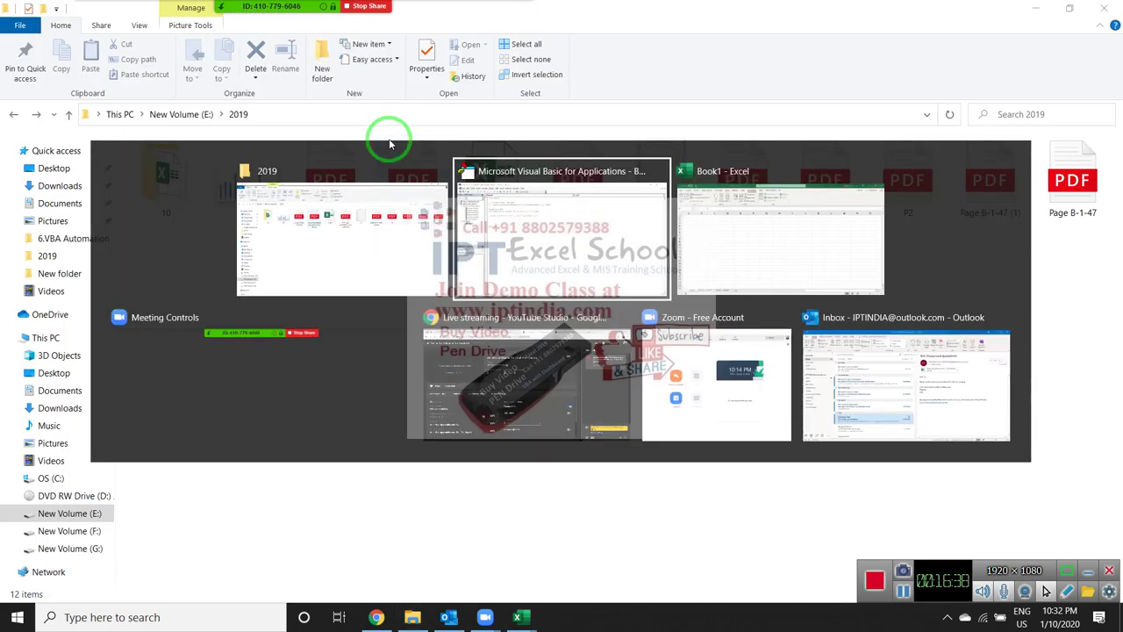
key(alt+Tab)
text(=ra)
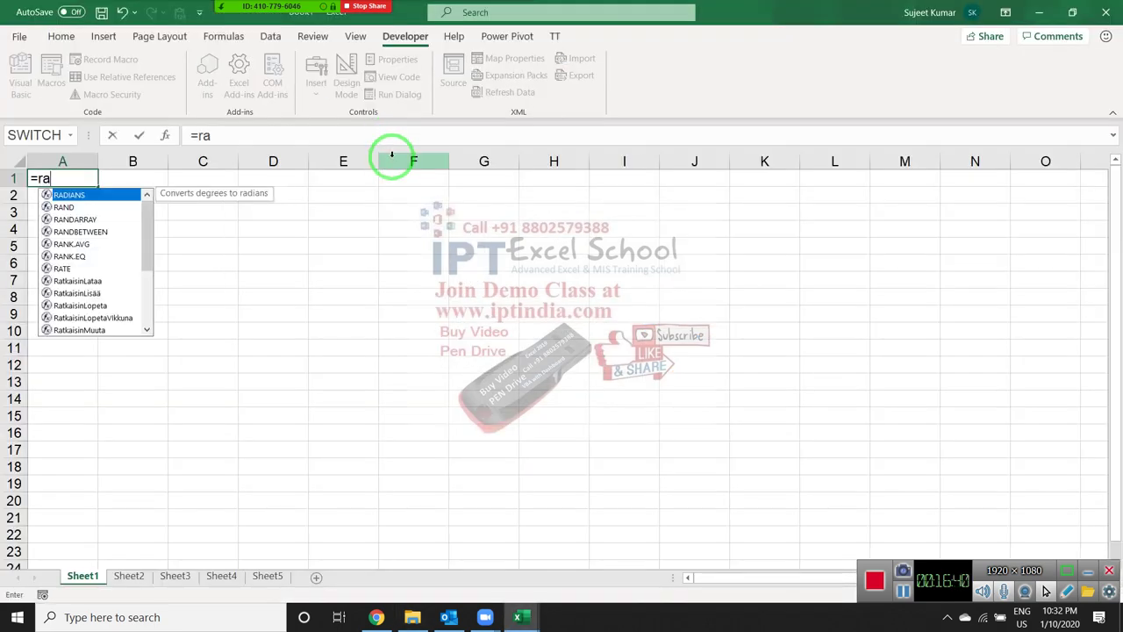
key(Down)
key(Down)
key(Down)
key(Tab)
text(111)
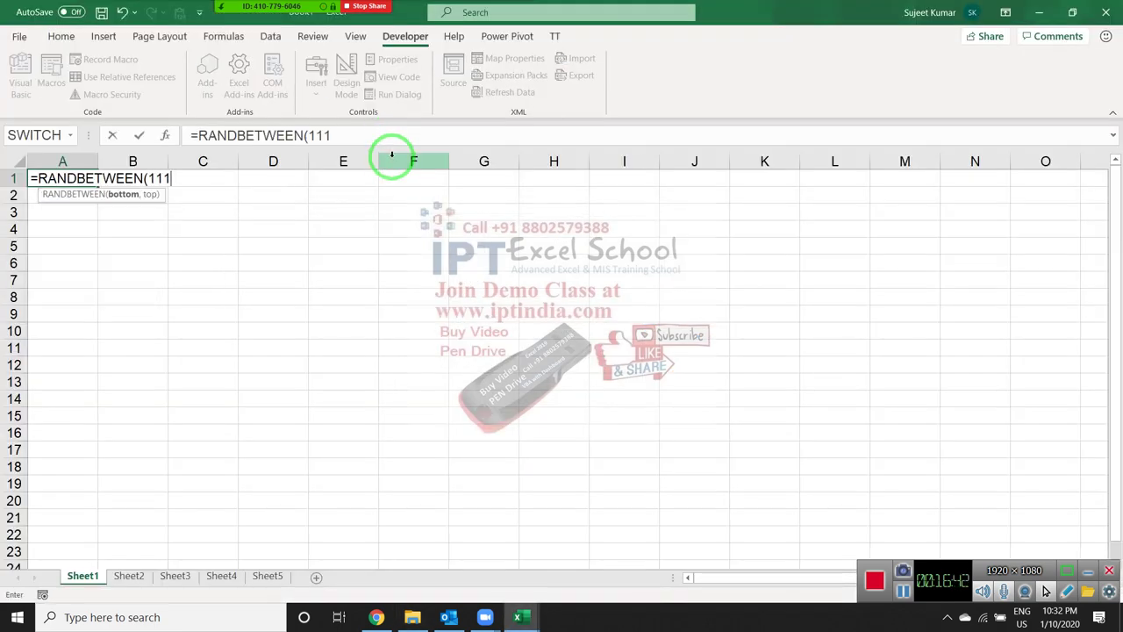
text(1,9999)
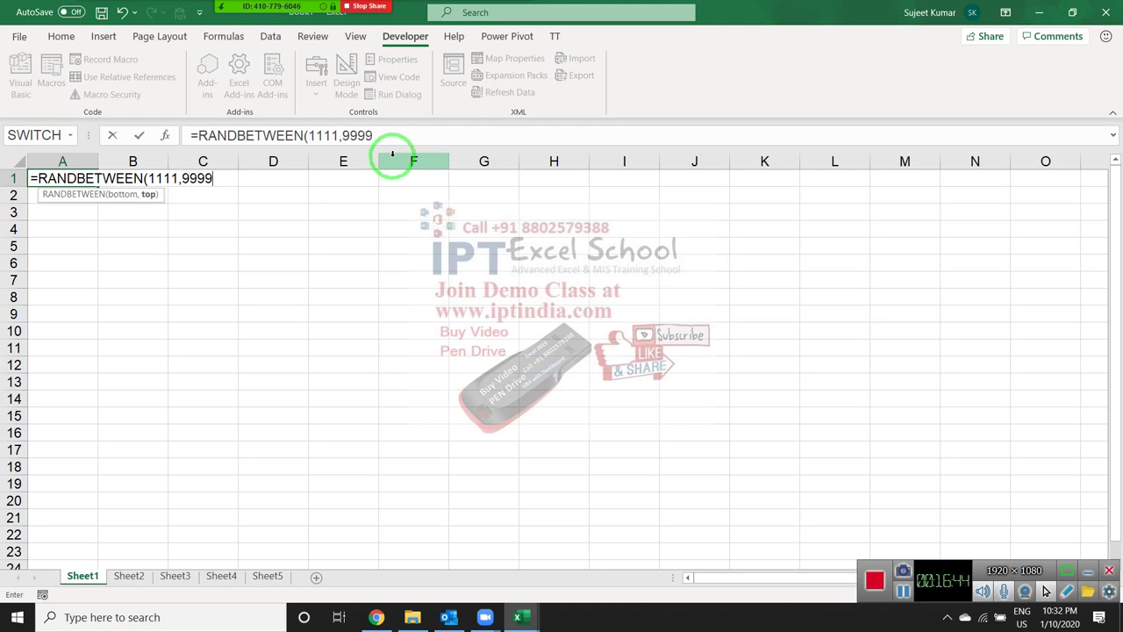
text())
key(Return)
- Re-edit D2 so A1 recalculates, select A1, then return to the VBA editor
drag(386, 161, 268, 182)
click(258, 188)
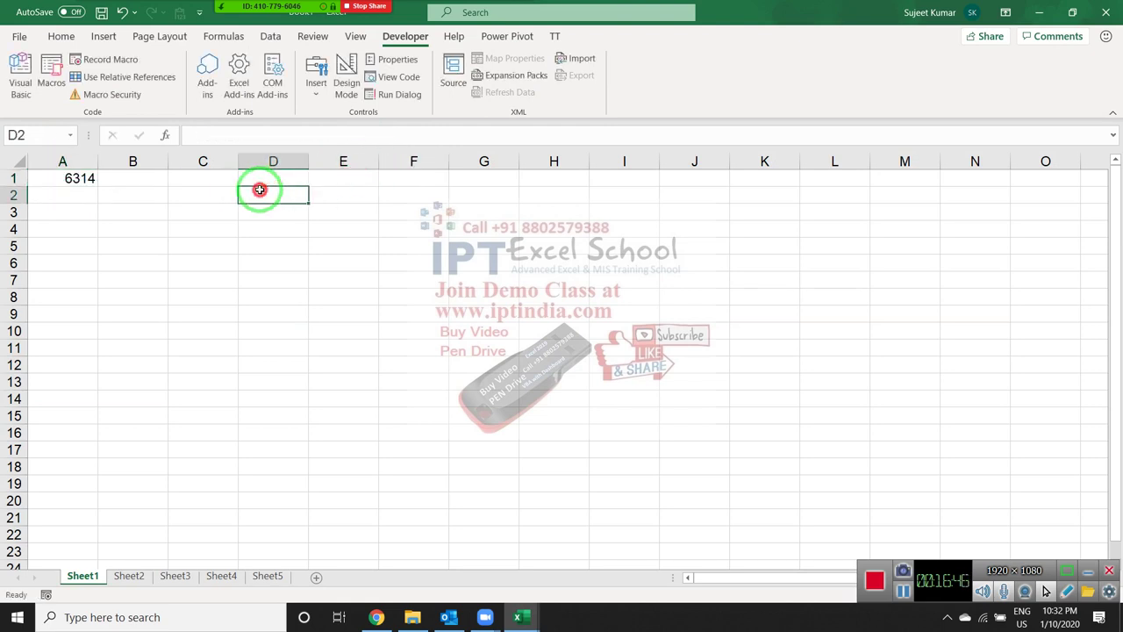
double_click(258, 188)
click(248, 207)
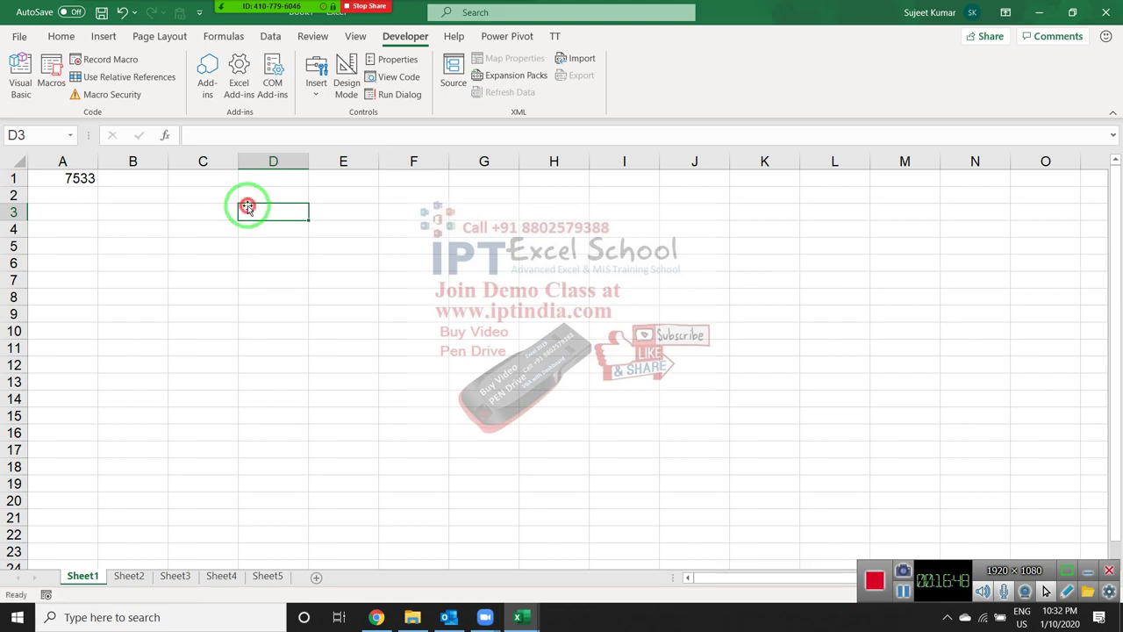
key(Up)
key(Up)
double_click(250, 198)
drag(250, 198, 106, 205)
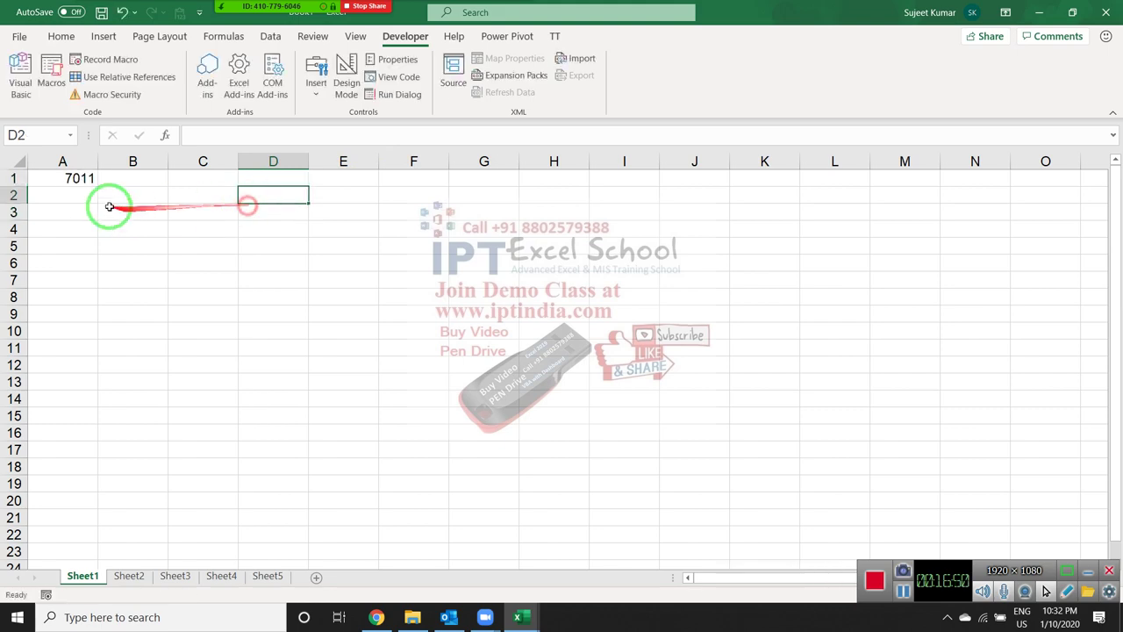
click(88, 181)
key(alt+Tab)
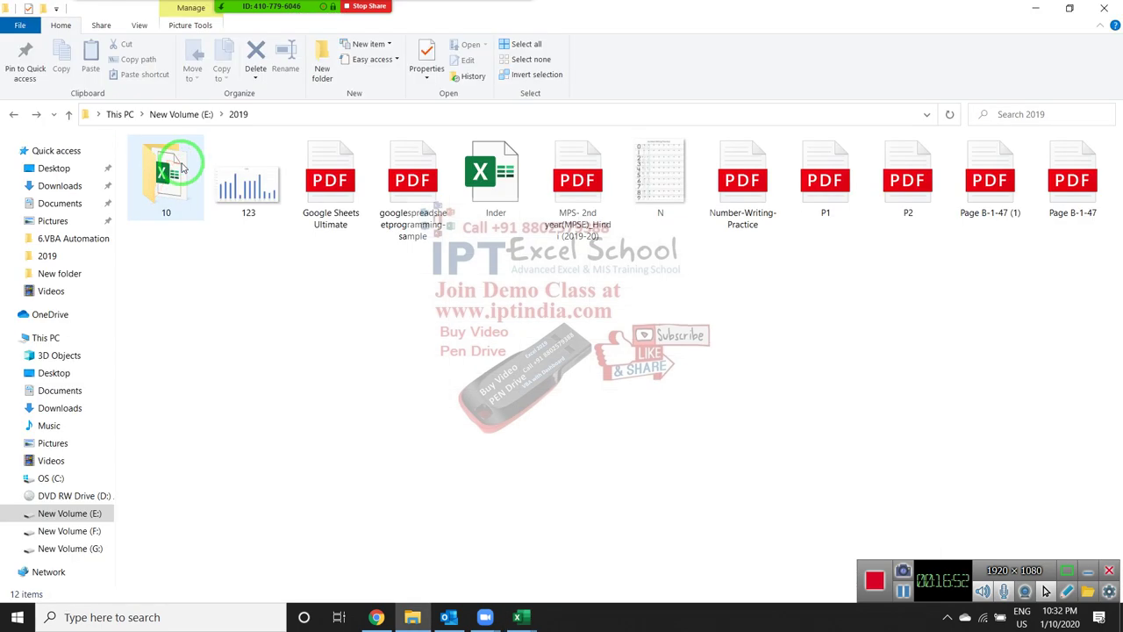
key(alt+Tab)
key(Tab)
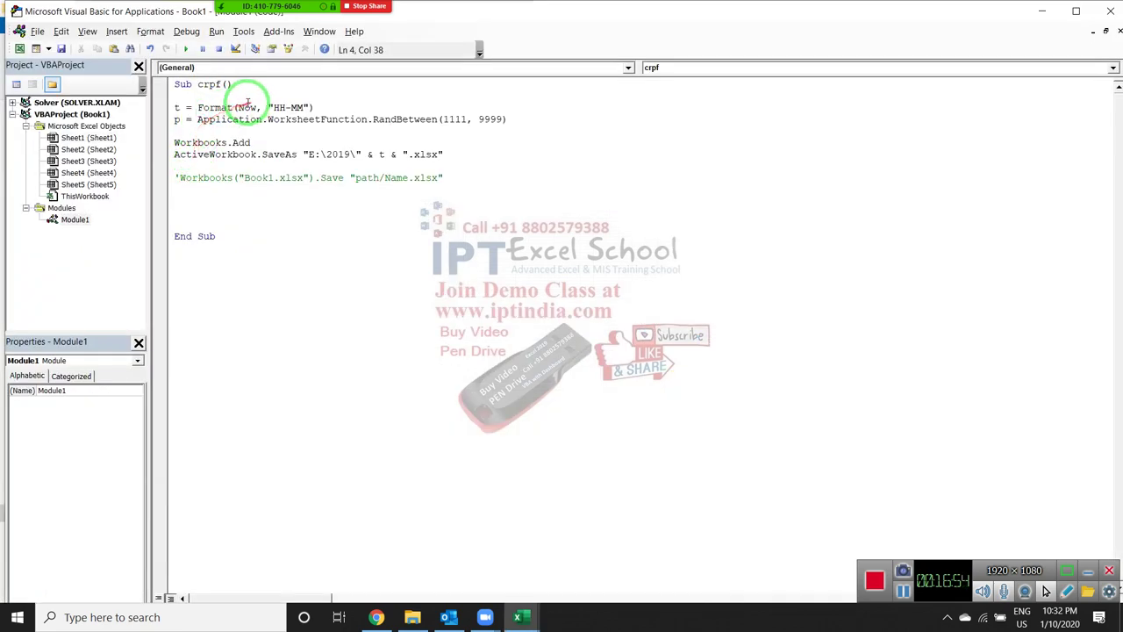
- Add blank lines below the p = RandBetween line, typing then erasing randbetween(
double_click(215, 107)
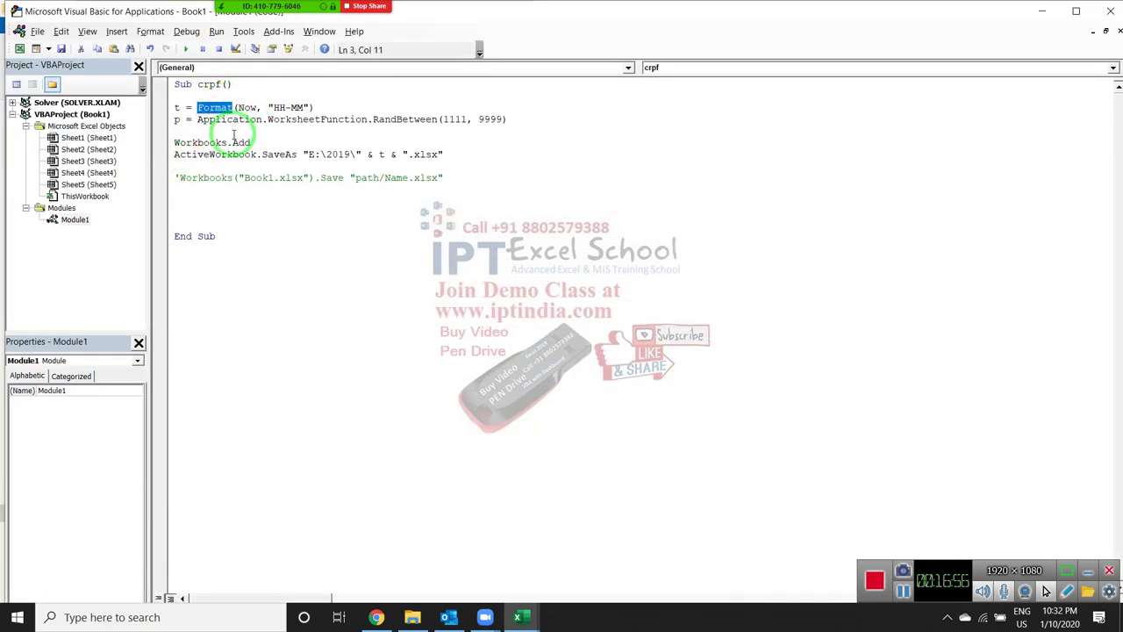
click(233, 138)
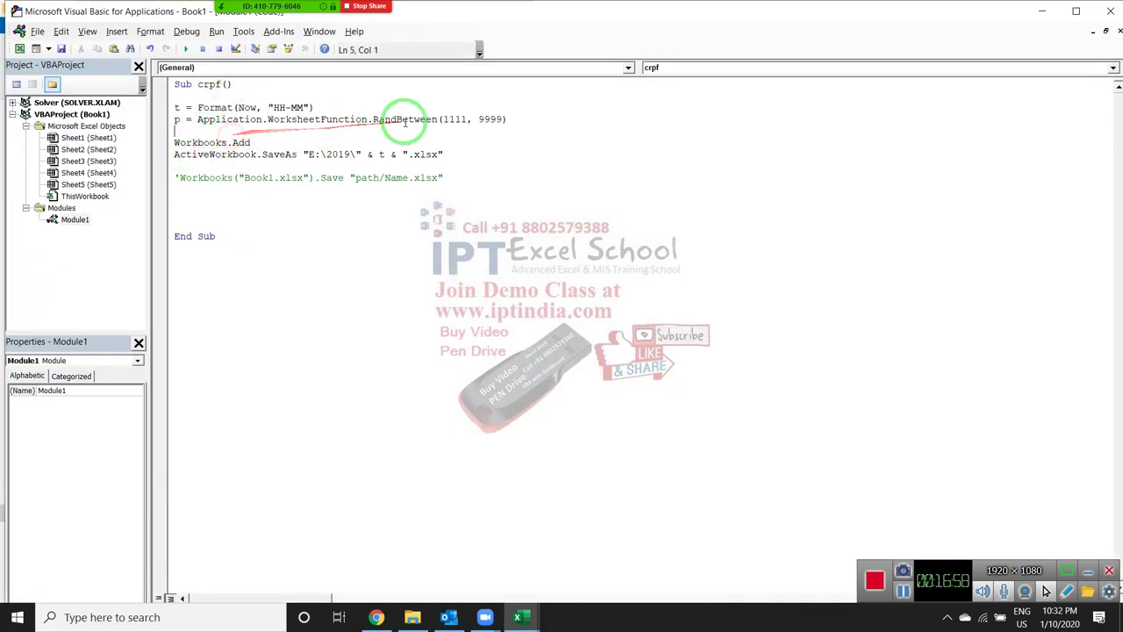
double_click(408, 119)
click(284, 130)
key(Return)
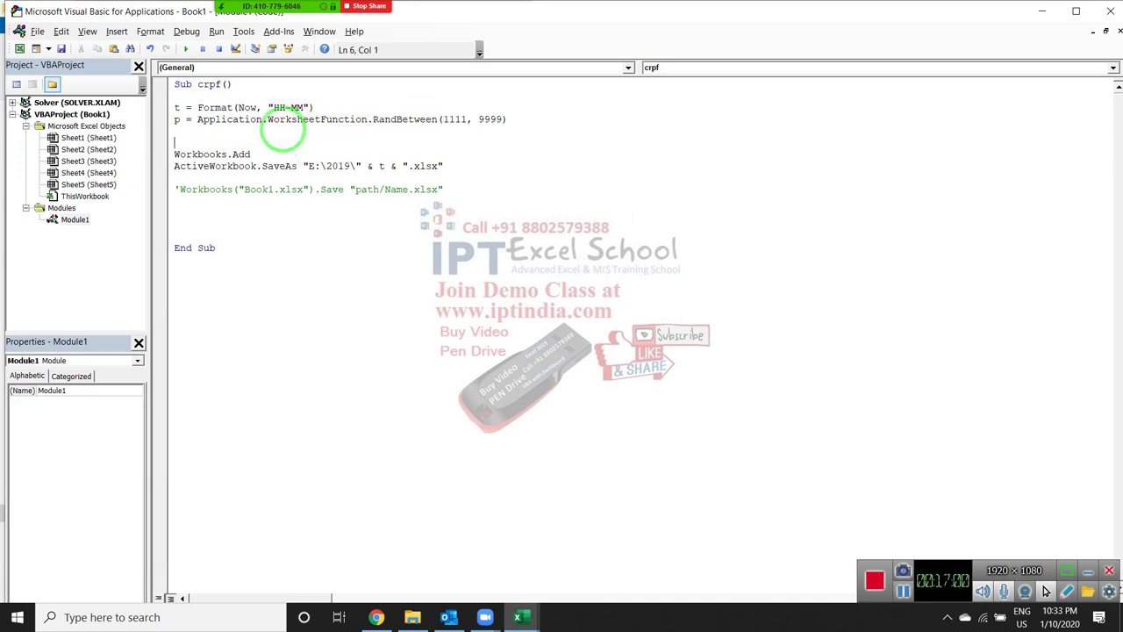
key(Return)
key(Up)
text(ran)
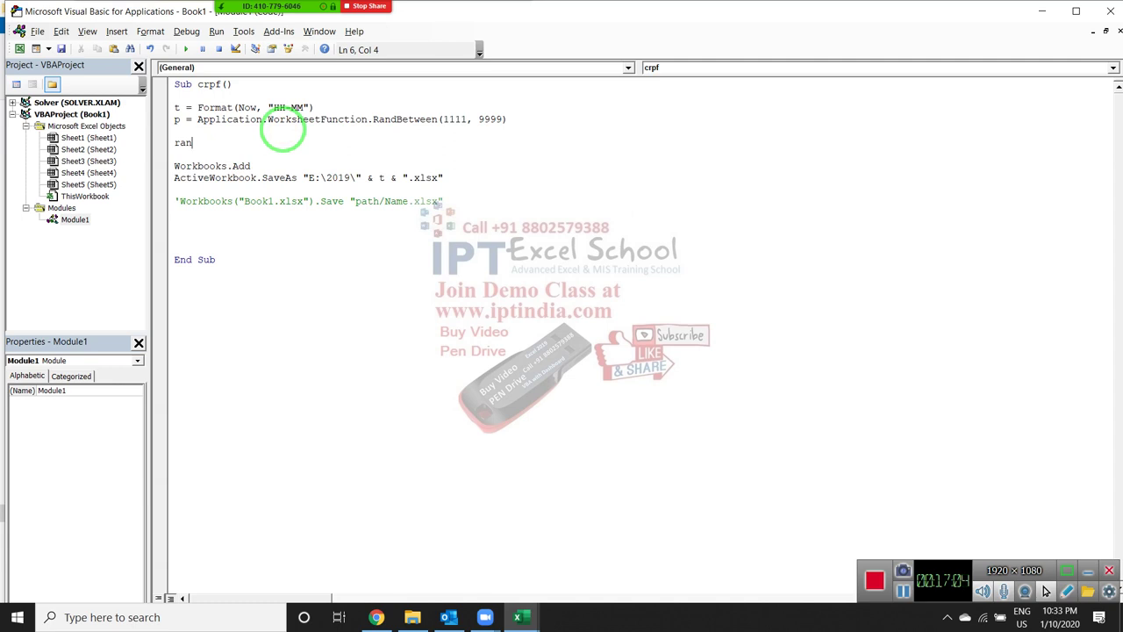
text(db)
text(et)
text(wee)
text(n()
key(BackSpace)
key(BackSpace)
key(BackSpace)
key(BackSpace)
key(BackSpace)
key(BackSpace)
key(BackSpace)
key(BackSpace)
key(BackSpace)
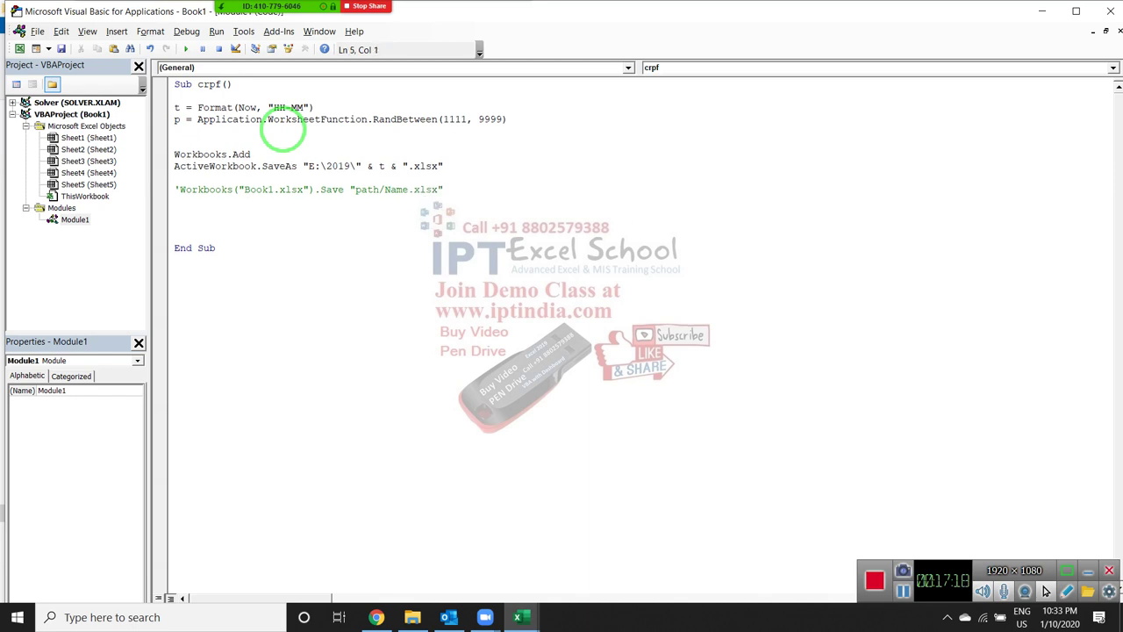
- Retype the variable p on the password line and move to the empty line below
click(257, 118)
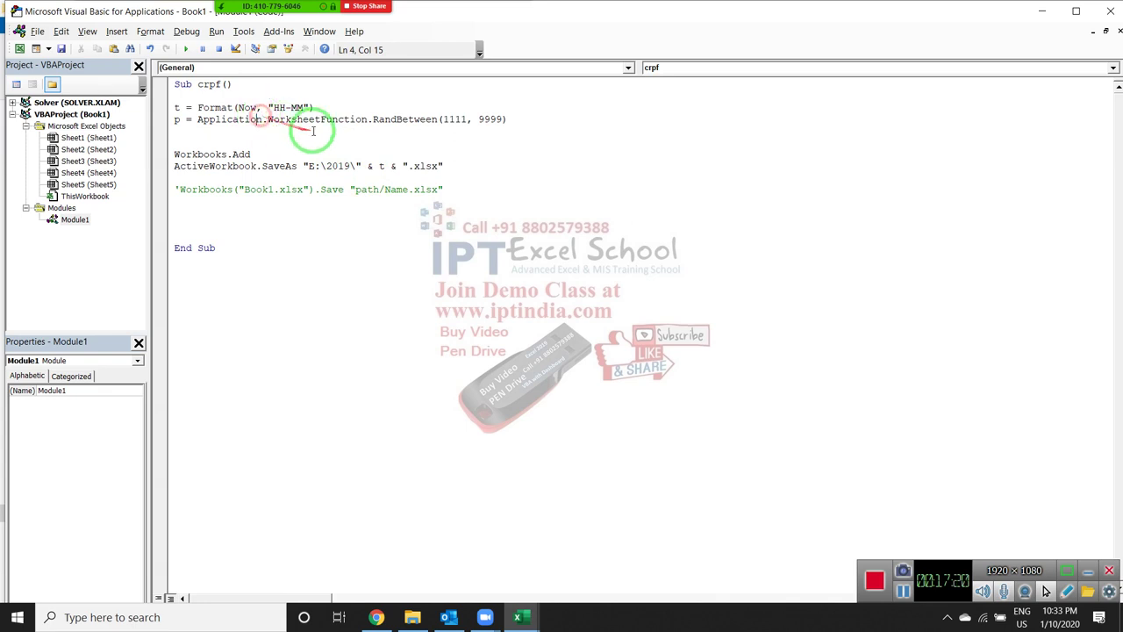
click(381, 121)
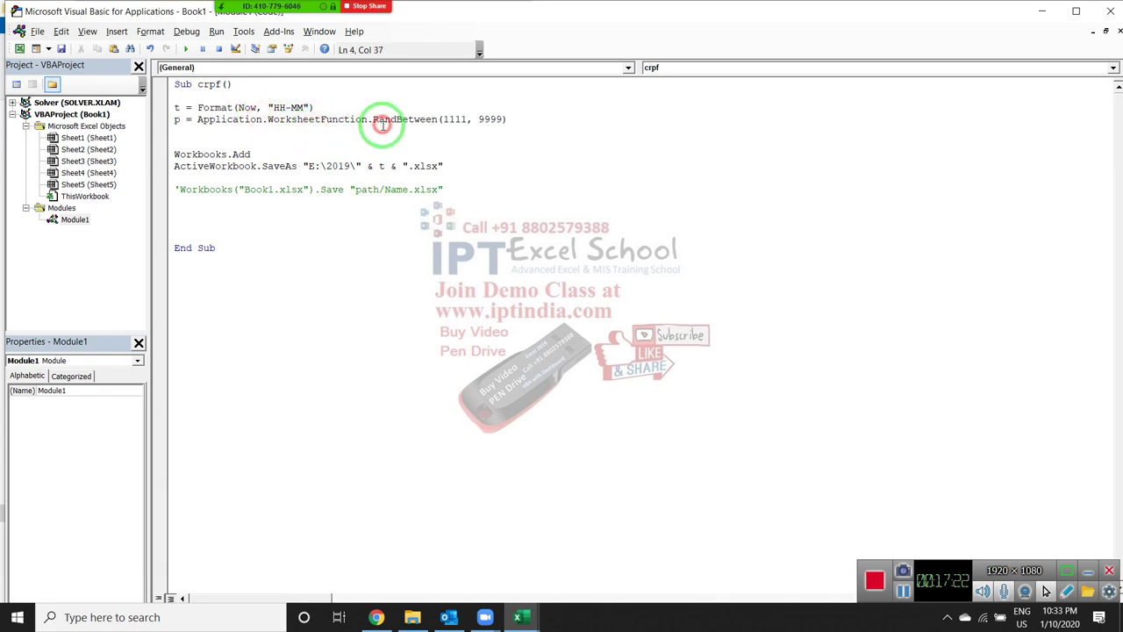
click(372, 142)
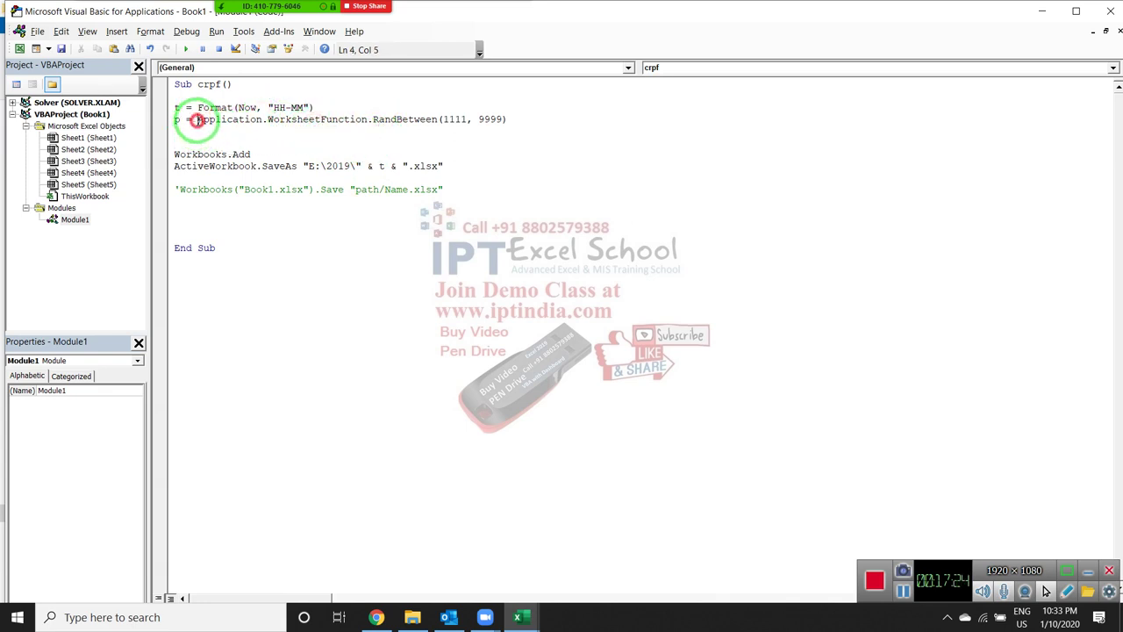
drag(197, 120, 531, 119)
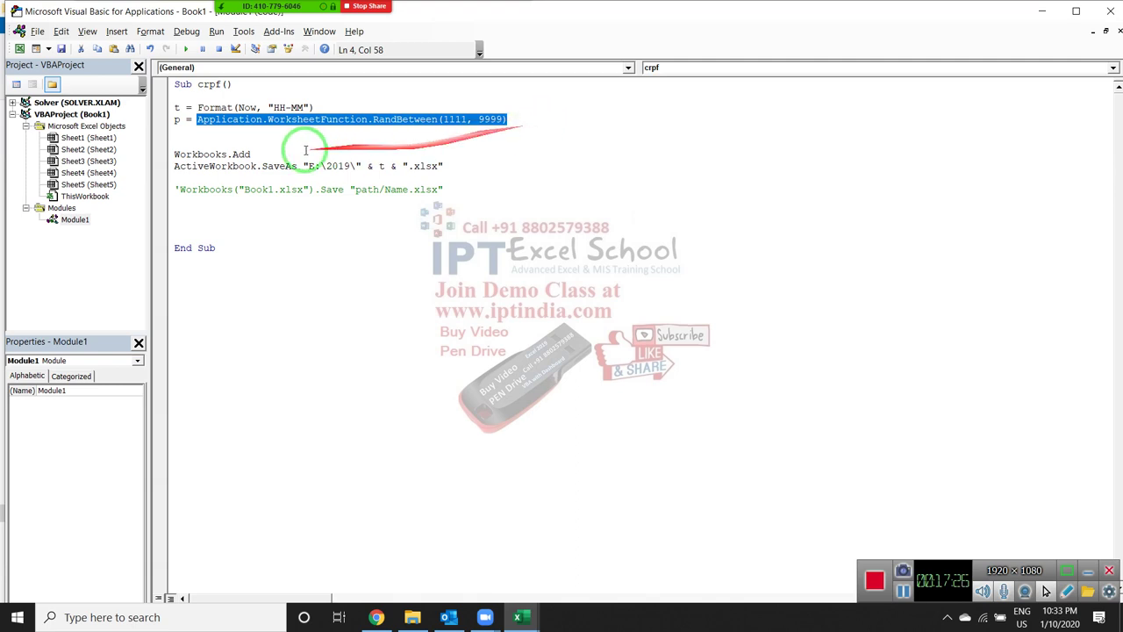
double_click(177, 119)
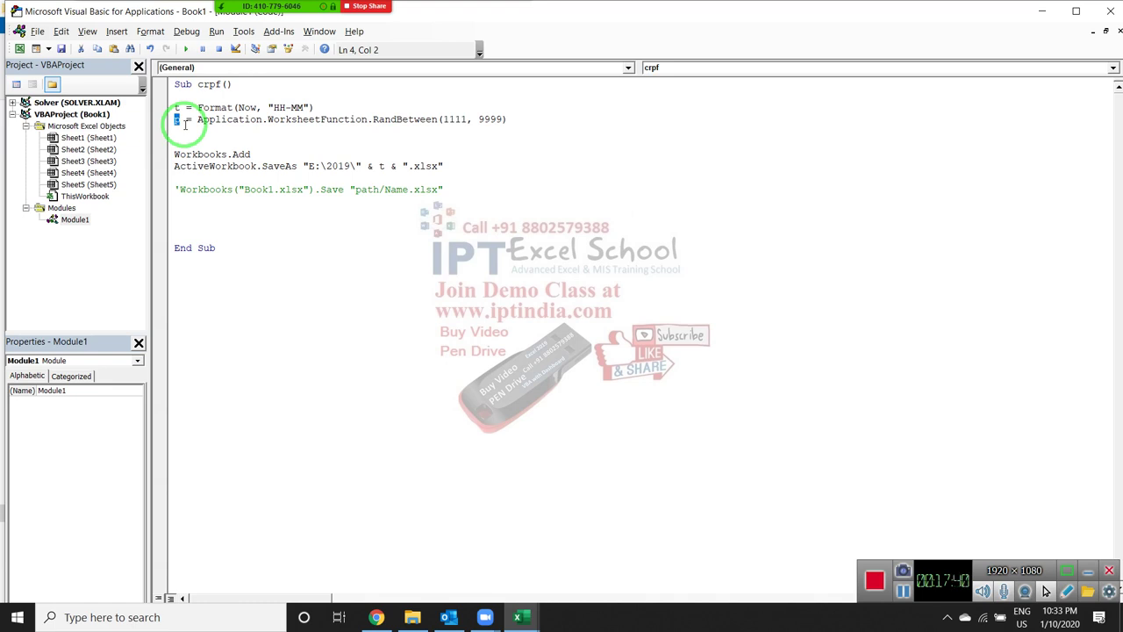
text(p)
key(Down)
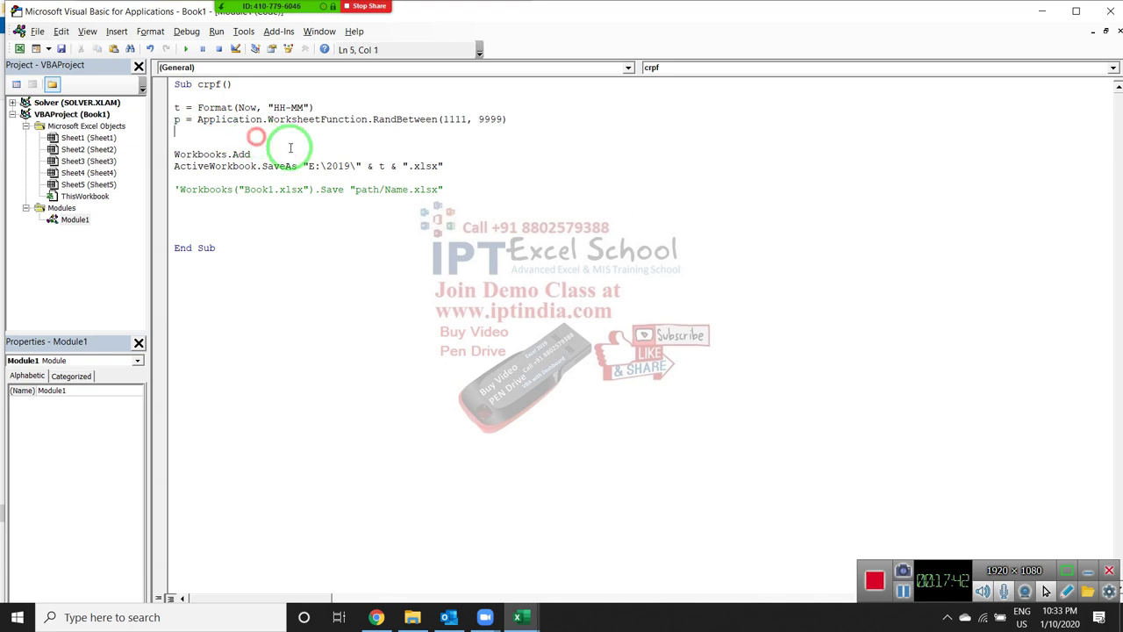
click(443, 166)
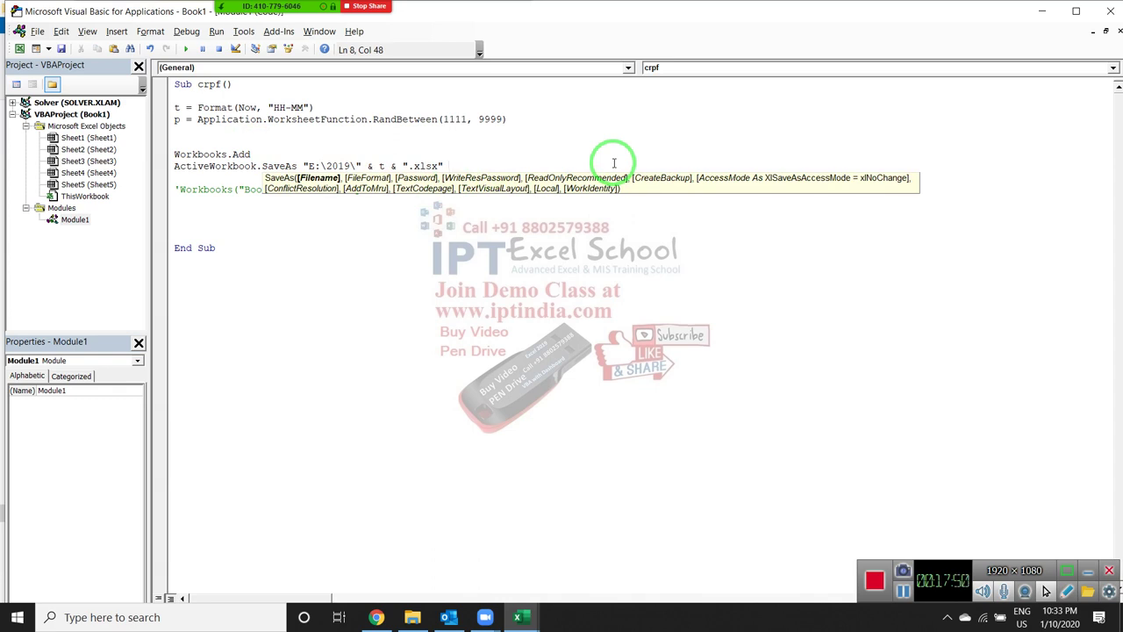
text(,,)
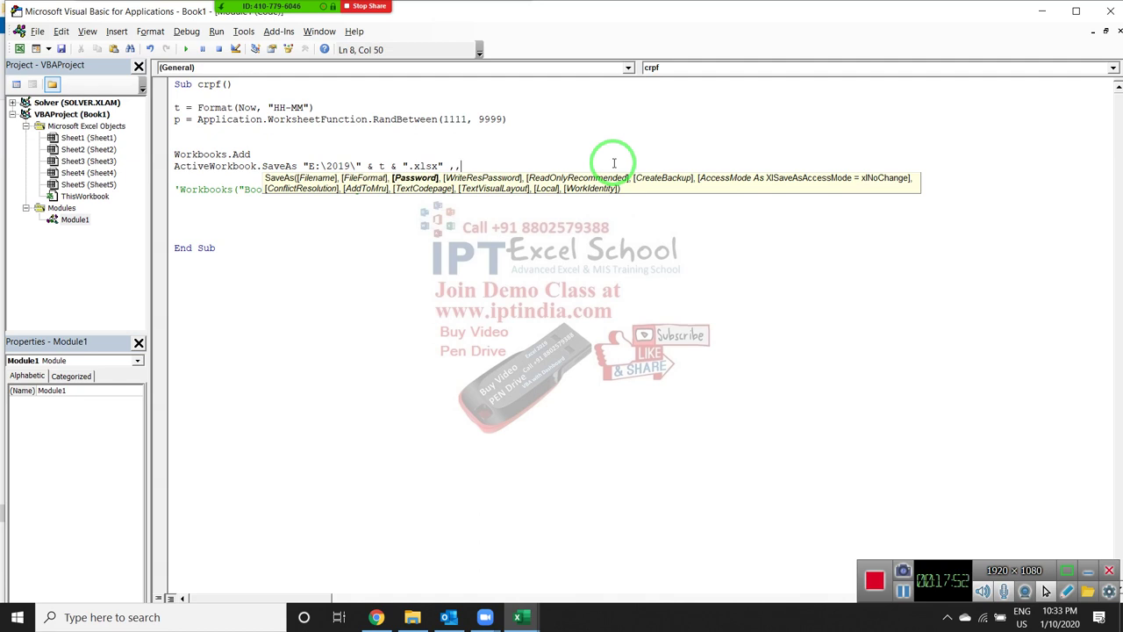
text(p)
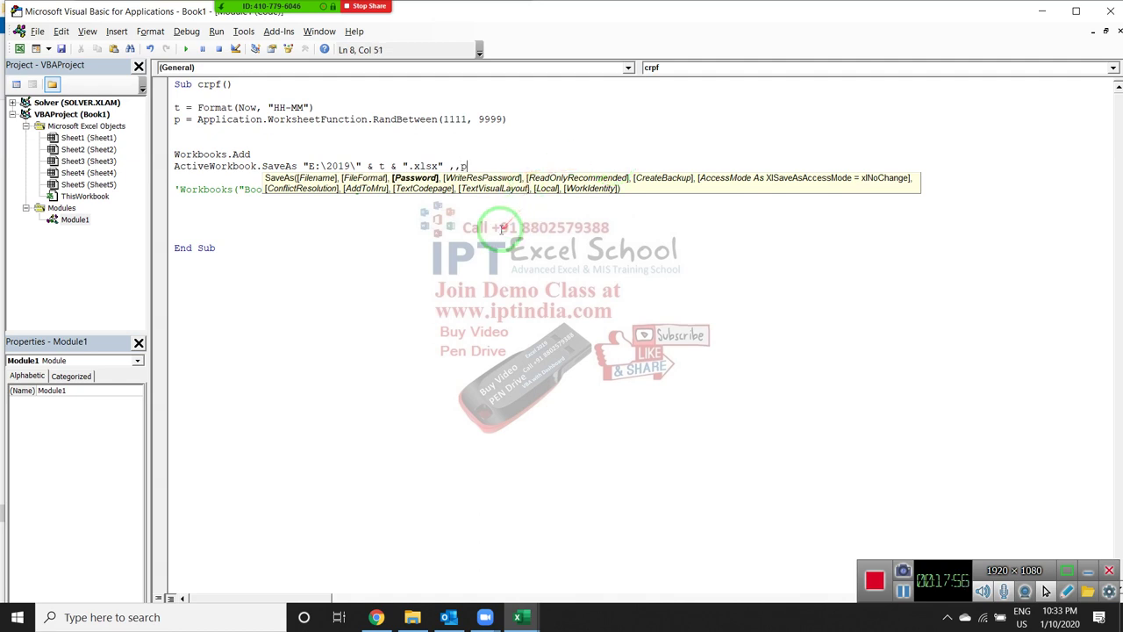
click(500, 230)
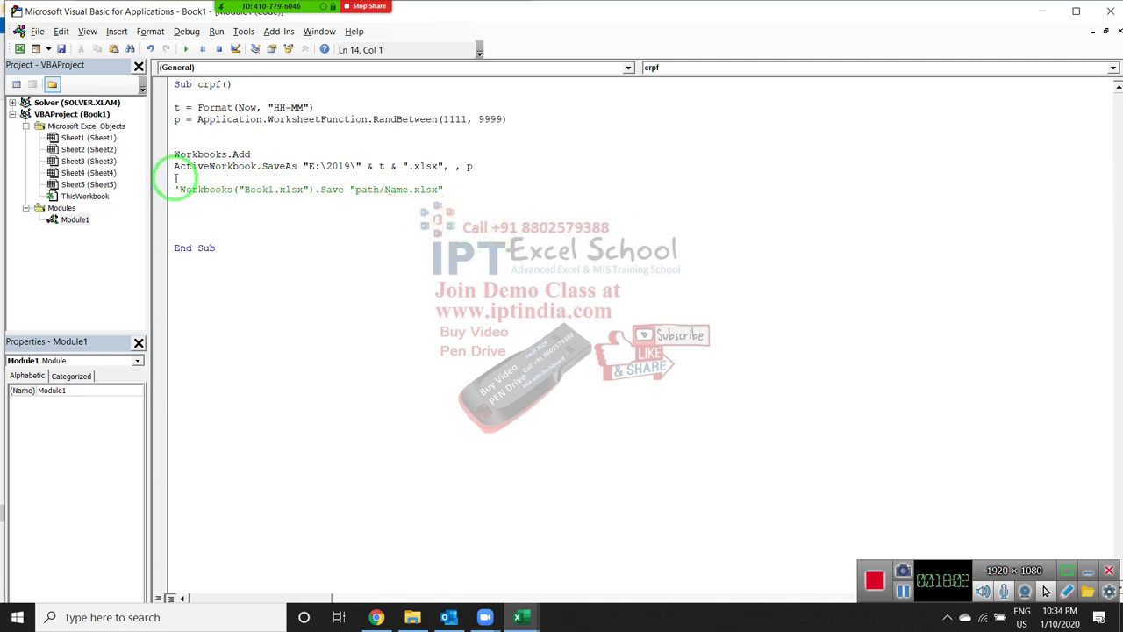
- Insert blank lines above the commented Workbooks line and start typing workbooks.Open
click(175, 188)
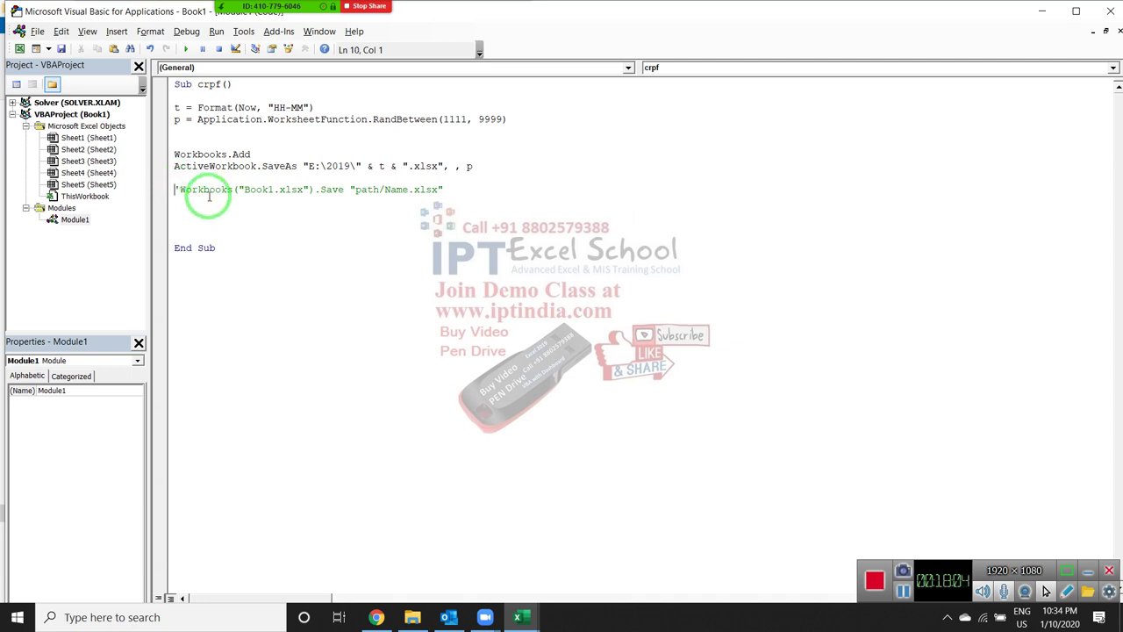
key(Return)
key(Return)
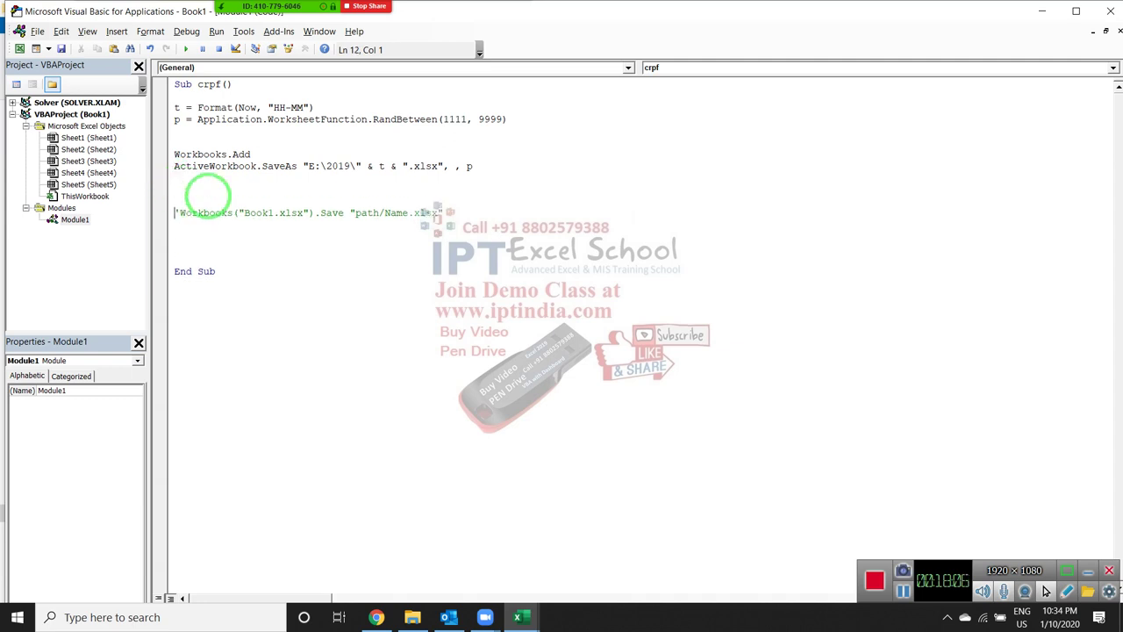
key(Up)
key(Up)
key(Up)
key(Return)
text(wo)
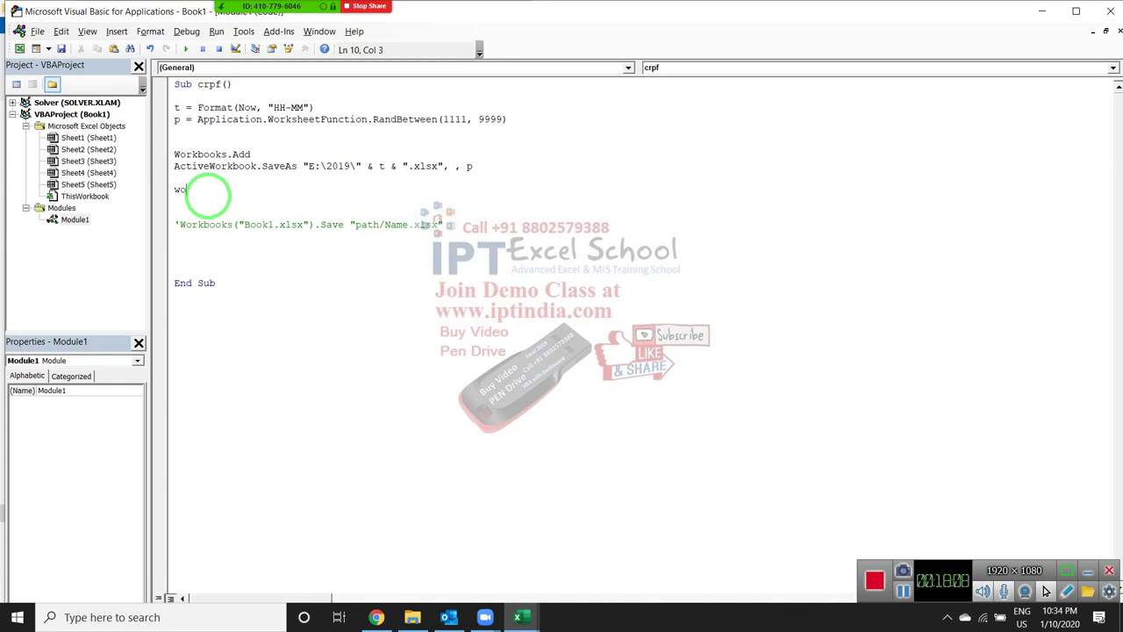
text(rk)
text(b)
text(ooks.)
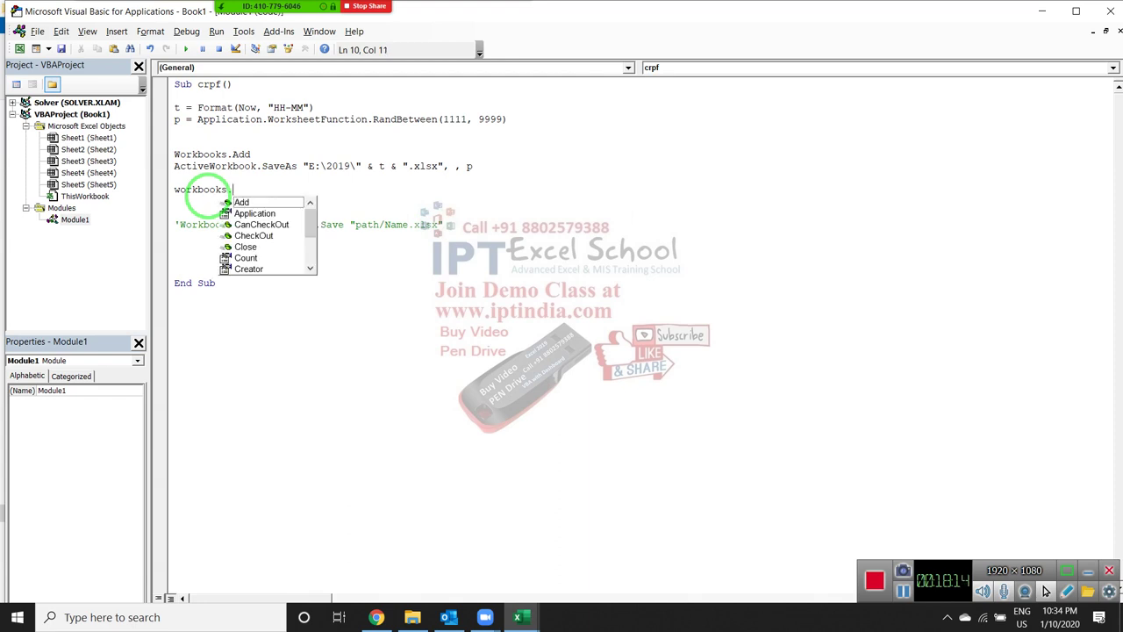
text(op)
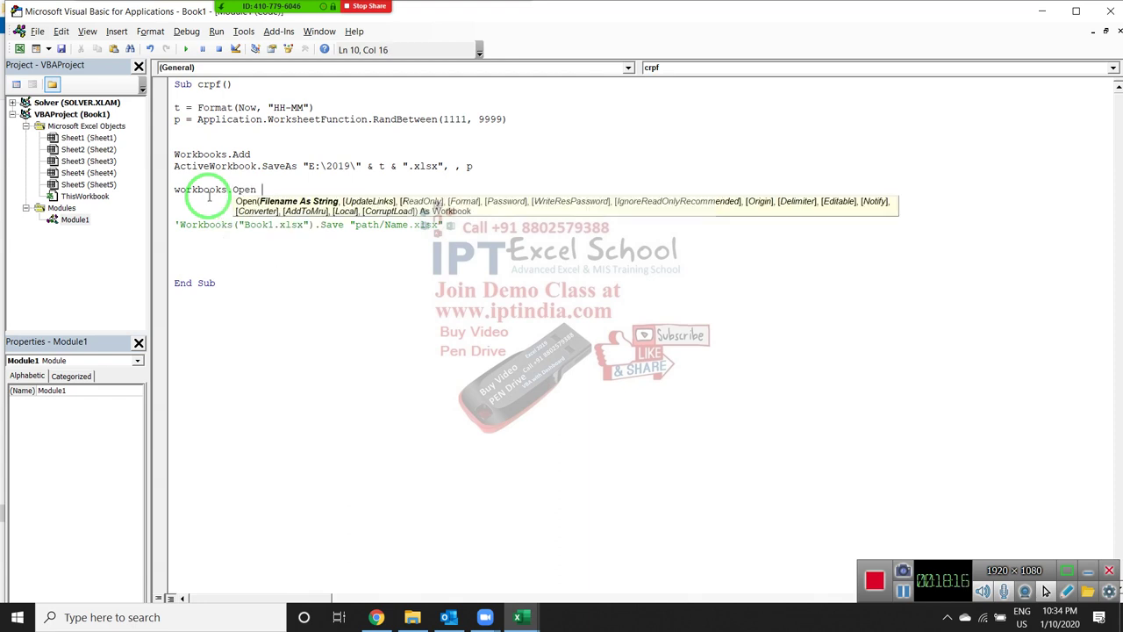
- Open E:\2019\10 in File Explorer and view the Pass workbook's properties, then return to the code
click(418, 617)
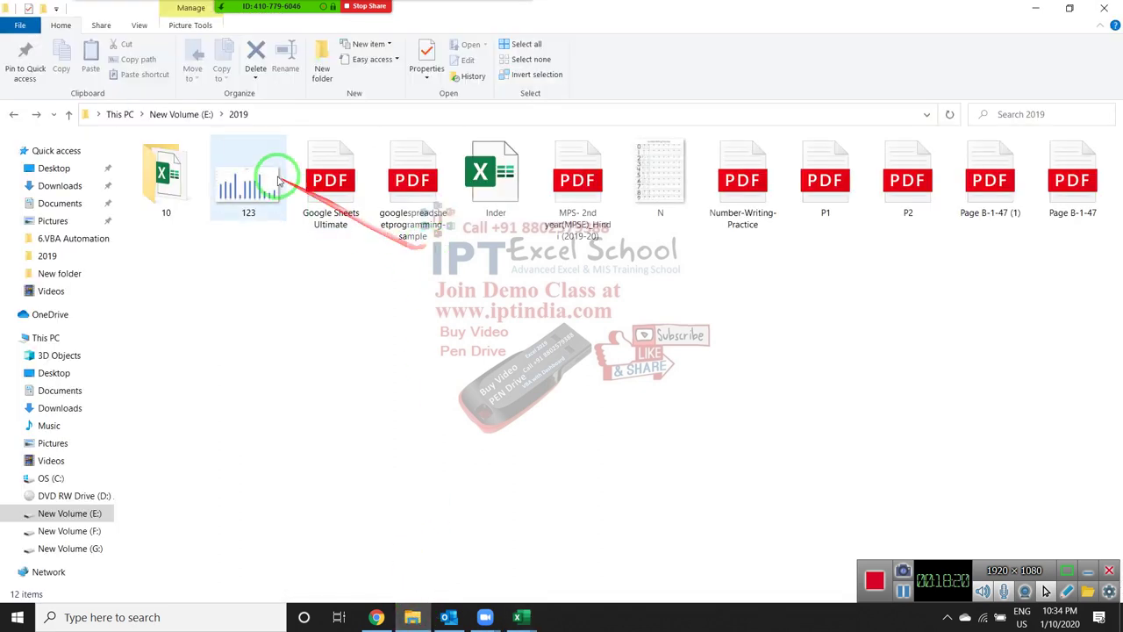
drag(283, 166, 226, 230)
double_click(168, 209)
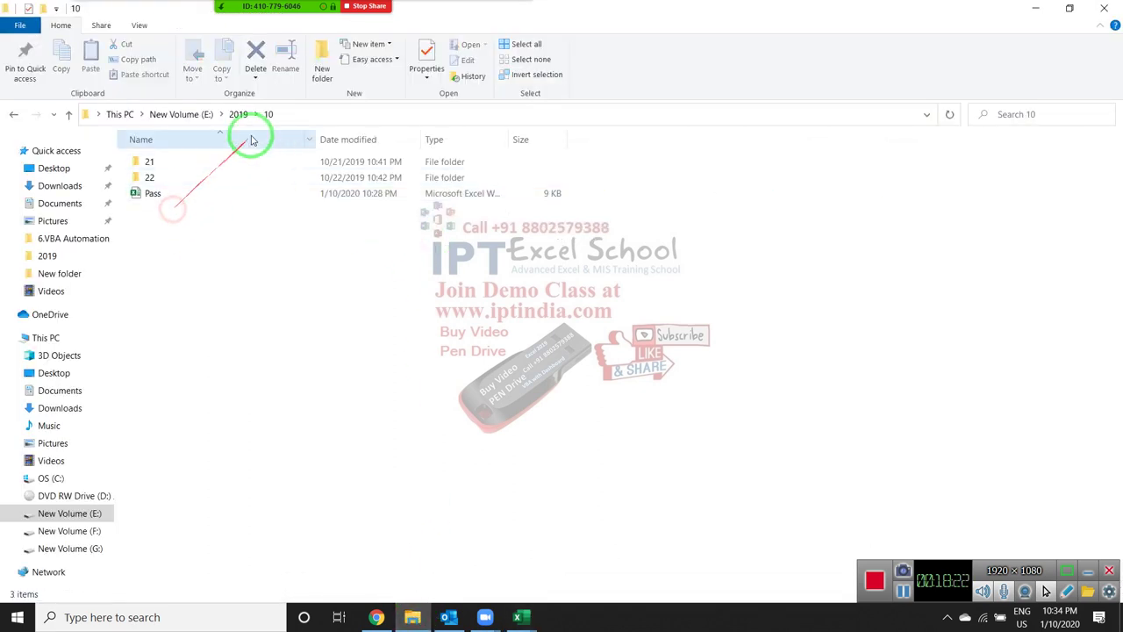
click(308, 118)
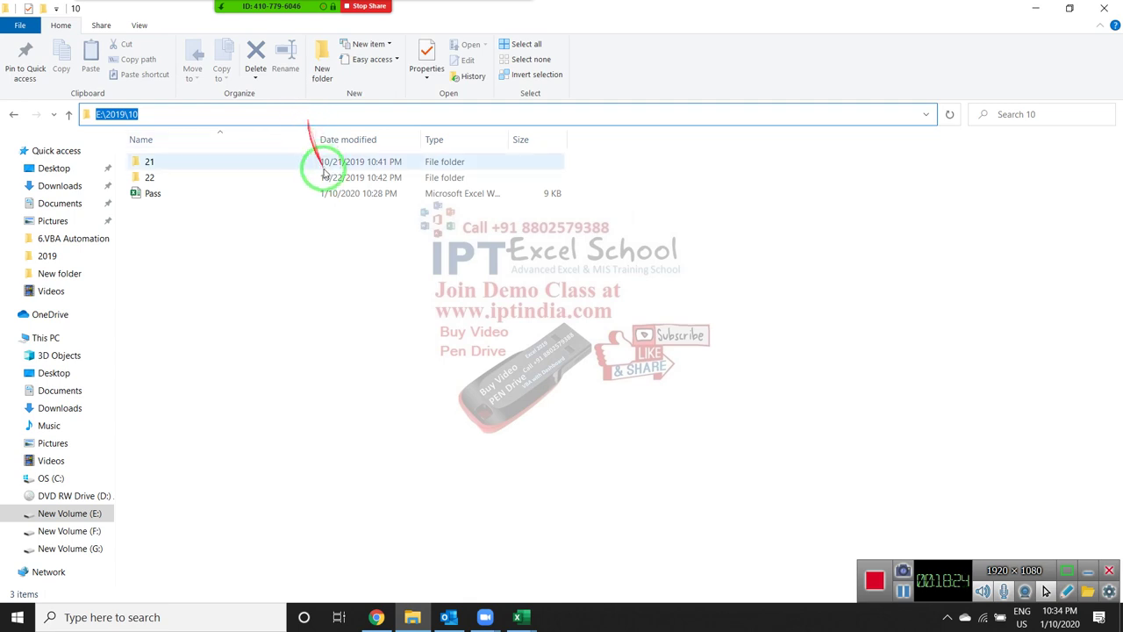
right_click(330, 197)
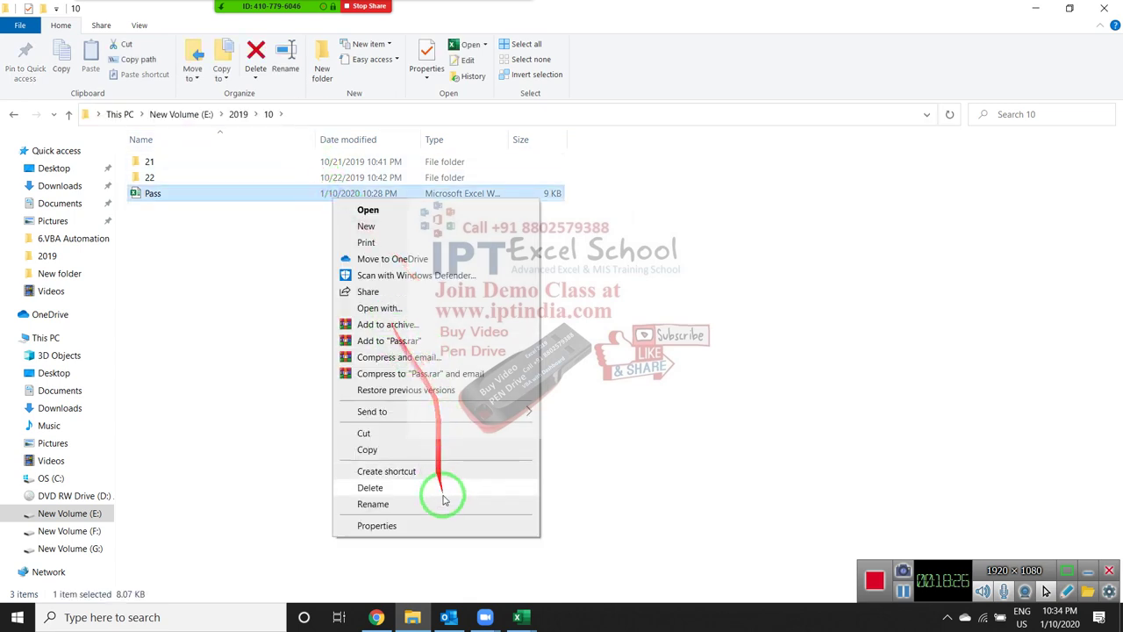
click(445, 525)
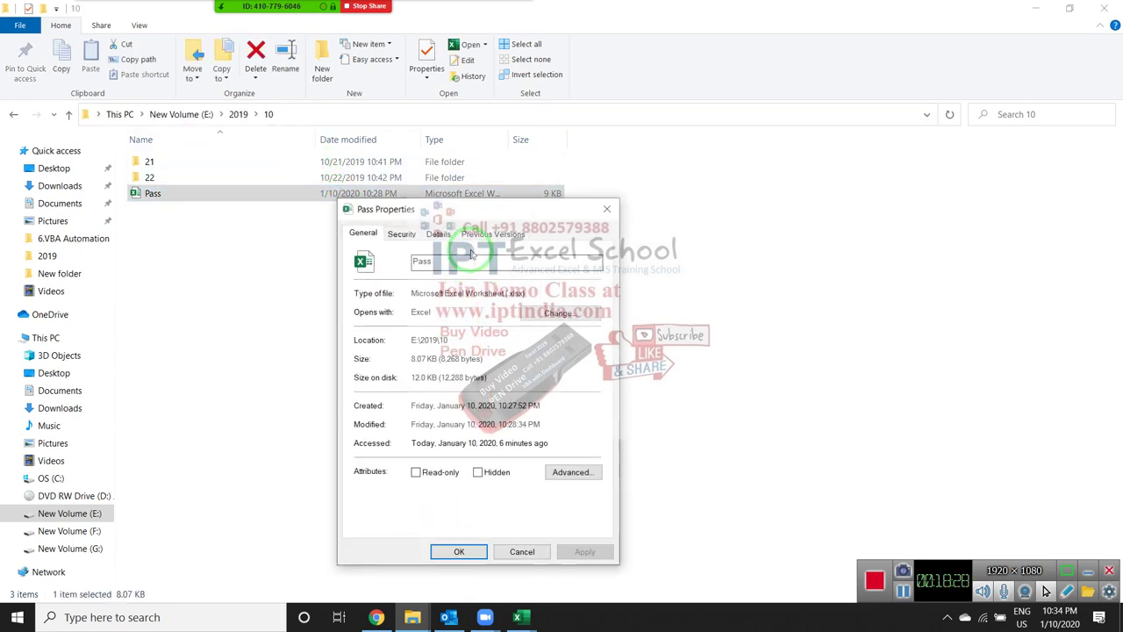
click(606, 208)
key(alt+Tab)
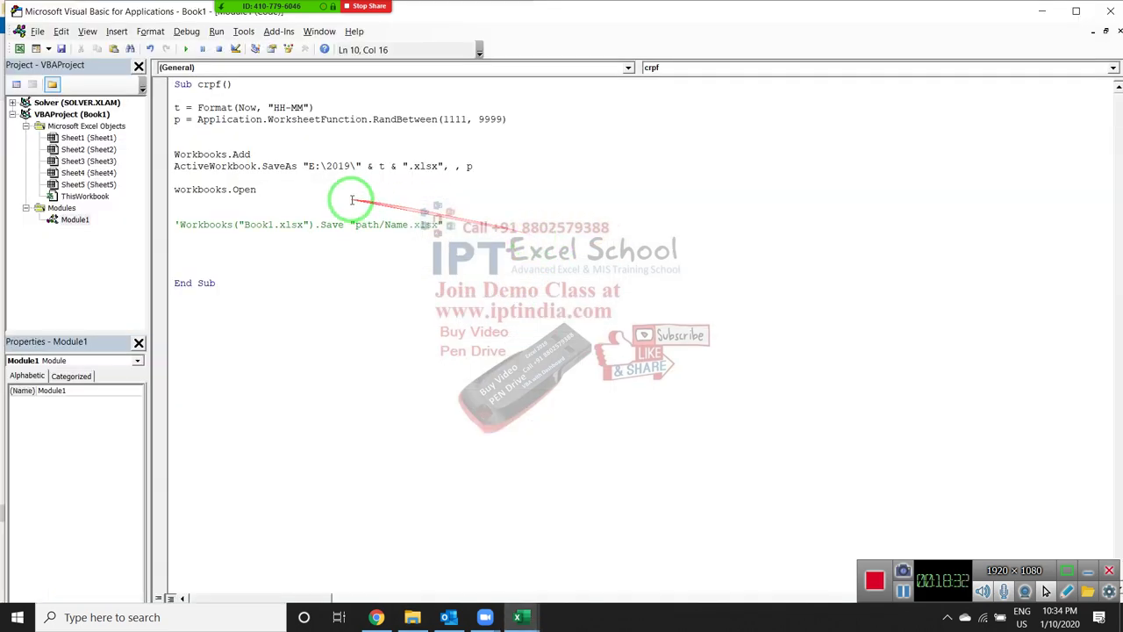
- Finish the line as Workbooks.Open "E:\2019\10\pass.xlsx" and move to the blank line below
text(")
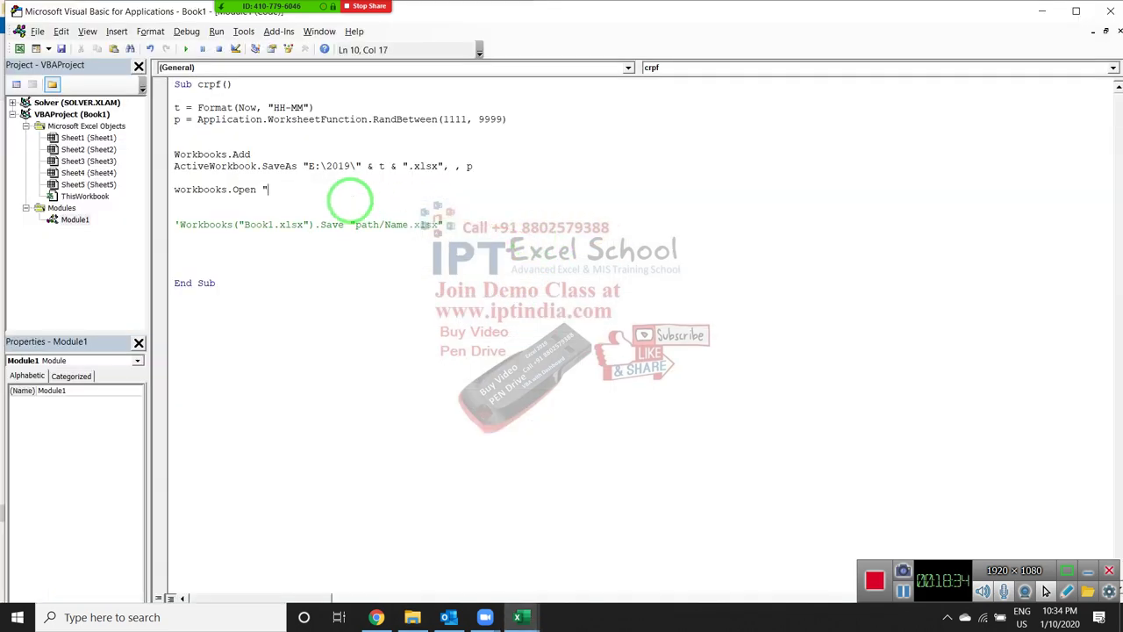
text(E:\2019\10\)
text(pass)
text(.xlsx")
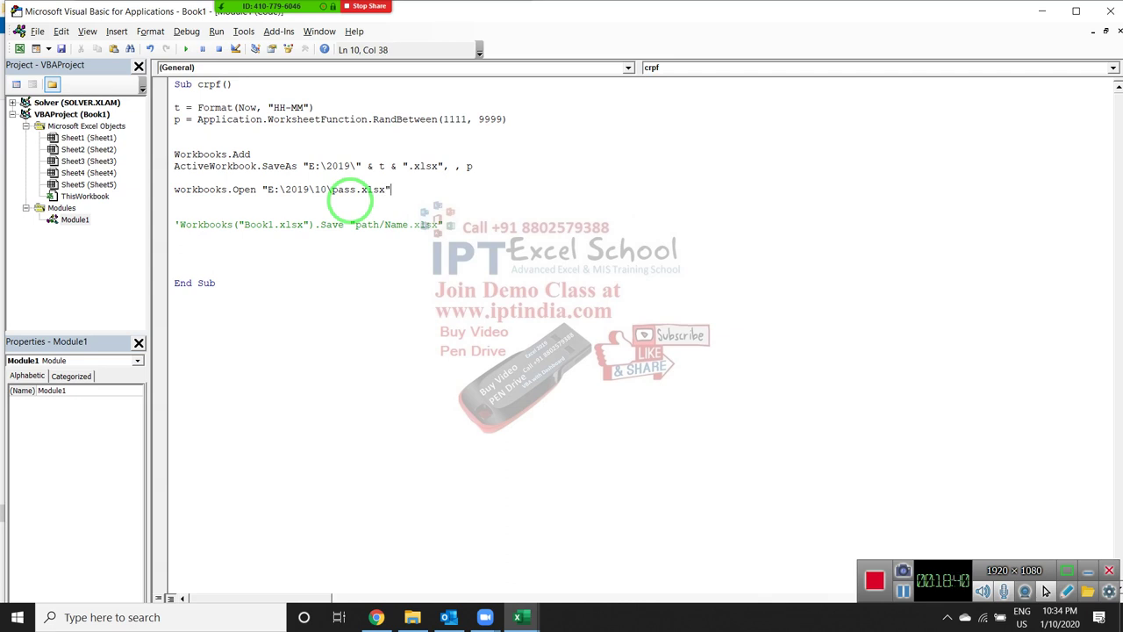
click(232, 211)
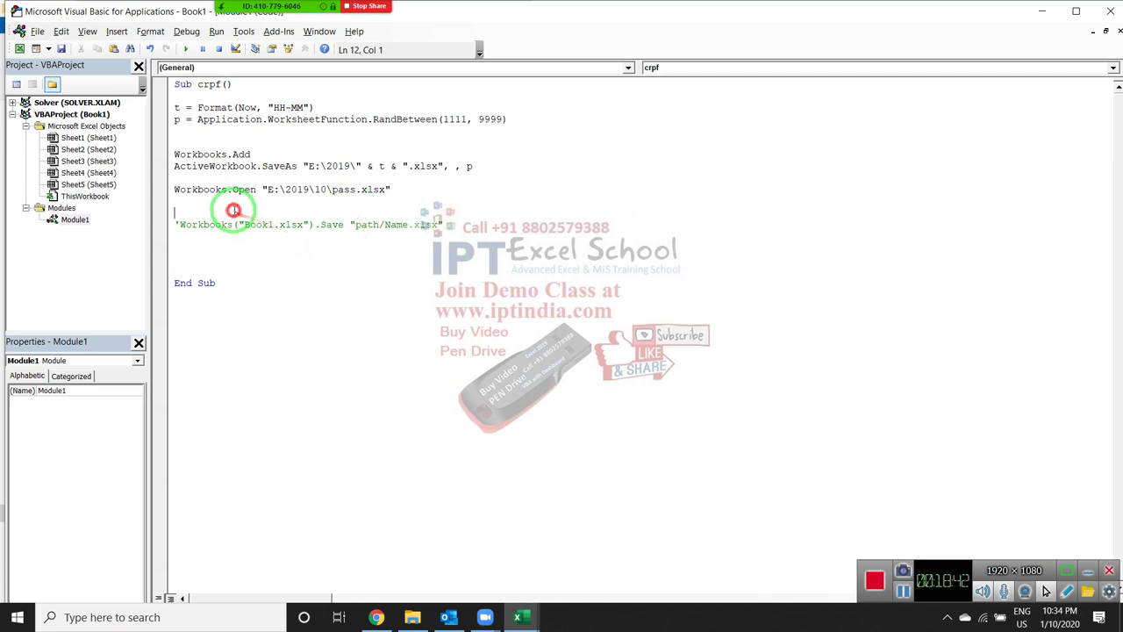
click(228, 203)
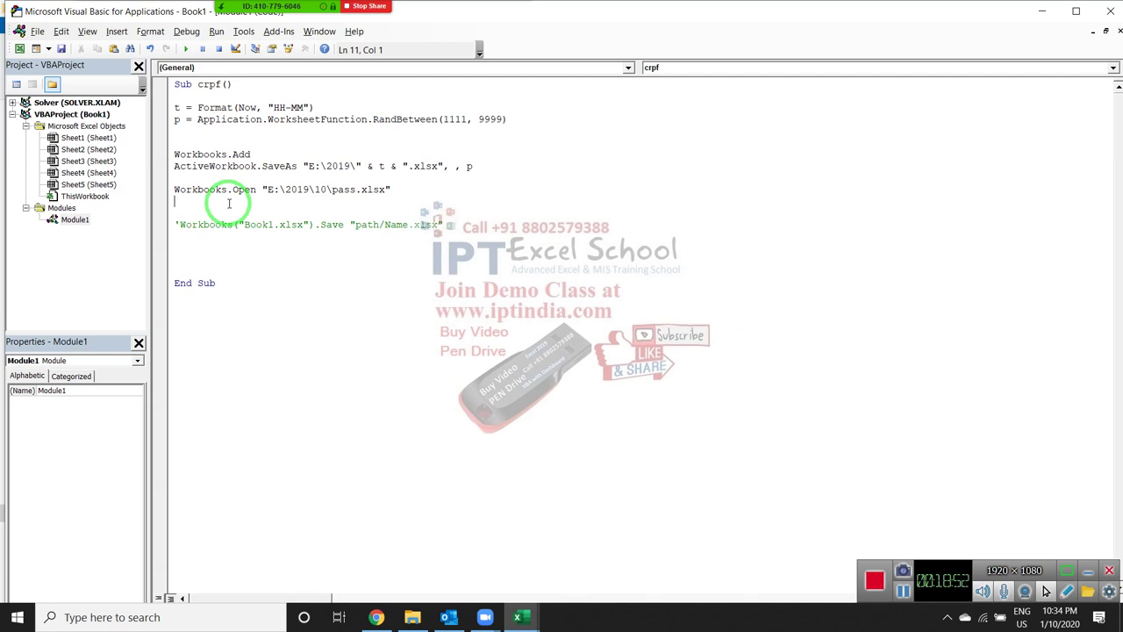
- Write Sheets(1).Range("A1").Value = p, then reduce it to Sheets(1).Select
text(sh)
text(eets(1)
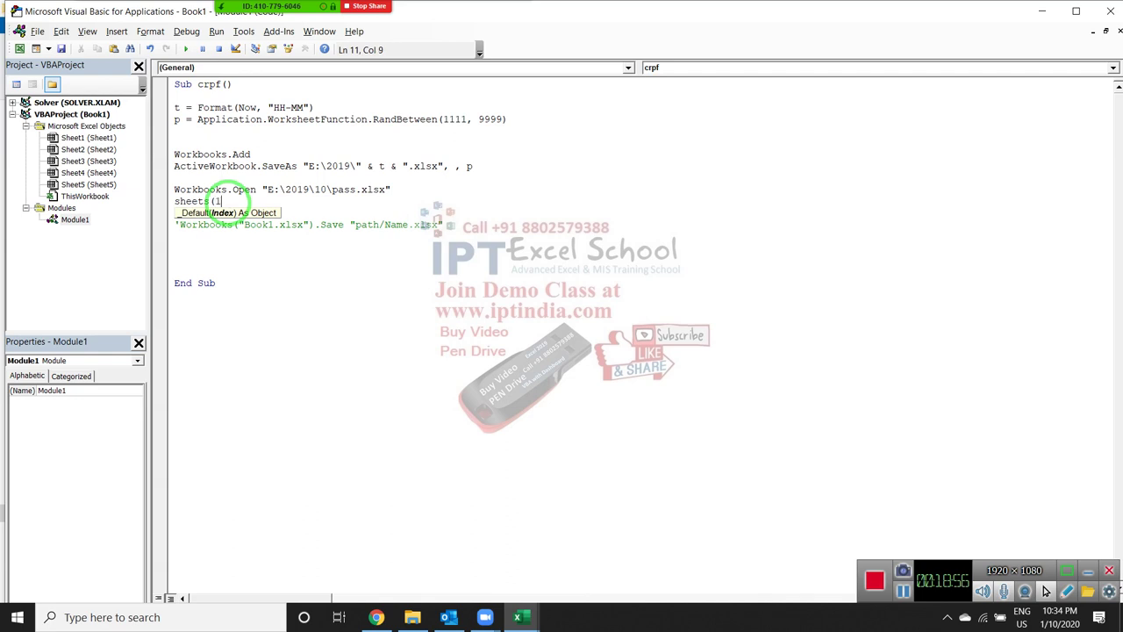
text().)
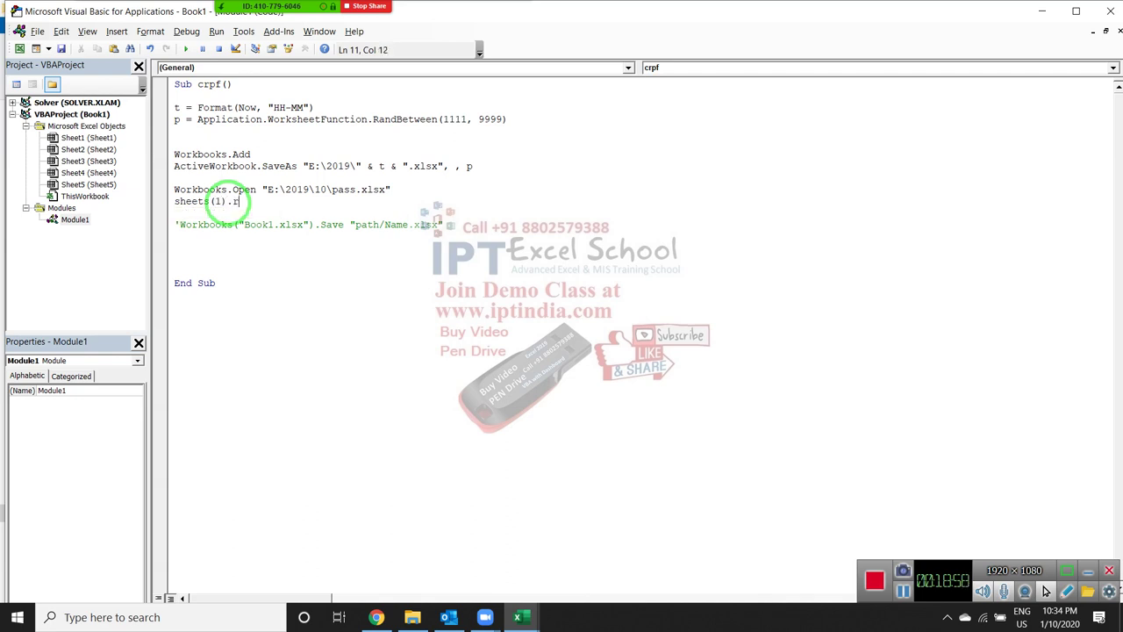
text(ra)
text(nge)
text(()
text(")
text(A65000)
key(BackSpace)
key(BackSpace)
key(BackSpace)
key(BackSpace)
key(BackSpace)
text(1)
text(")
text(.valu)
text(e= )
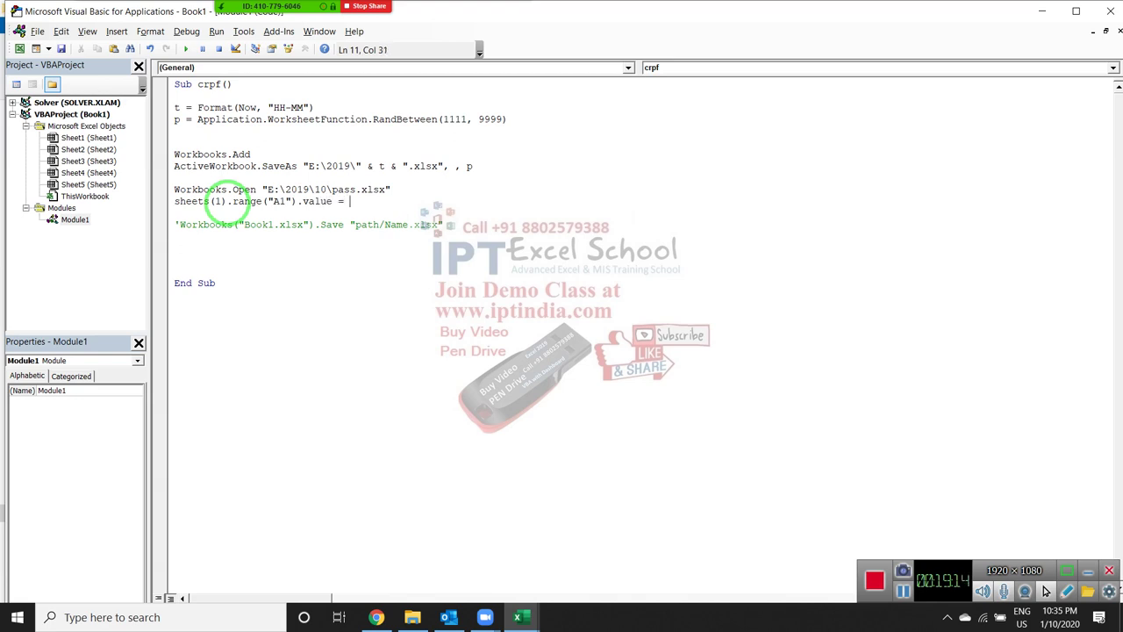
text(p)
key(Return)
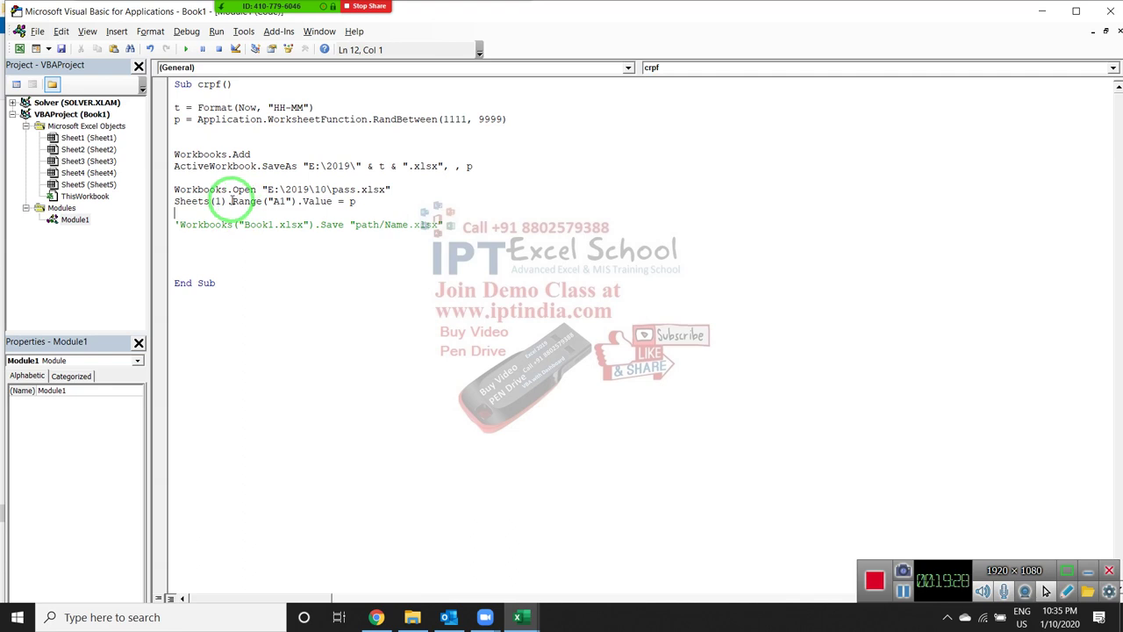
drag(231, 201, 419, 203)
key(Delete)
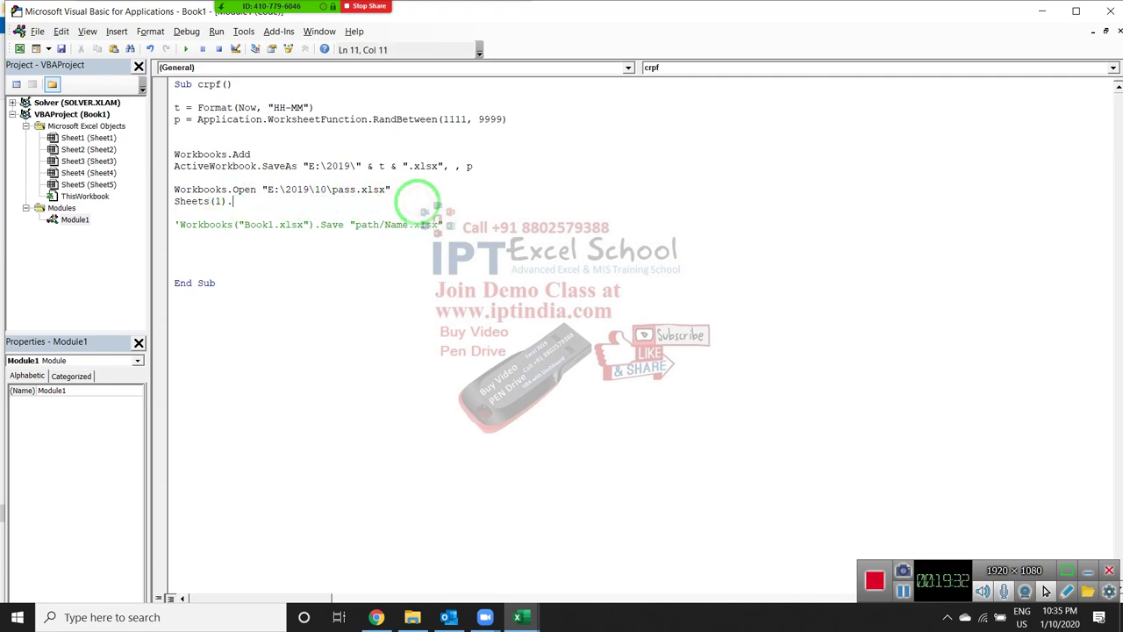
text(.se)
text(lect)
key(Return)
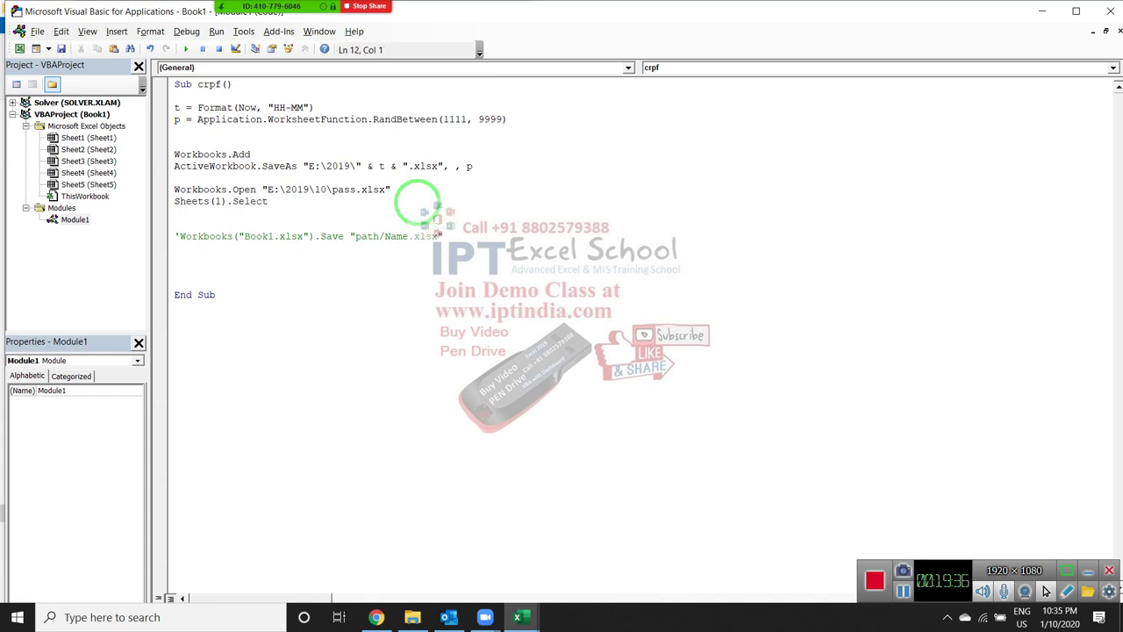
- Add Range("A65000").End(xlUp).Offset(1, 0).Value = t on the next line
text(range)
text((")
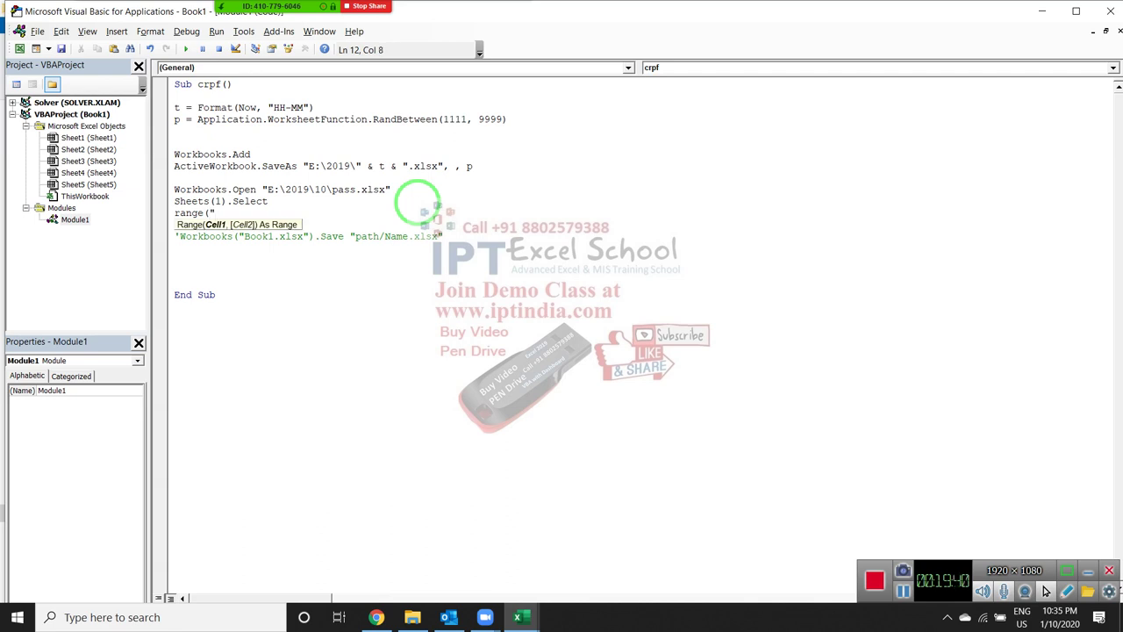
text(A1)
key(BackSpace)
text(65000)
text(").)
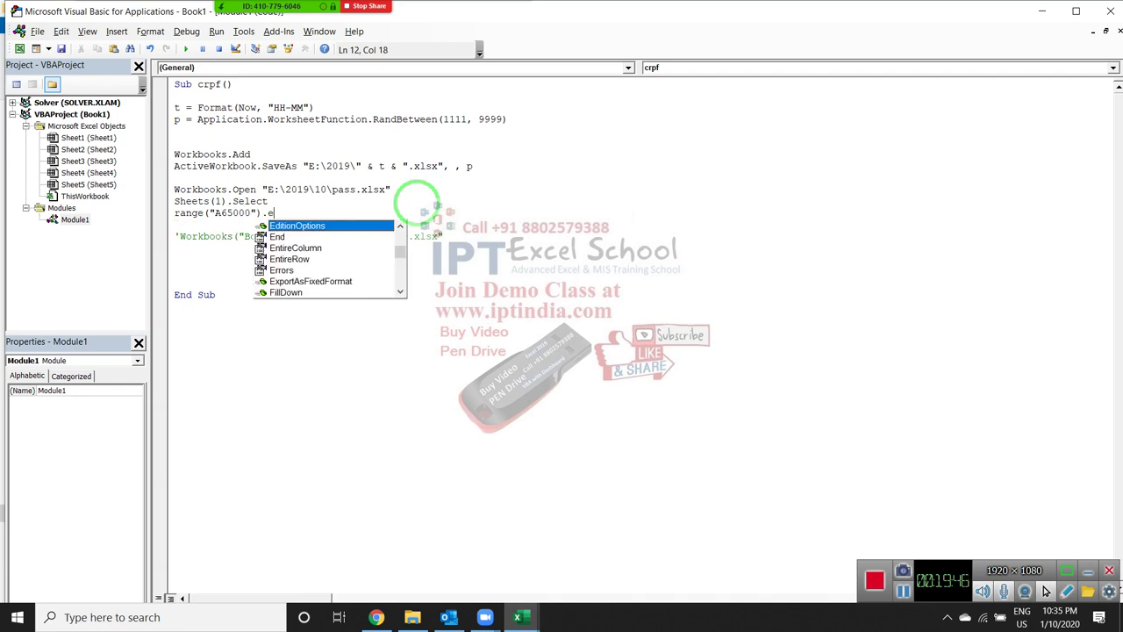
text(end()
key(Down)
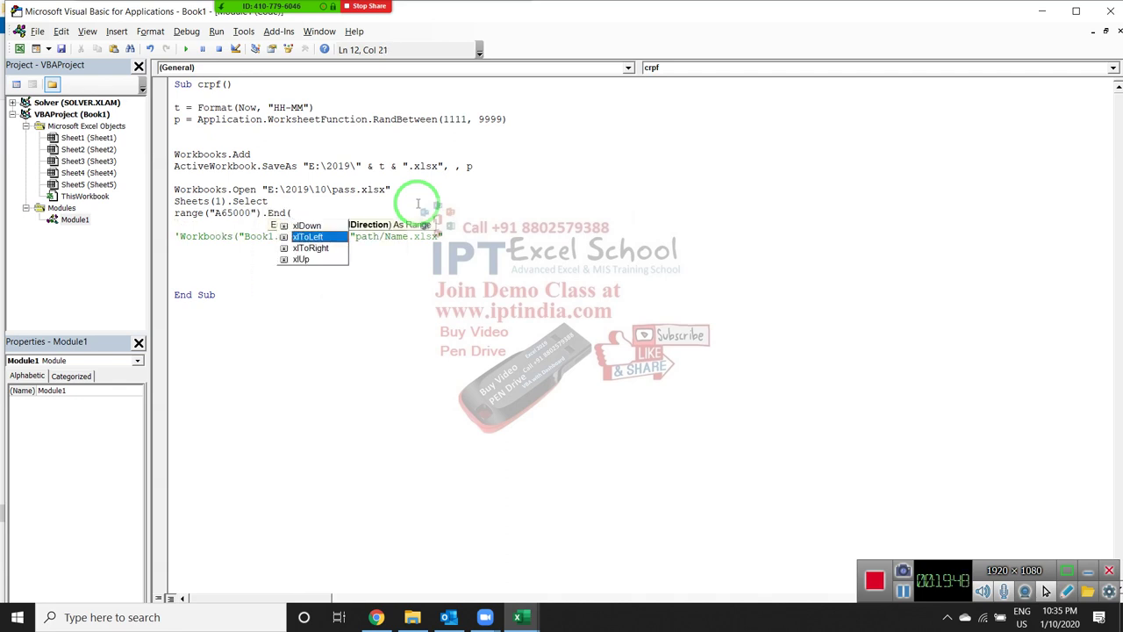
key(Down)
key(Down)
key(Tab)
text().)
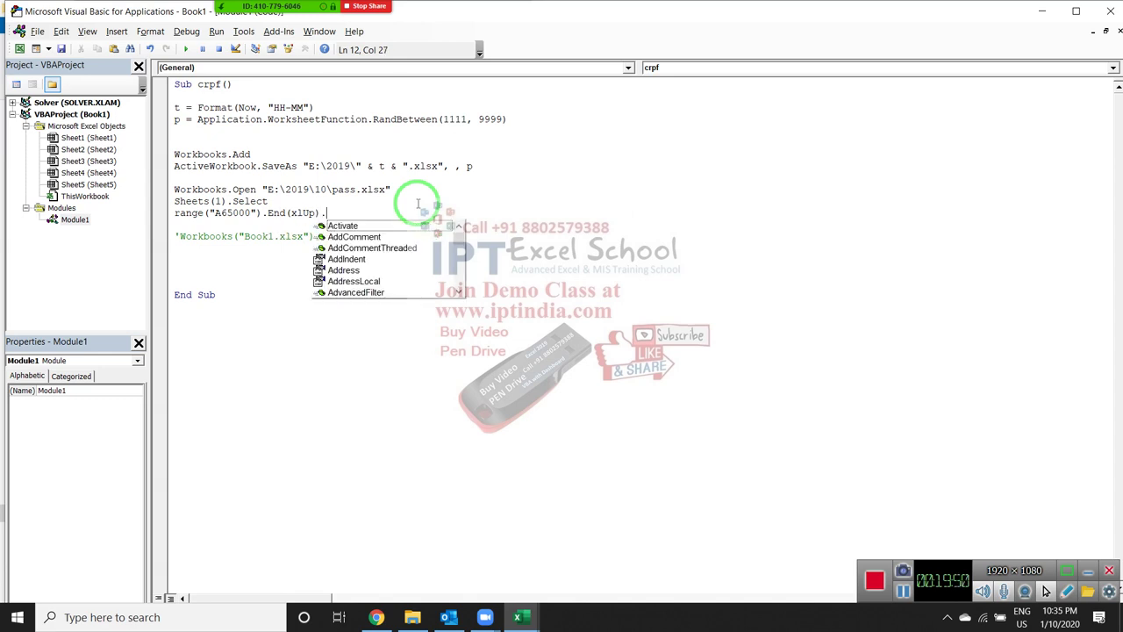
text(of)
key(Tab)
text(()
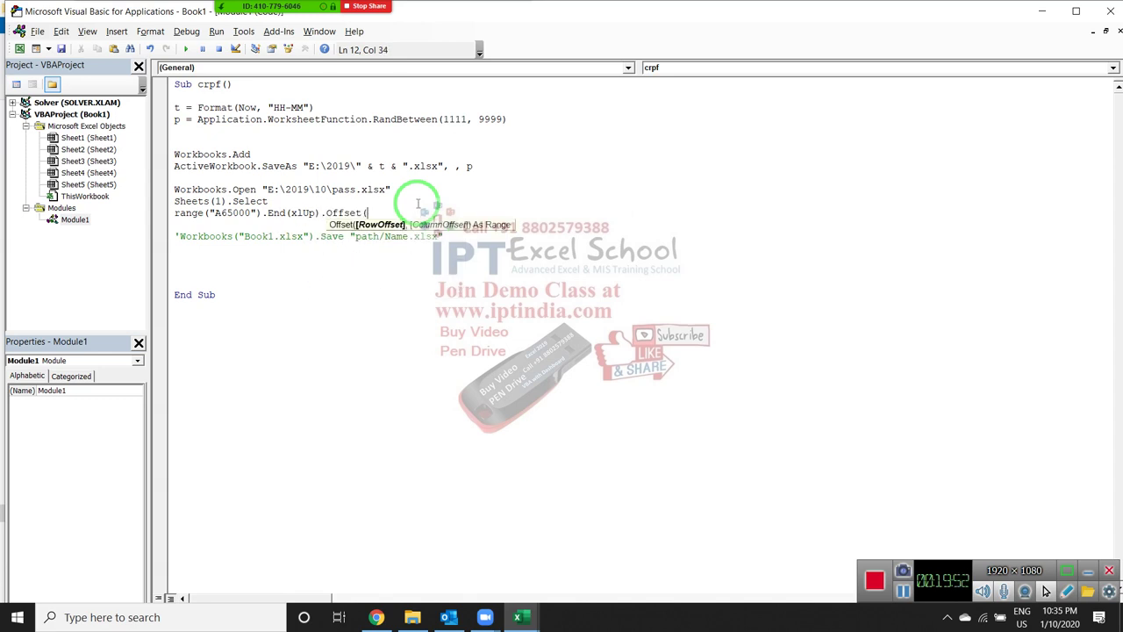
text(1)
text(,0).)
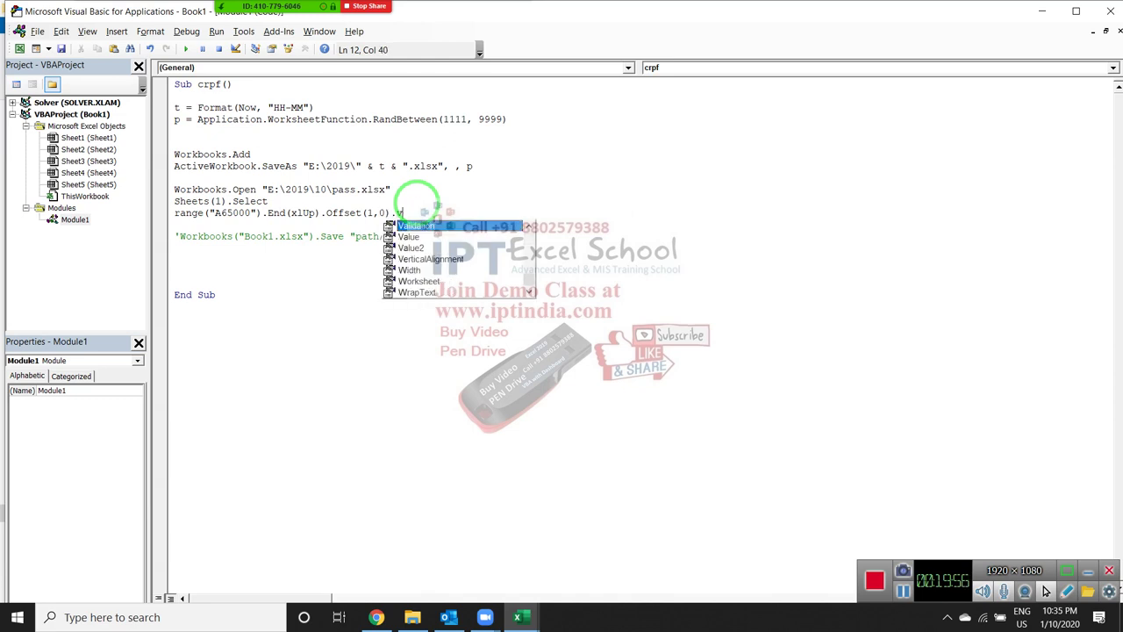
text(v)
key(Tab)
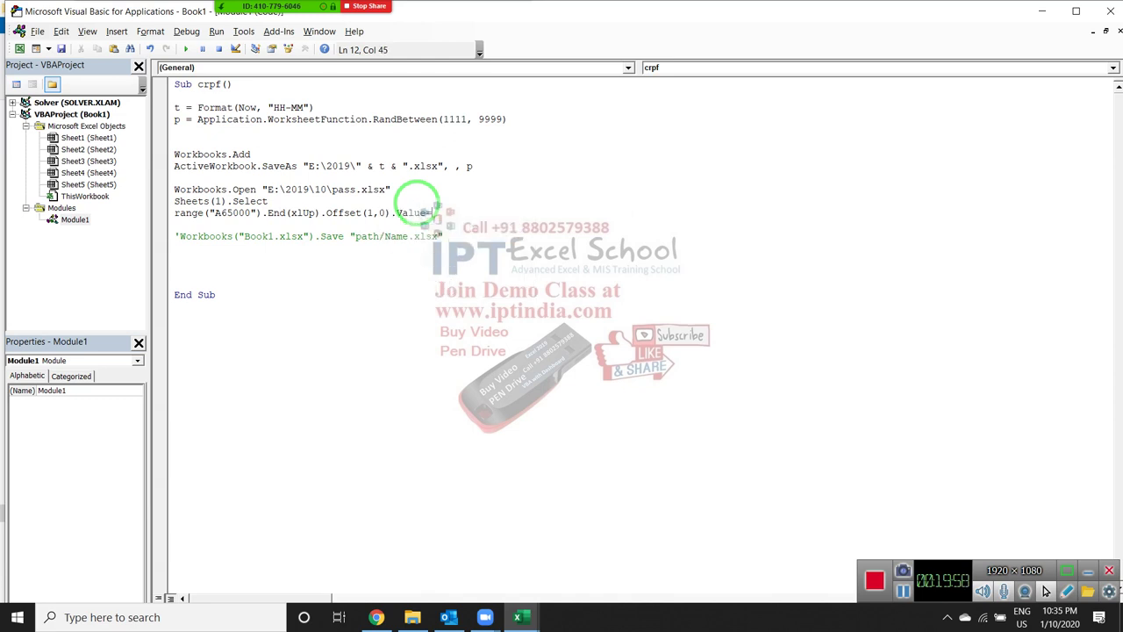
text(=)
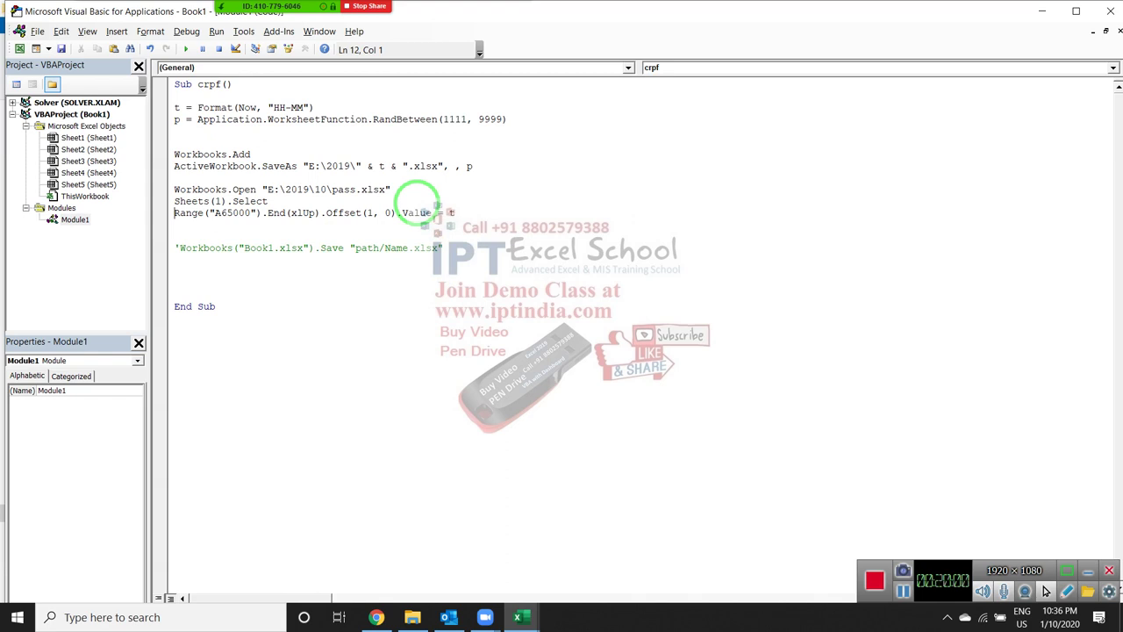
- Copy the Range line and paste a duplicate below it
key(shift+Down)
key(ctrl+c)
key(ctrl+v)
key(ctrl+v)
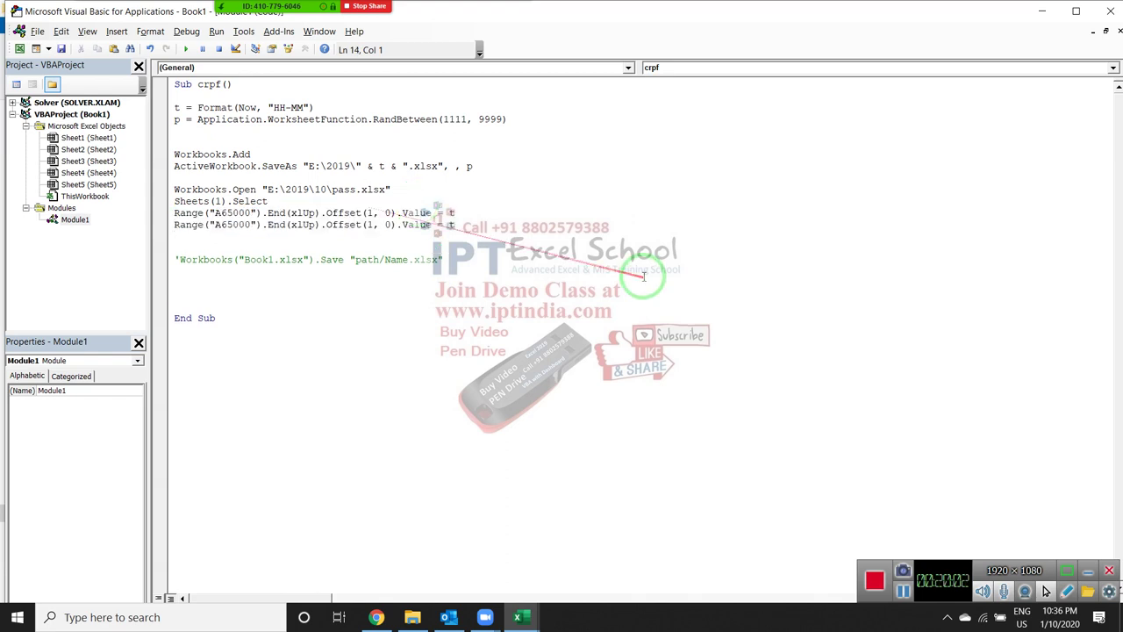
- Change the copy to Offset(0, 1).Value = P and add ActiveWorkbook.Close True below it
click(369, 224)
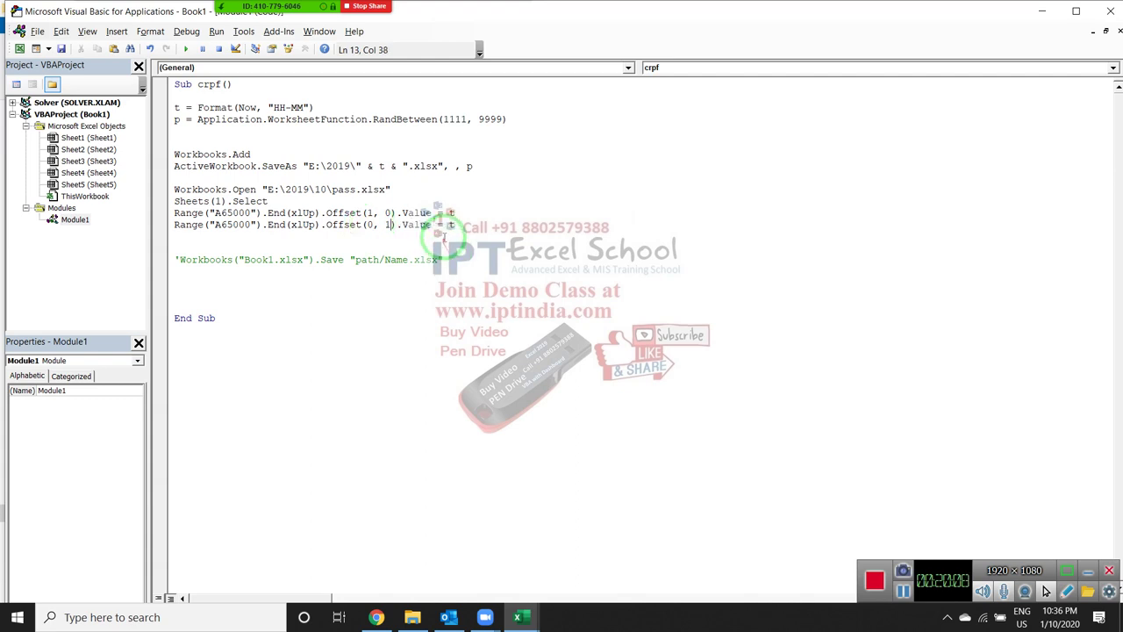
double_click(451, 225)
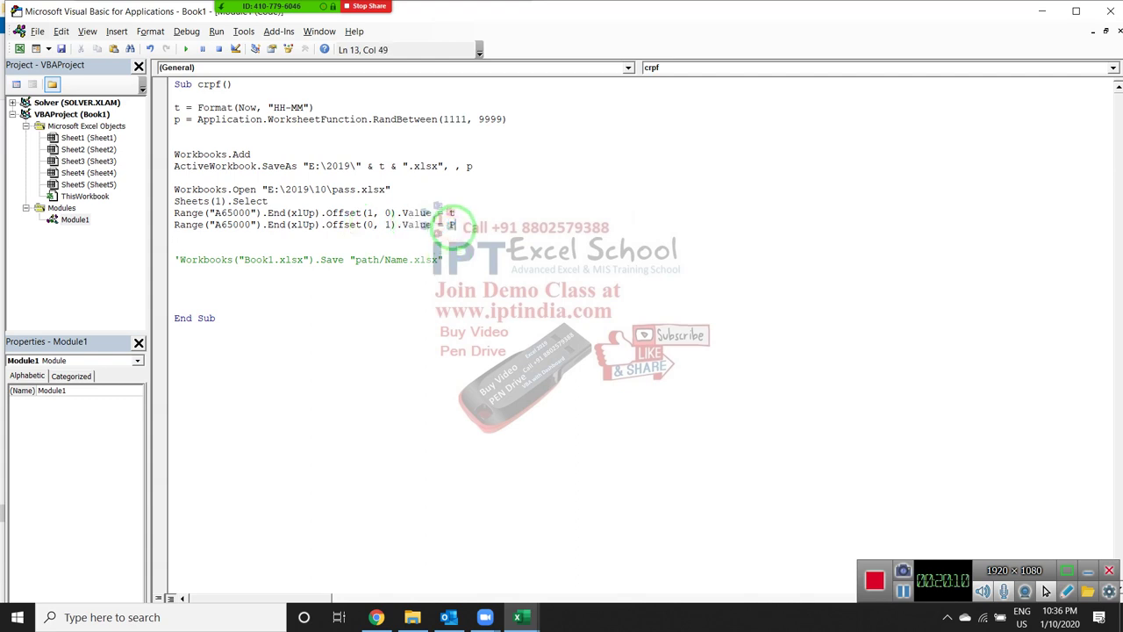
key(Return)
text(activeworkbook)
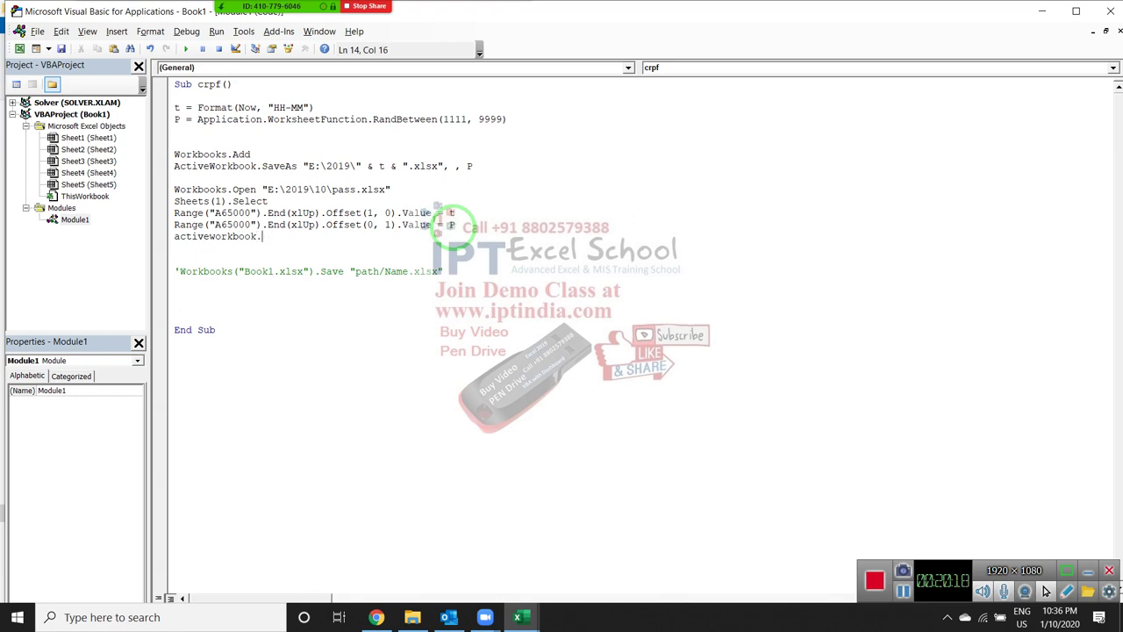
text(.Close true)
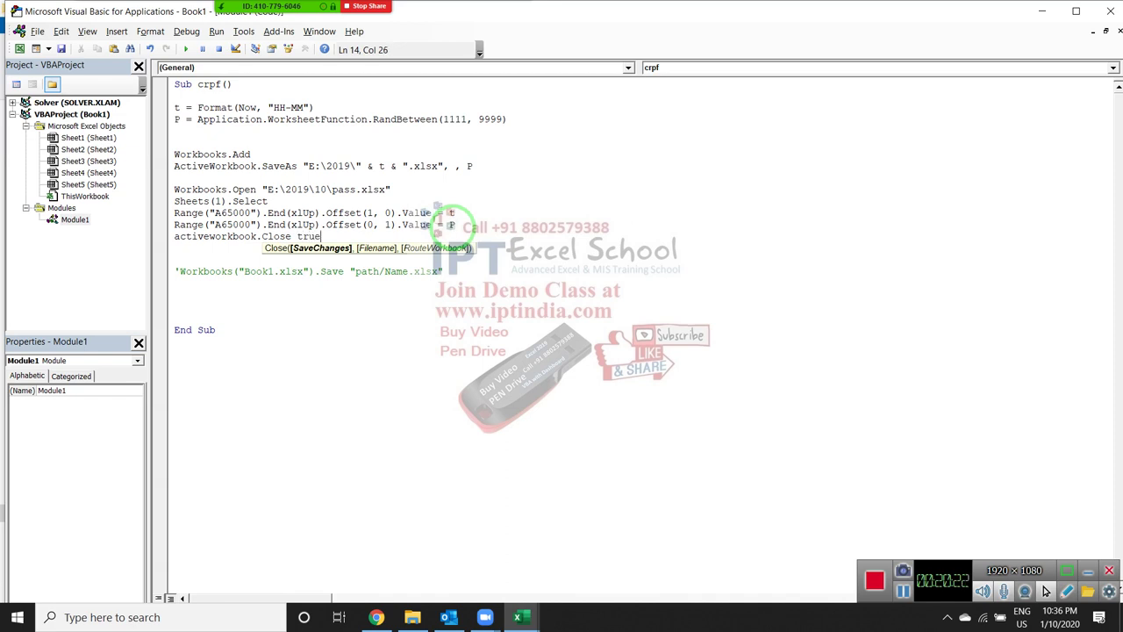
key(Return)
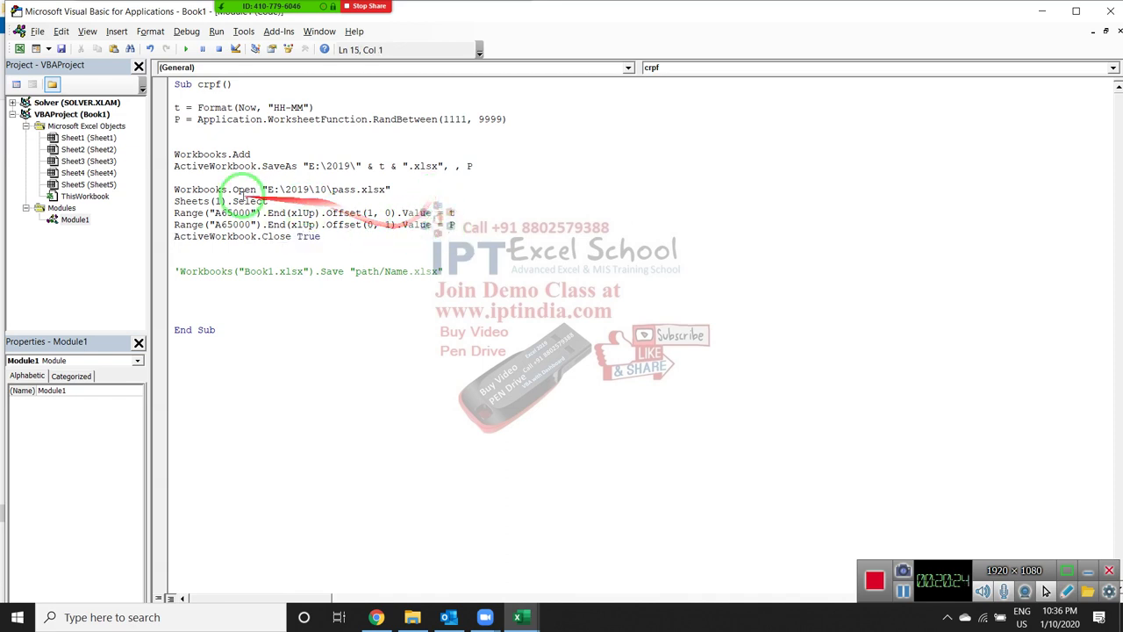
- Add ActiveWorkbook.Close True on a new line directly after the SaveAs line
click(180, 166)
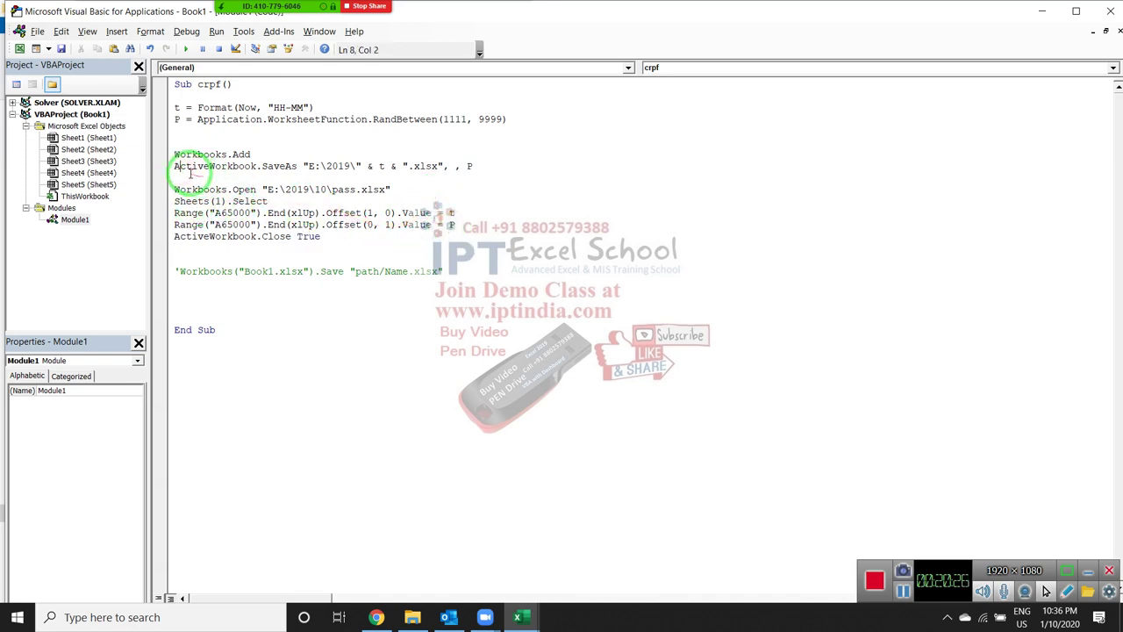
click(186, 168)
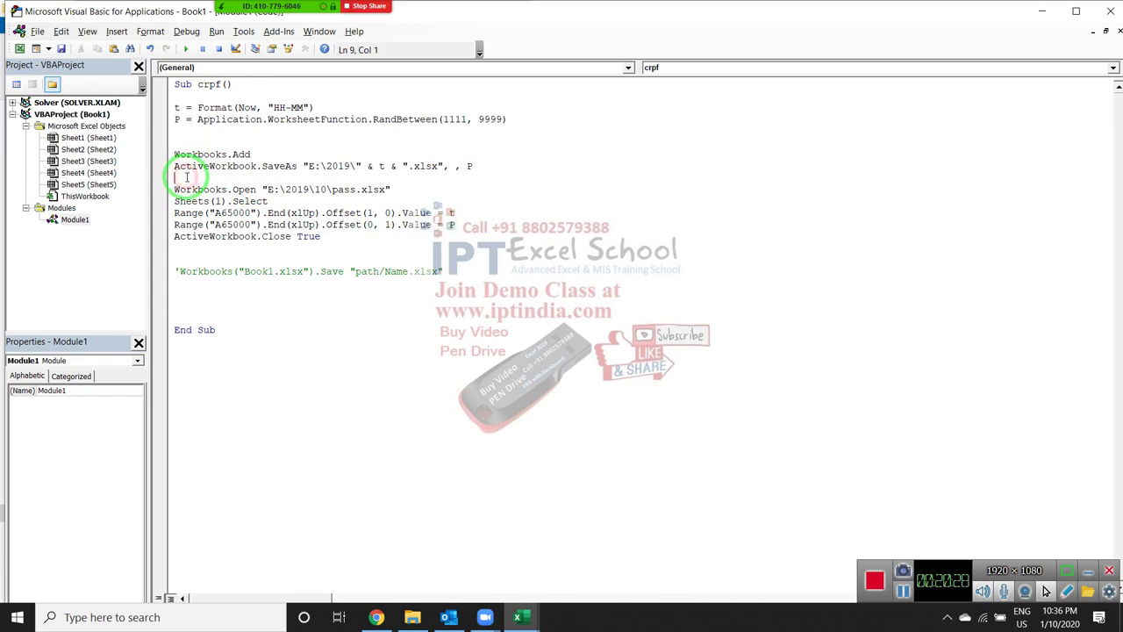
key(Return)
text(activeworkbook)
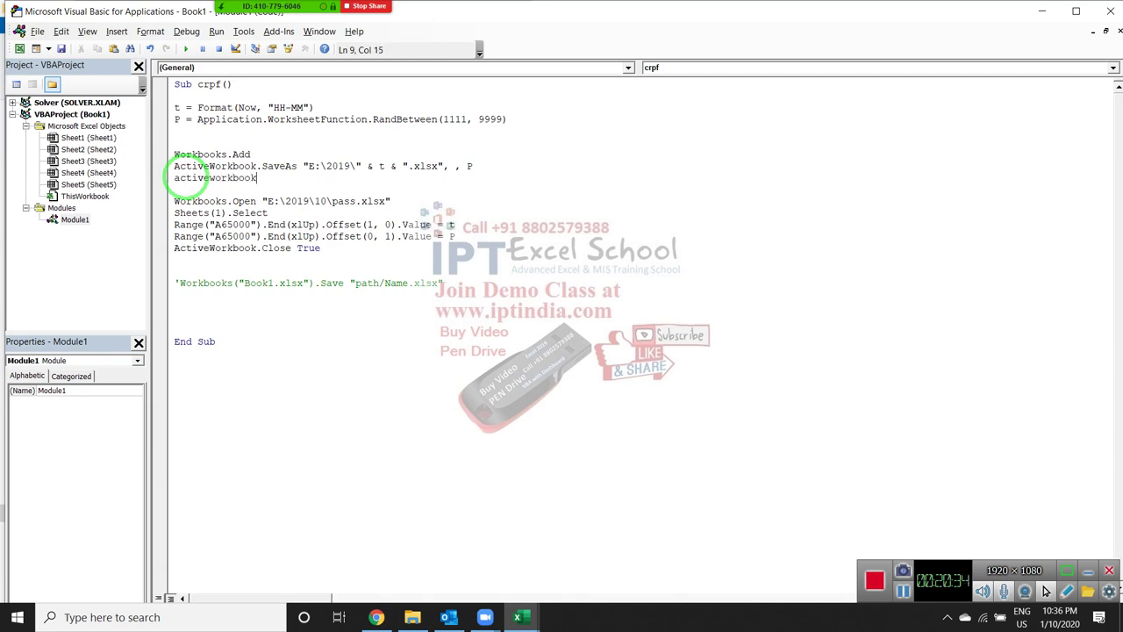
text(.cl)
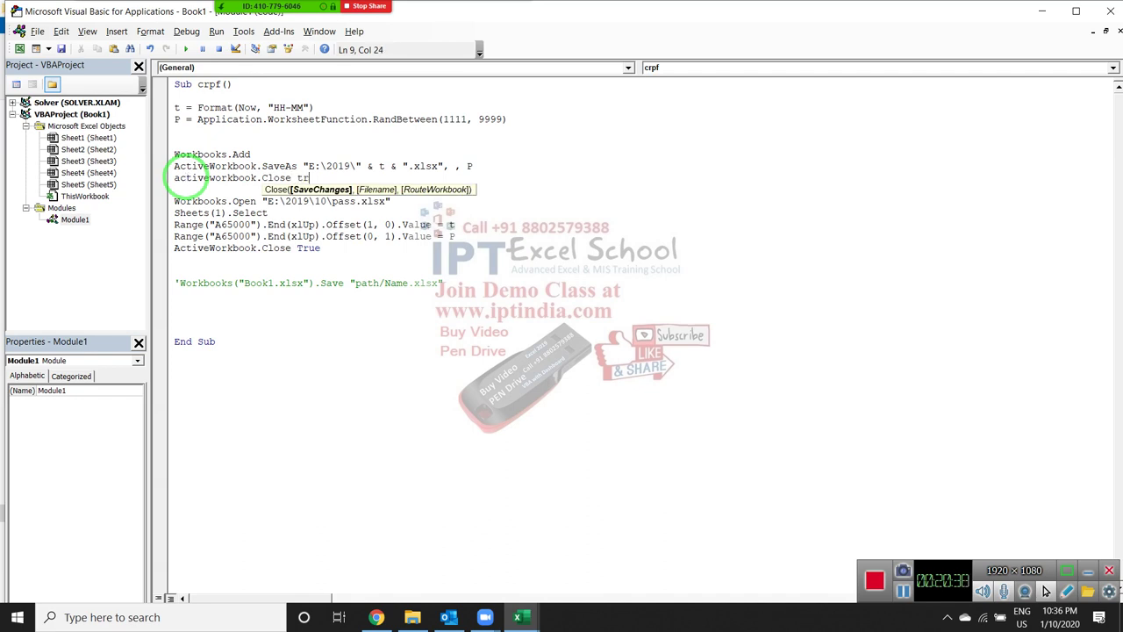
key(Down)
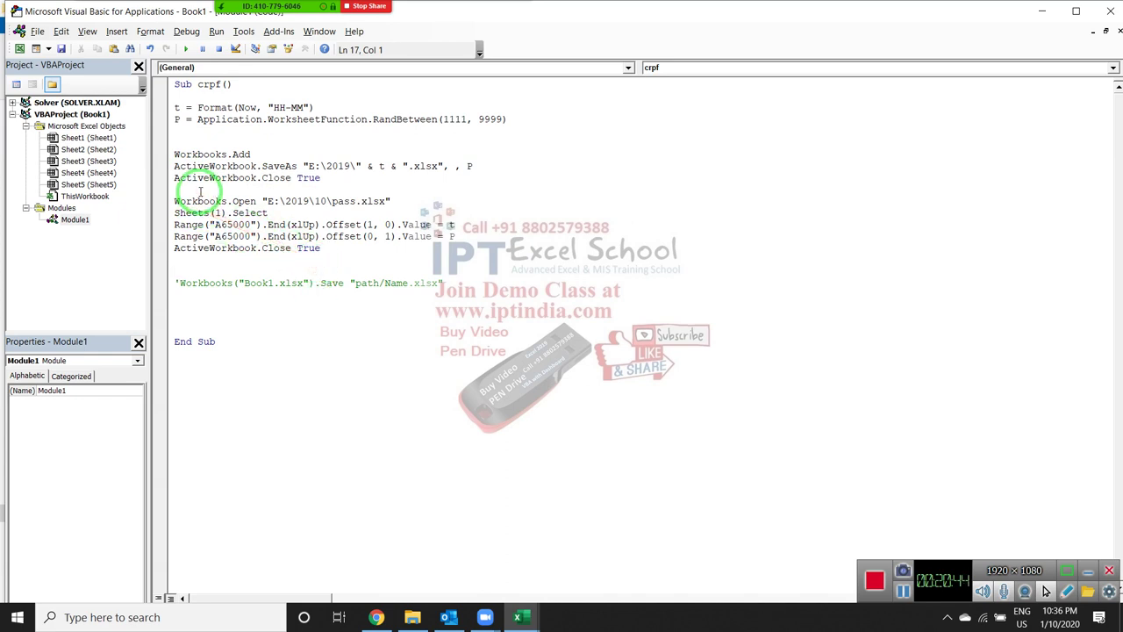
- Review the new Close True line, the pass.xlsx folder path and the Sheets(1).Select line
drag(159, 177, 207, 182)
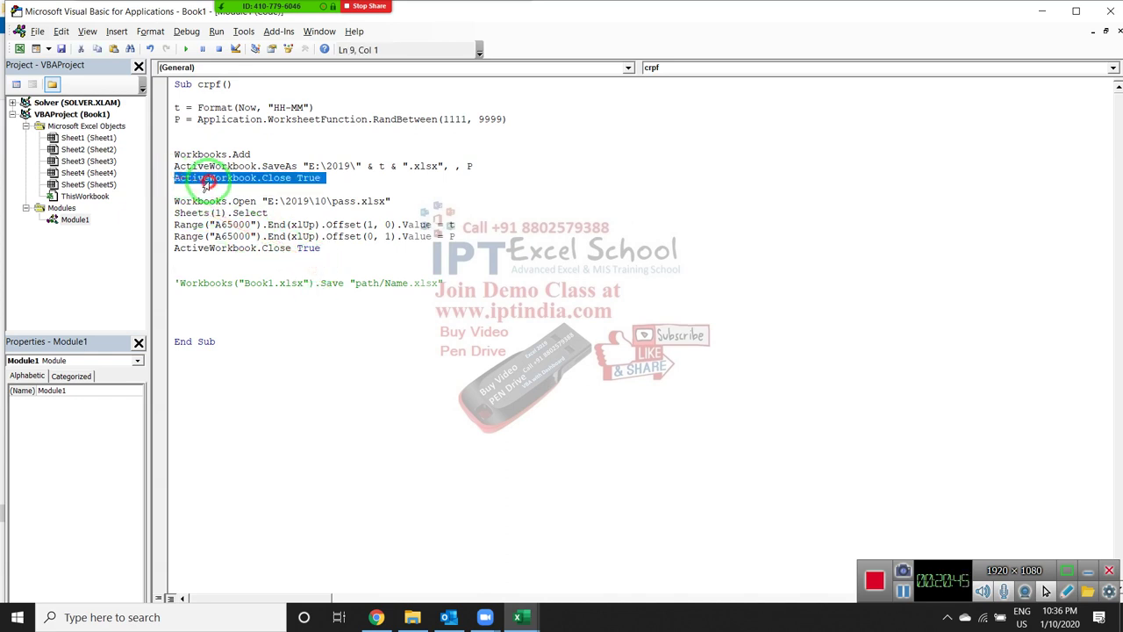
double_click(300, 176)
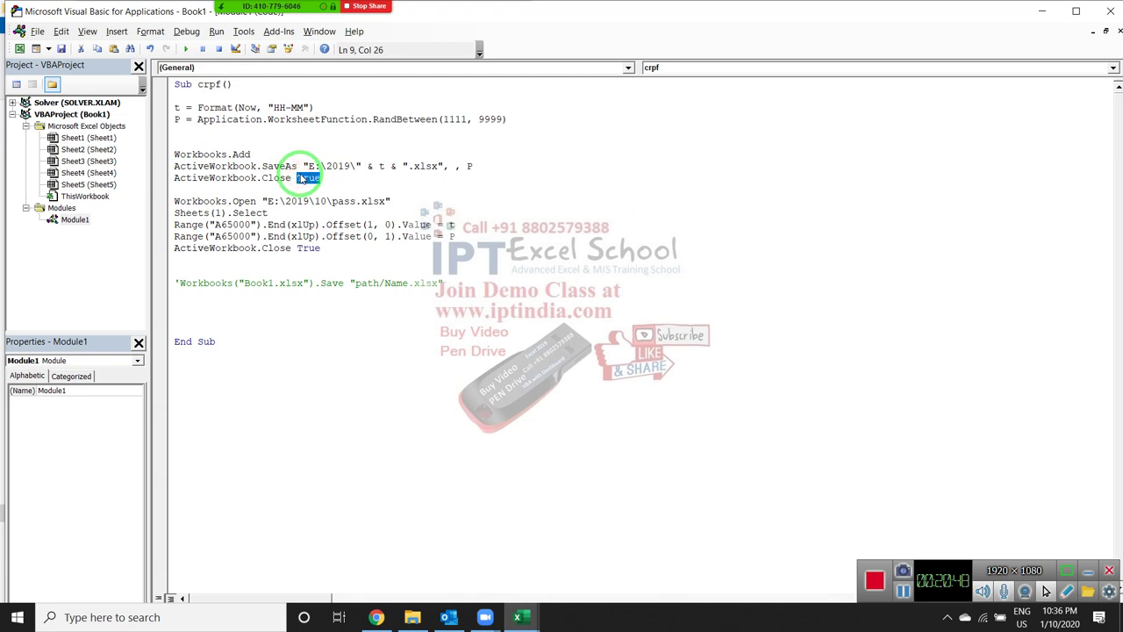
double_click(320, 201)
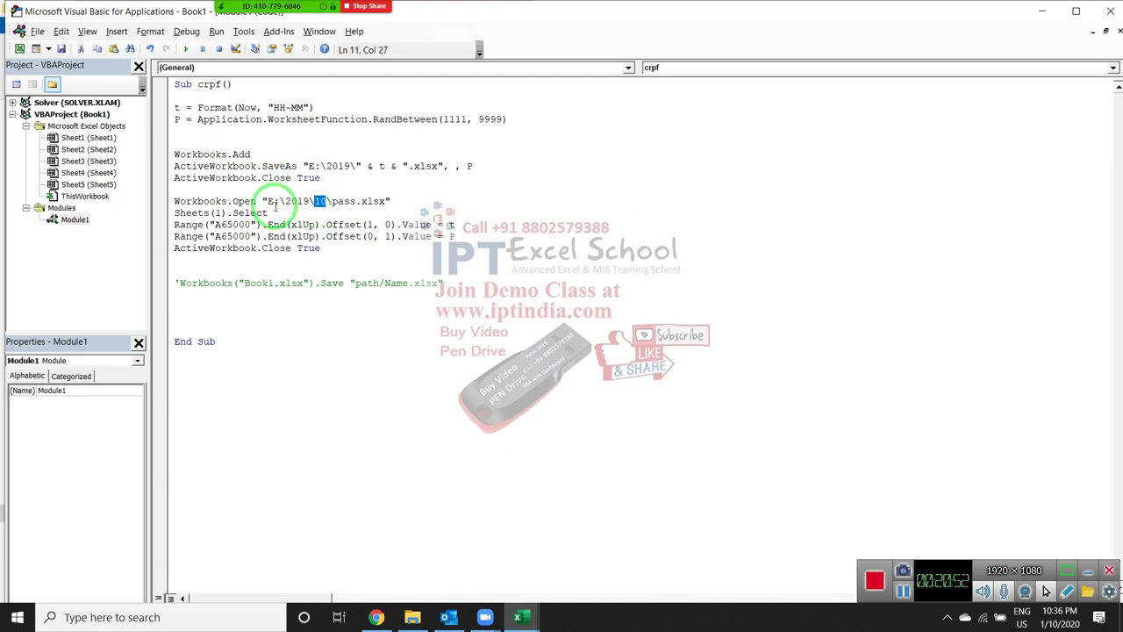
click(273, 211)
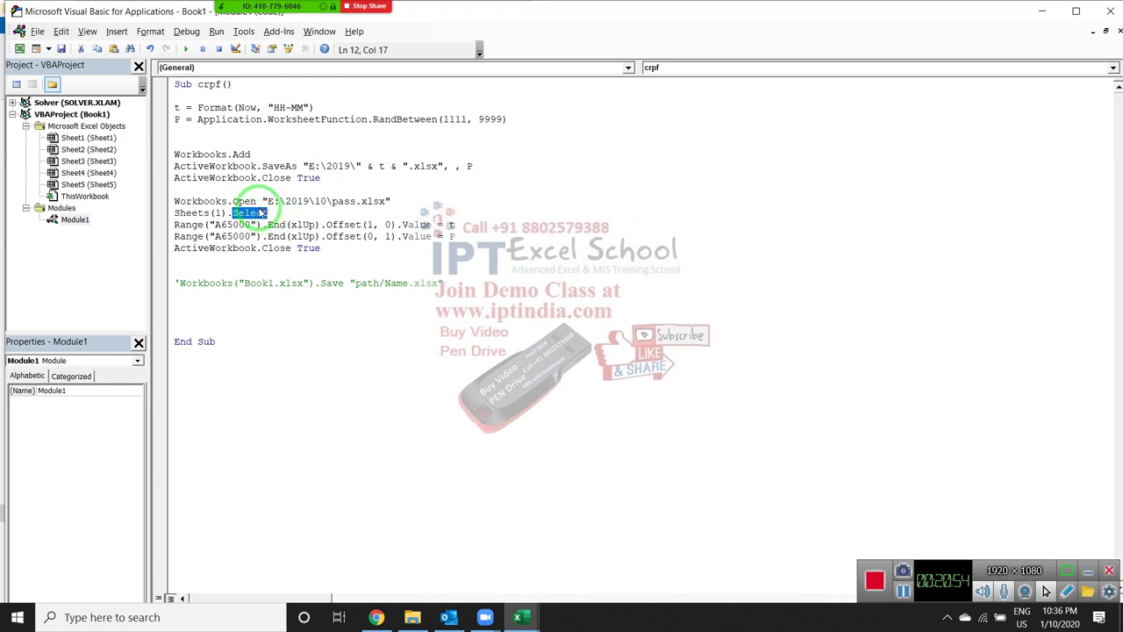
double_click(216, 213)
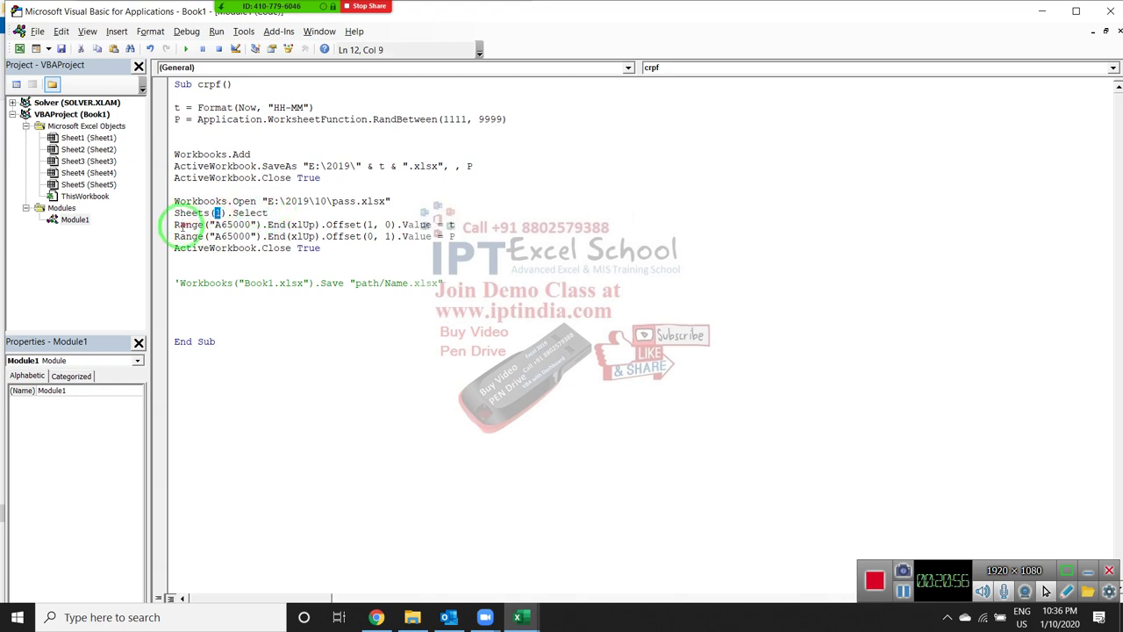
- Insert blank lines before the final ActiveWorkbook.Close True and before the Range lines
click(172, 247)
key(Return)
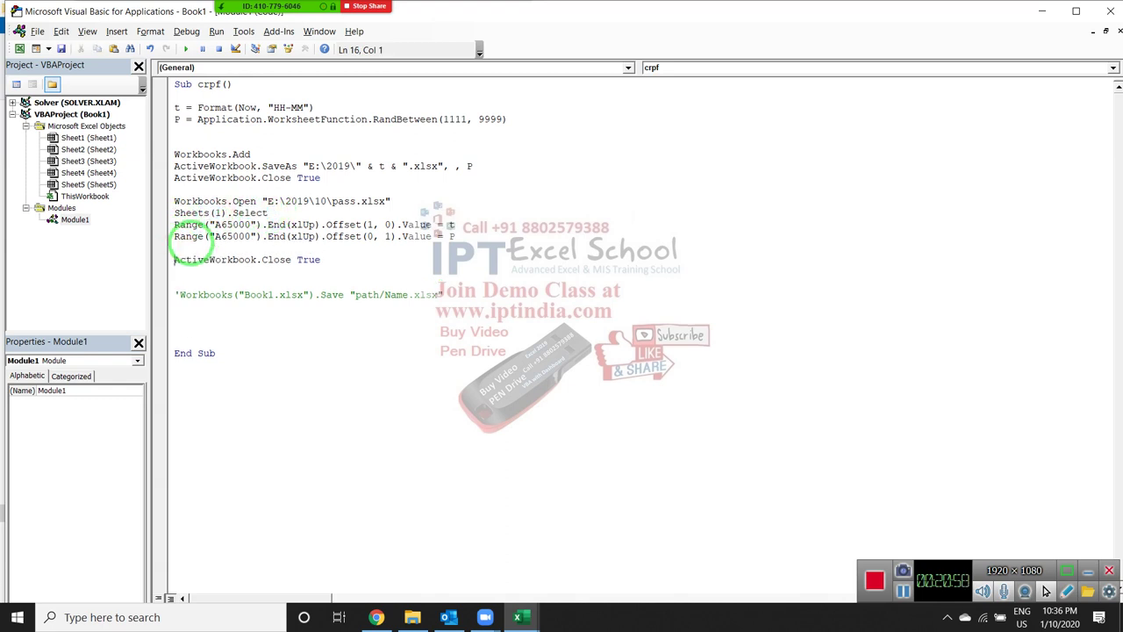
key(Return)
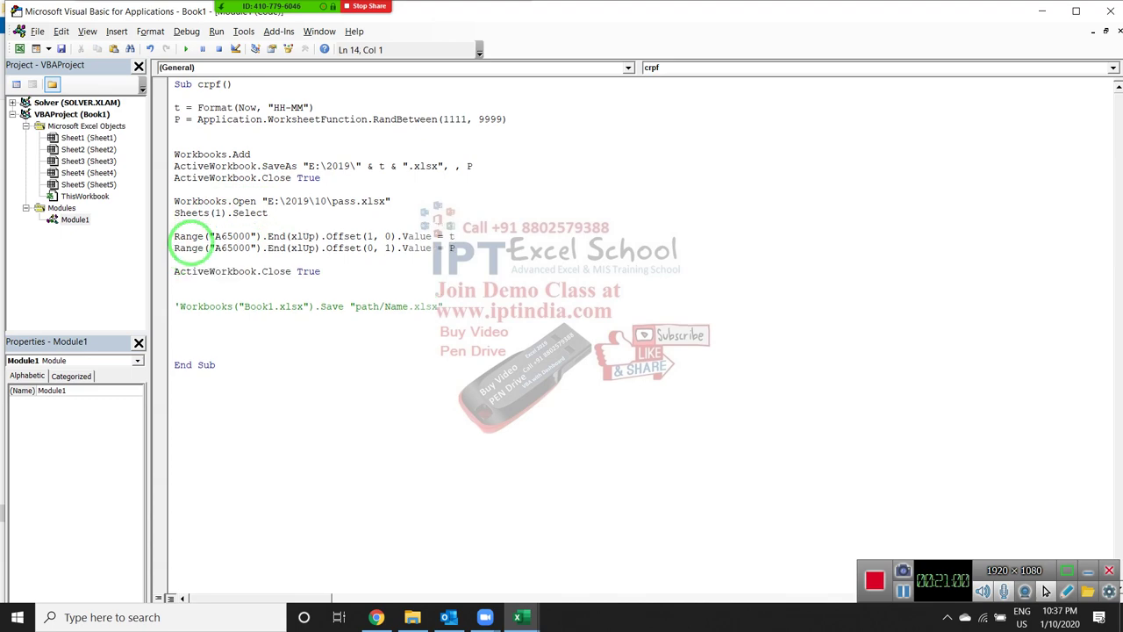
- In Book1, clear the RANDBETWEEN value from A1 and jump to cell A65000
key(alt+Tab)
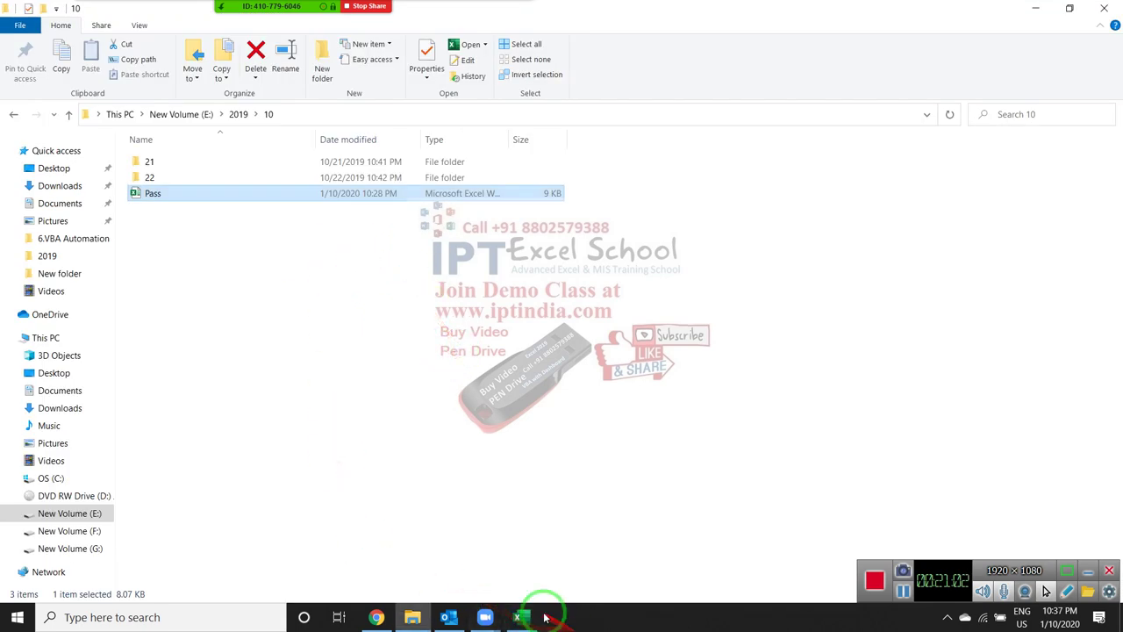
mouse_move(519, 608)
click(484, 566)
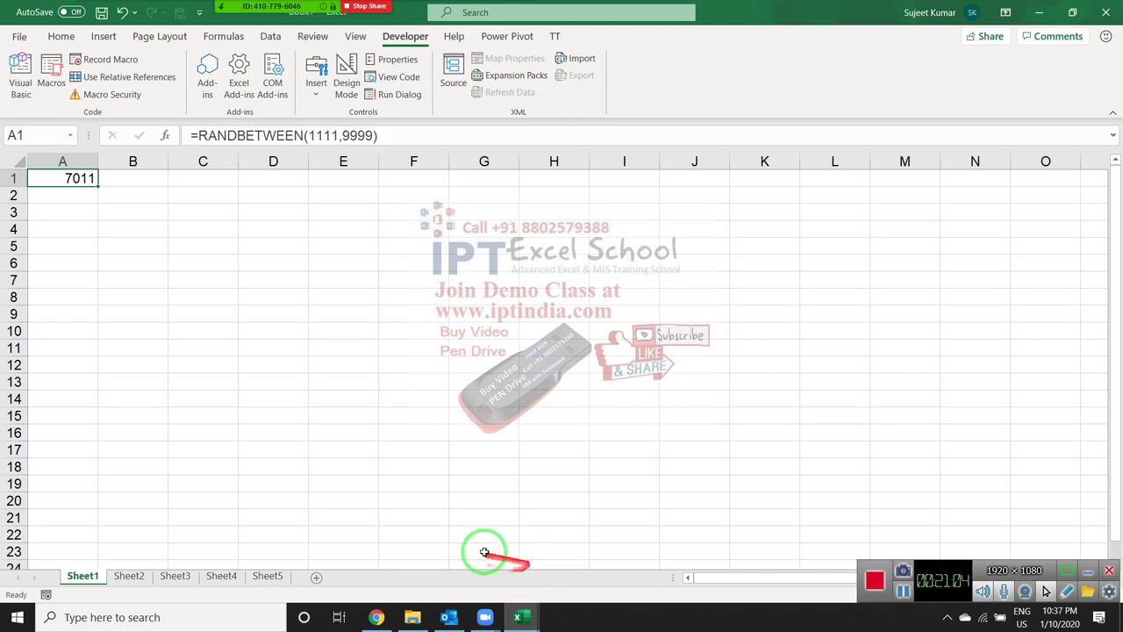
key(Delete)
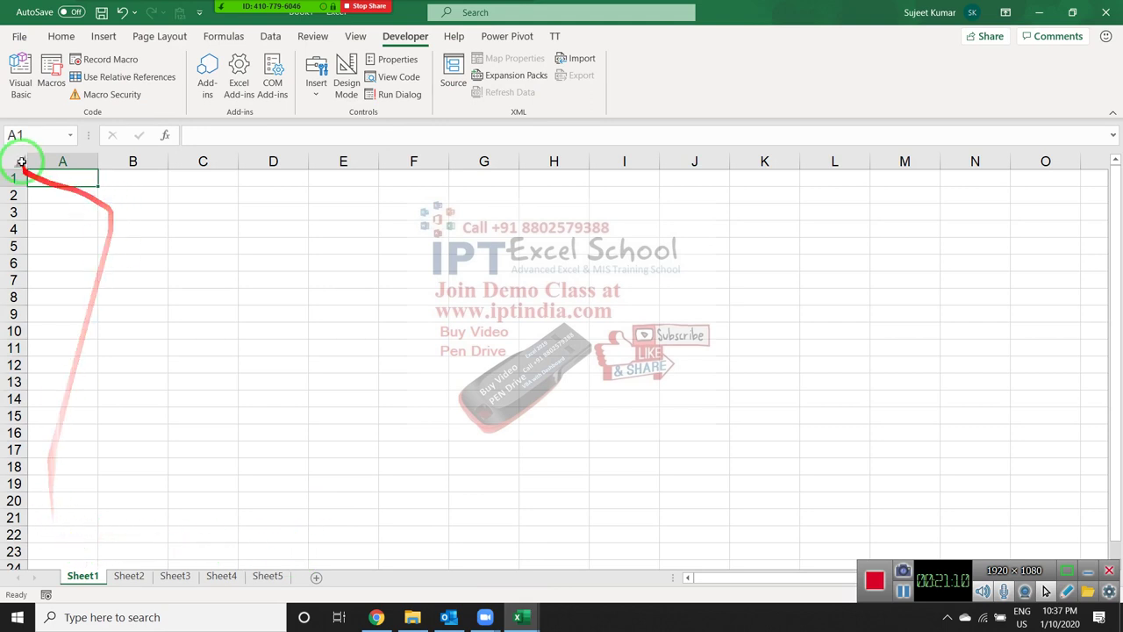
click(25, 131)
text(a65000)
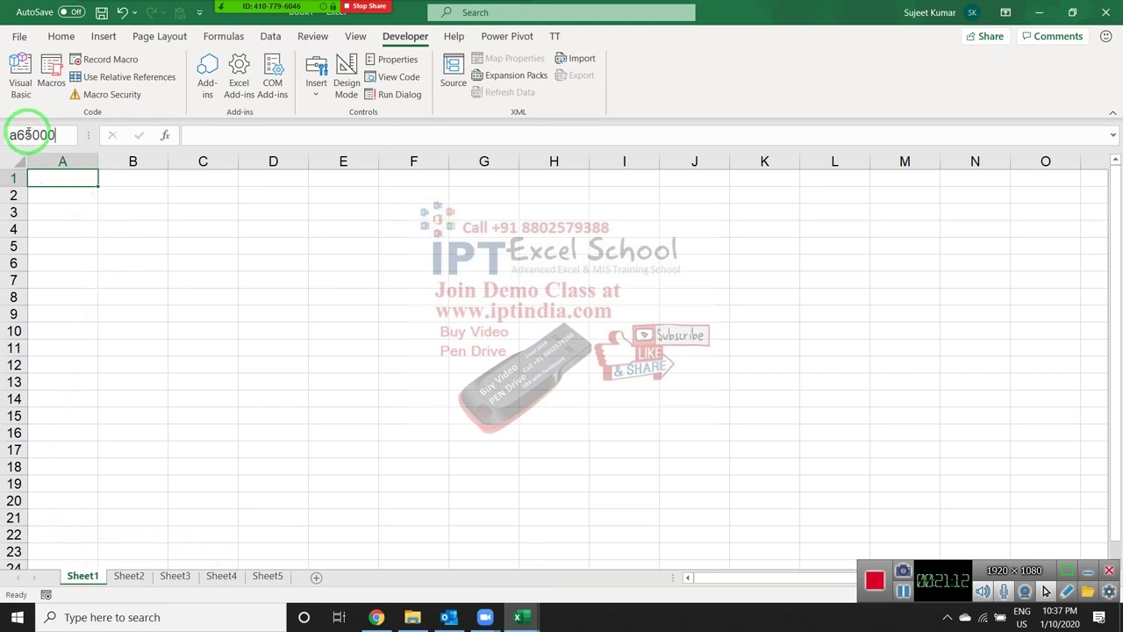
key(Return)
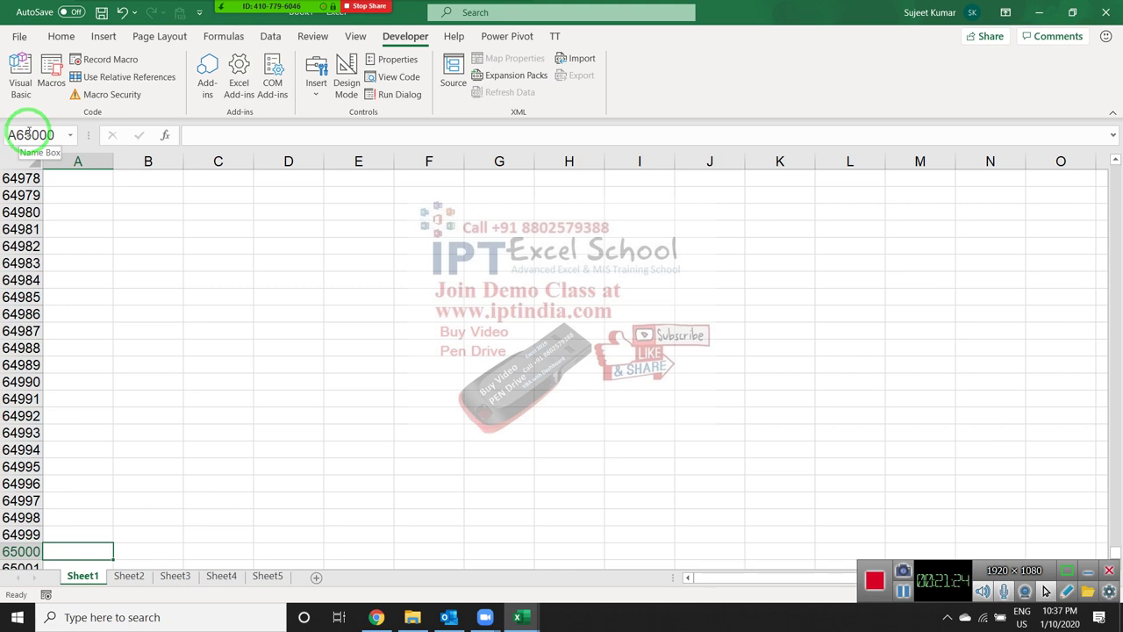
- Return to the top of the sheet, select A2, and switch back to the Module1 code
key(ctrl+Home)
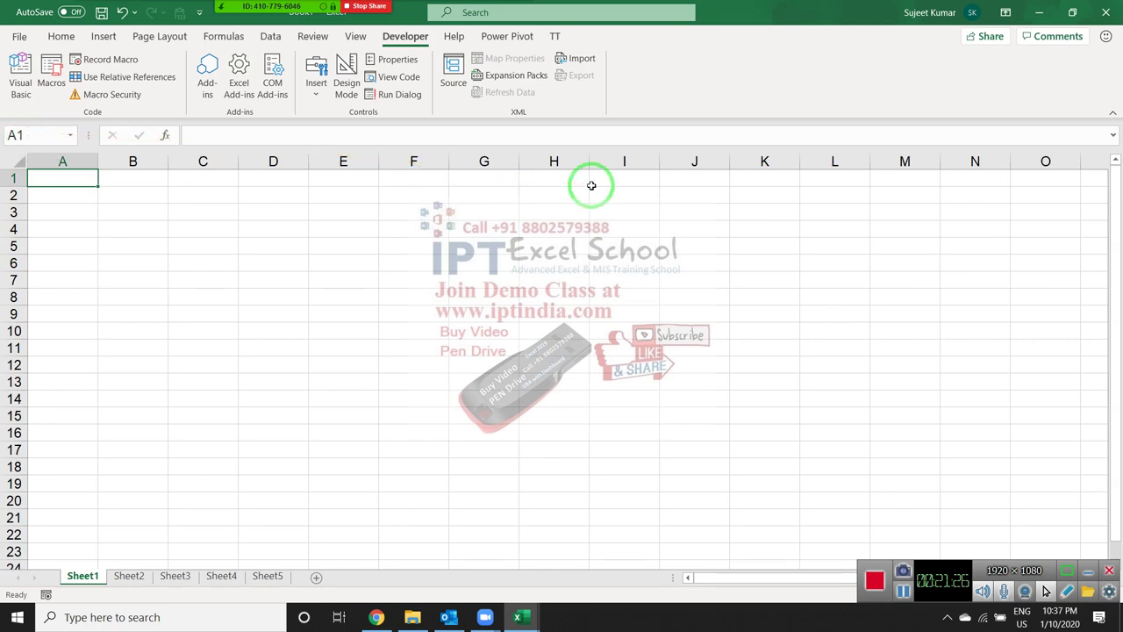
key(alt+Tab)
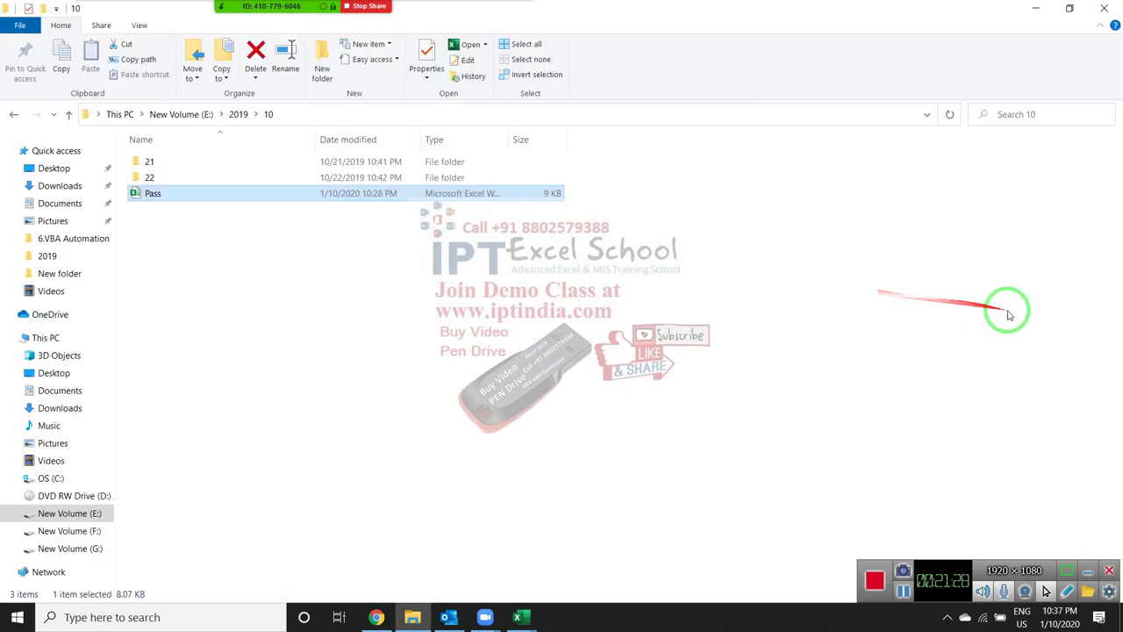
key(alt+Tab)
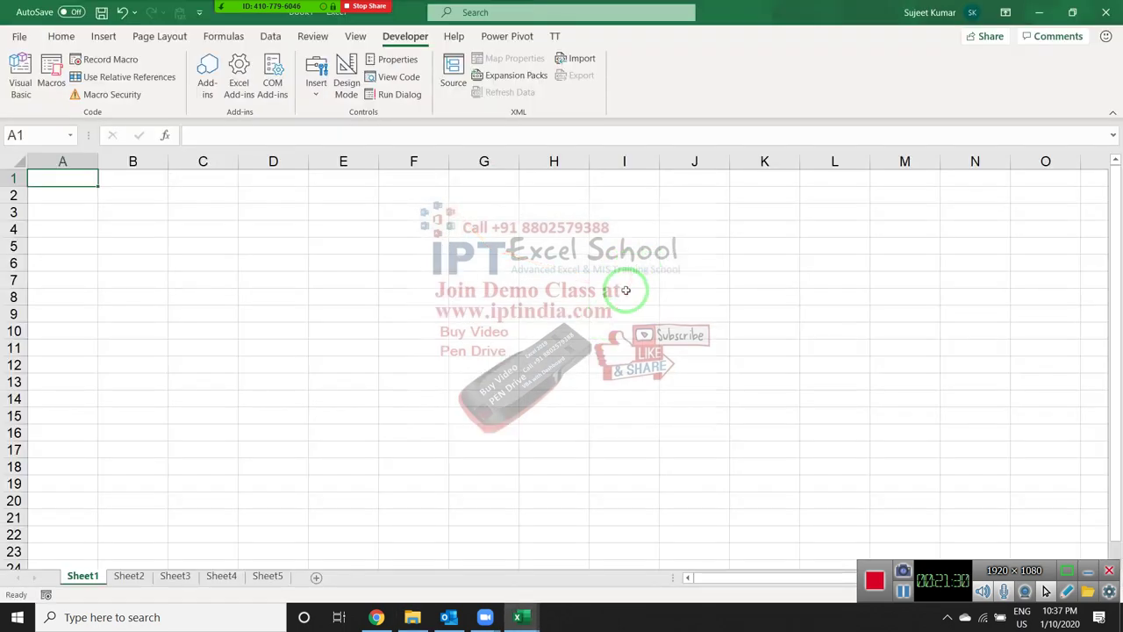
key(Down)
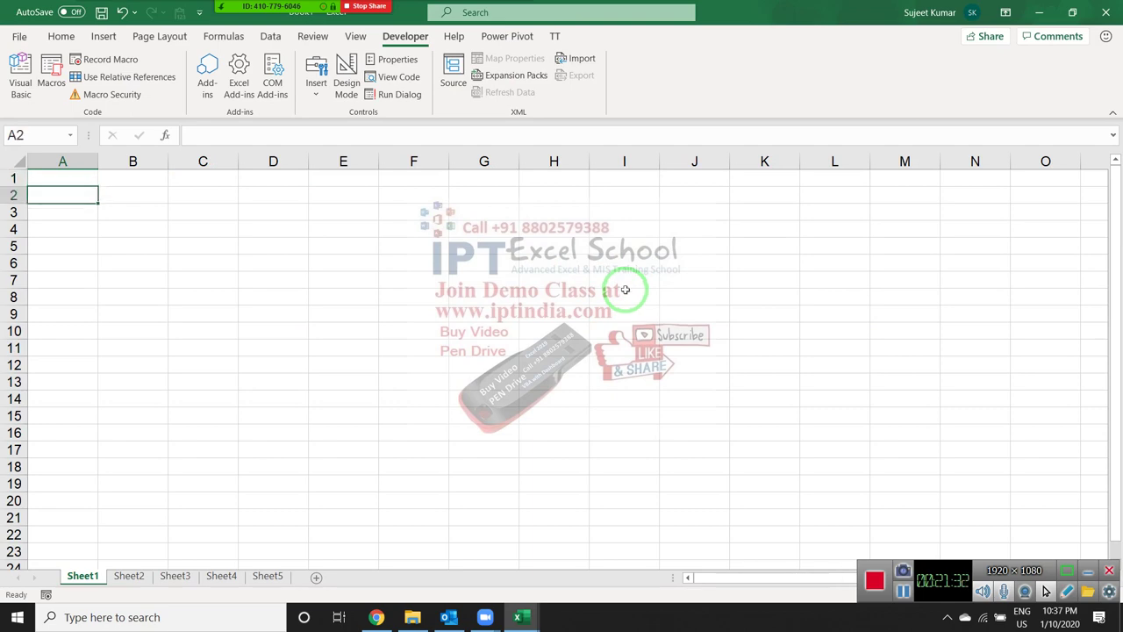
key(alt+Tab)
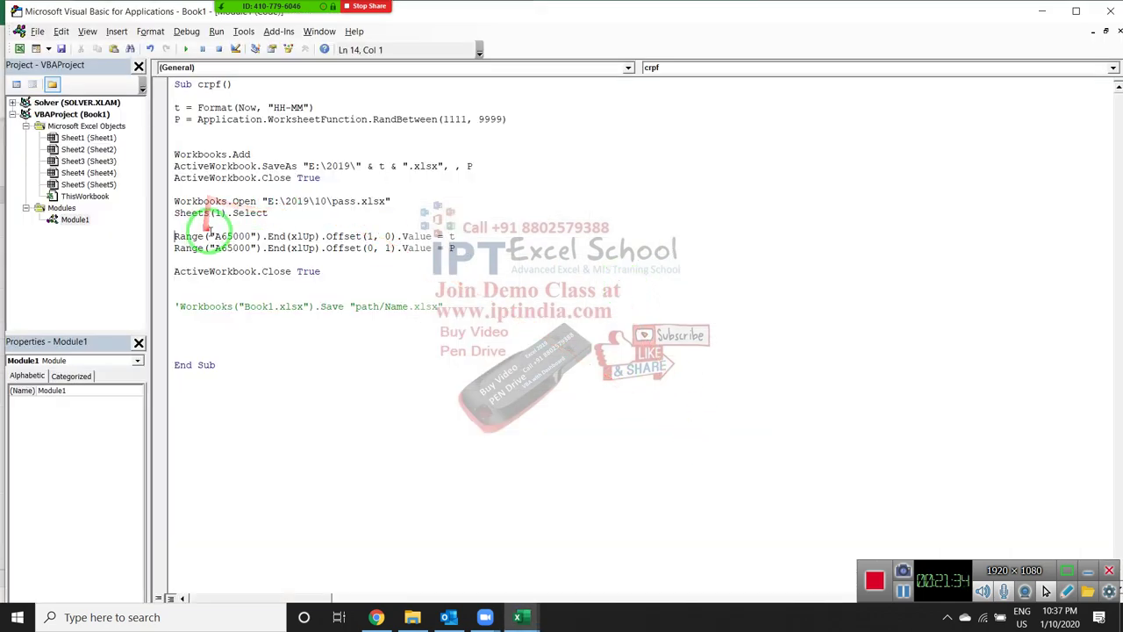
- Inspect the first logging line's A65000 and xlUp reference, its row offset and the logged t
double_click(227, 236)
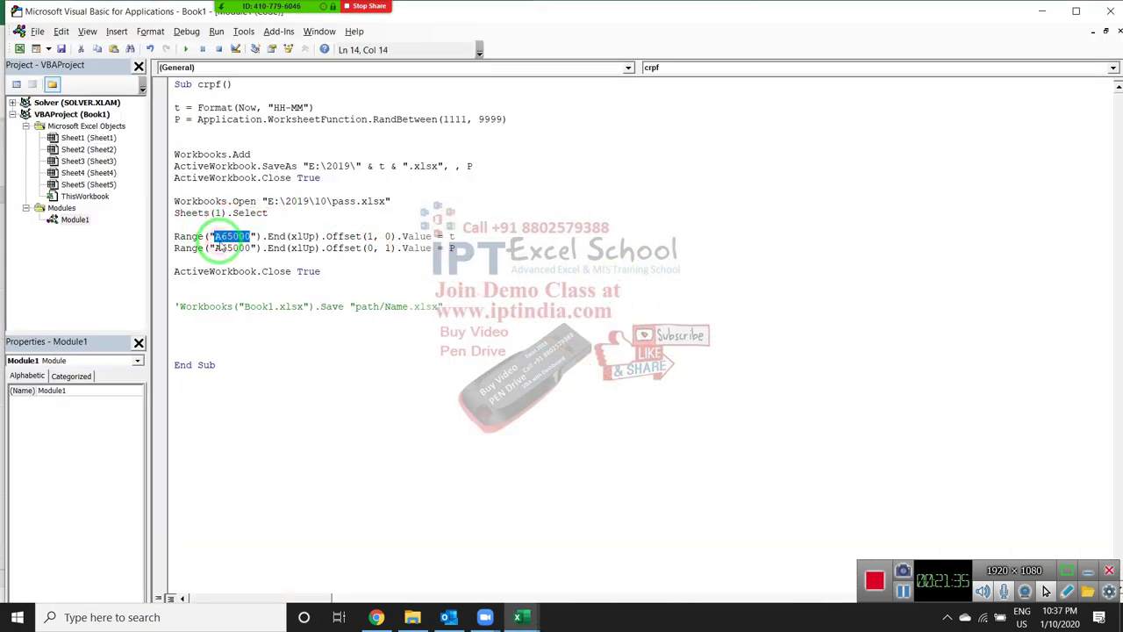
double_click(300, 237)
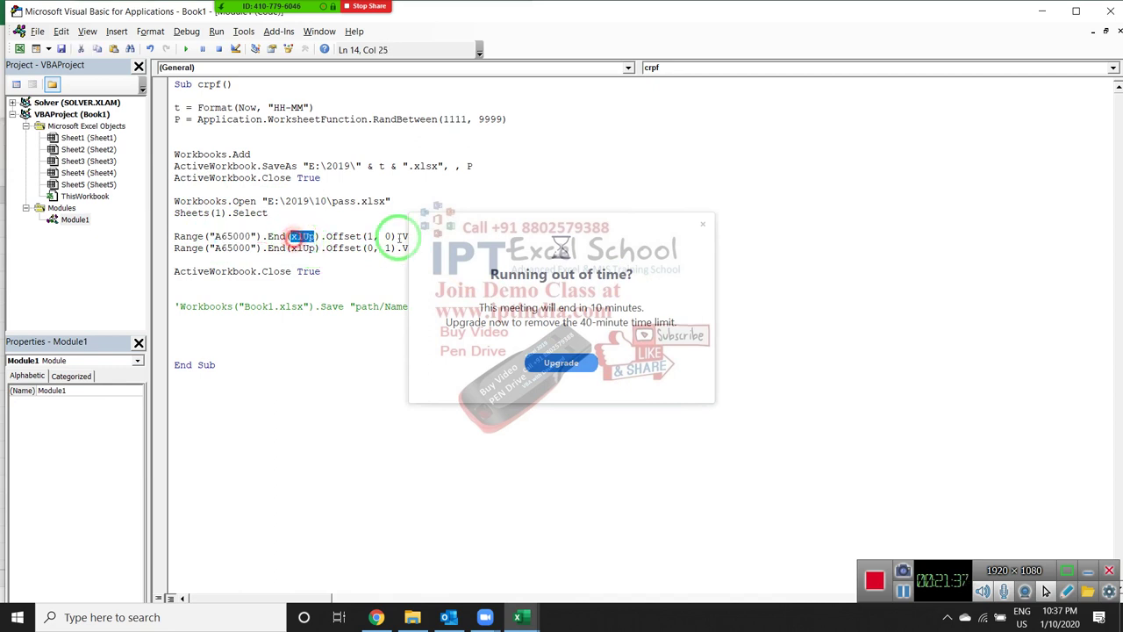
click(702, 227)
double_click(374, 236)
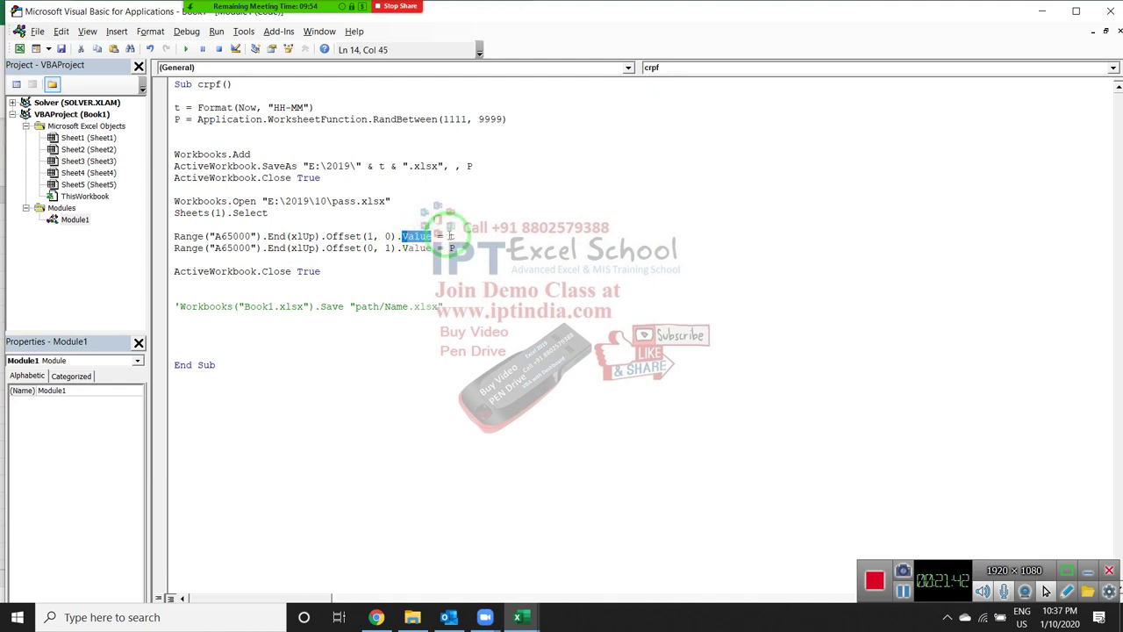
double_click(451, 236)
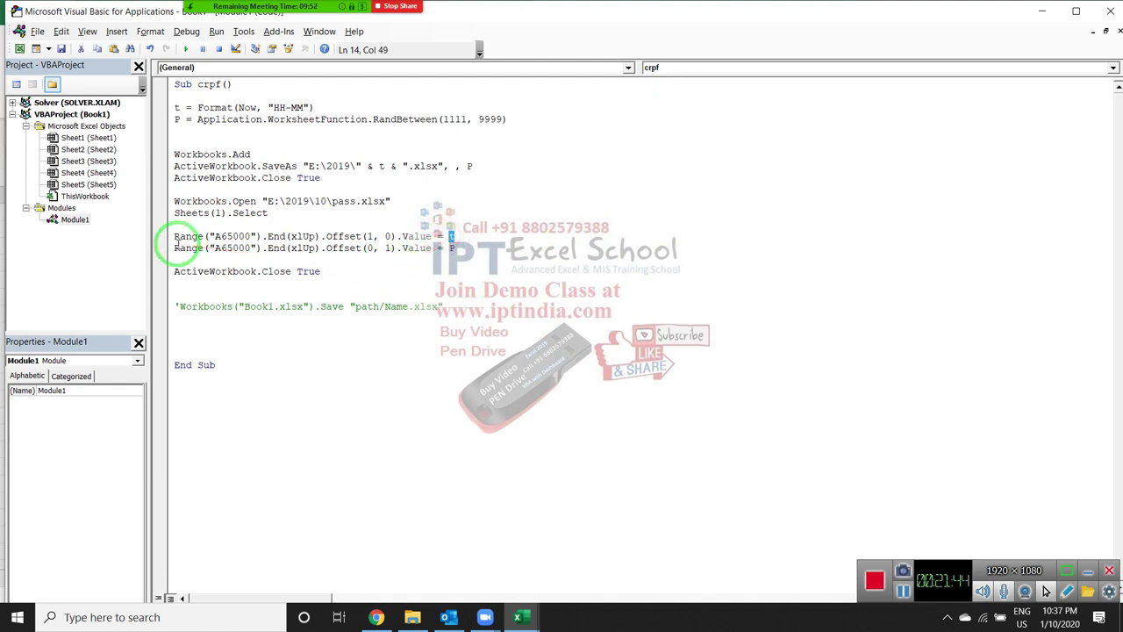
- Set the password line to Offset(0, 1) so P lands beside t on the new row
double_click(368, 247)
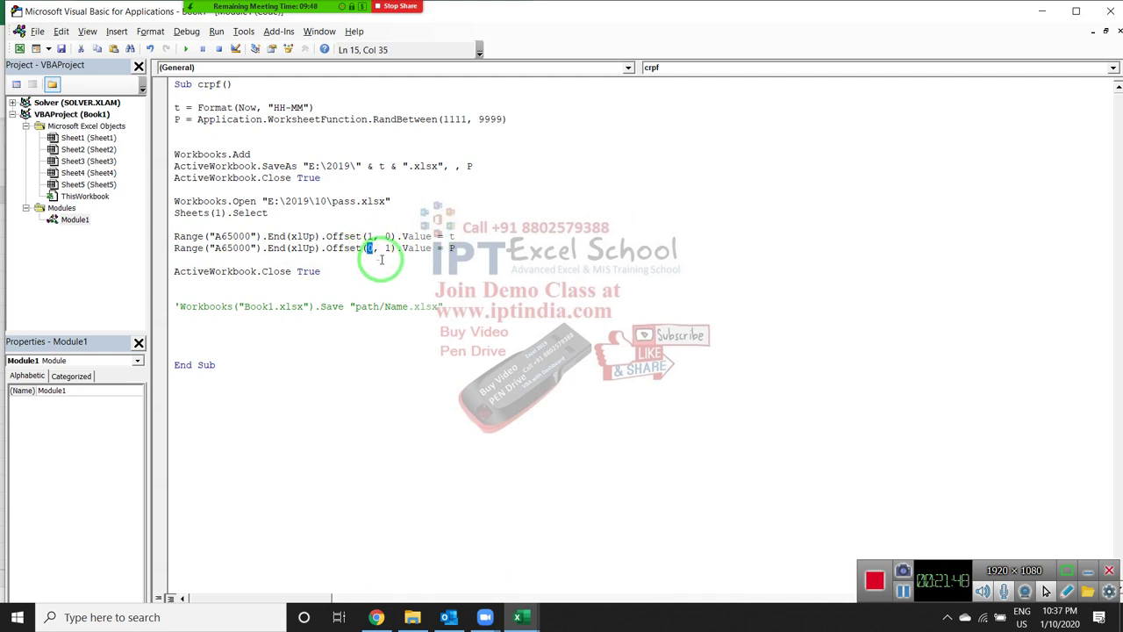
text(01)
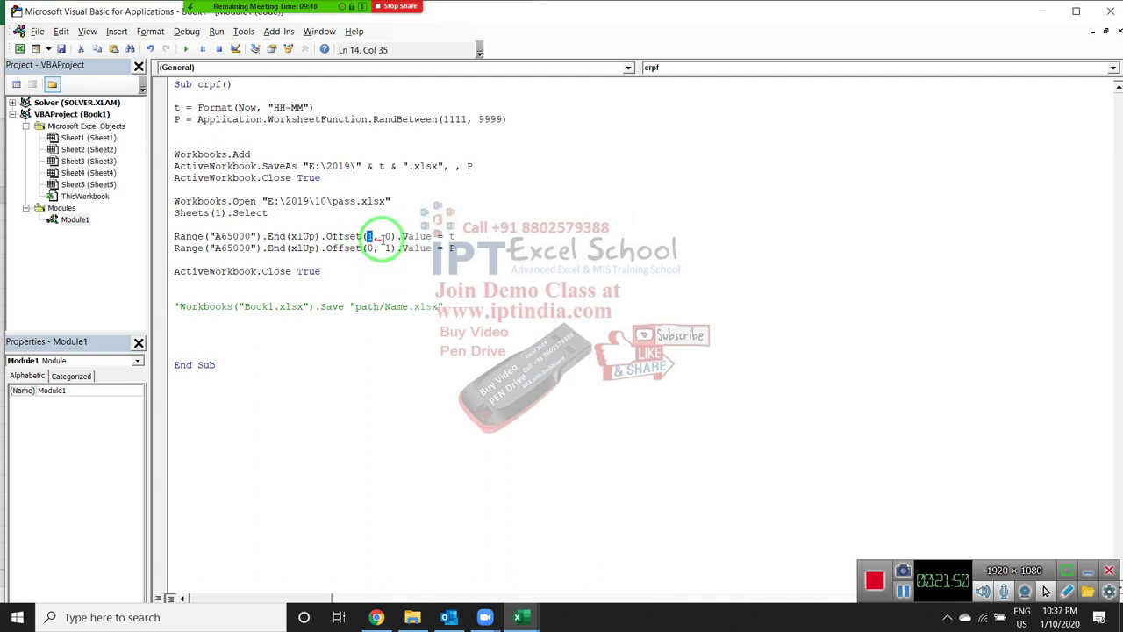
double_click(387, 237)
click(416, 247)
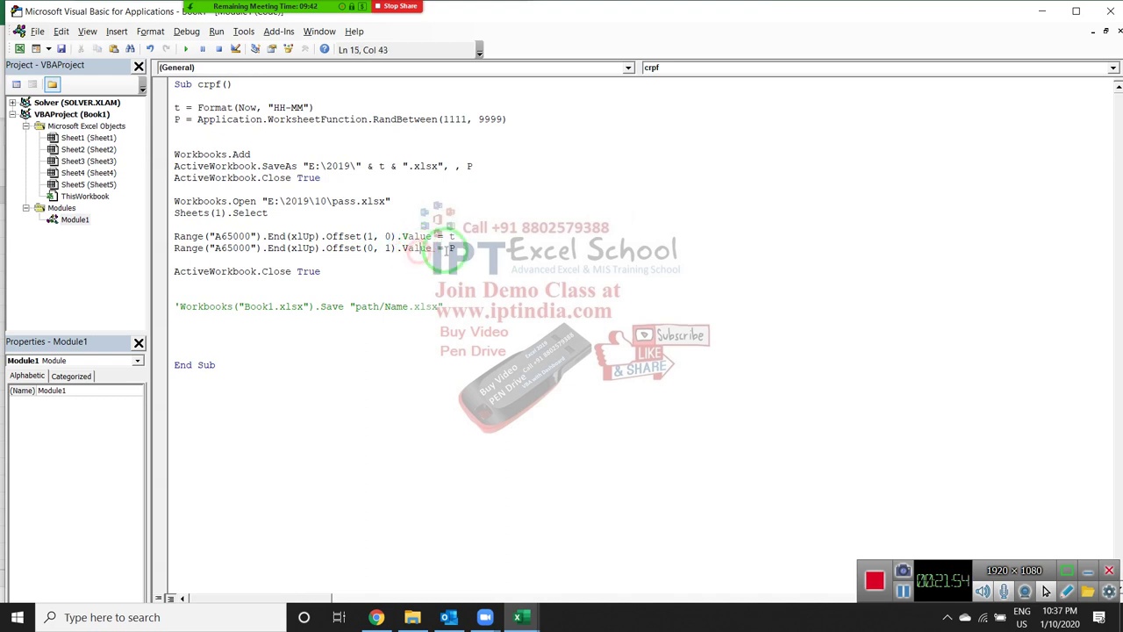
click(398, 256)
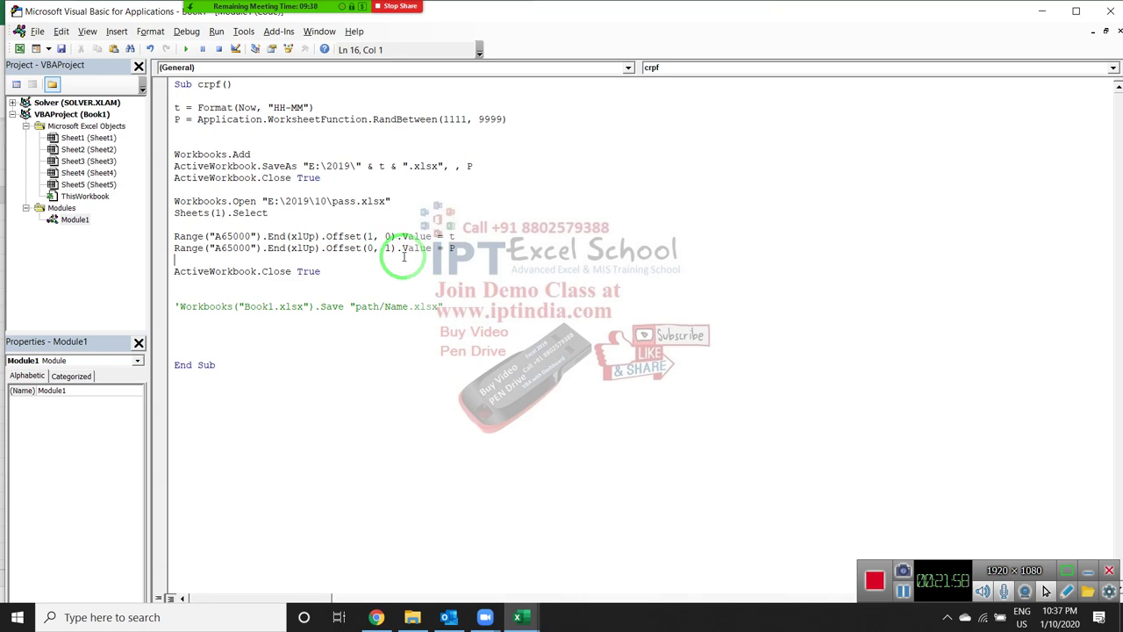
click(387, 294)
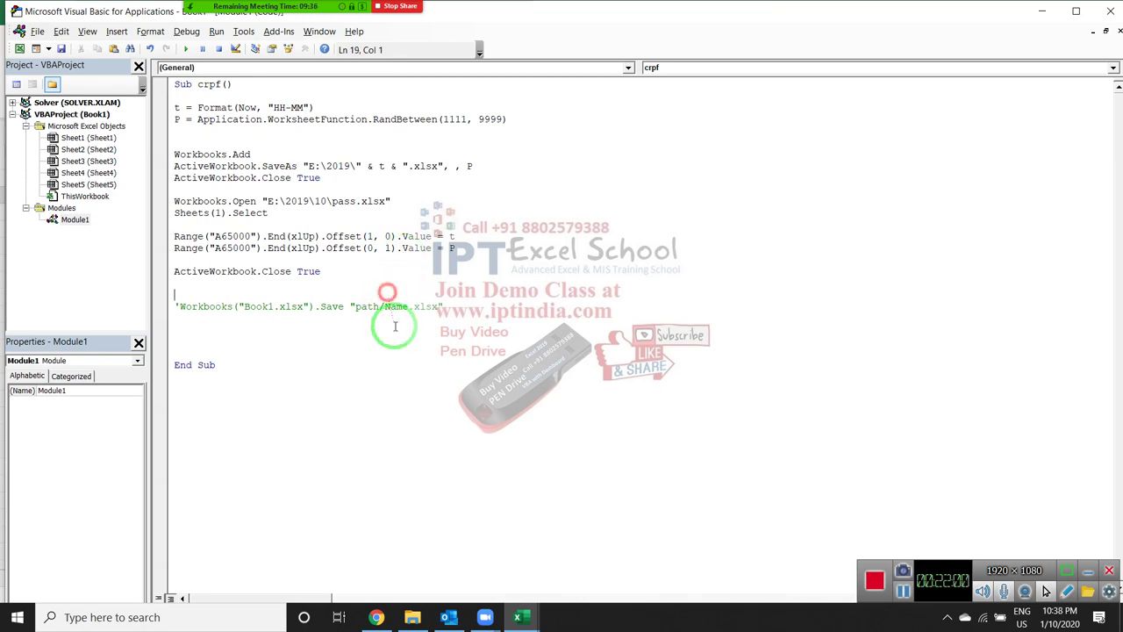
- Toggle between the VBA code and the Excel worksheet with Alt+F11, ending on cell A2
key(alt+F11)
click(211, 283)
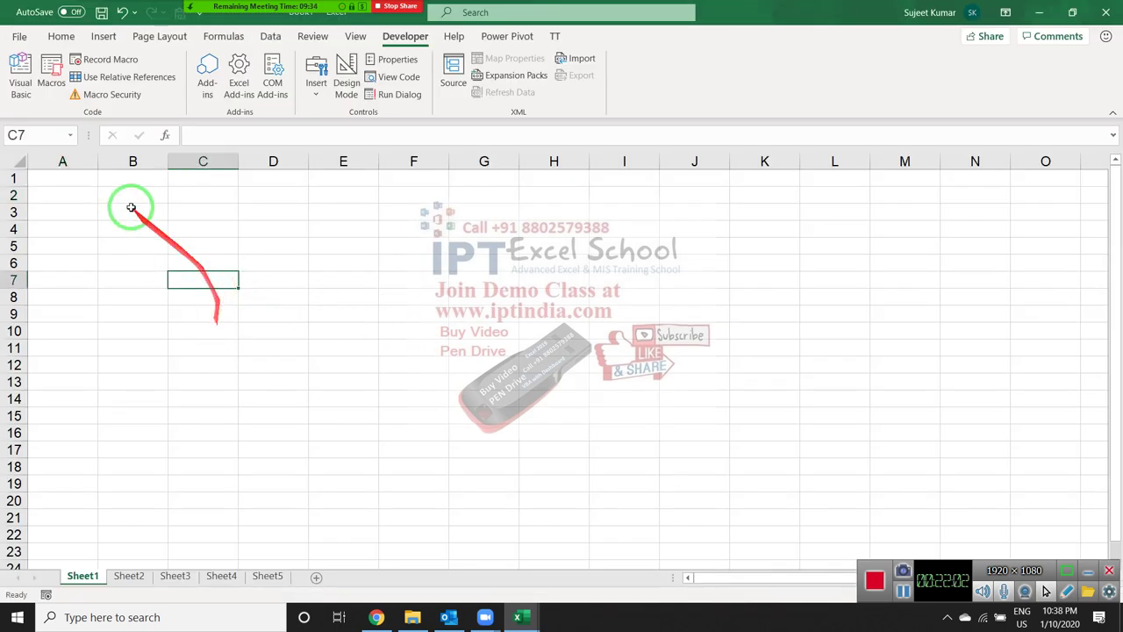
key(alt+F11)
click(314, 282)
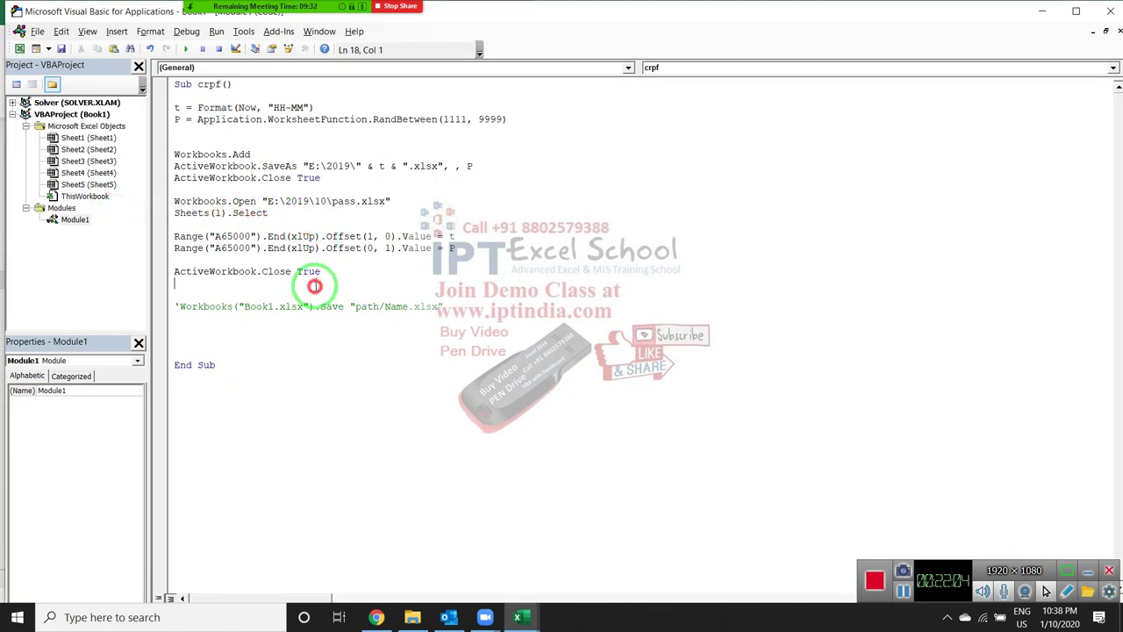
key(alt+F11)
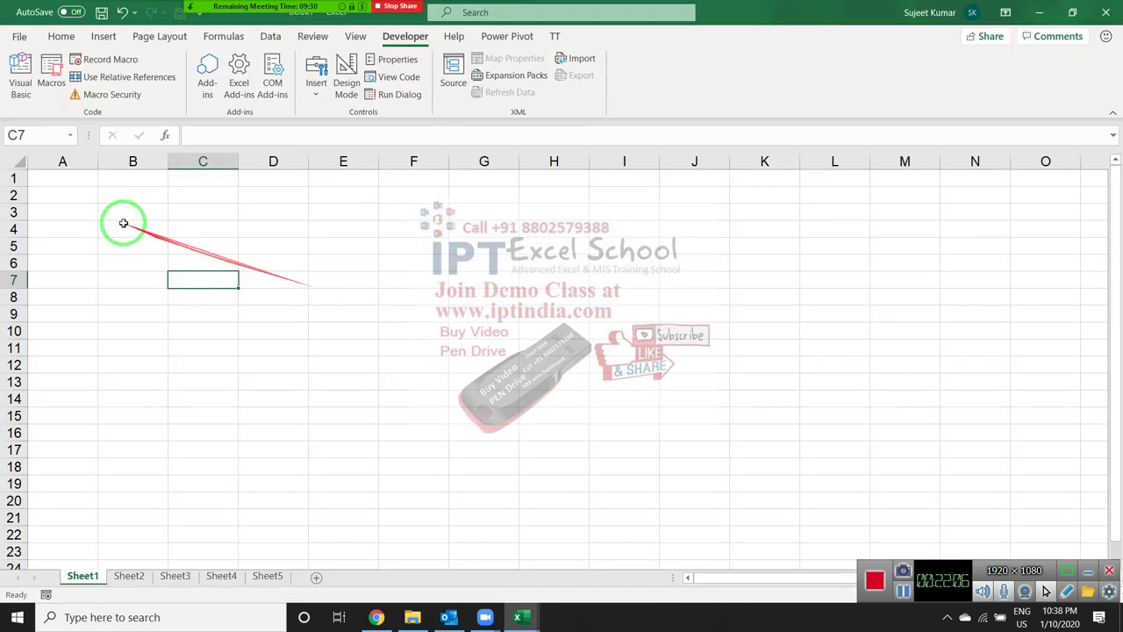
click(67, 195)
- Run the crpf macro and view the updated Pass file in E:\2019\10
click(49, 86)
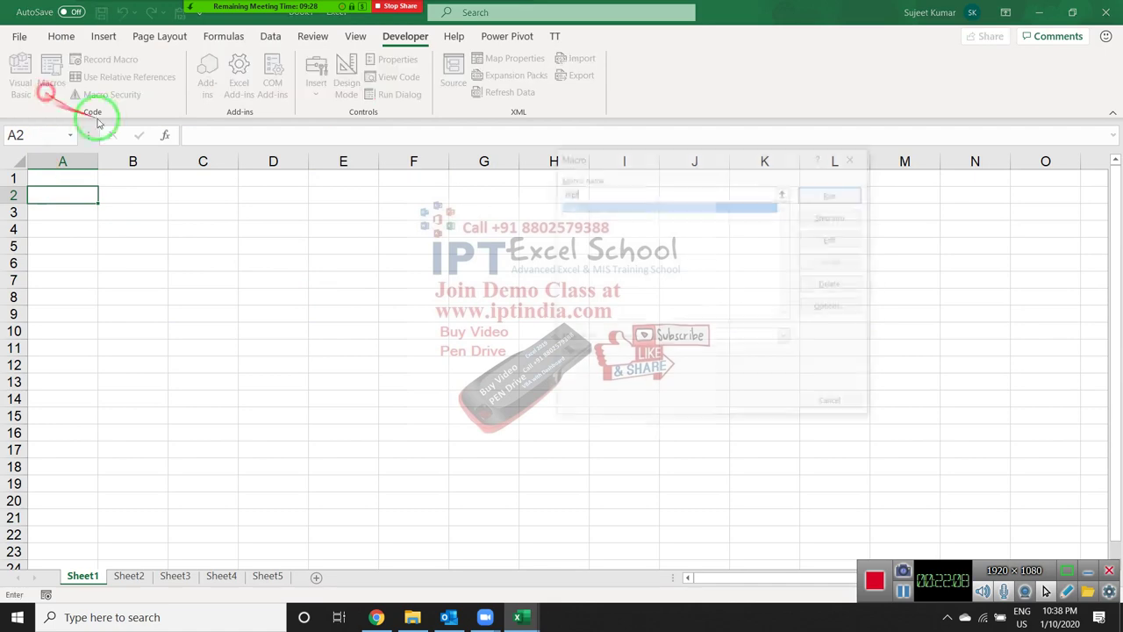
click(832, 195)
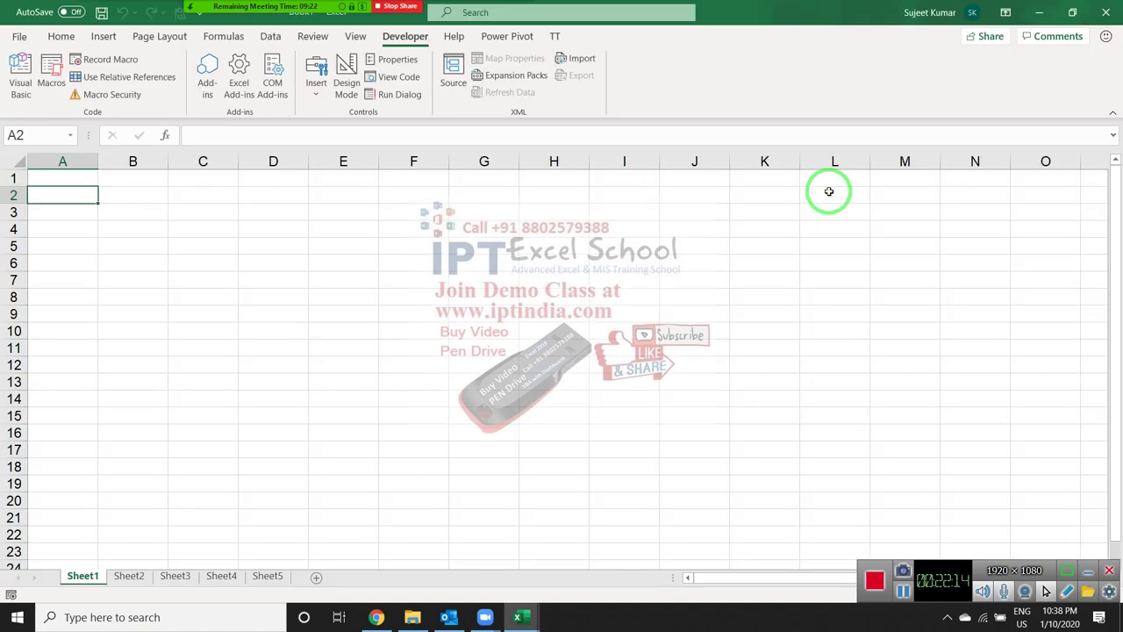
click(412, 617)
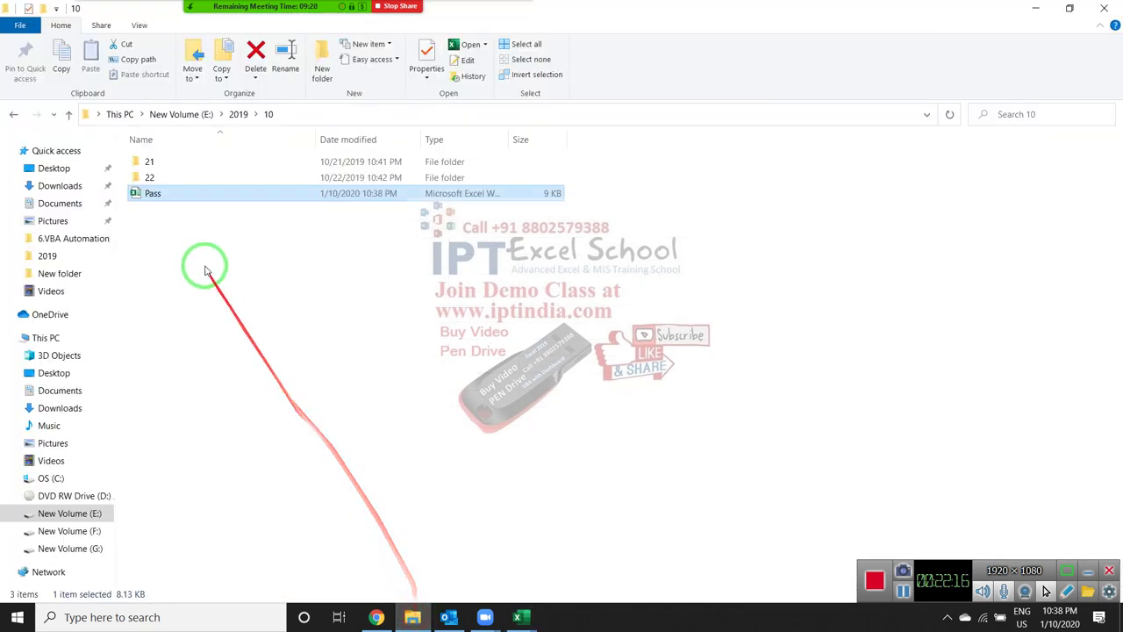
- Open the new 22-38 workbook in the 2019 folder and cancel its password prompt
click(13, 114)
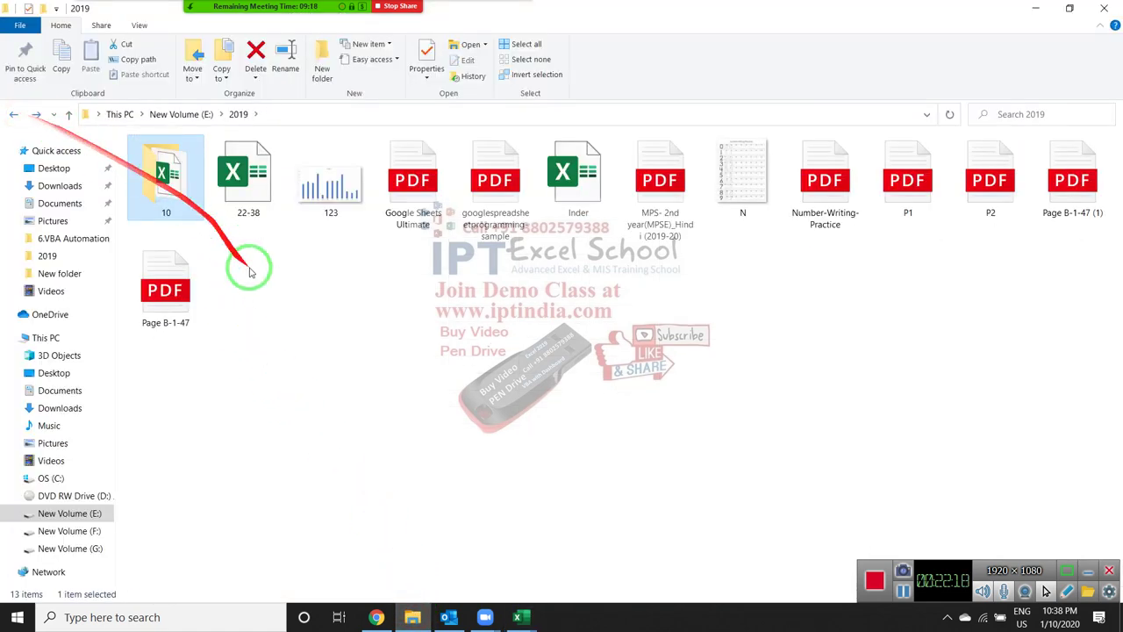
click(239, 210)
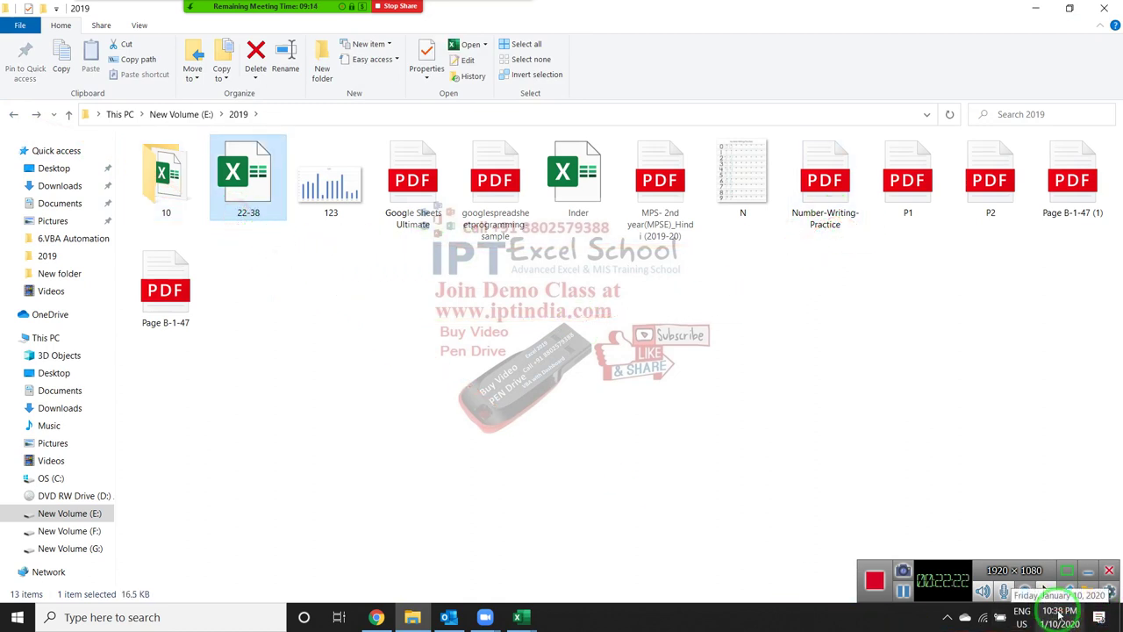
click(239, 205)
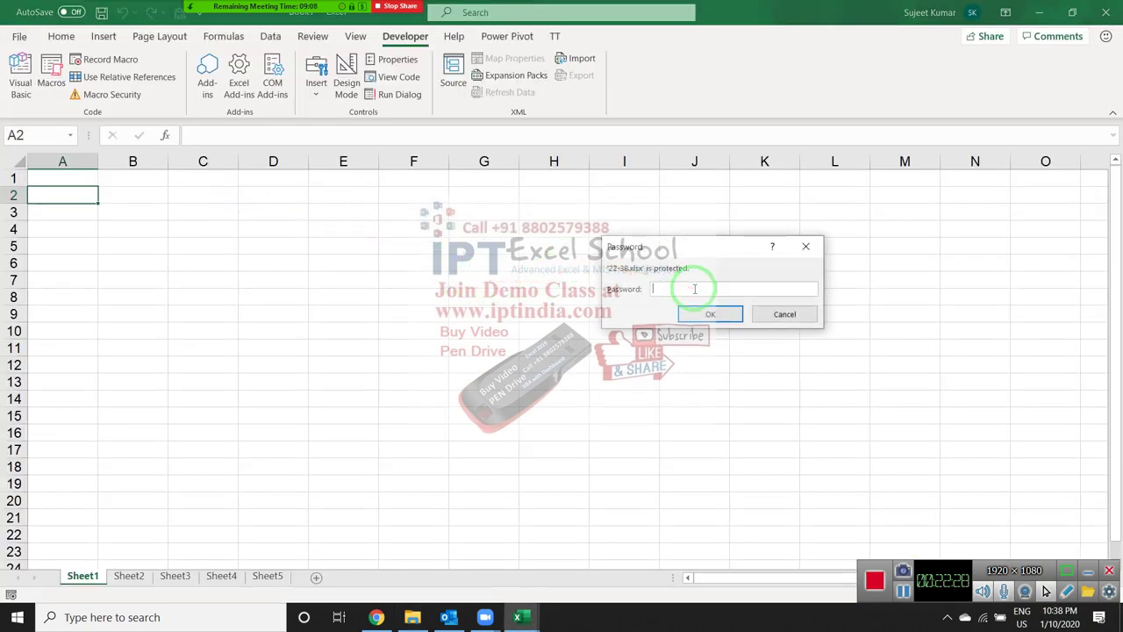
click(782, 314)
- Navigate into folder 10 and open the Pass log workbook
click(412, 617)
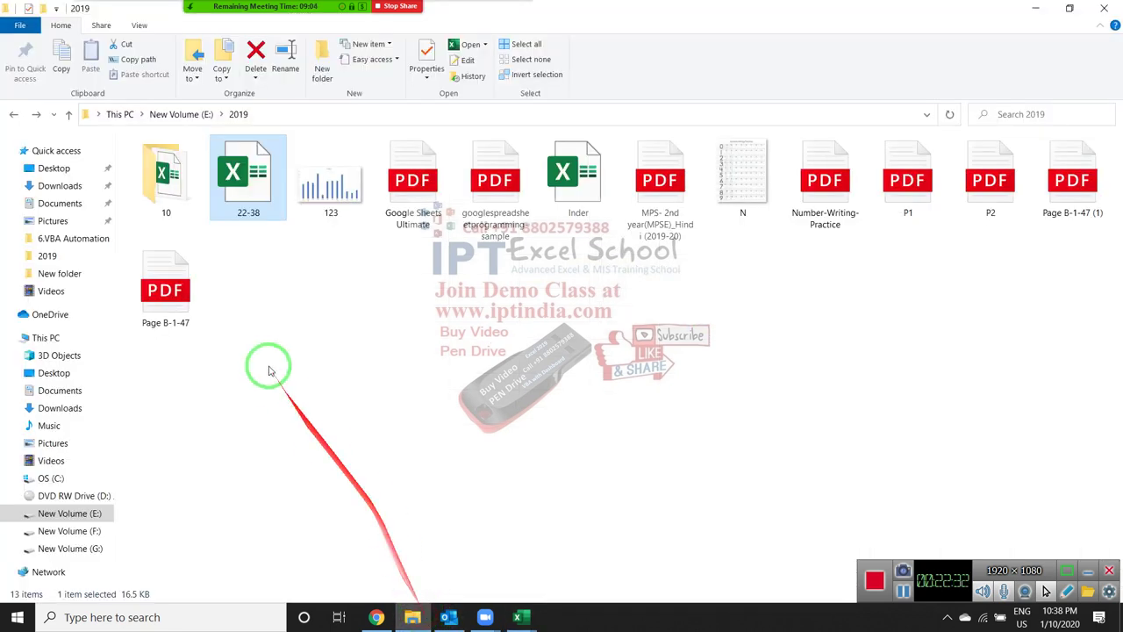
click(15, 114)
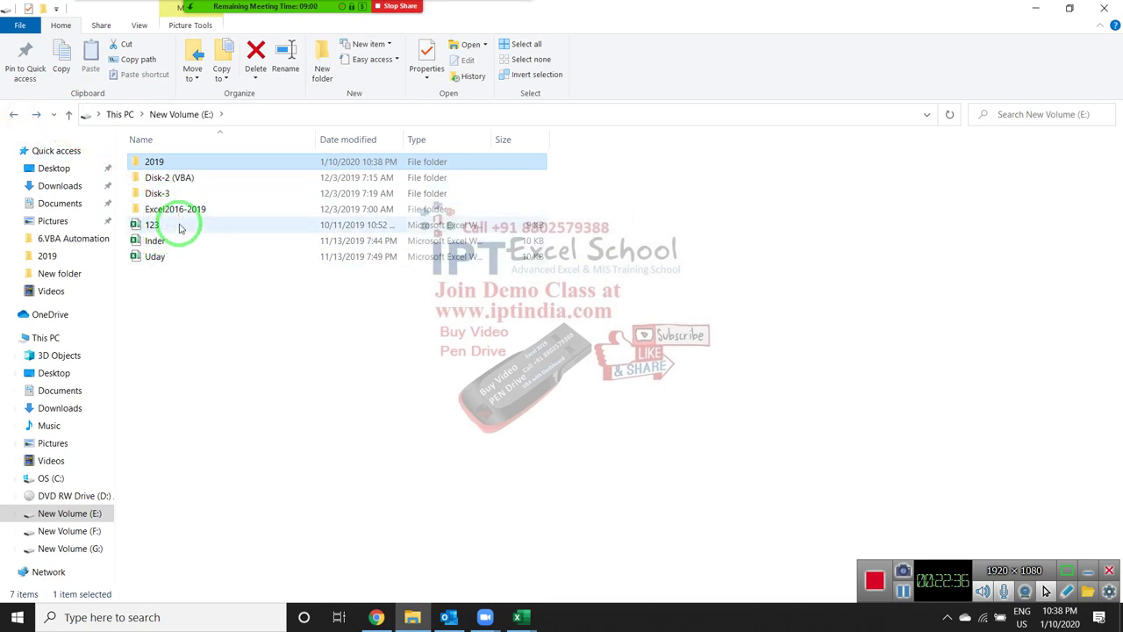
click(36, 115)
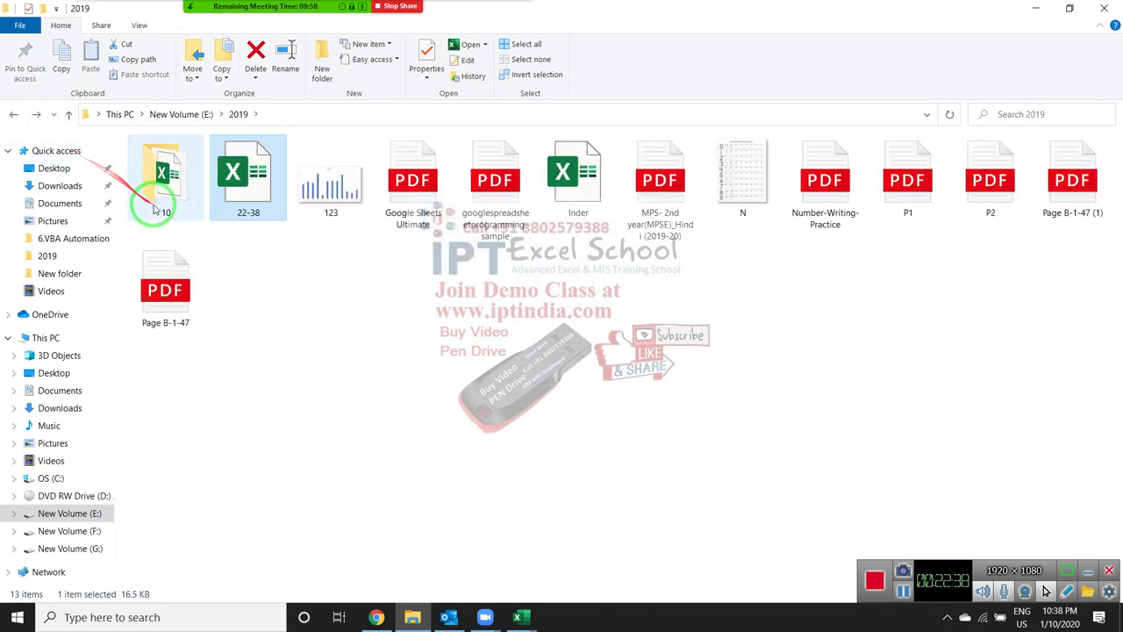
double_click(156, 192)
double_click(155, 193)
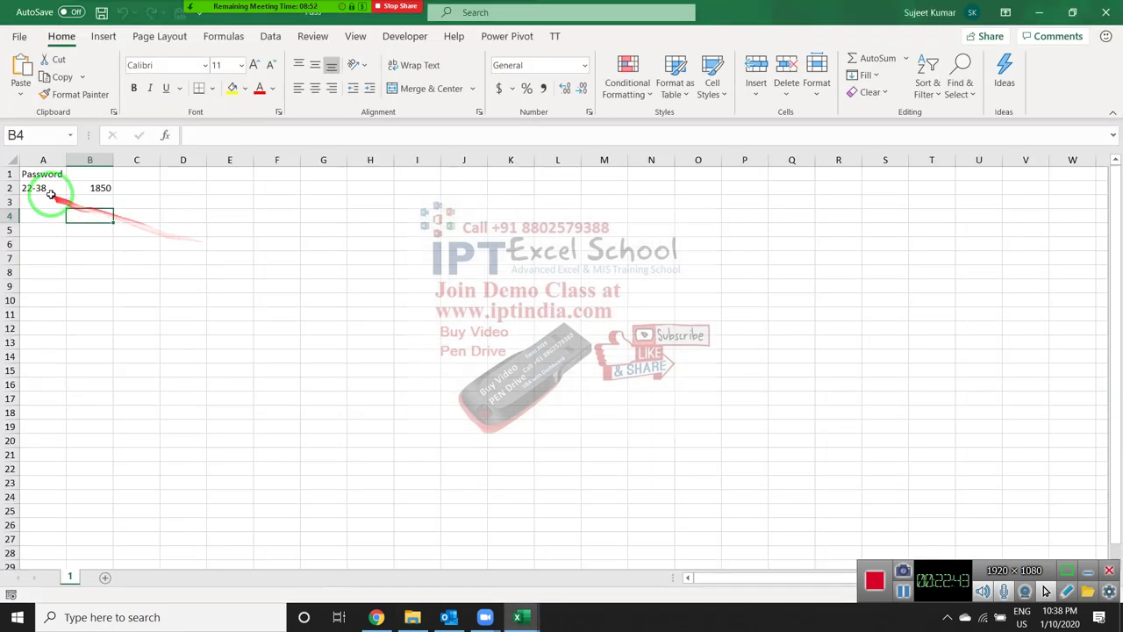
- Check the logged name in A2 and password in B2, and open a recent Data workbook
click(48, 188)
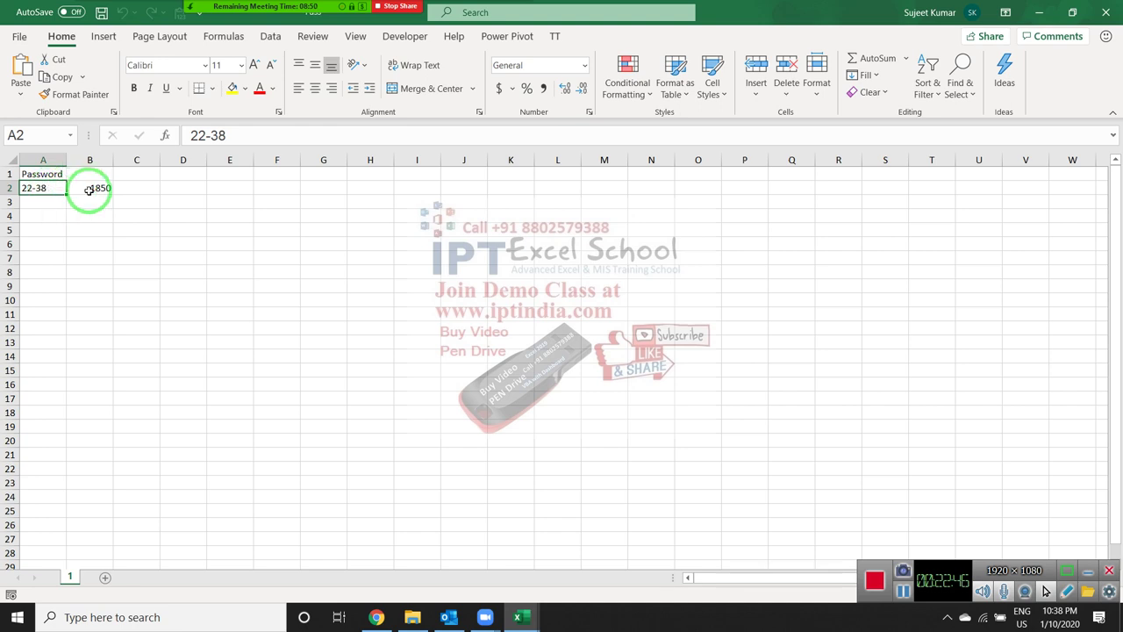
click(88, 187)
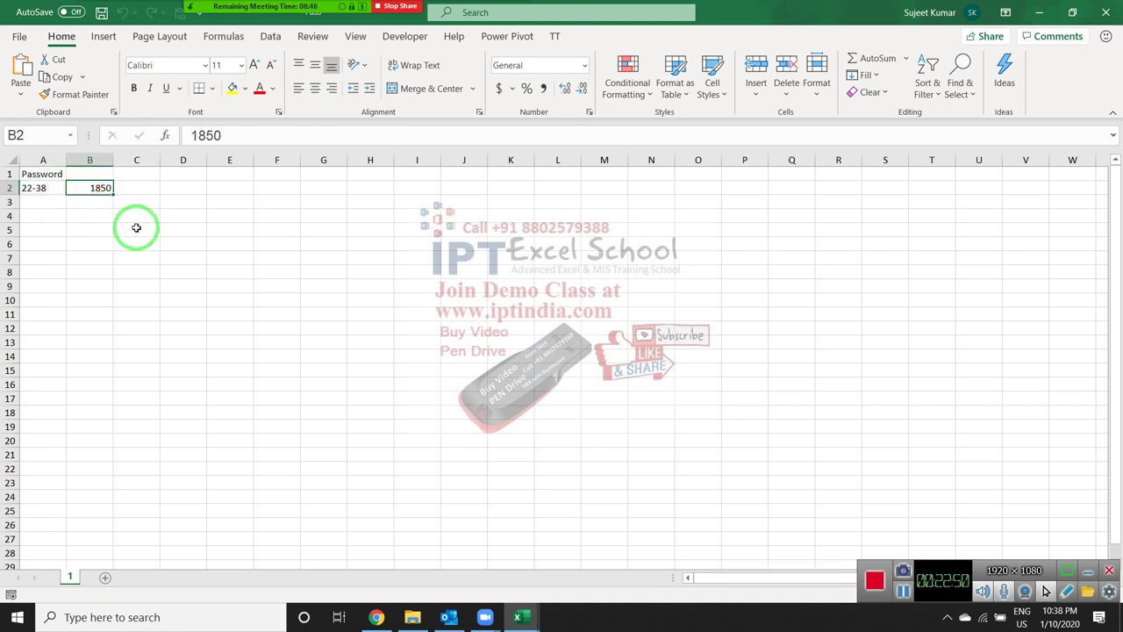
click(11, 39)
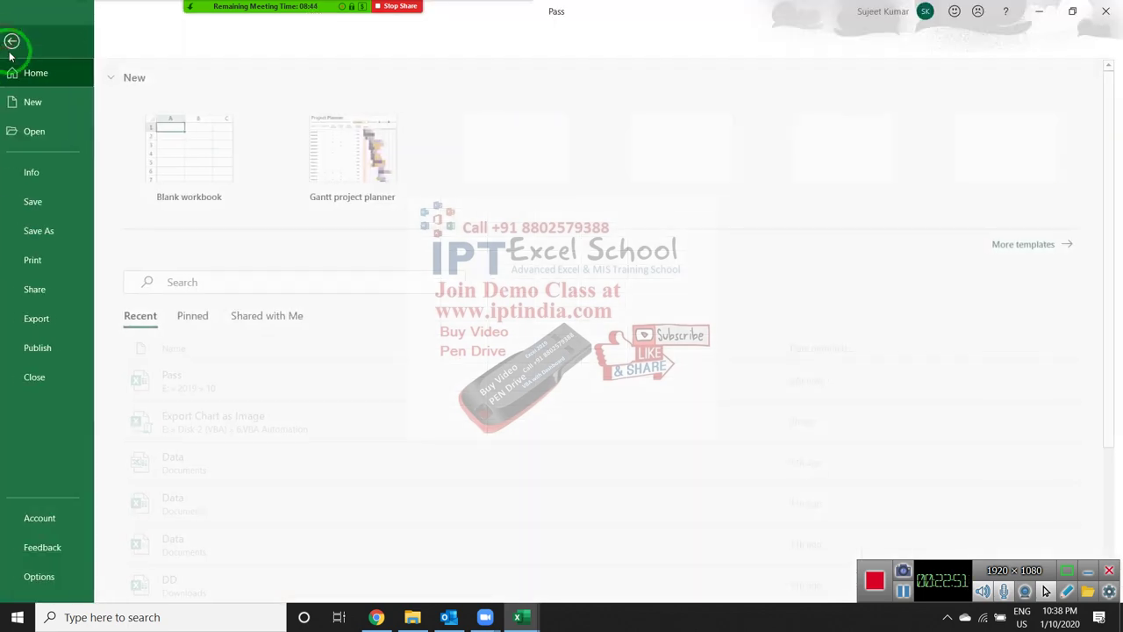
click(41, 129)
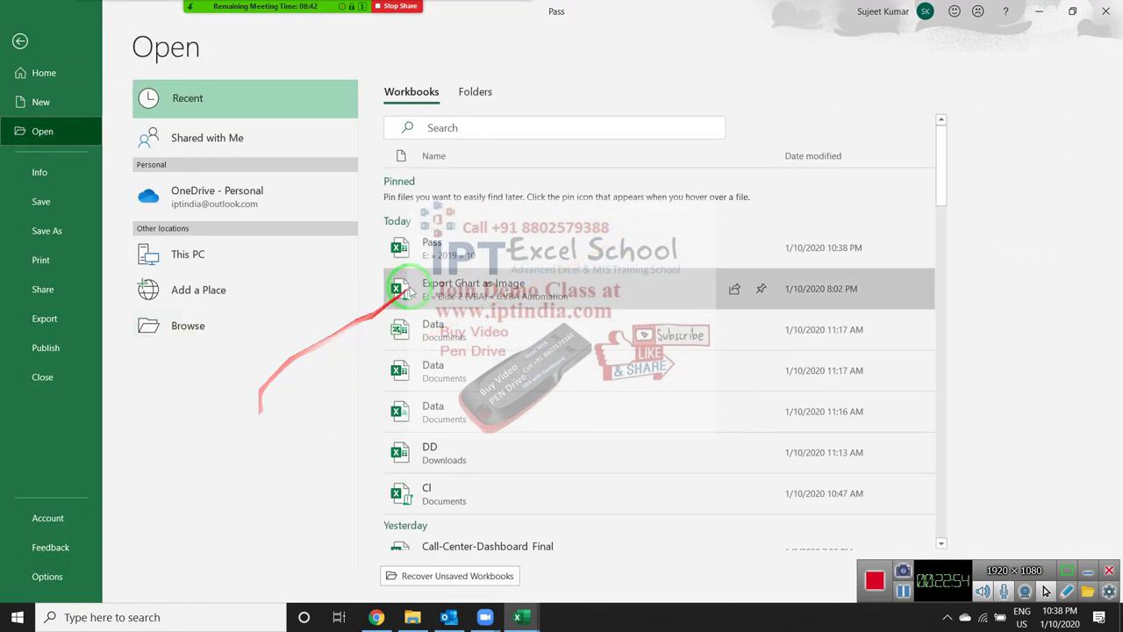
click(455, 420)
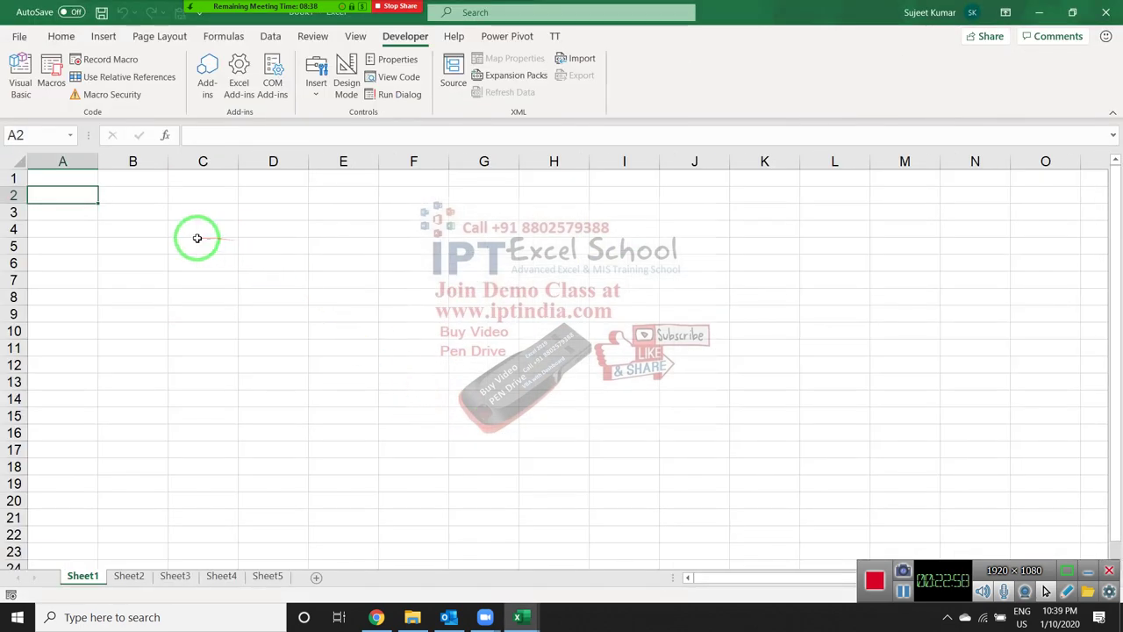
- Return File Explorer from folder 10 up to the 2019 folder
key(alt+Tab)
click(167, 195)
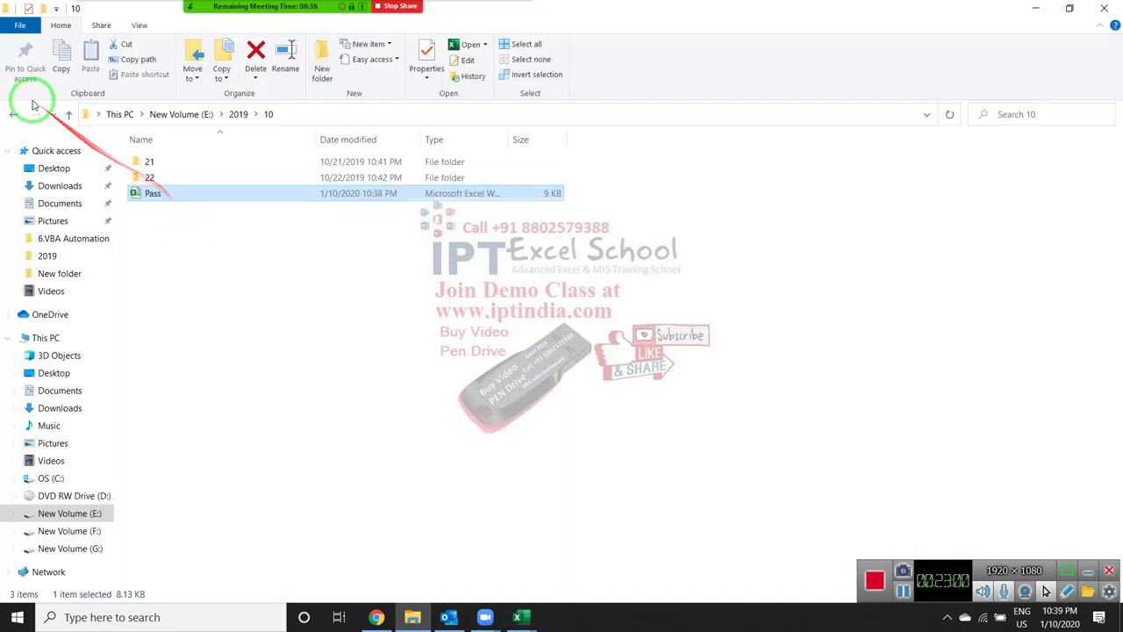
click(14, 114)
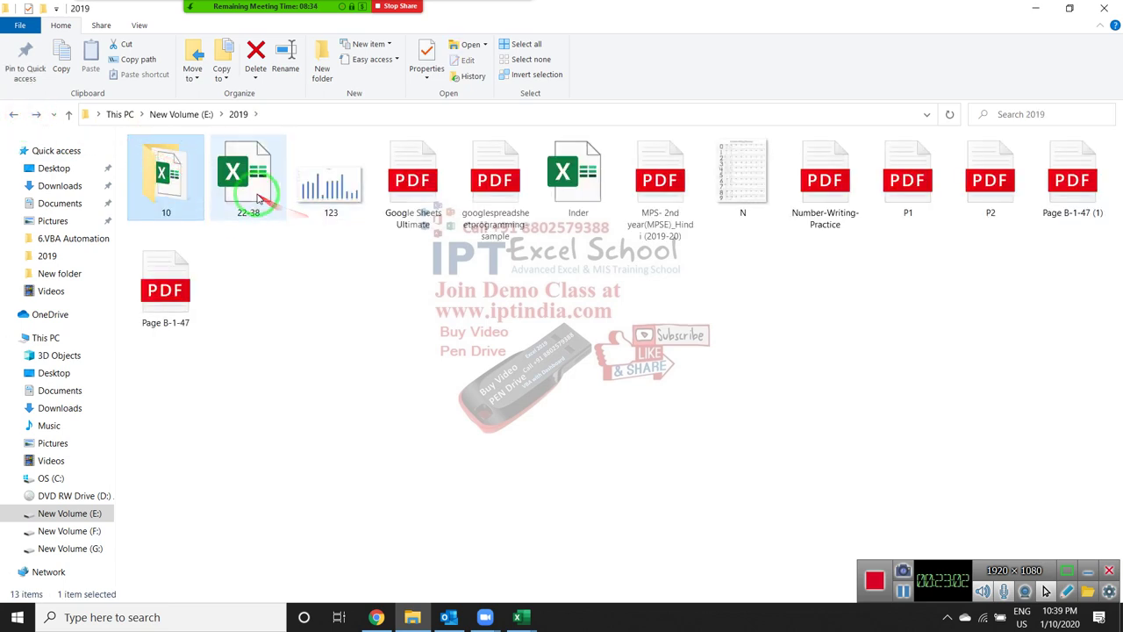
- Open 22-38.xlsx with the logged password, browse Sheet1 through Sheet5, and close it
double_click(254, 193)
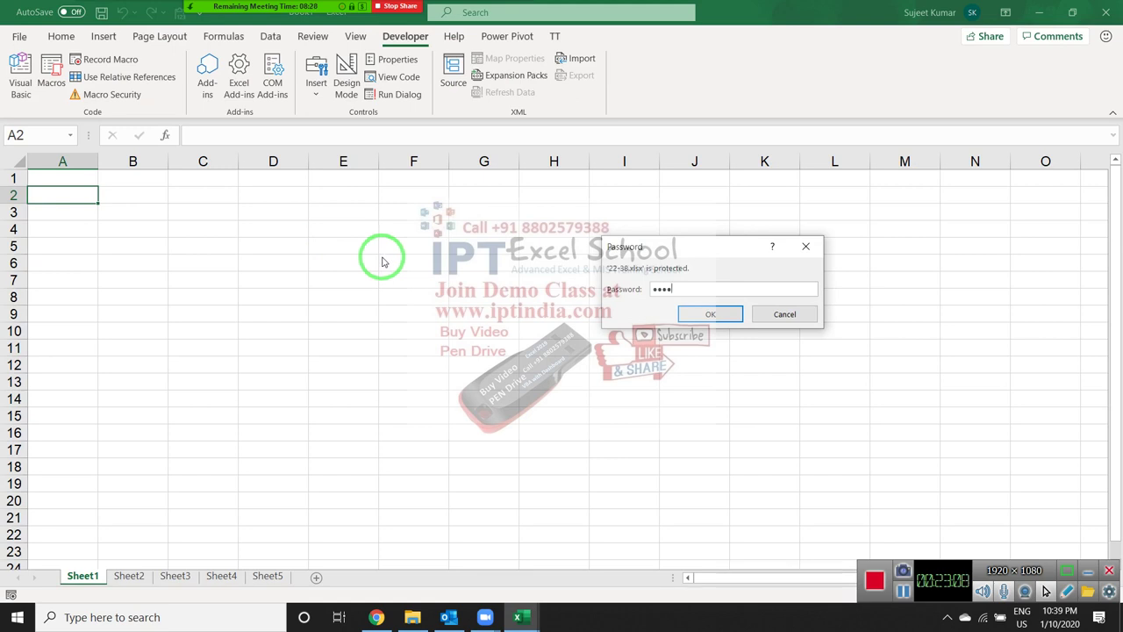
click(712, 315)
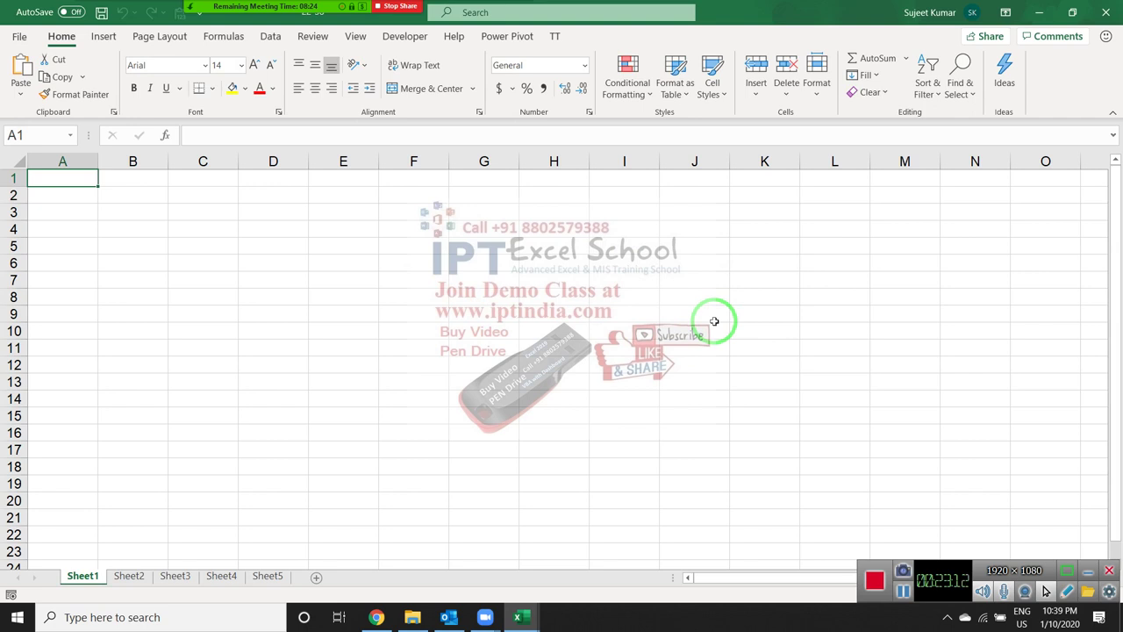
click(141, 578)
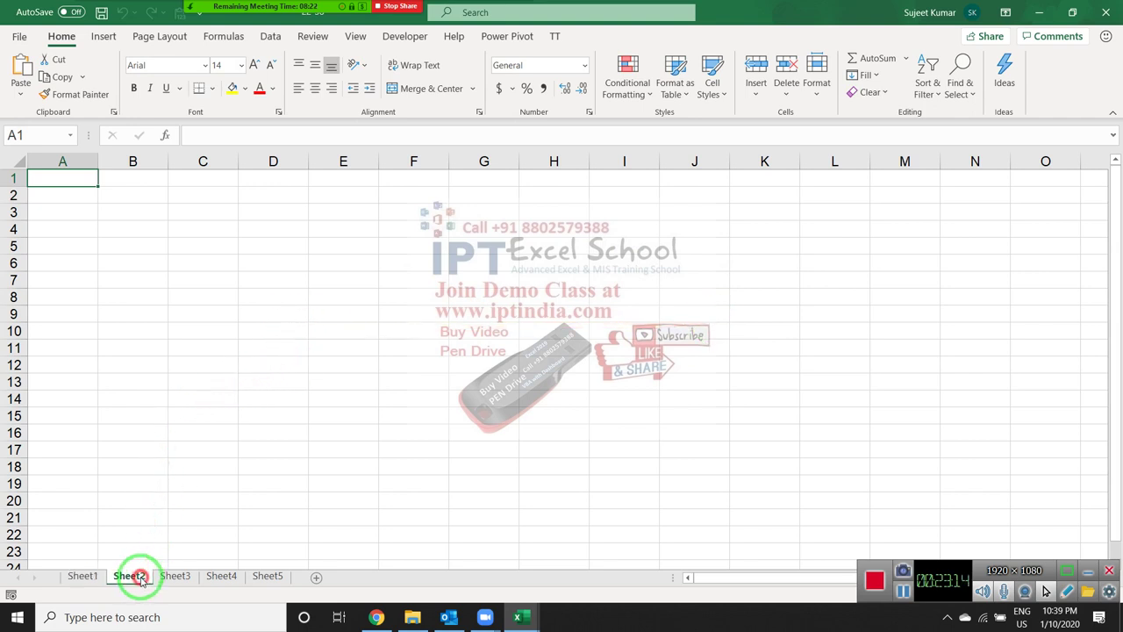
click(93, 576)
click(125, 577)
ctrl+click(169, 583)
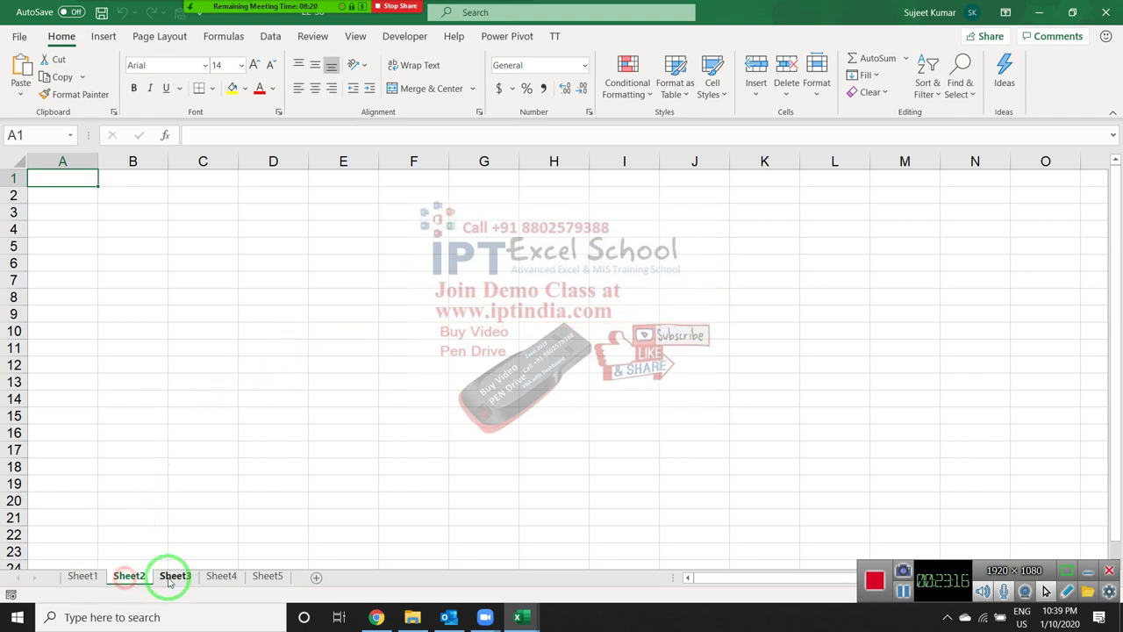
click(215, 578)
click(256, 582)
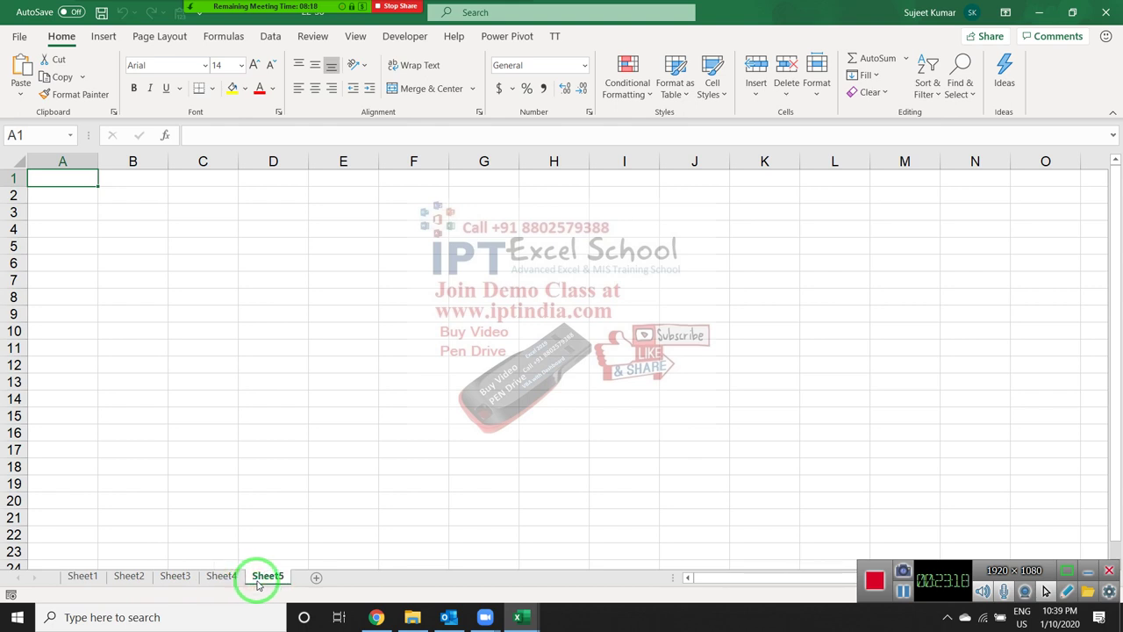
click(1105, 17)
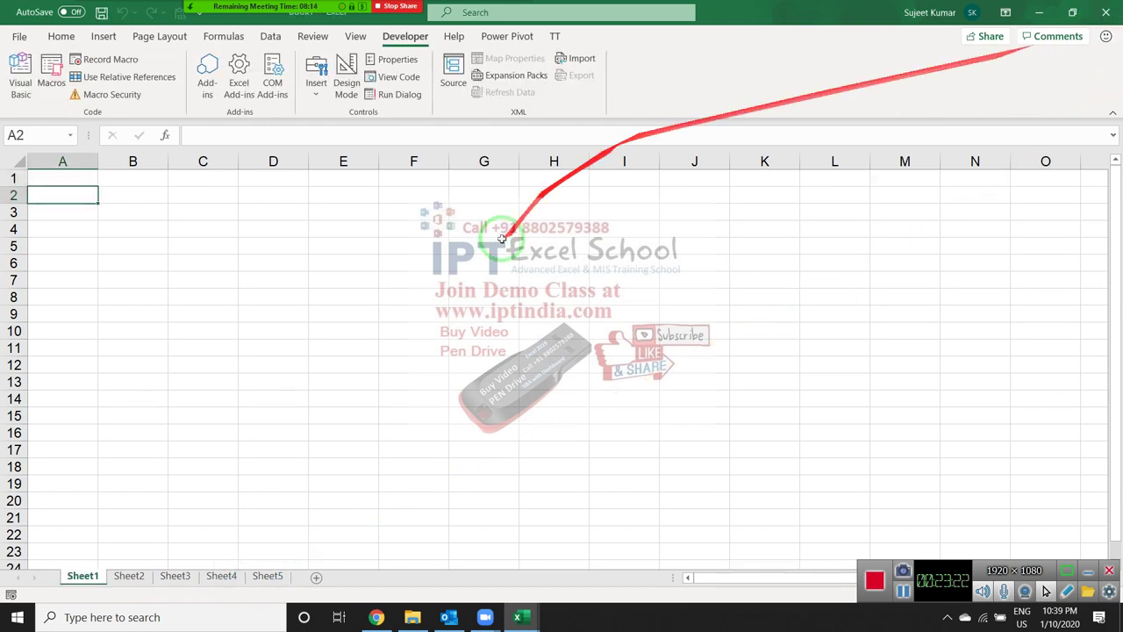
- Minimize Excel and switch to the Visual Basic editor from the Excel taskbar previews
click(1035, 14)
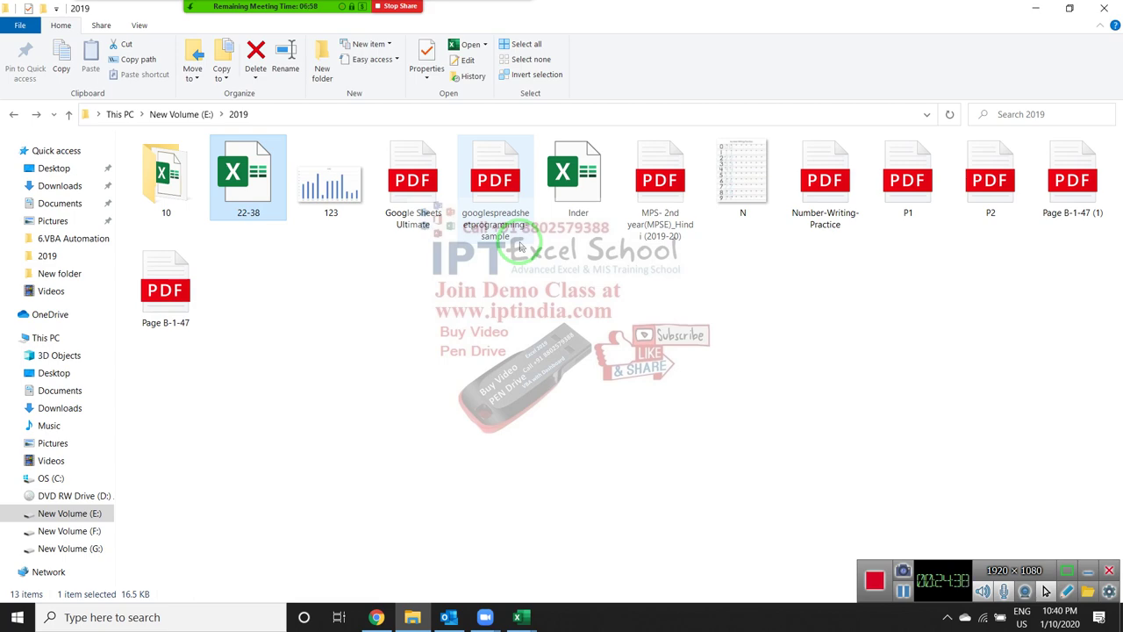
click(518, 614)
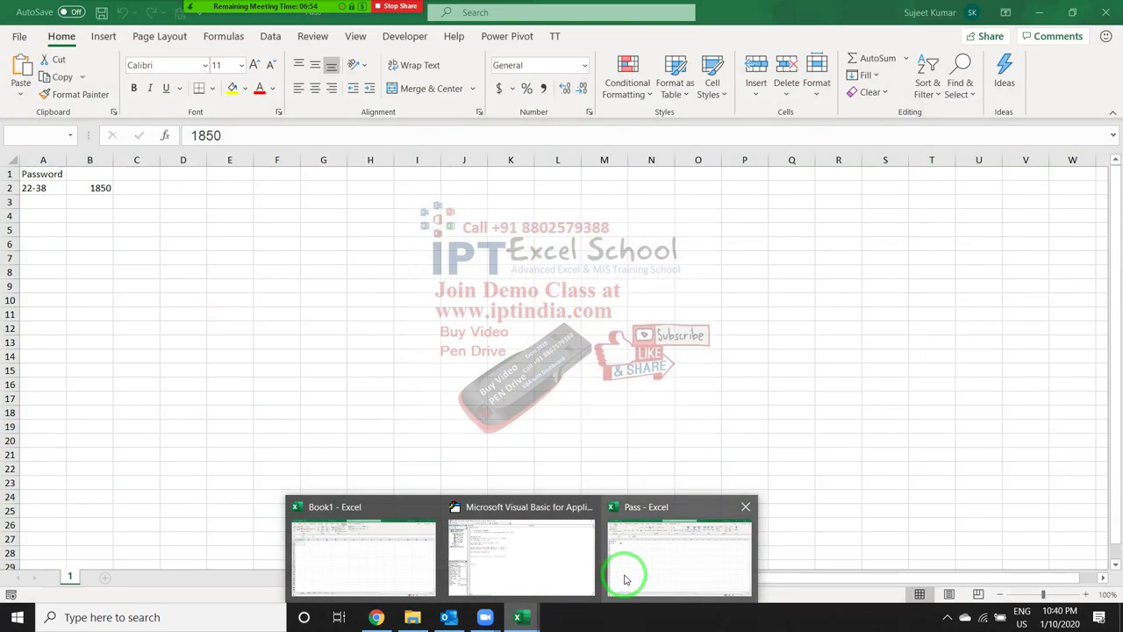
mouse_move(583, 566)
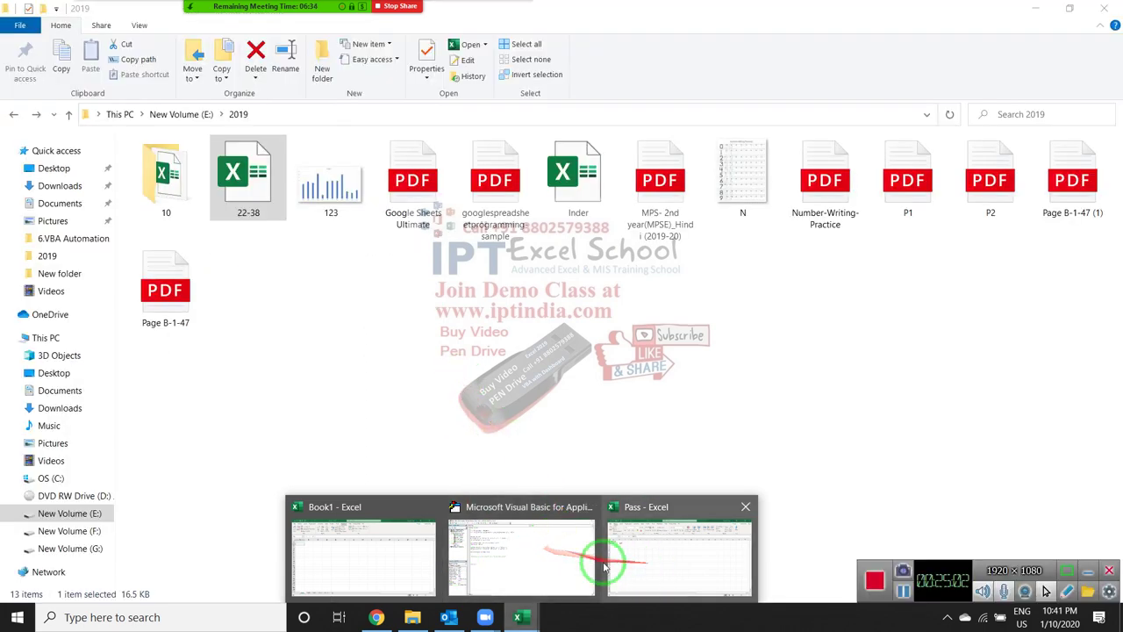
click(545, 544)
click(420, 465)
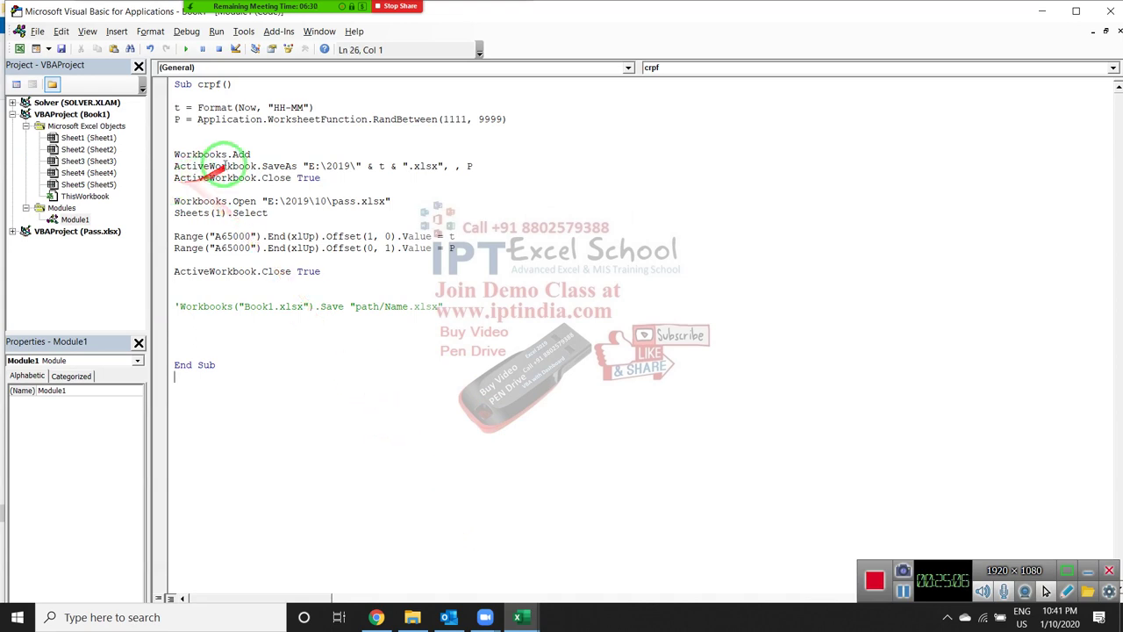
click(250, 154)
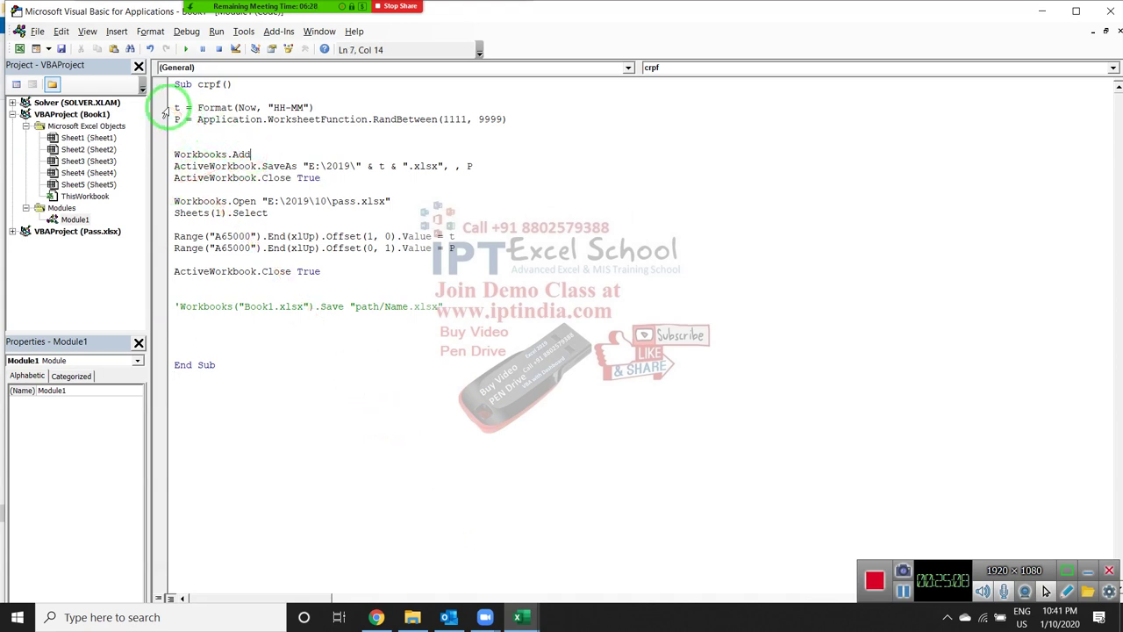
drag(174, 107, 175, 125)
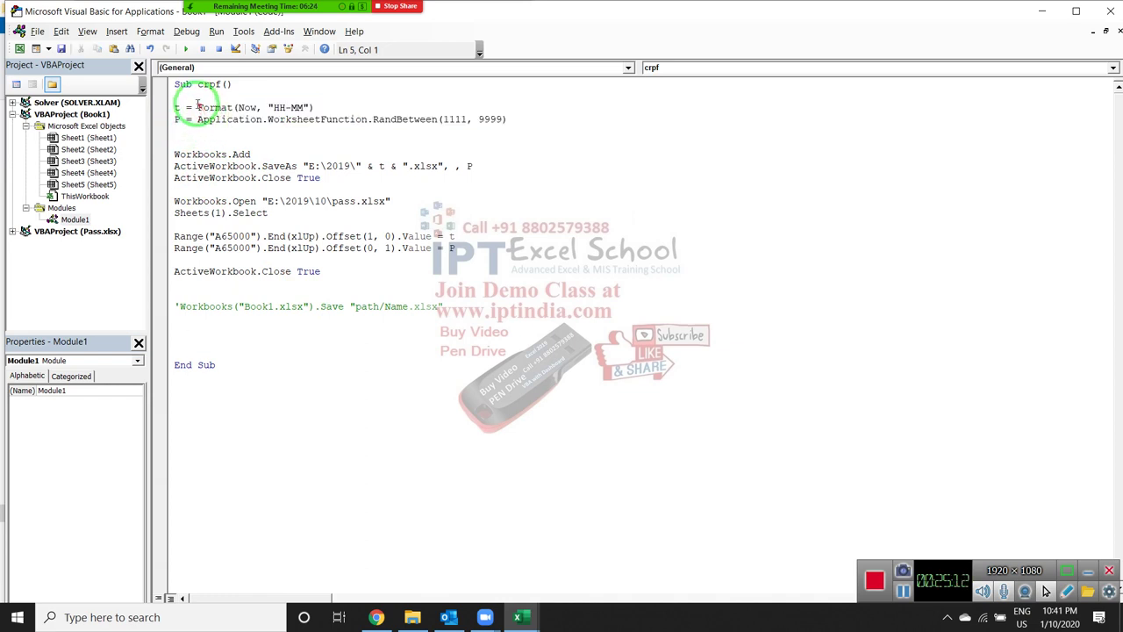
drag(198, 107, 316, 105)
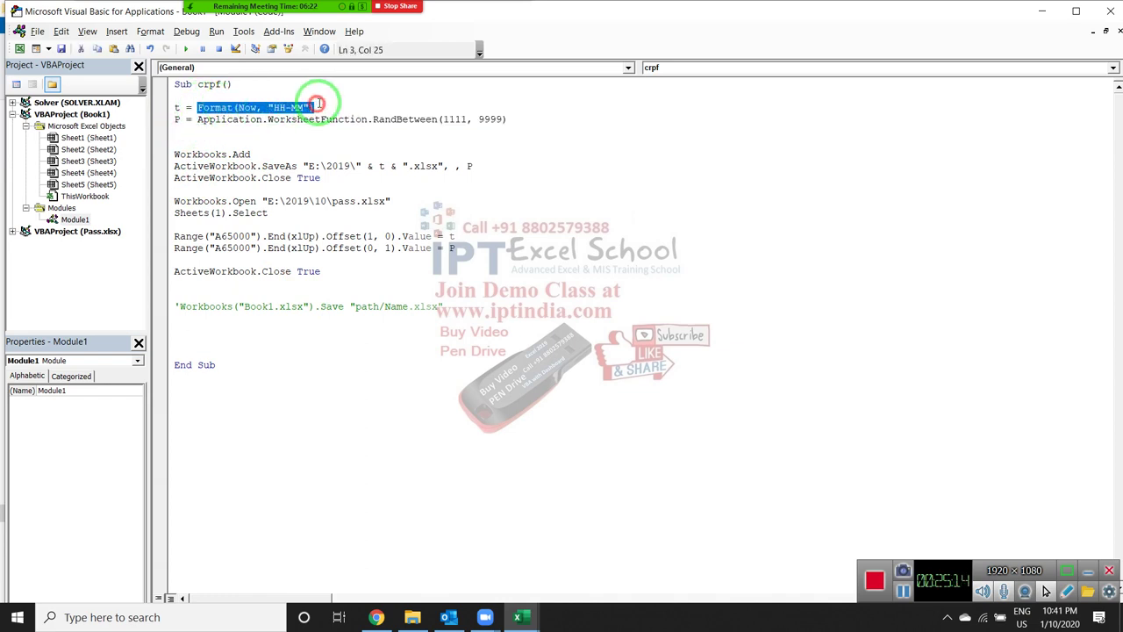
click(321, 133)
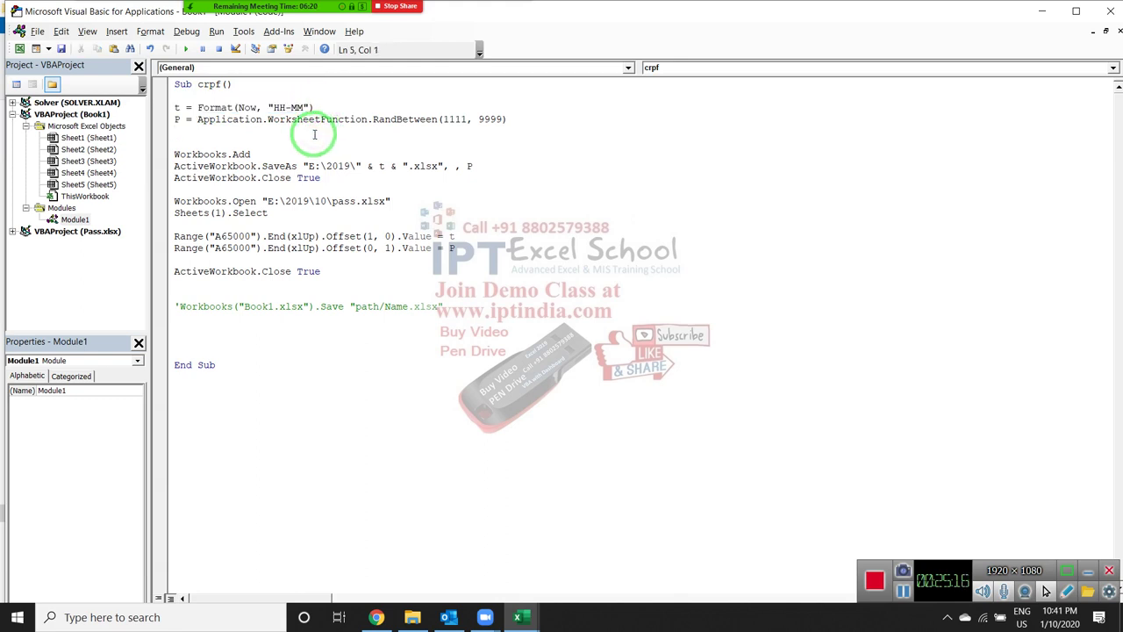
drag(197, 118, 507, 119)
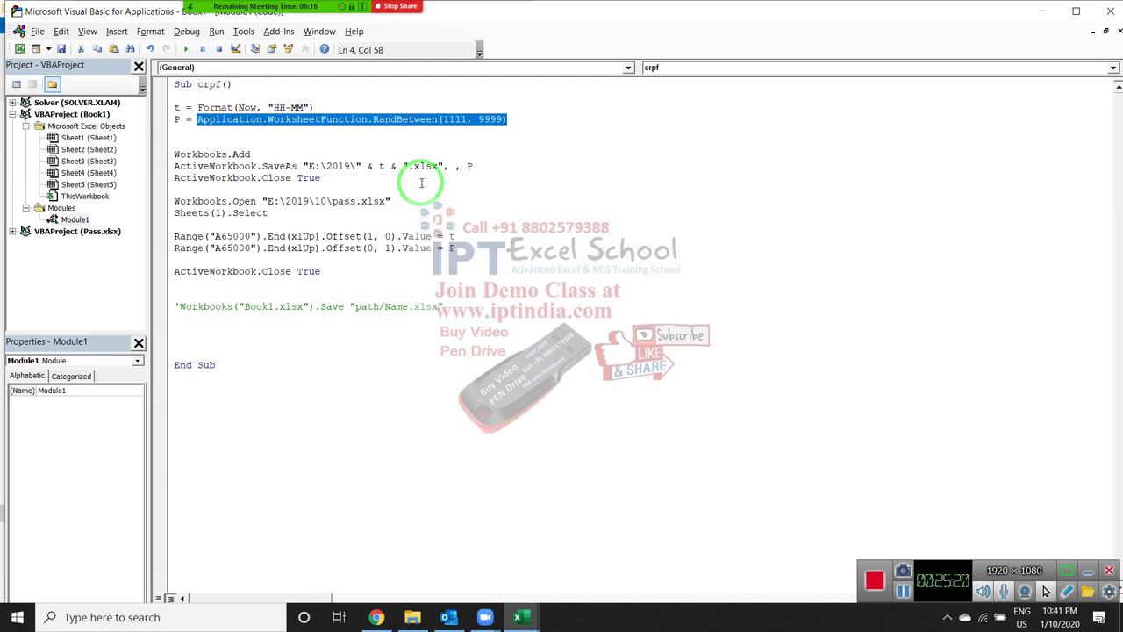
click(420, 158)
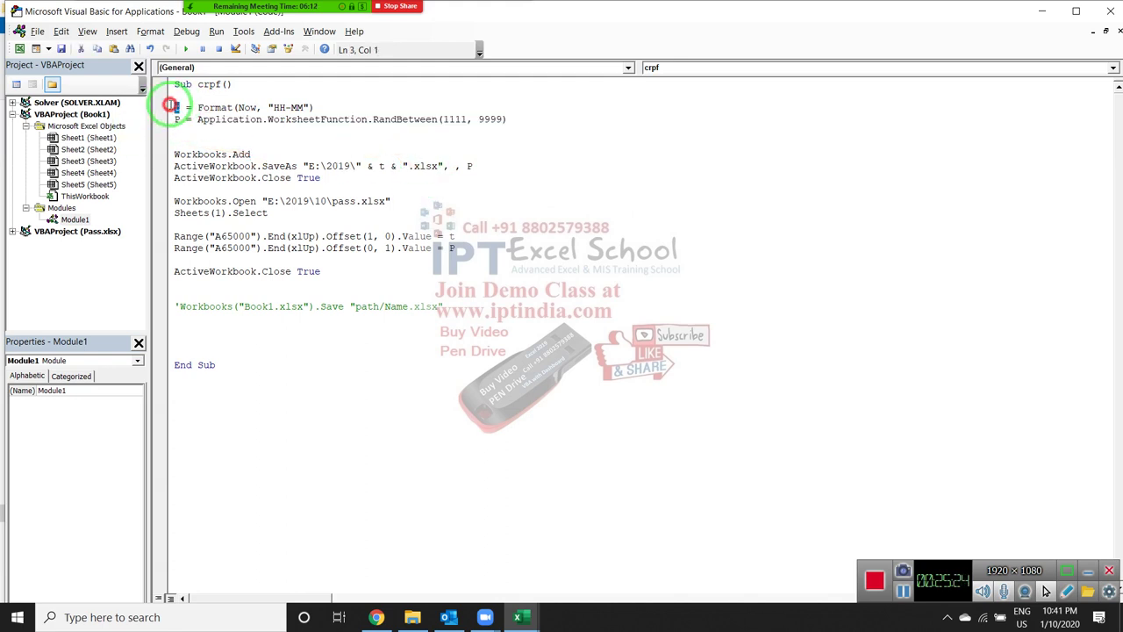
click(172, 118)
double_click(172, 118)
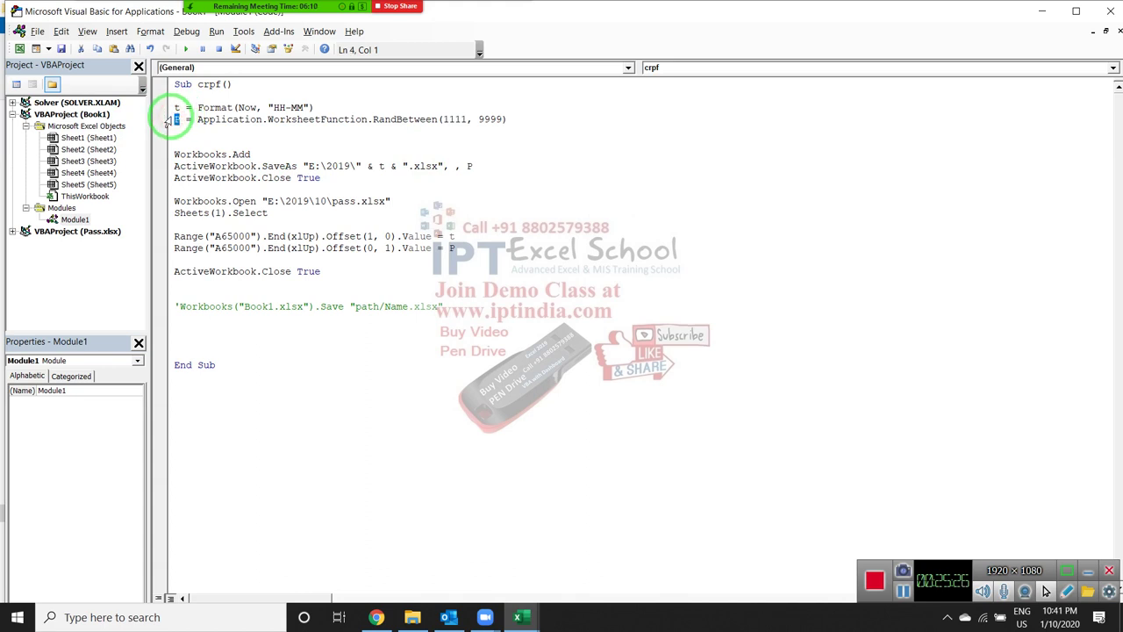
click(211, 142)
click(163, 154)
click(163, 155)
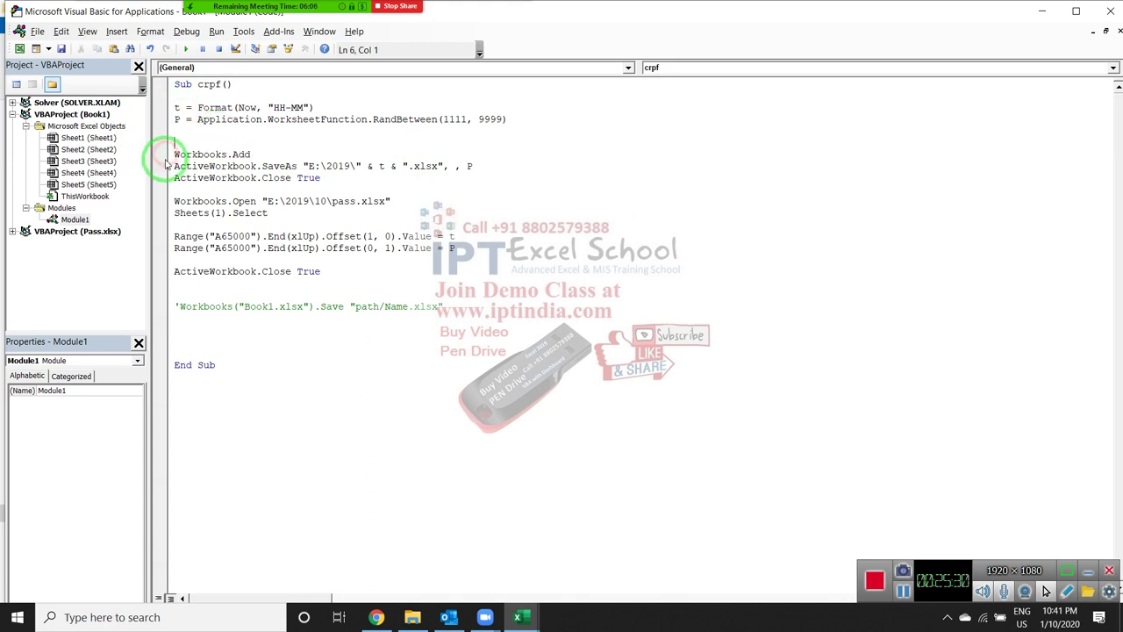
click(162, 166)
click(162, 168)
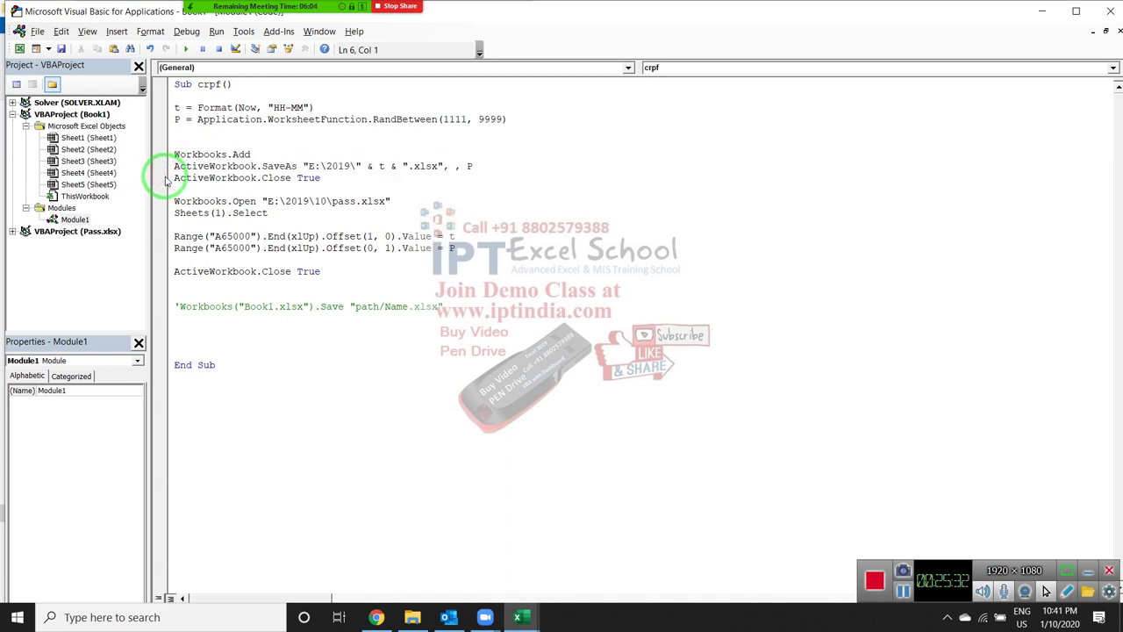
click(165, 179)
click(165, 179)
click(165, 201)
click(165, 201)
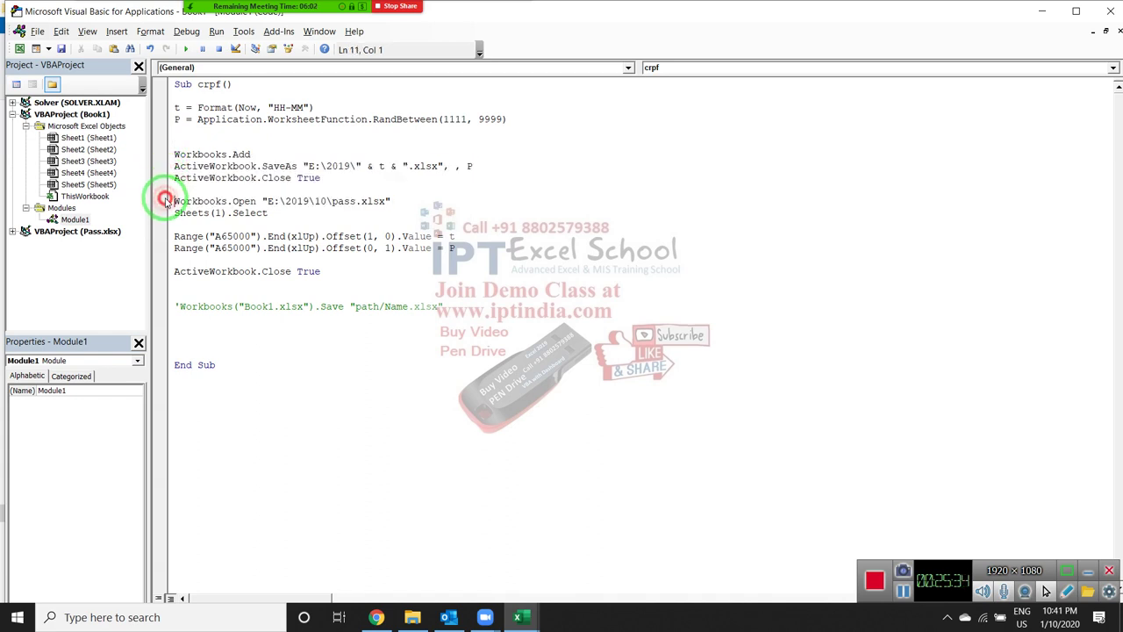
click(165, 213)
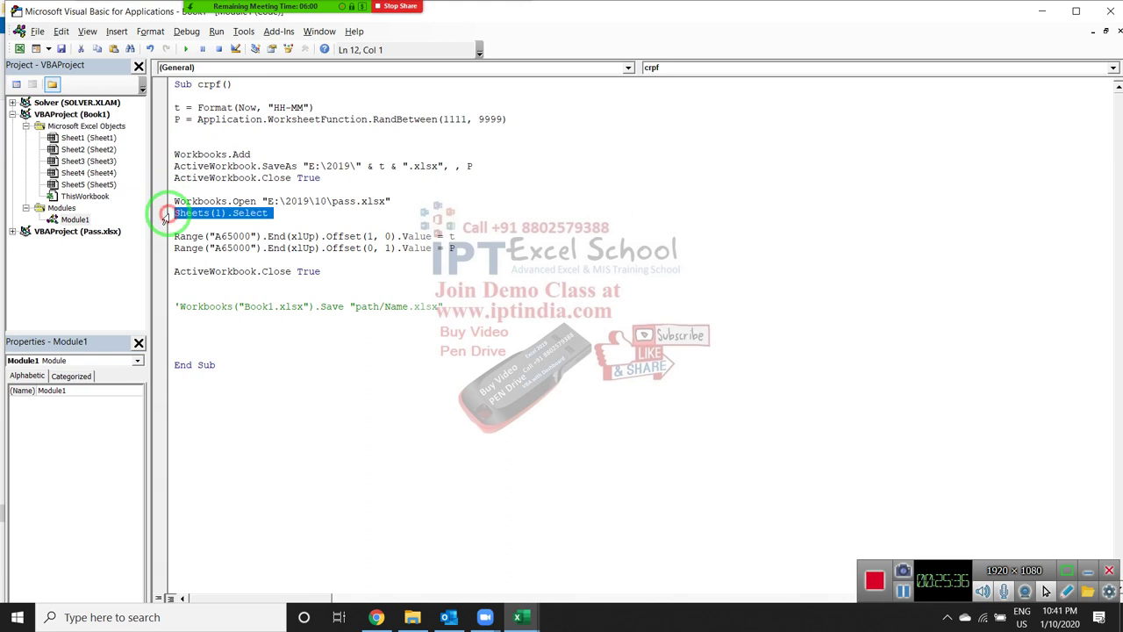
key(ctrl+a)
click(165, 212)
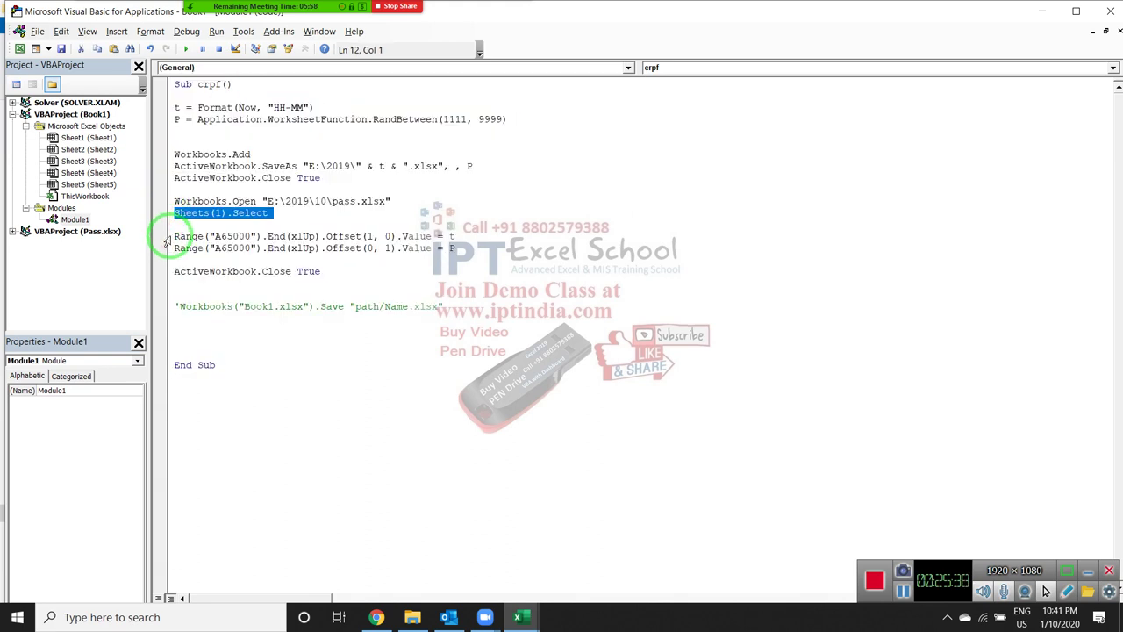
click(165, 236)
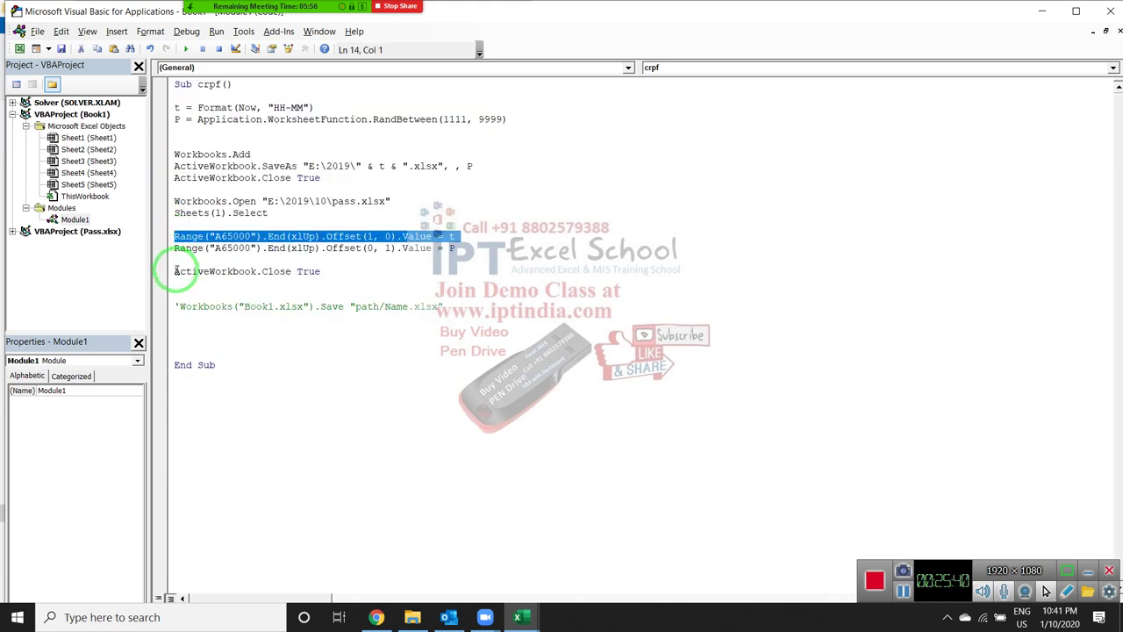
click(176, 271)
drag(175, 271, 327, 271)
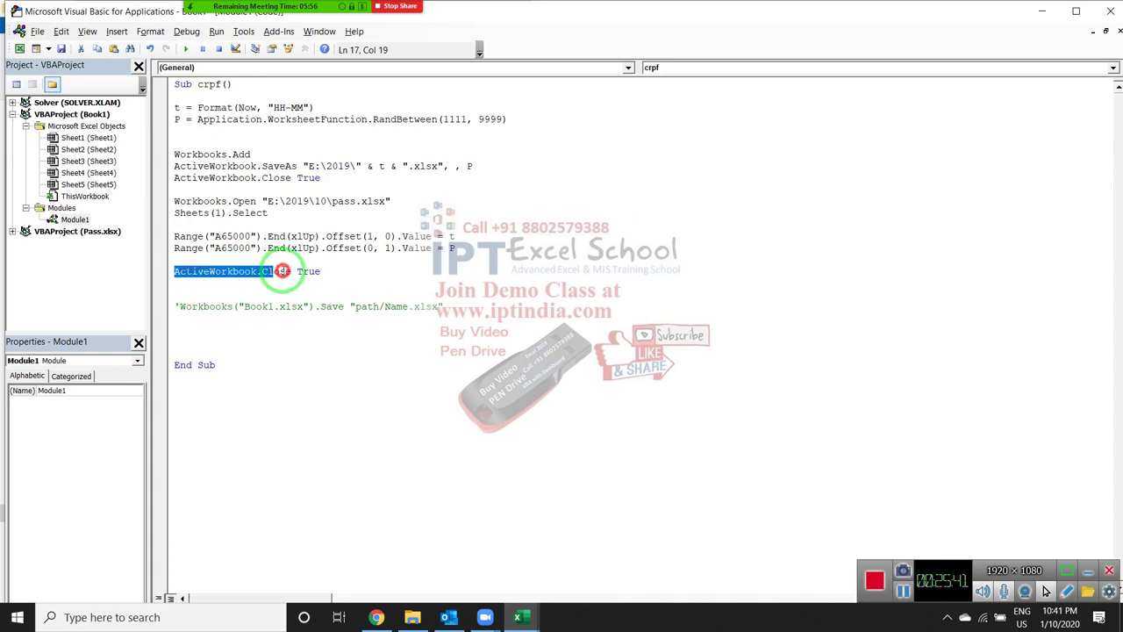
click(356, 274)
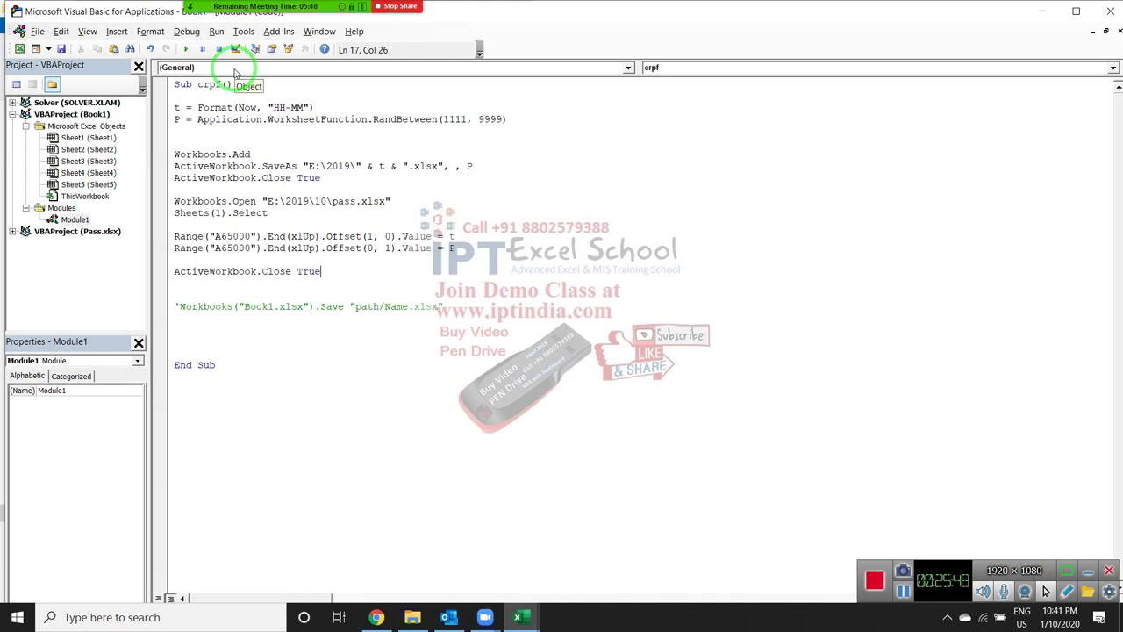
- Highlight RandBetween and its 1111, 9999 range in the code, and show the Book1 and Pass previews
click(241, 16)
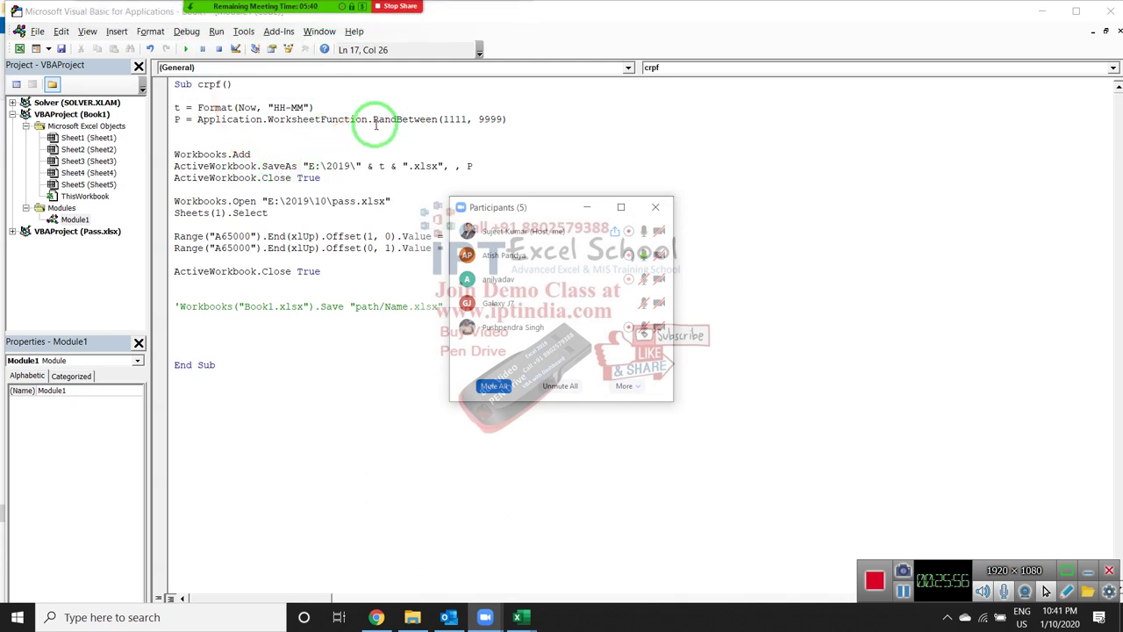
drag(373, 121, 437, 119)
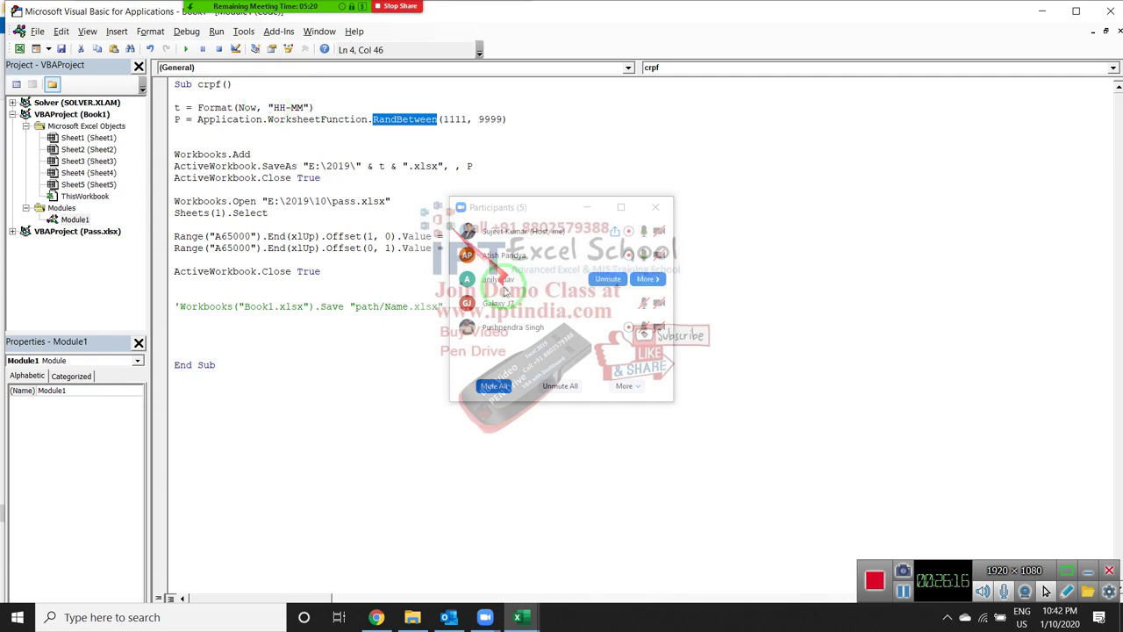
click(553, 386)
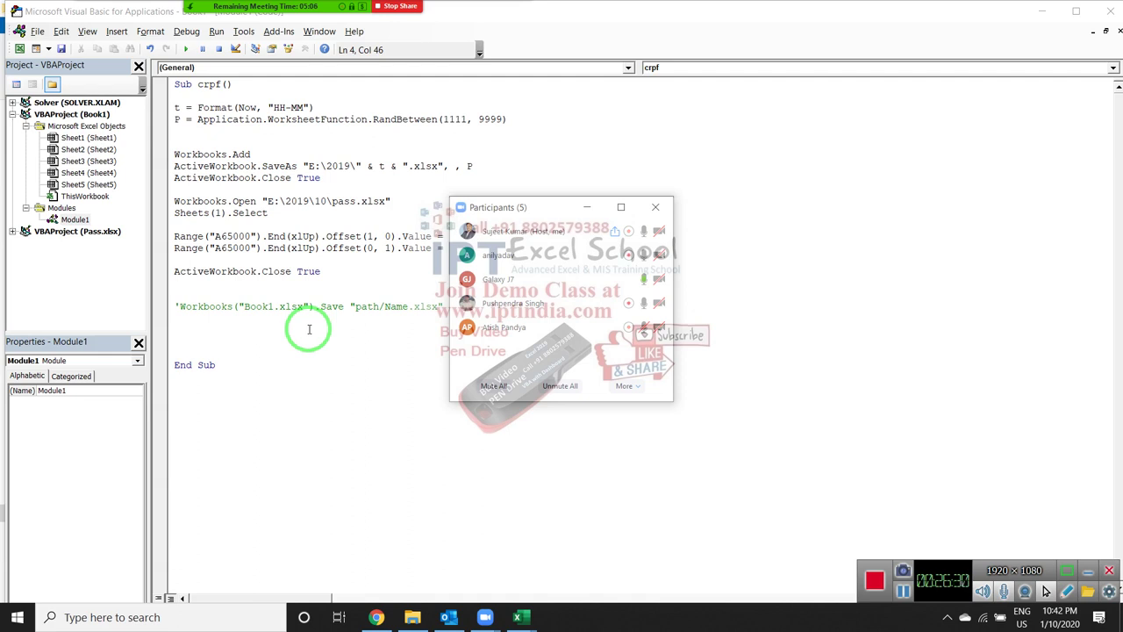
drag(502, 119, 441, 115)
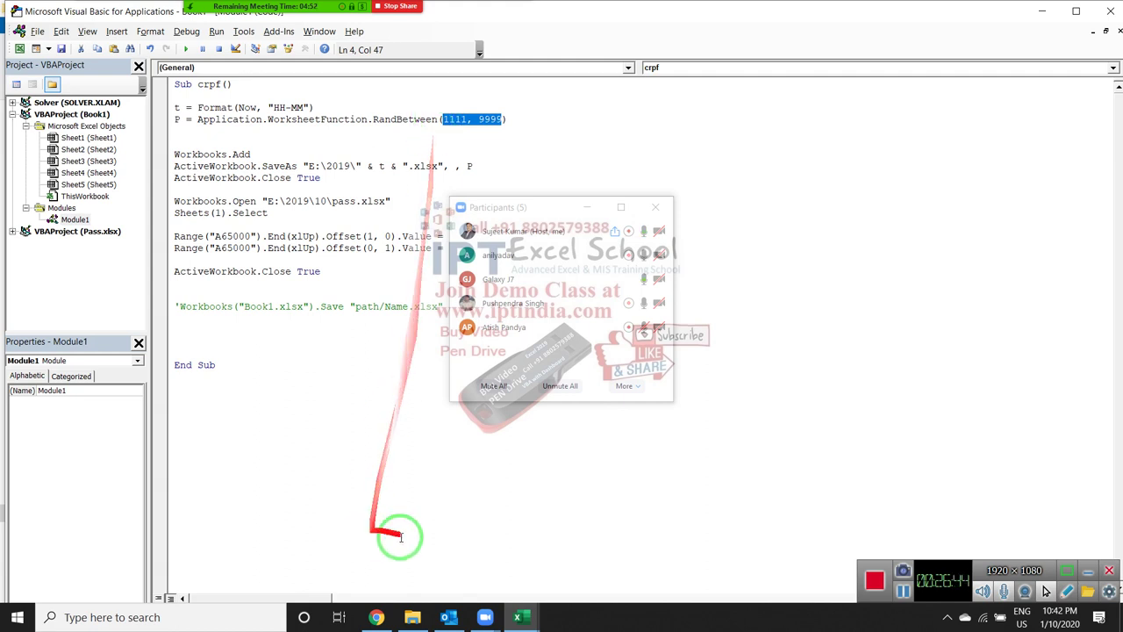
click(516, 616)
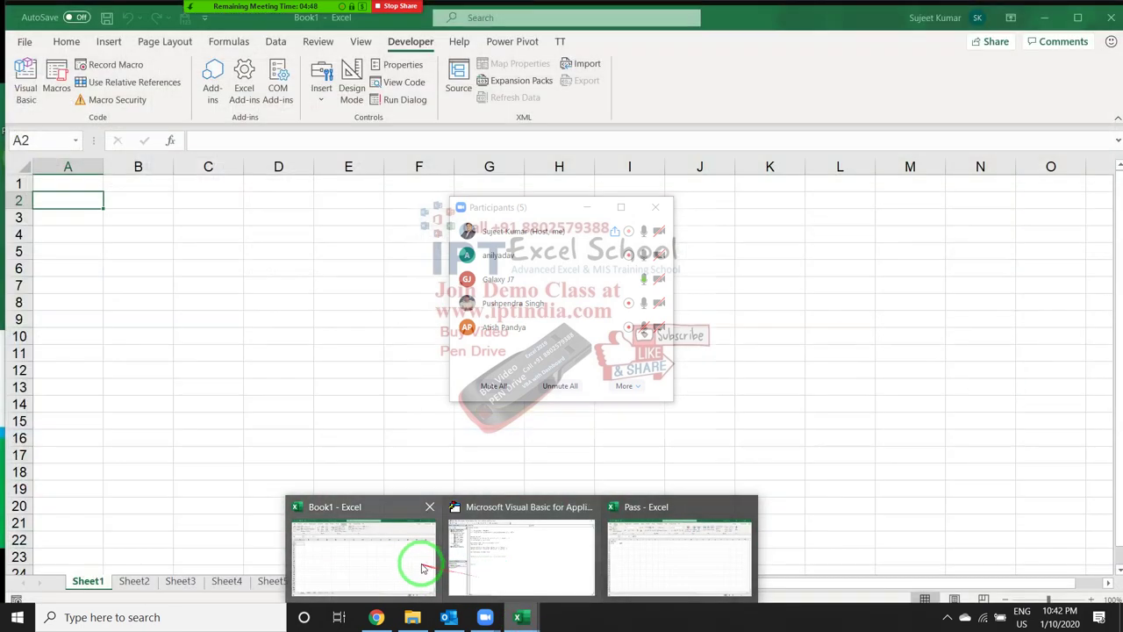
- In Book1, enter =RANDBETWEEN(1111,9999) in cell B2
click(421, 568)
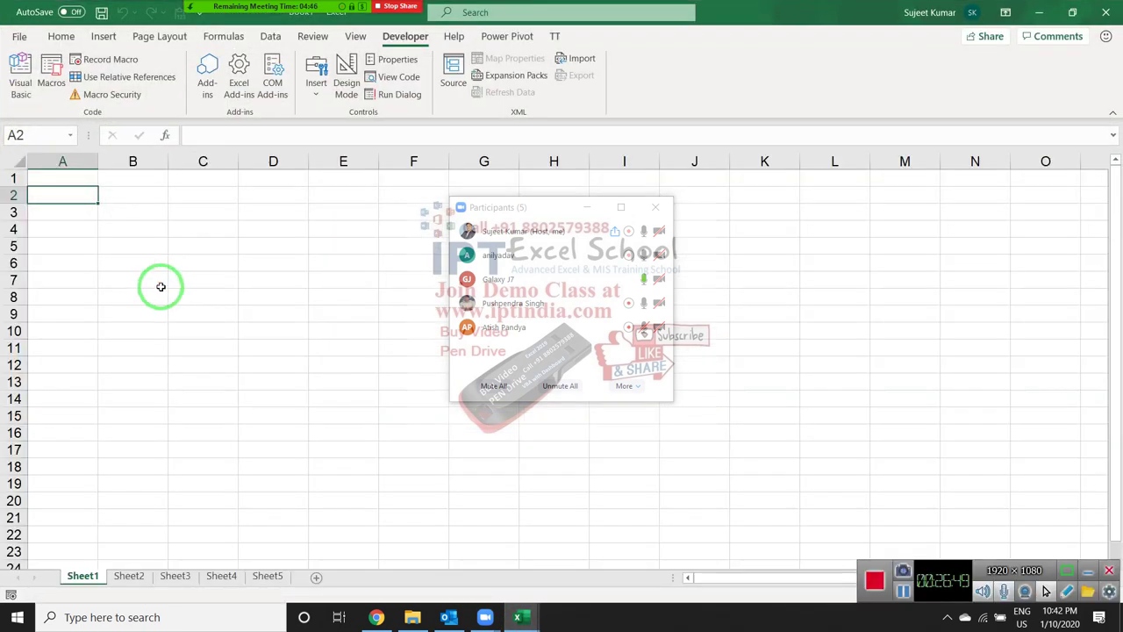
click(160, 287)
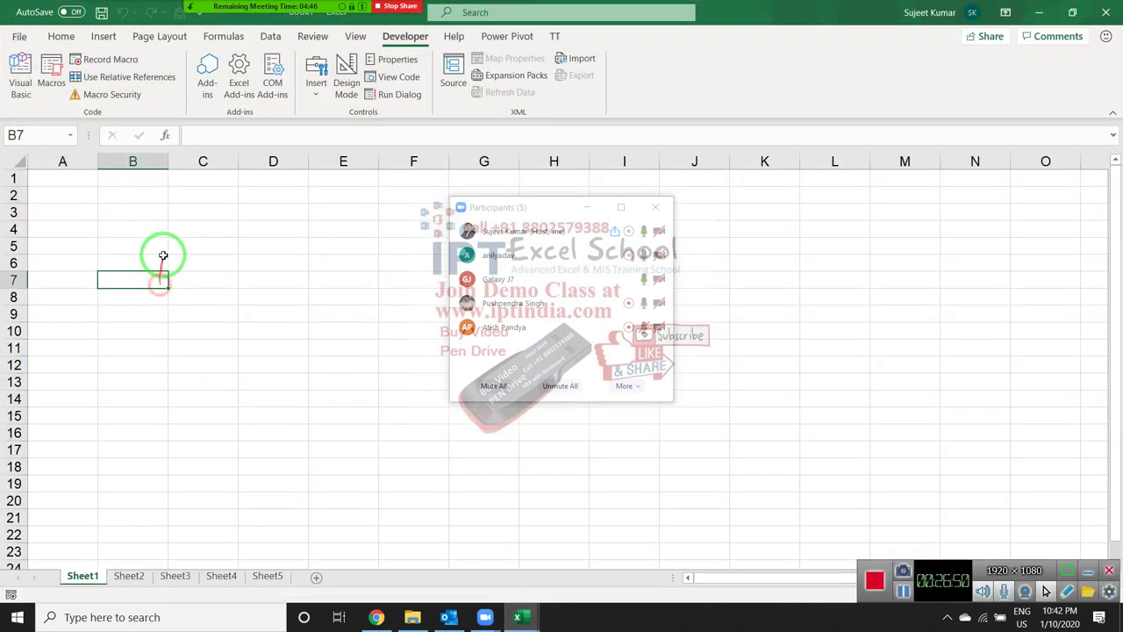
click(120, 208)
click(118, 195)
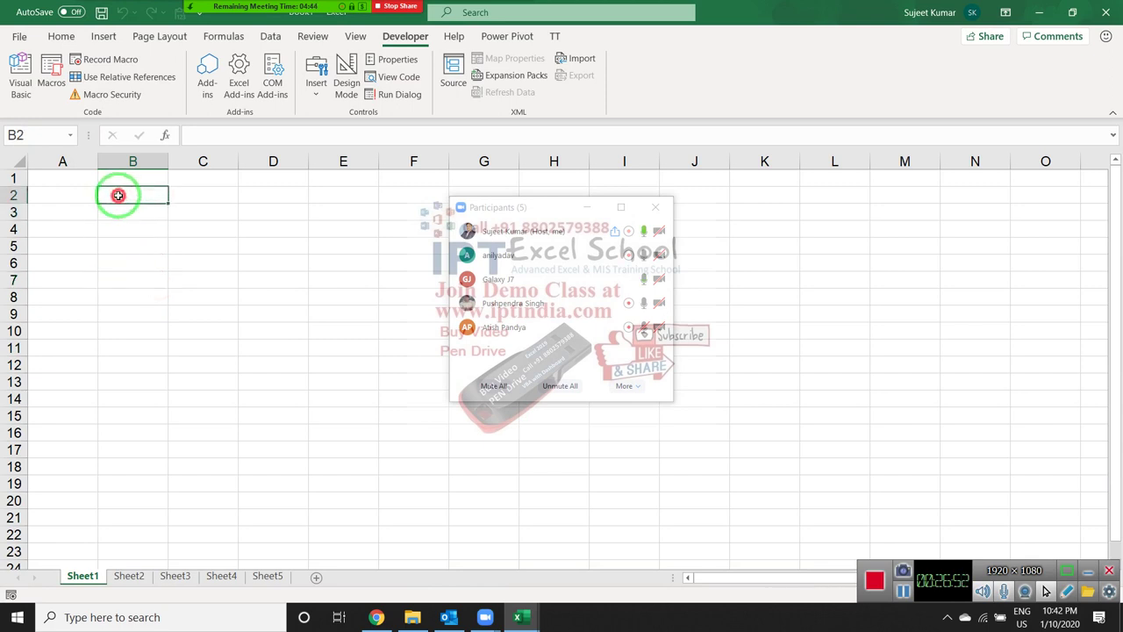
text(=ra)
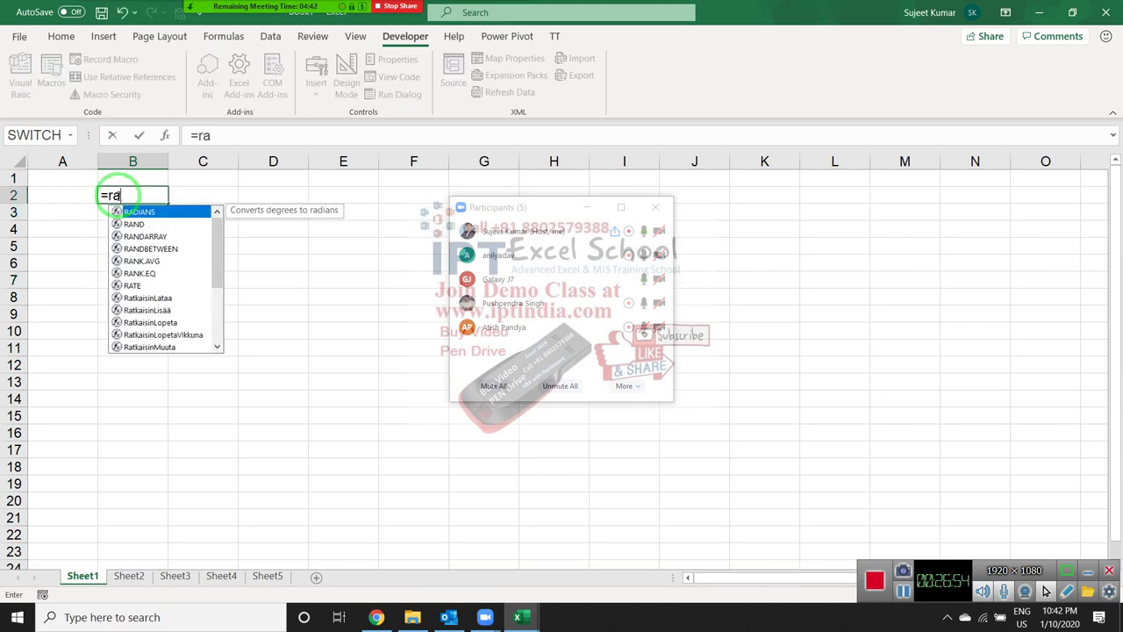
key(Down)
key(Down)
key(Down)
key(Tab)
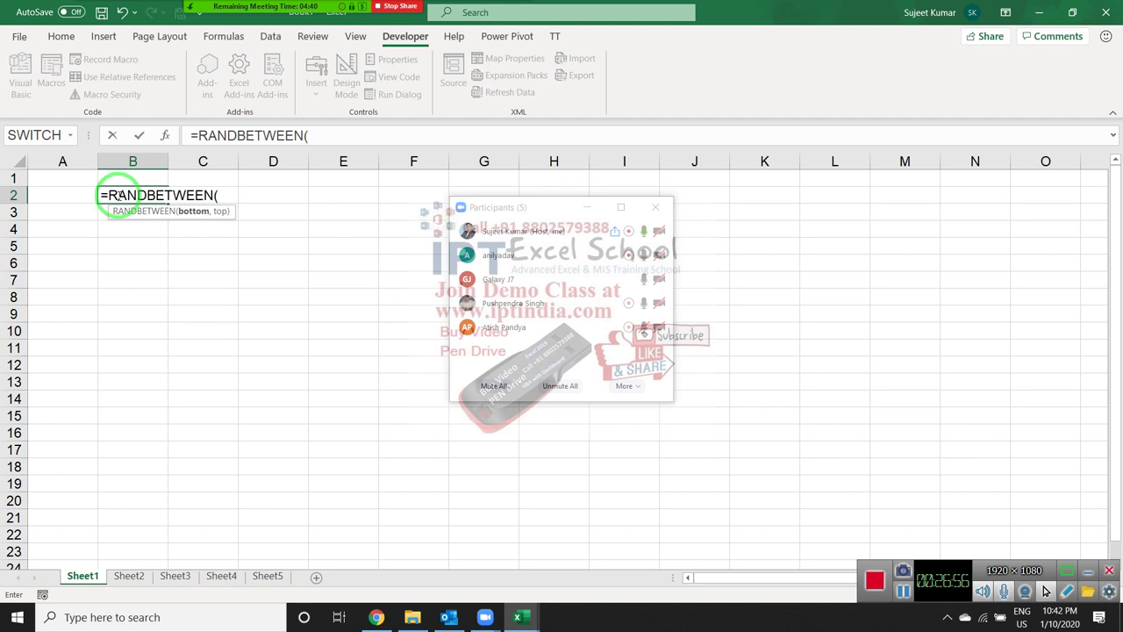
text(1111,99)
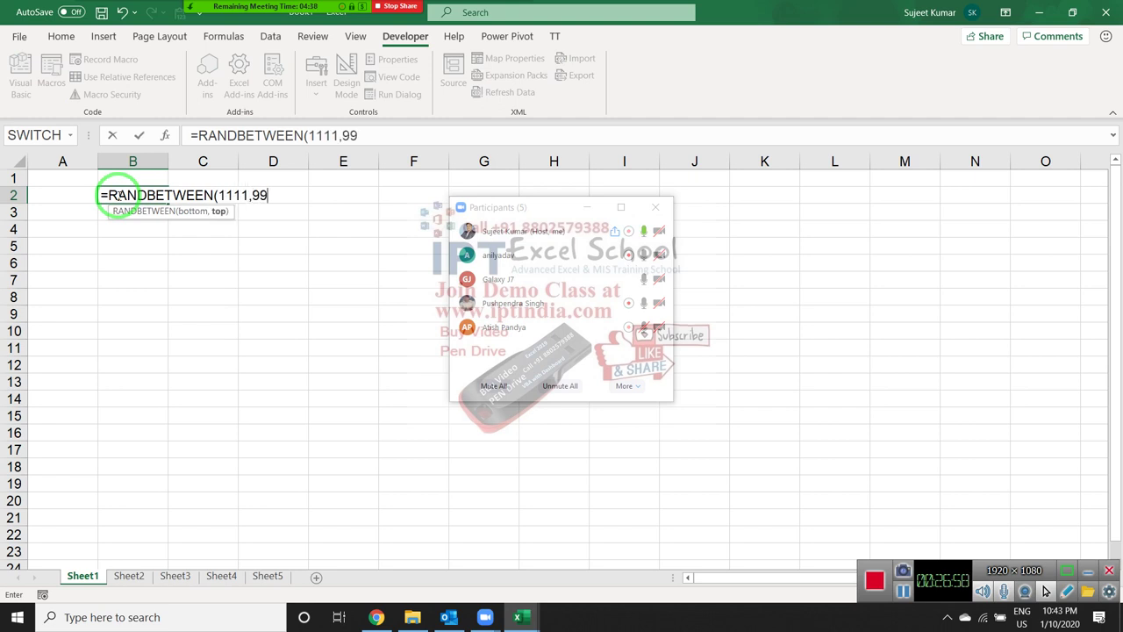
text(99)
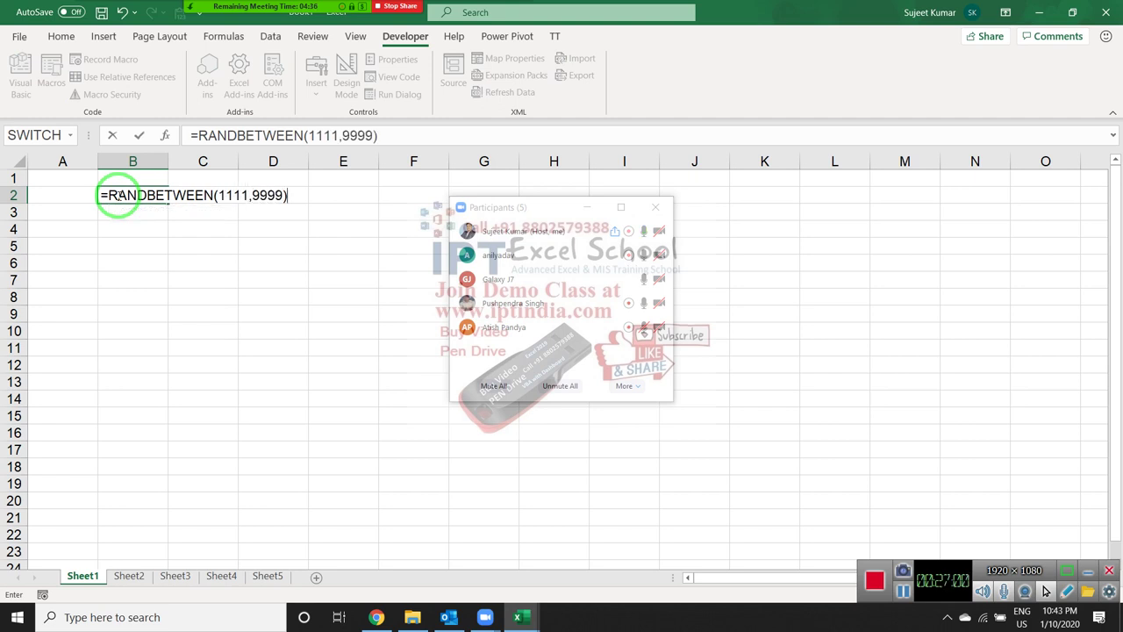
key(Return)
click(118, 195)
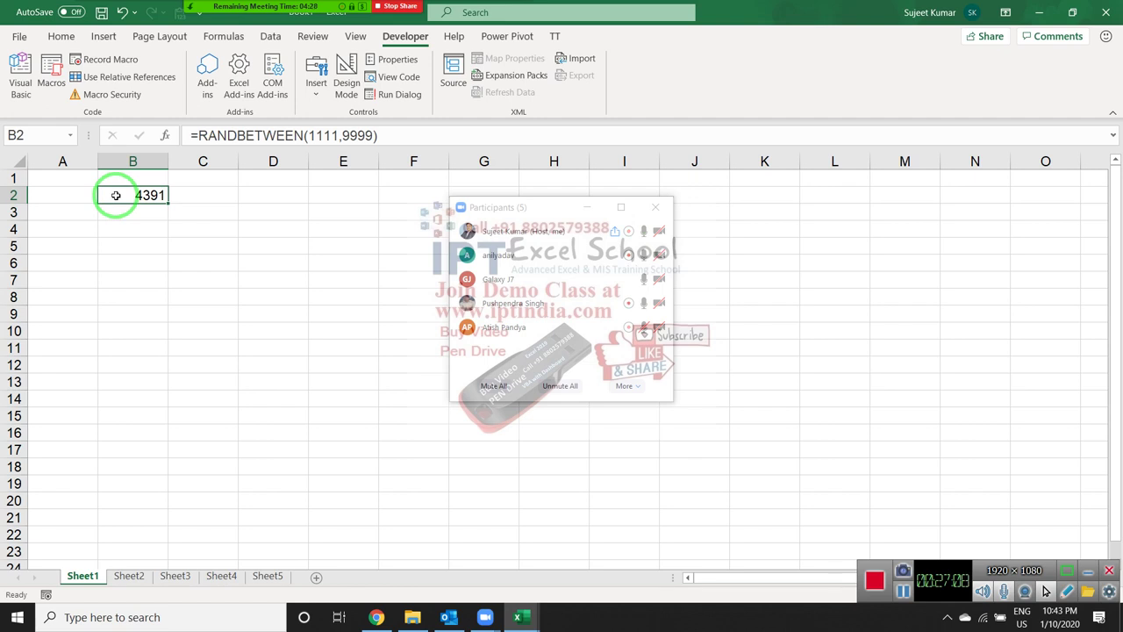
- Enter =RANDBETWEEN(58,90) in cell C2
key(Right)
text(=ra)
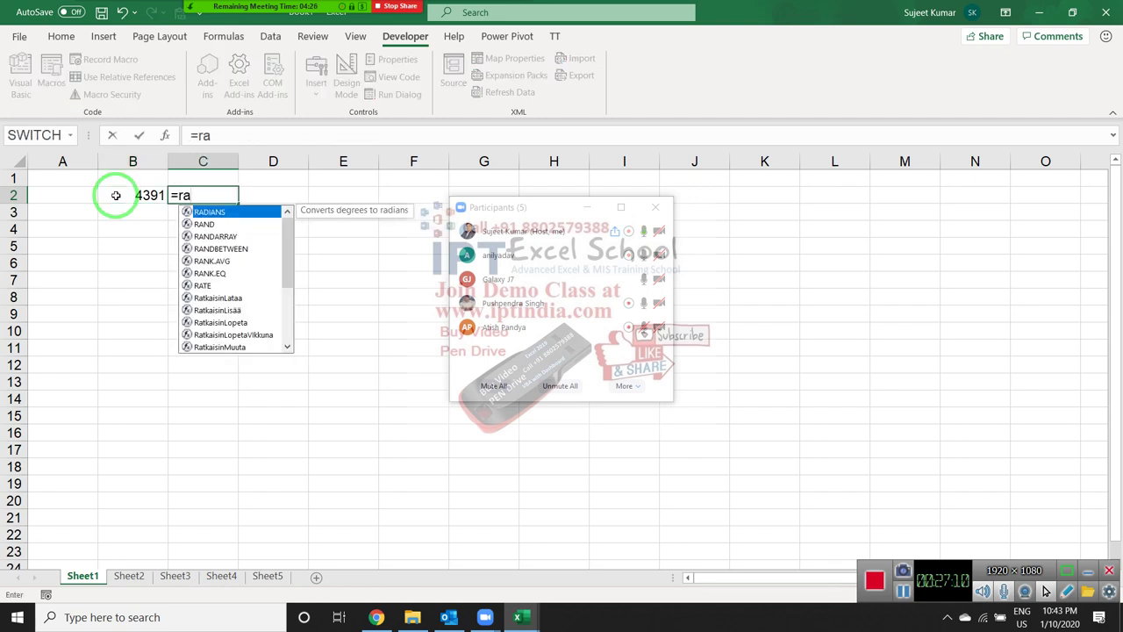
key(Down)
key(Down)
key(Down)
key(Tab)
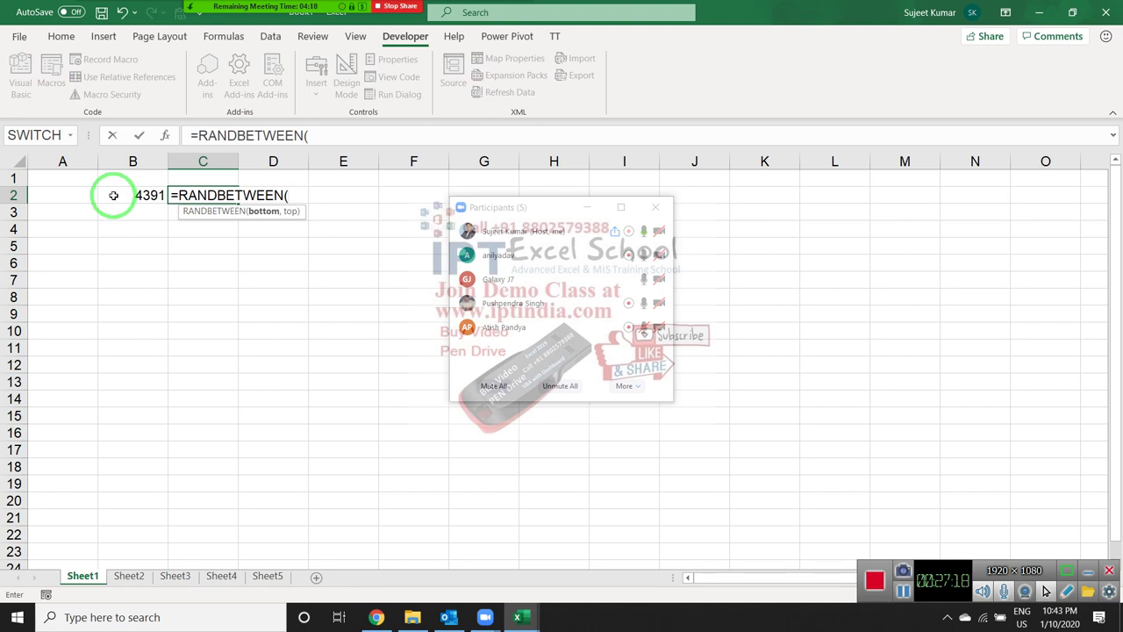
text(57)
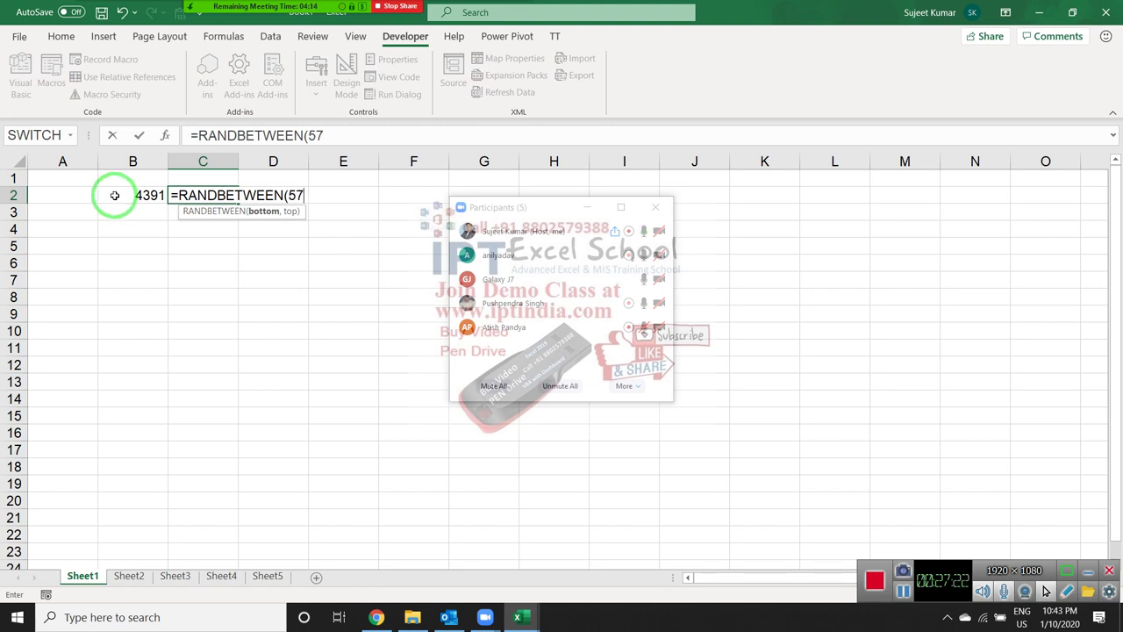
key(BackSpace)
text(8)
text(,)
text(90)
key(Return)
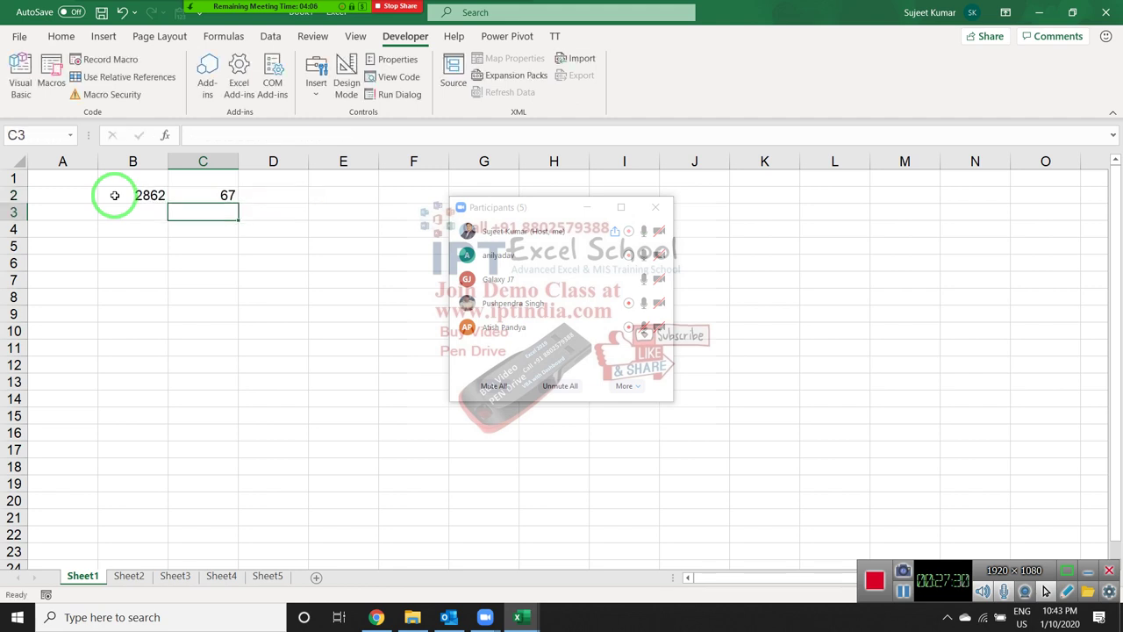
- Enter =CHAR(C2) in C3 so it shows a character
text(=)
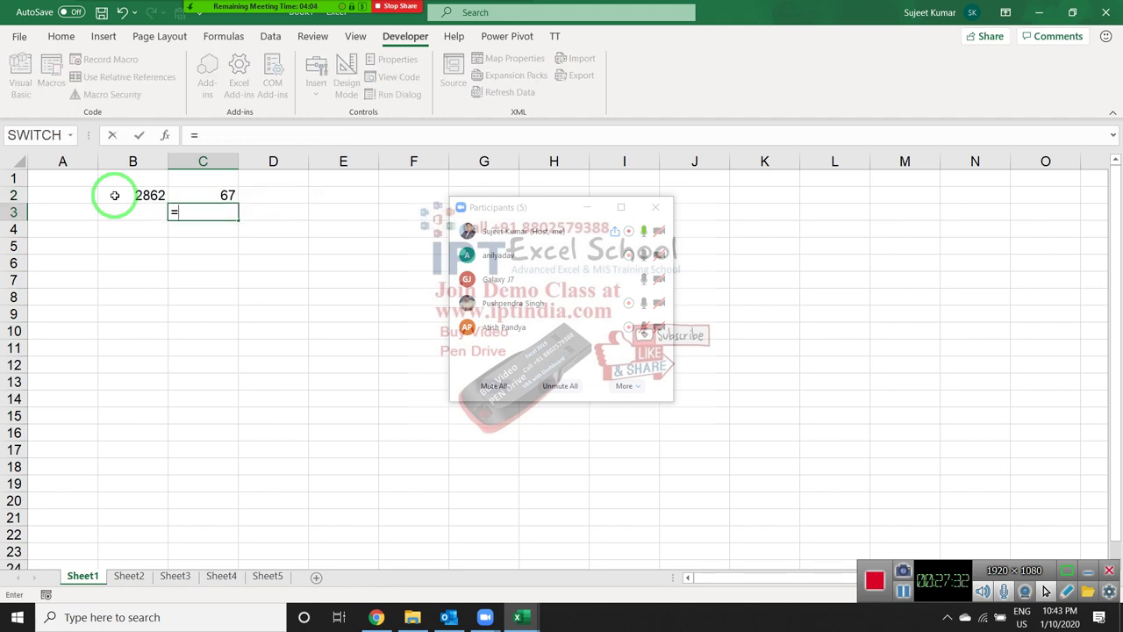
text(ch)
key(Tab)
key(Up)
key(Return)
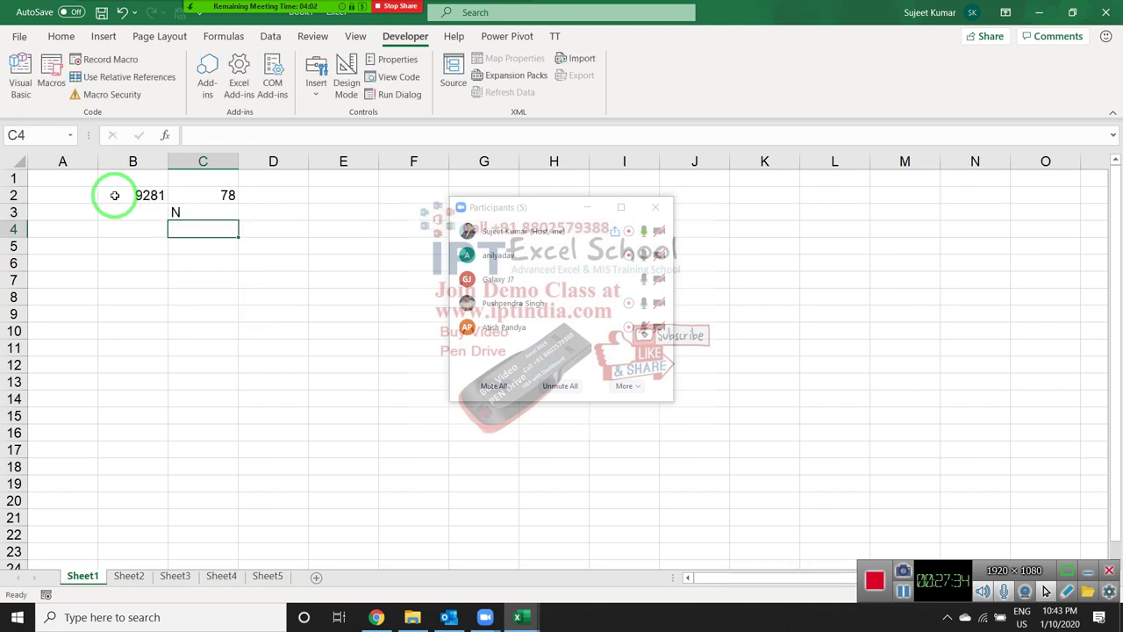
key(Up)
key(Right)
key(Up)
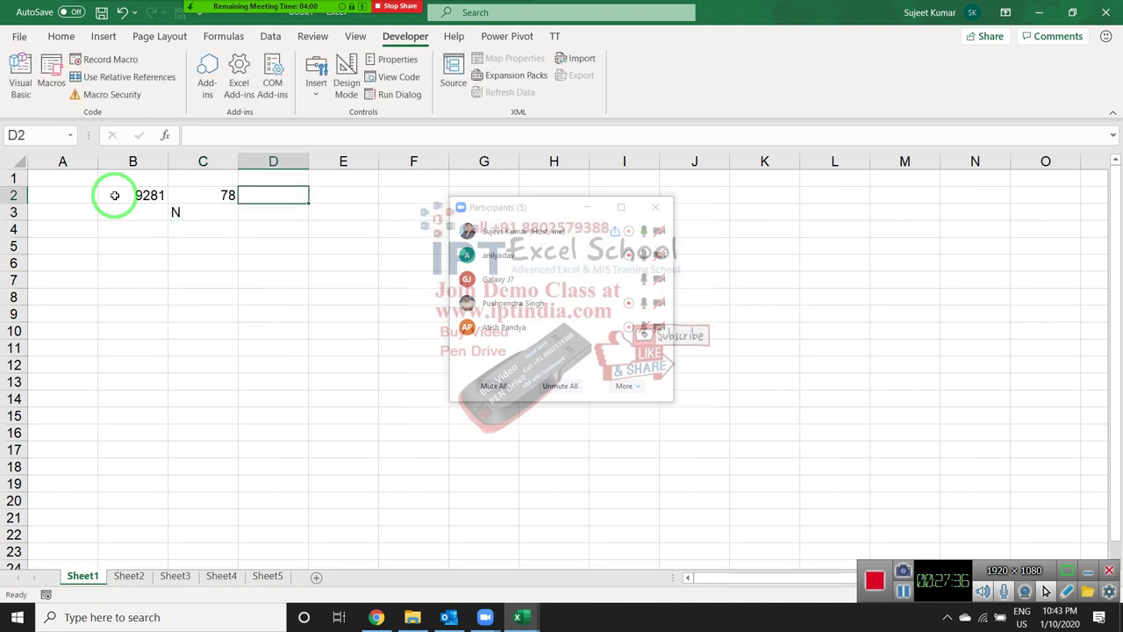
- Enter =RANDBETWEEN(90,127) in cell D2
text(=ra)
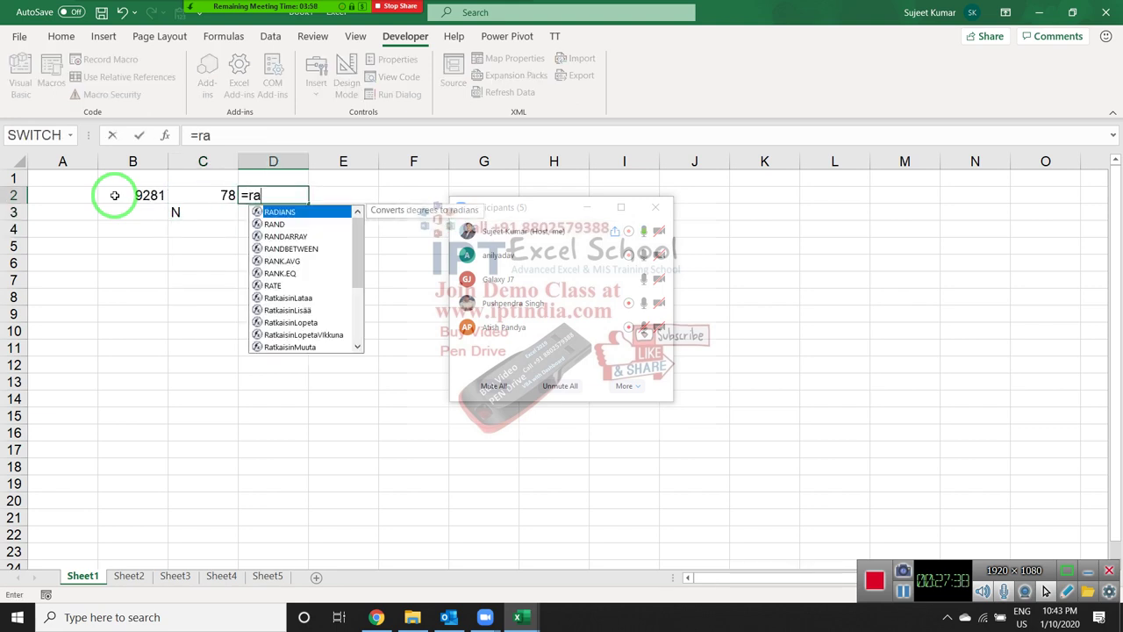
key(Down)
key(Down)
key(Down)
key(Tab)
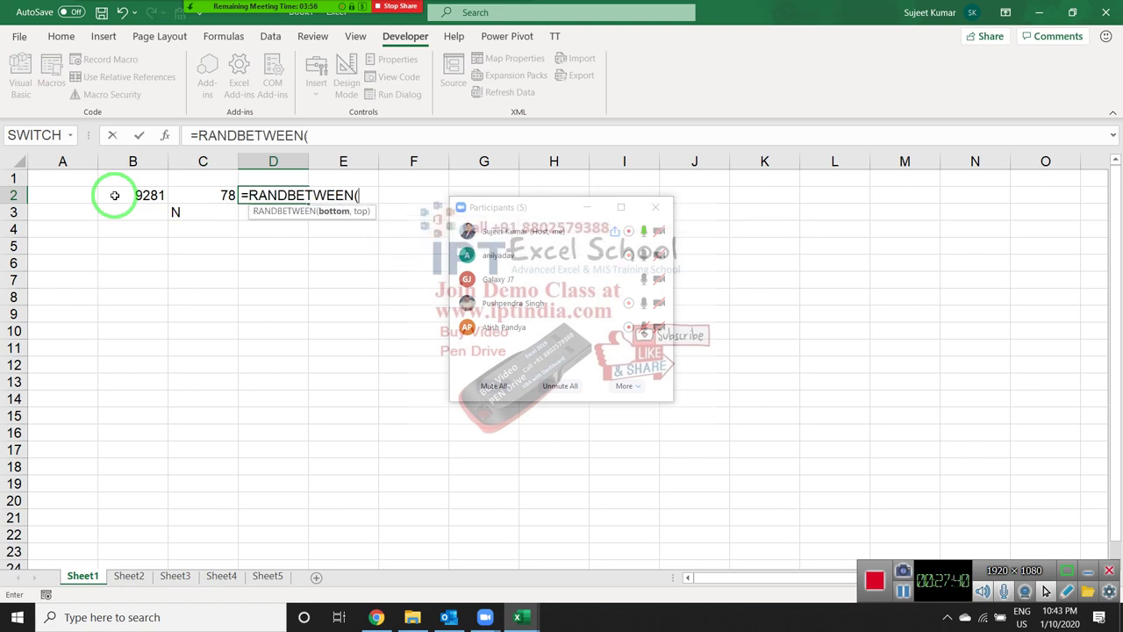
text(9)
text(0,1)
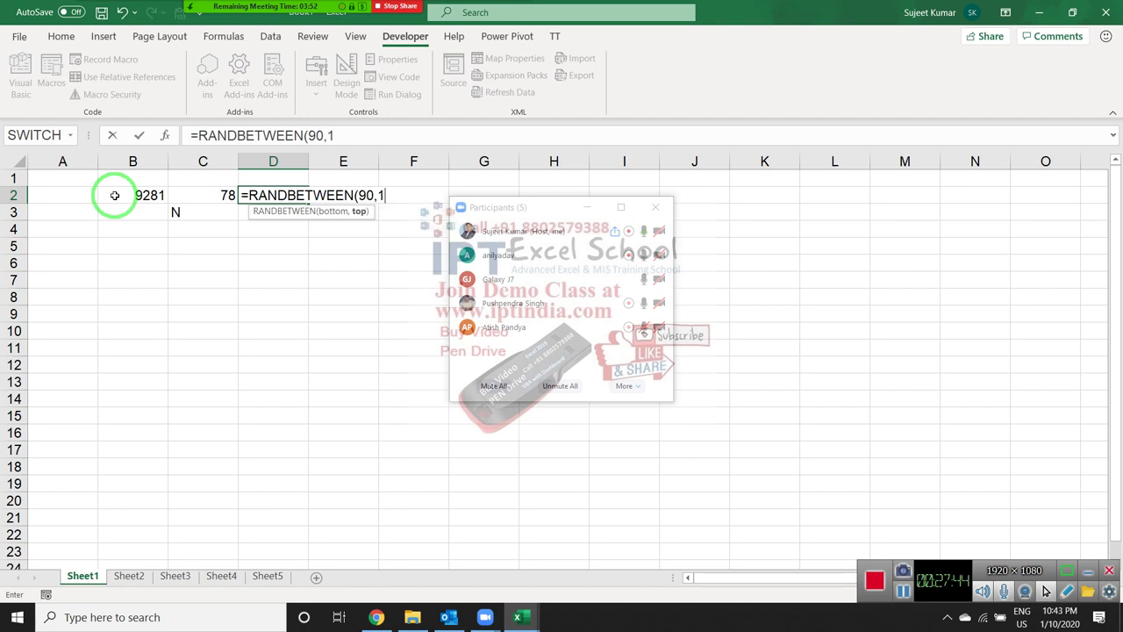
text(27)
text())
key(Return)
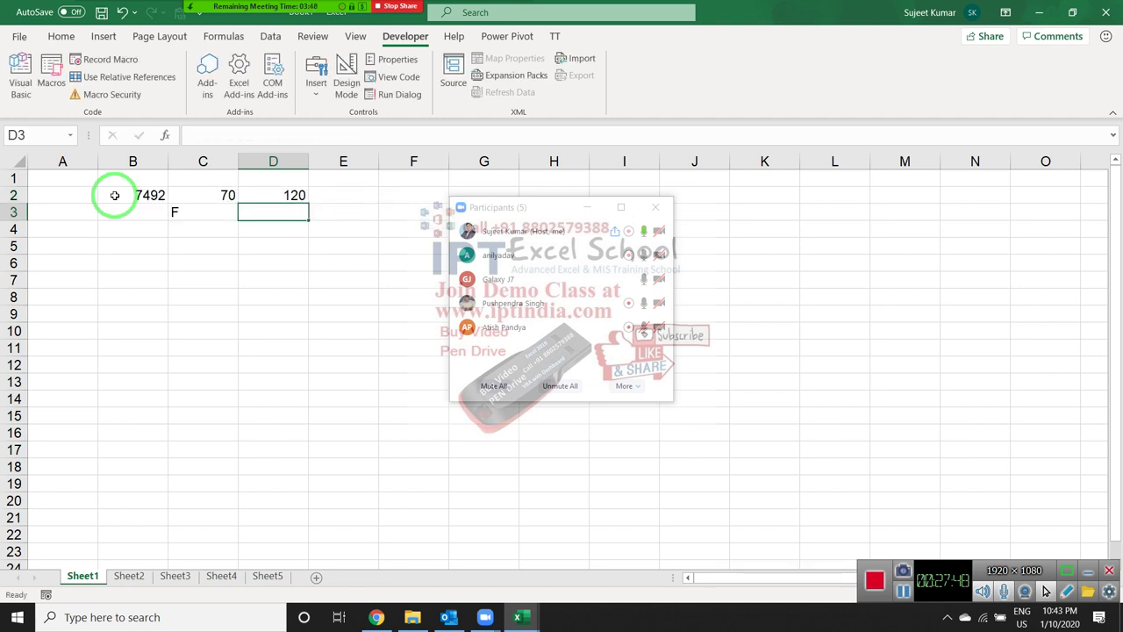
key(Up)
key(Down)
- Enter =CHAR(D2) in D3, then check C2's RANDBETWEEN(58,90) formula
text(=)
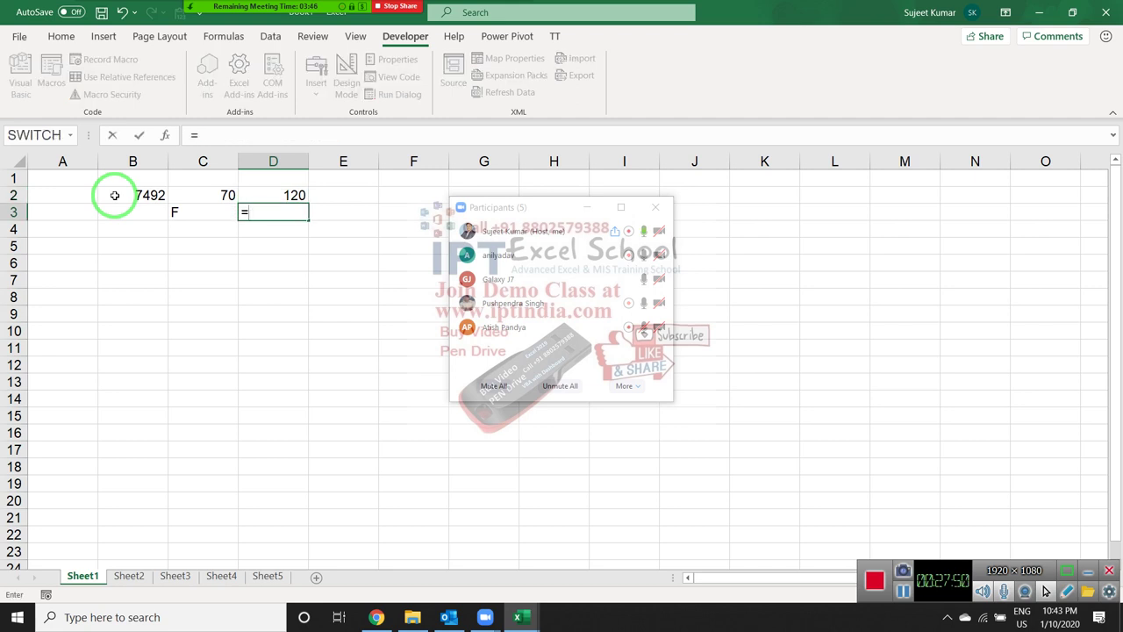
text(ch)
key(Tab)
key(Up)
key(Return)
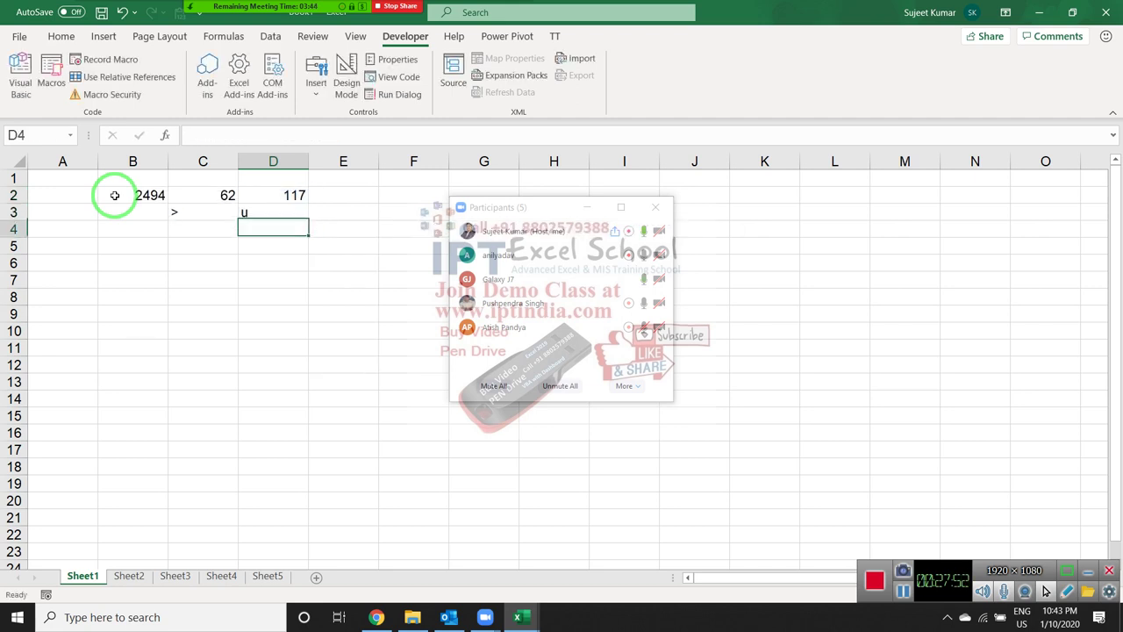
key(Up)
key(Left)
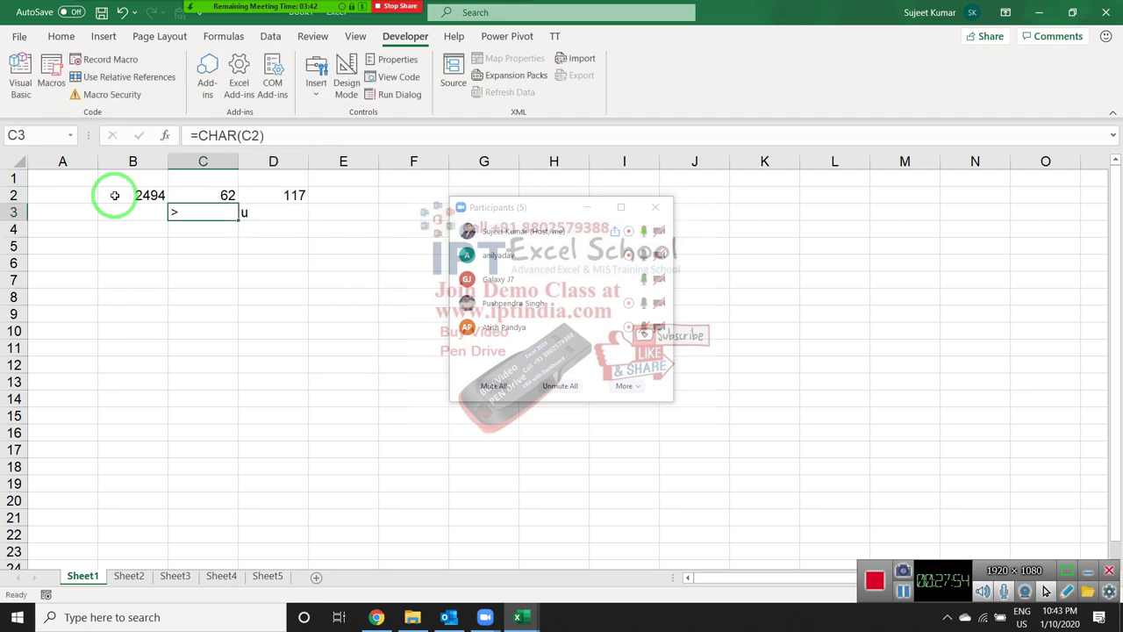
key(Up)
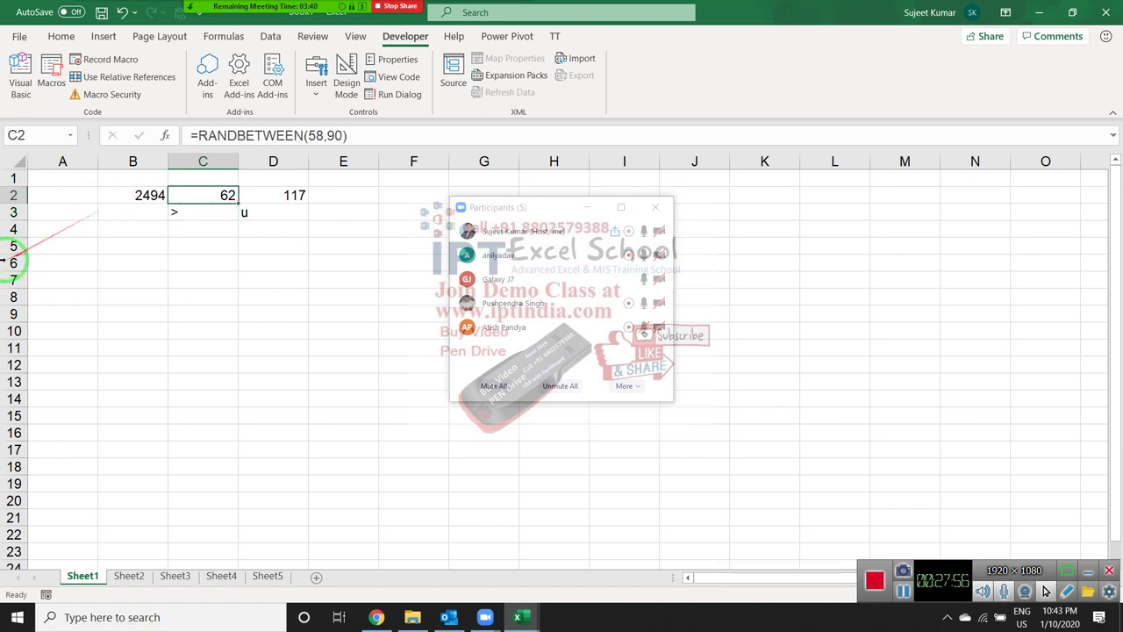
- Review the RANDBETWEEN(1111,9999) formula in B2 and the CHAR formulas in C3 and D3
click(319, 197)
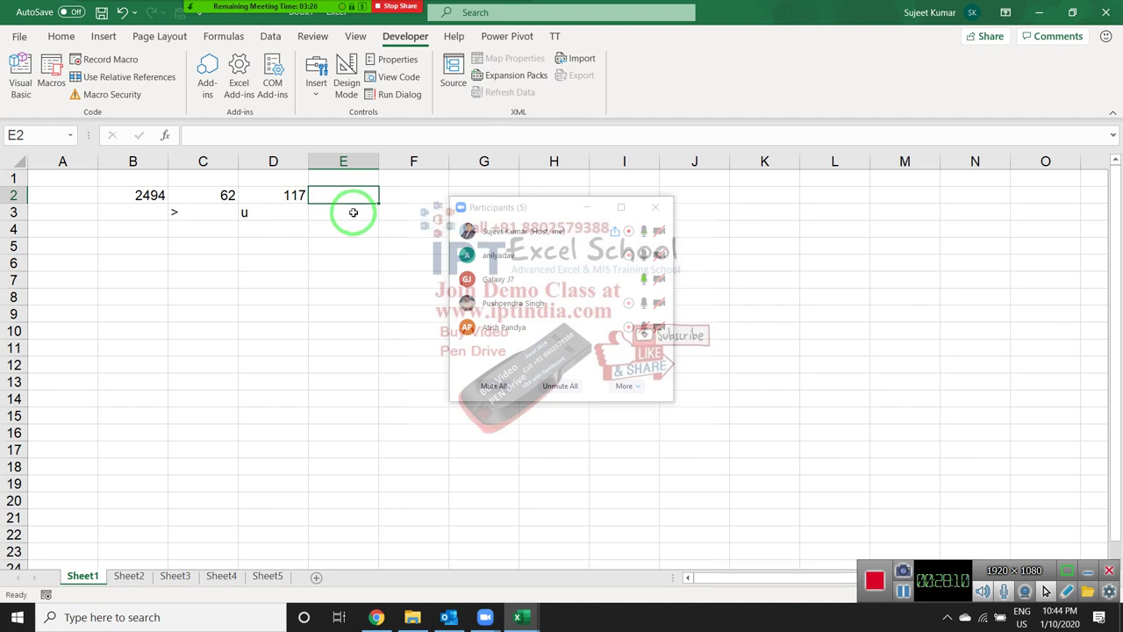
click(159, 196)
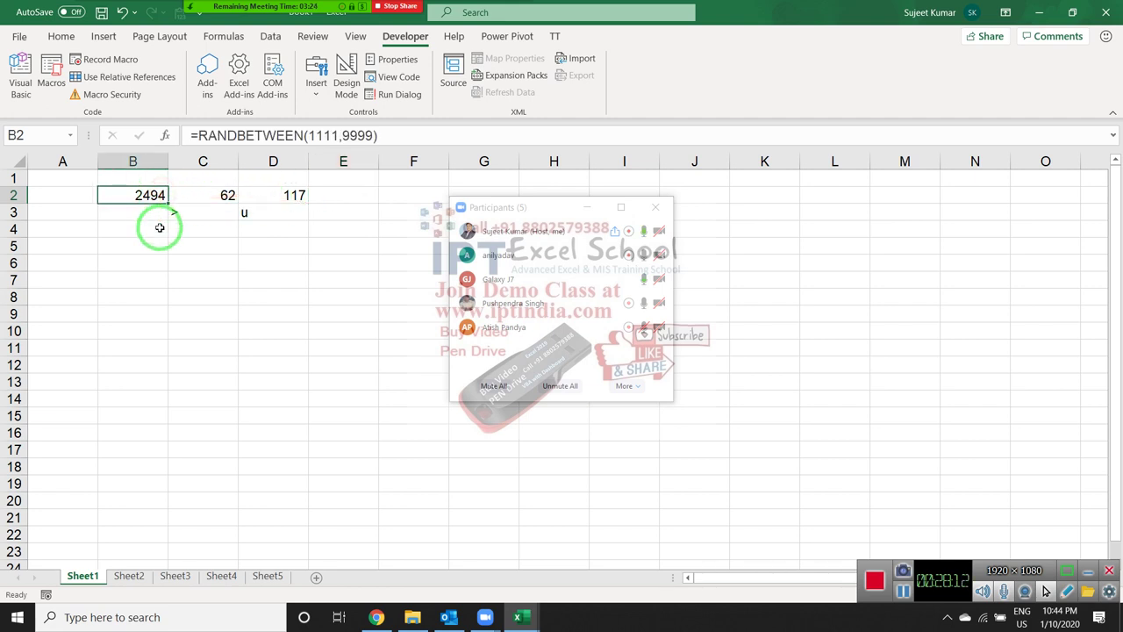
click(181, 212)
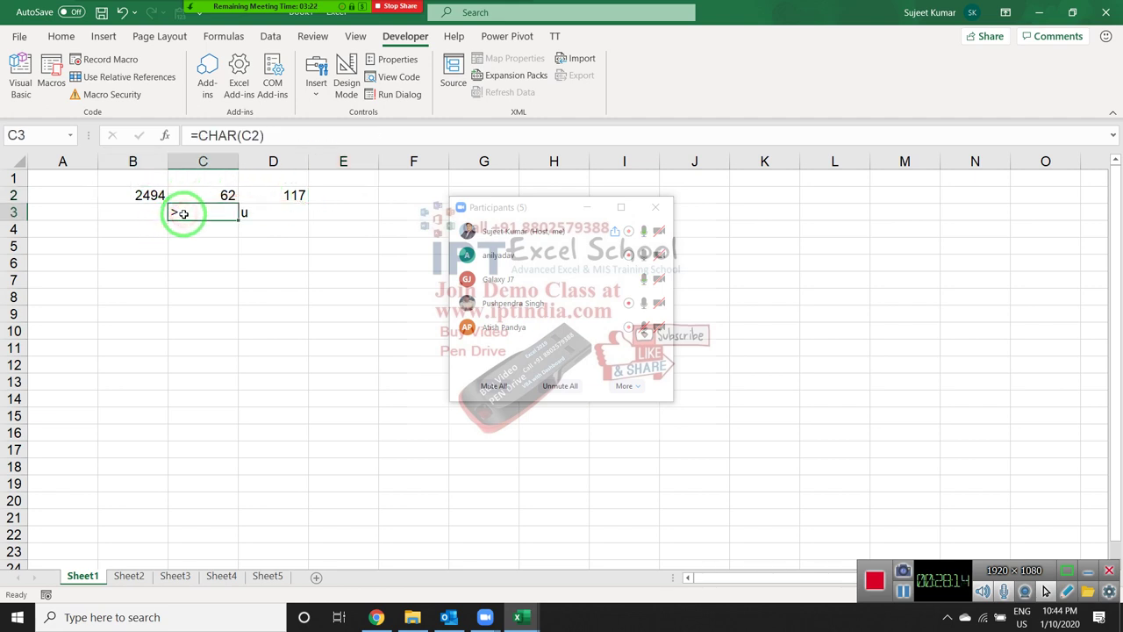
click(245, 211)
key(ctrl+r)
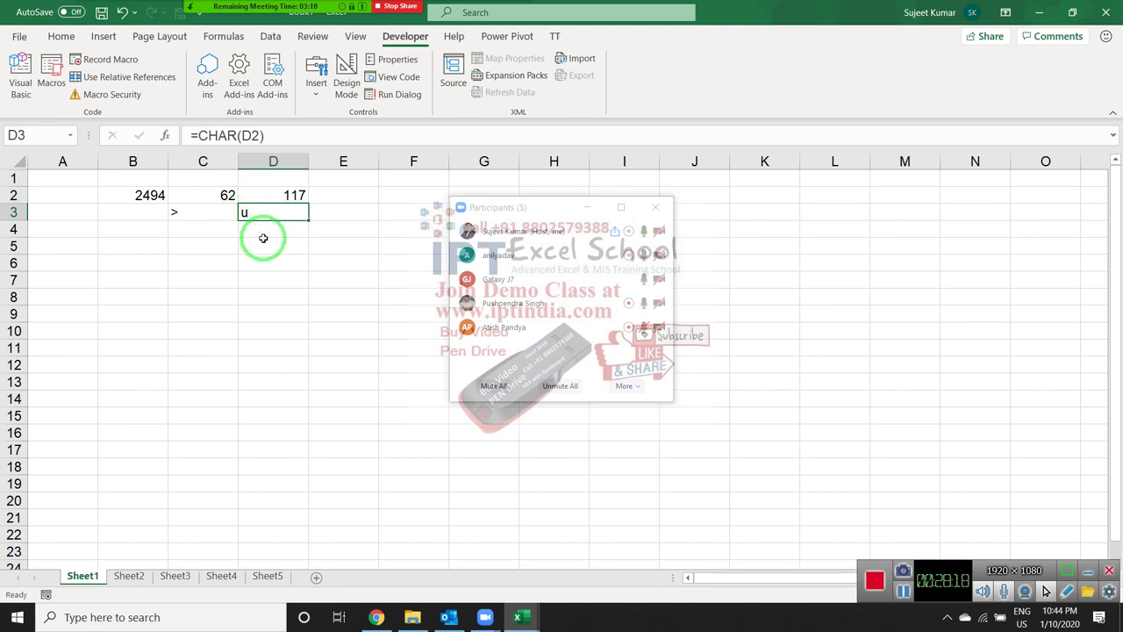
click(151, 198)
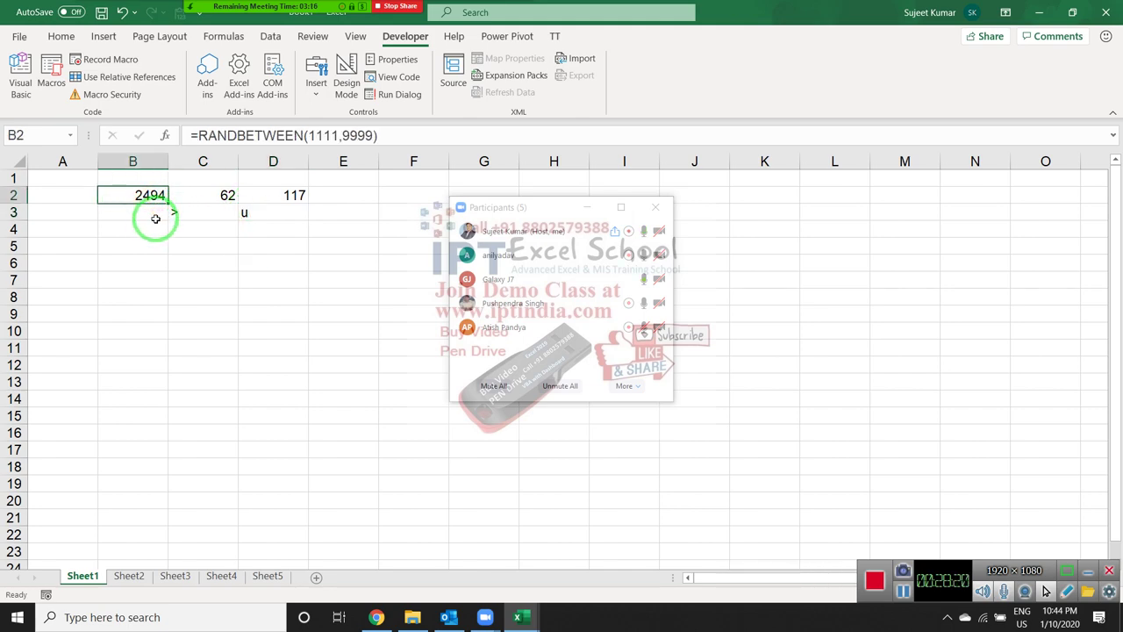
- Compare the macro's RandBetween with the C2, D2 and C3 formulas, ending in the VBA editor
key(alt+F11)
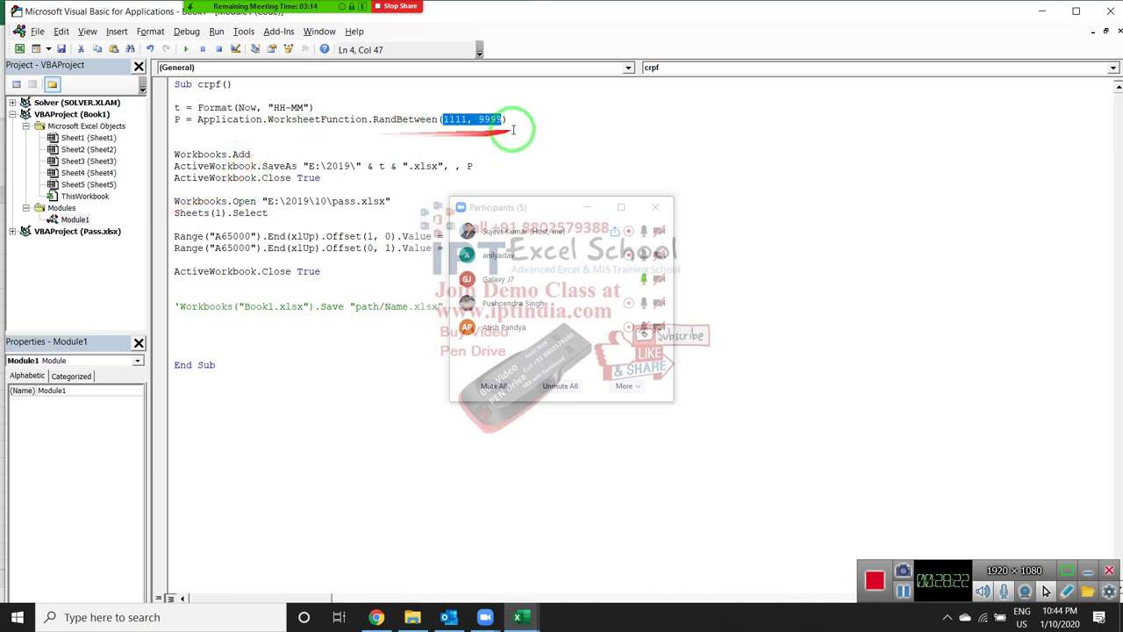
click(544, 121)
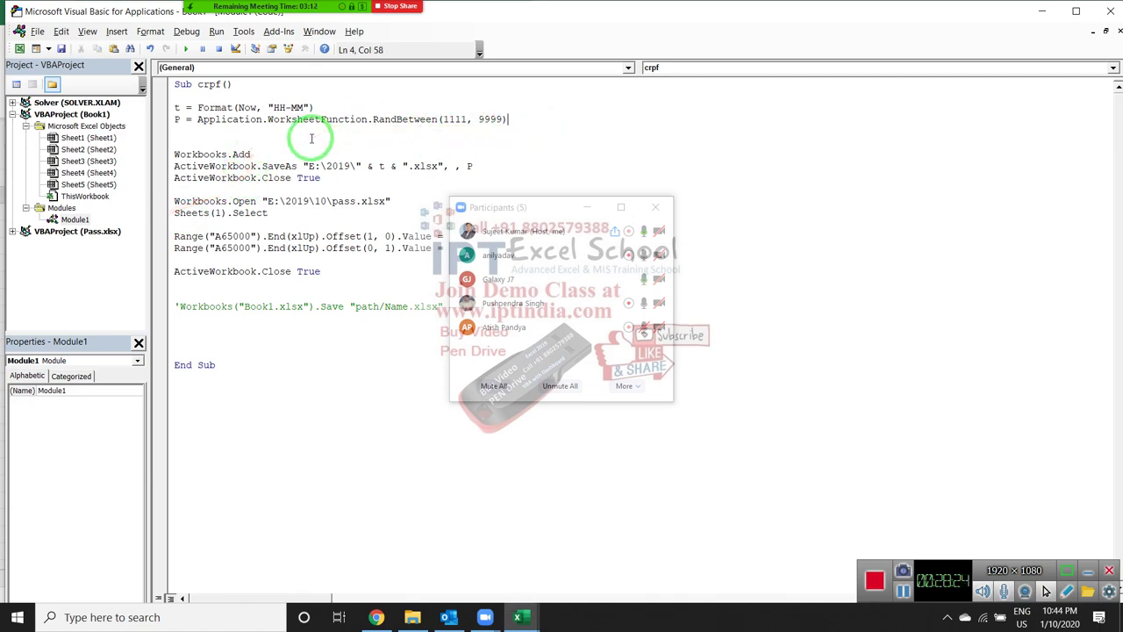
key(alt+F11)
click(226, 193)
click(250, 193)
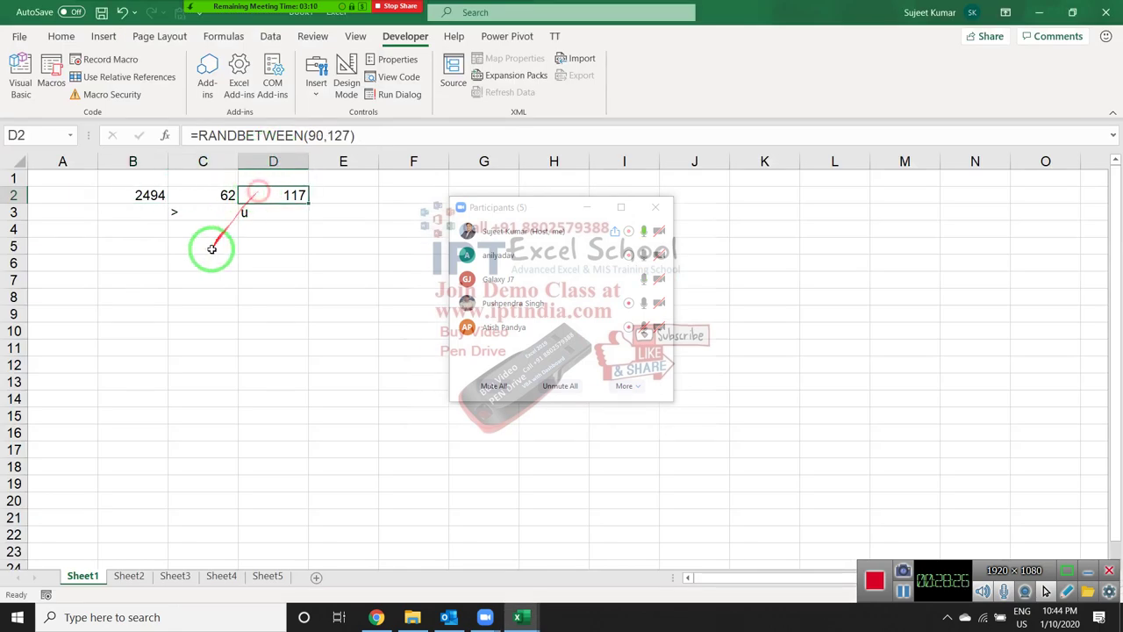
click(205, 214)
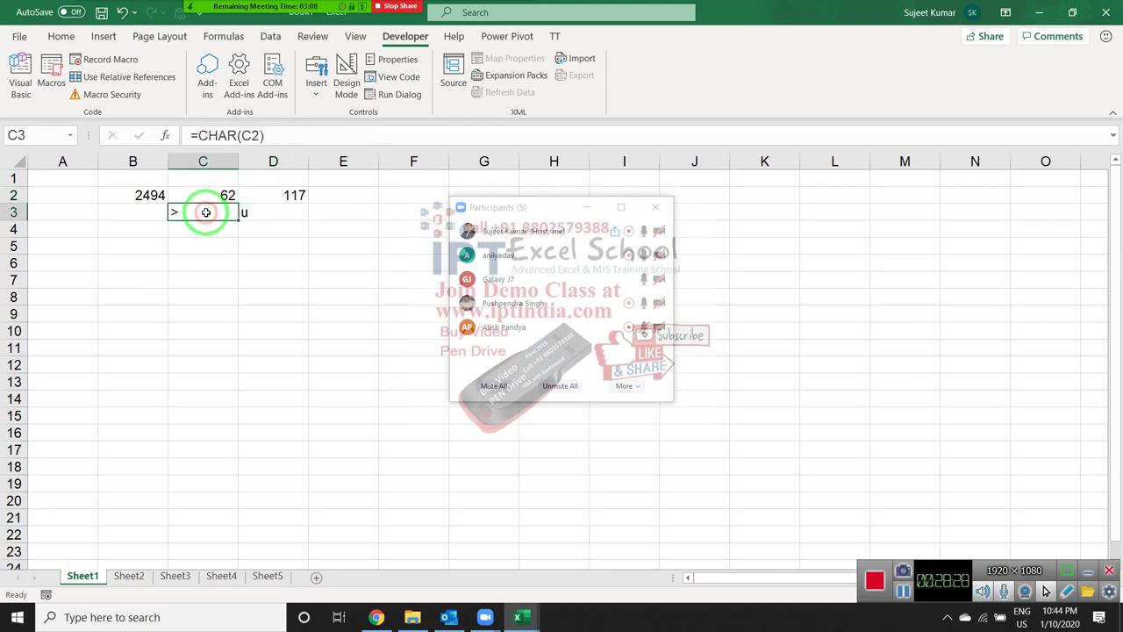
key(alt+F11)
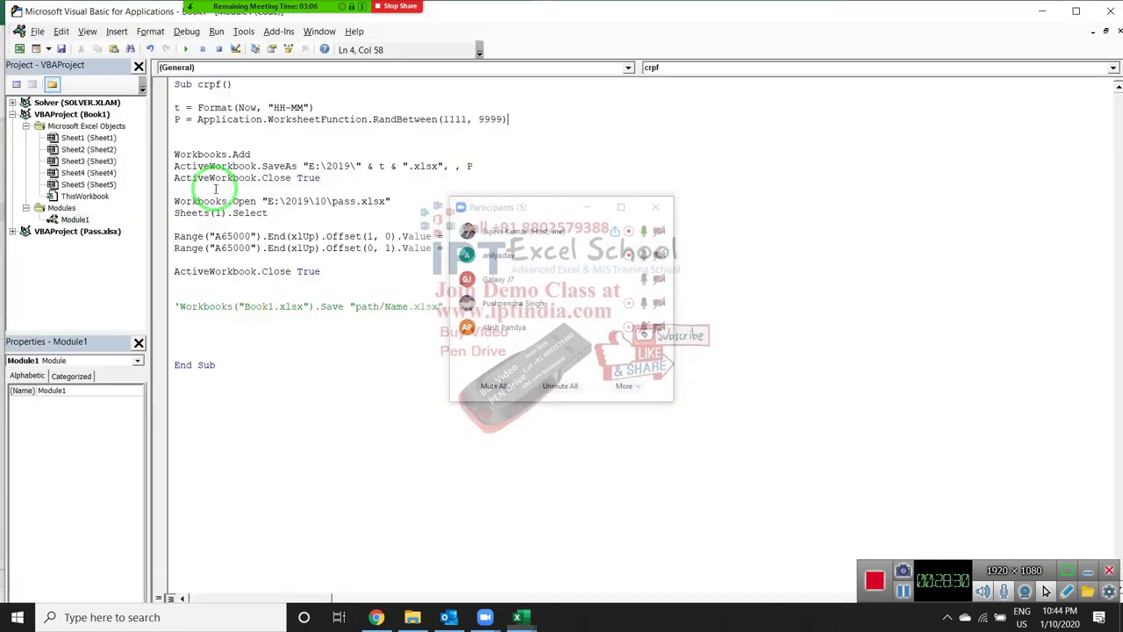
- Type and delete a trial Application line, and briefly mark the workbook-creating code block
click(179, 131)
text(=)
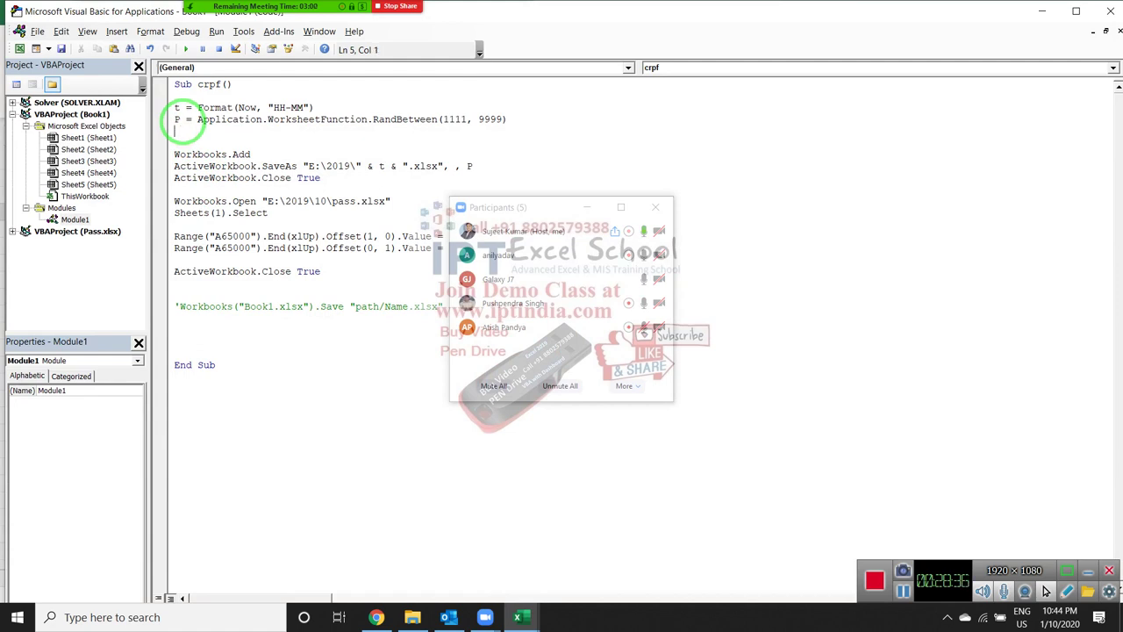
text(ppl)
text(ica)
key(BackSpace)
key(BackSpace)
key(BackSpace)
key(BackSpace)
key(BackSpace)
key(BackSpace)
key(BackSpace)
key(BackSpace)
key(BackSpace)
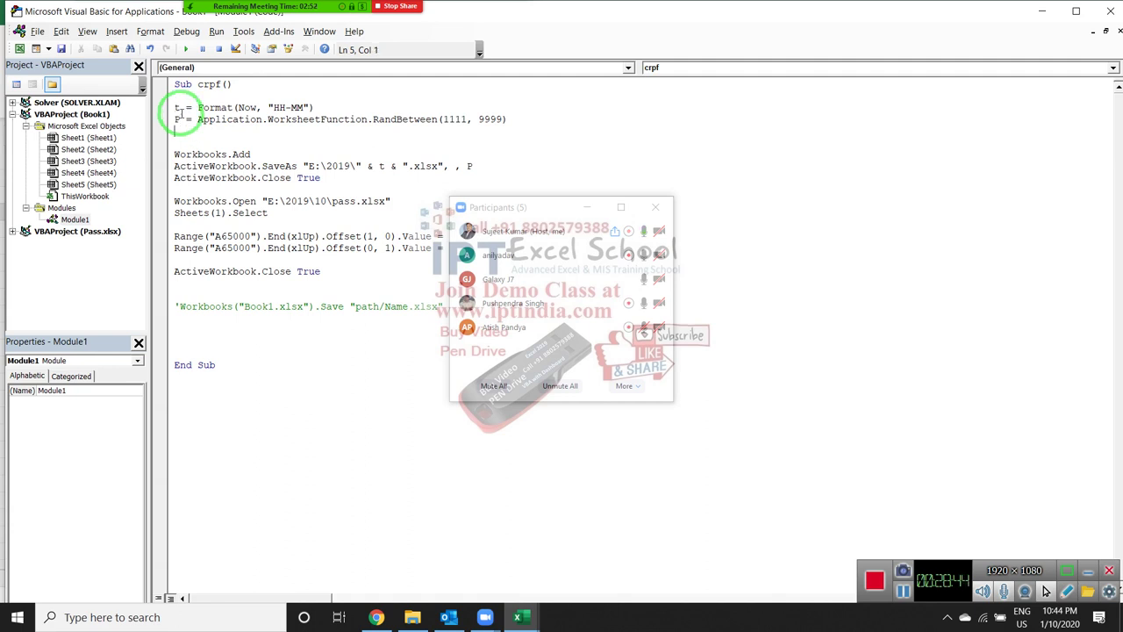
click(206, 140)
mouse_move(308, 4)
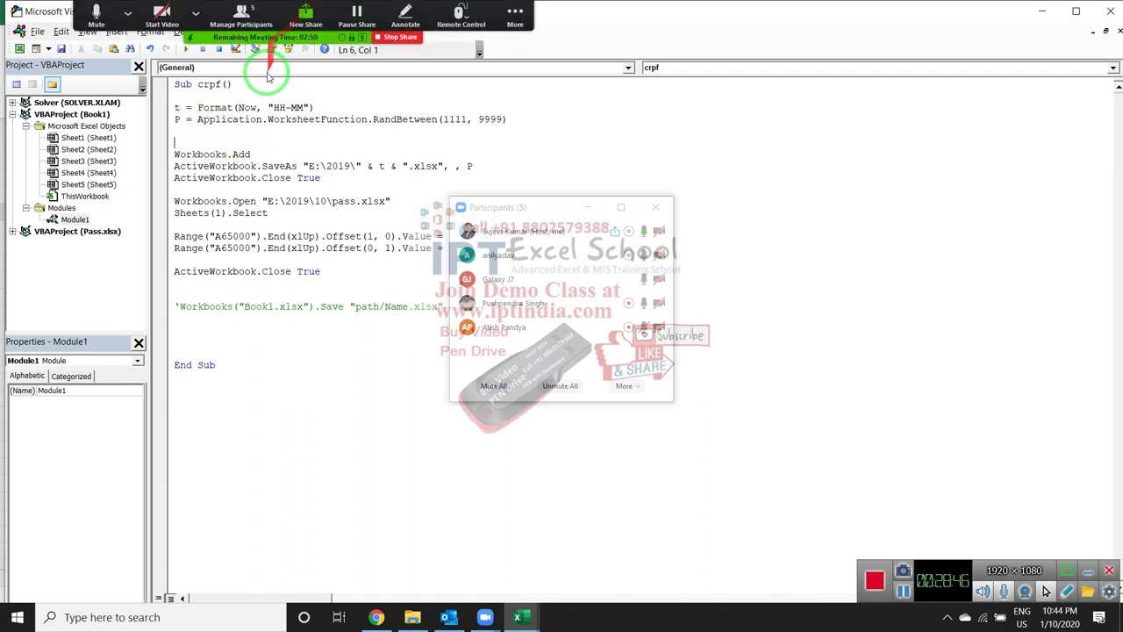
drag(301, 137, 361, 279)
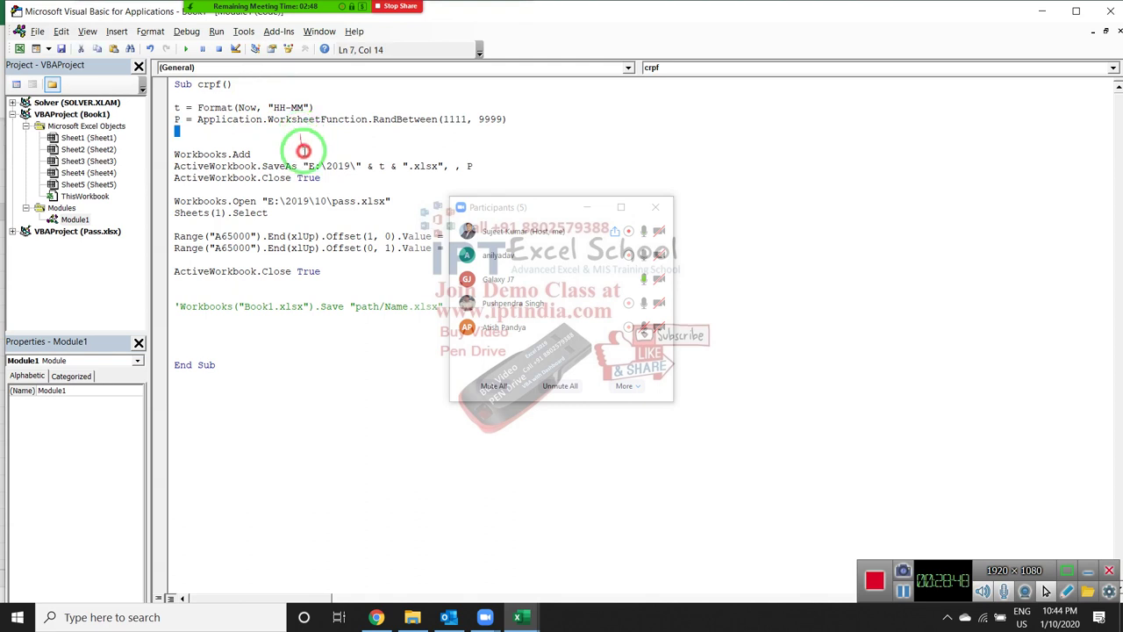
click(361, 279)
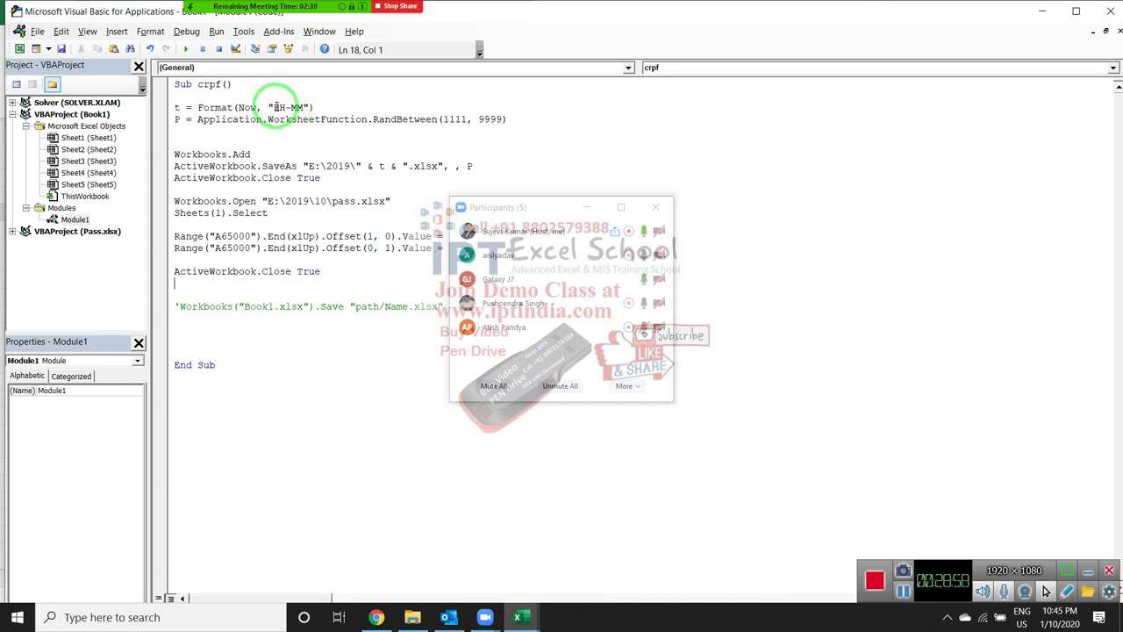
- Add and then remove AM/PM in the HH-MM format, and select the whole crpf macro
click(274, 107)
text(")
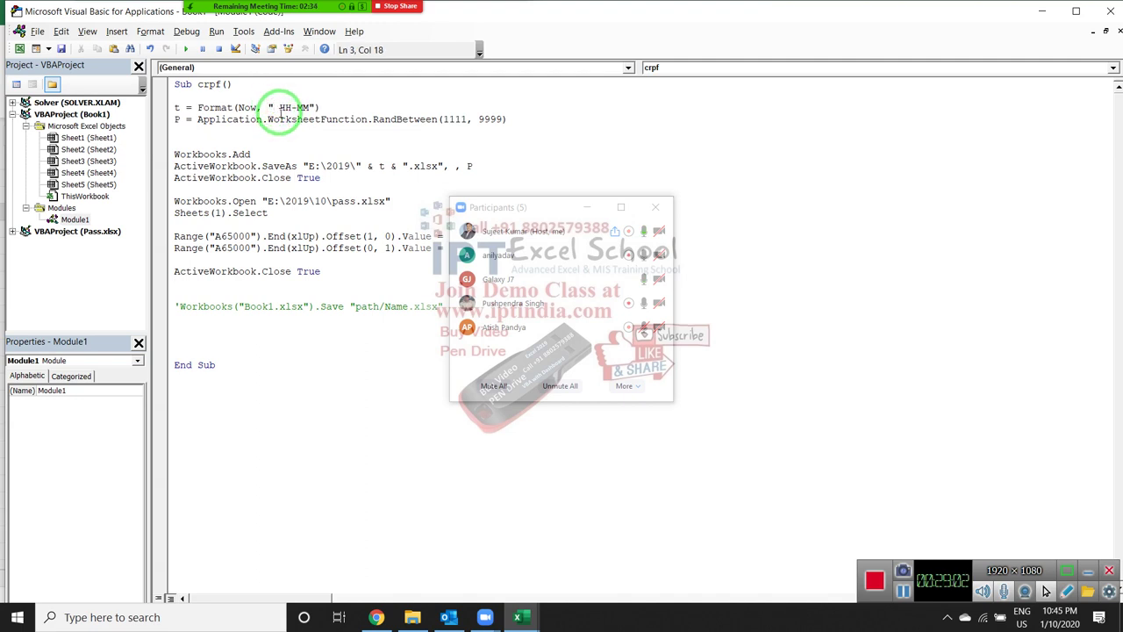
text(AM)
text(/PM)
click(283, 121)
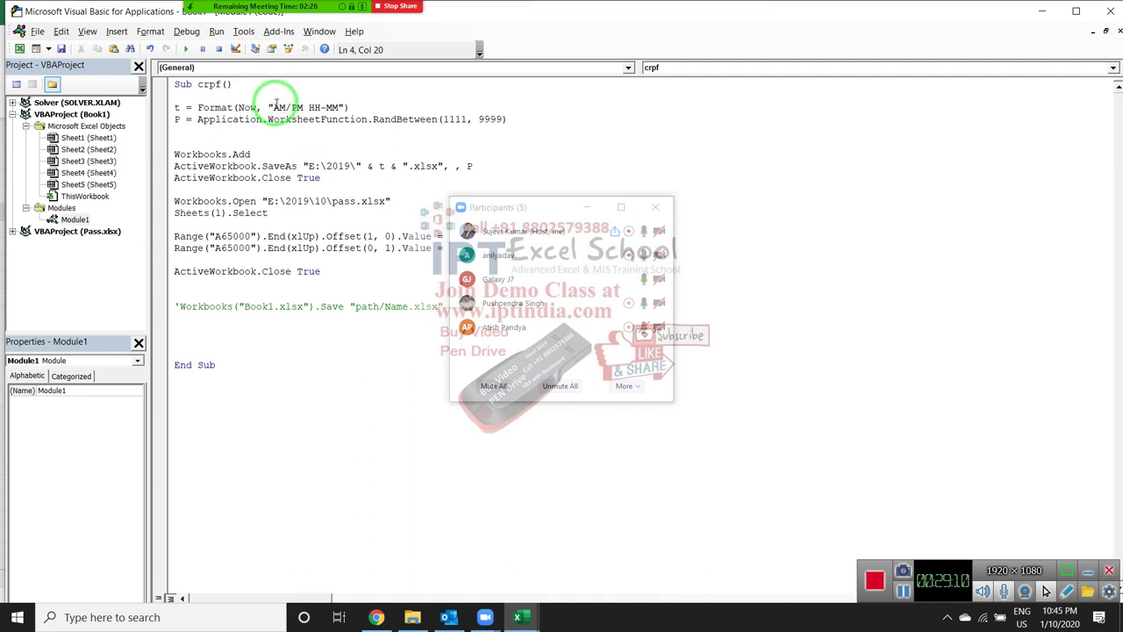
drag(272, 107, 301, 107)
key(BackSpace)
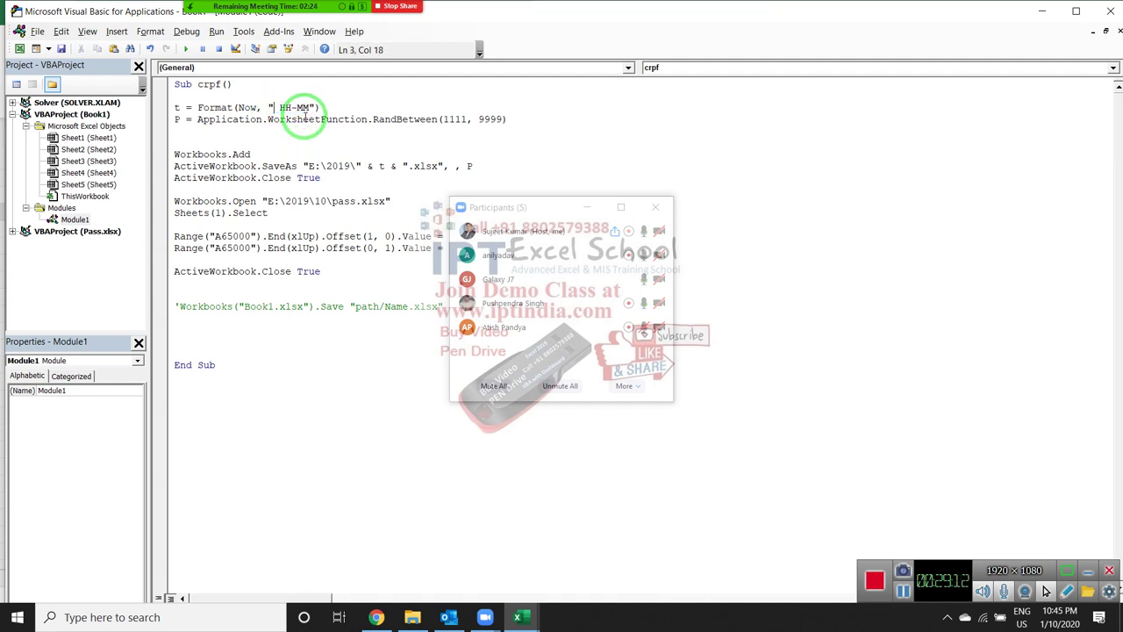
drag(273, 371, 141, 68)
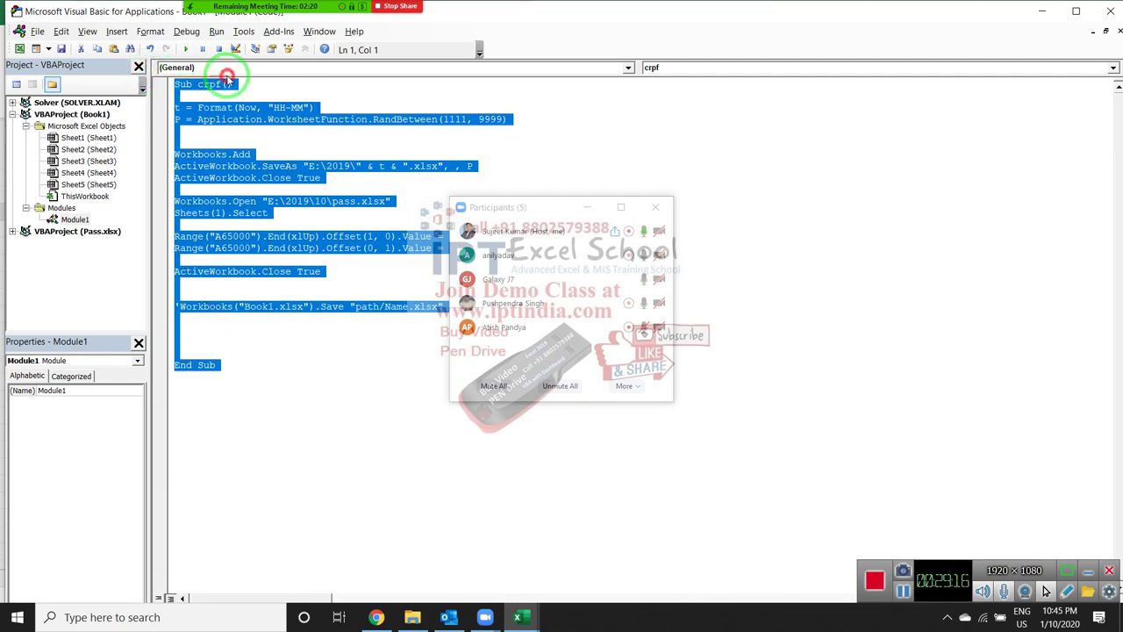
- In Chrome's Gmail tab, compose a new e-mail and begin entering the recipient's address
click(375, 616)
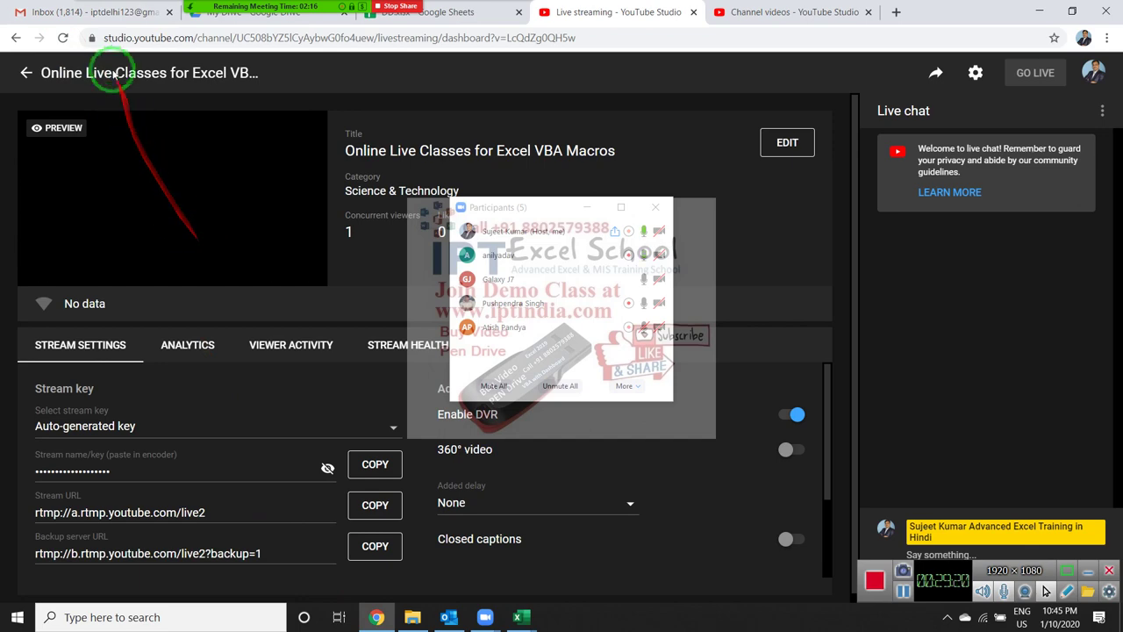
click(92, 14)
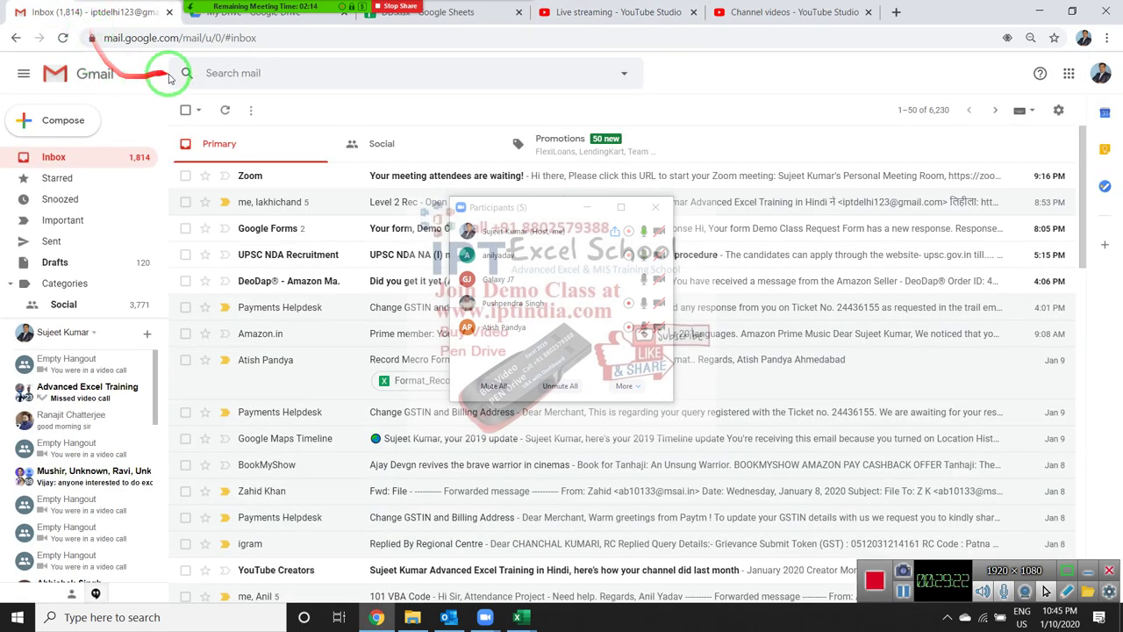
click(35, 121)
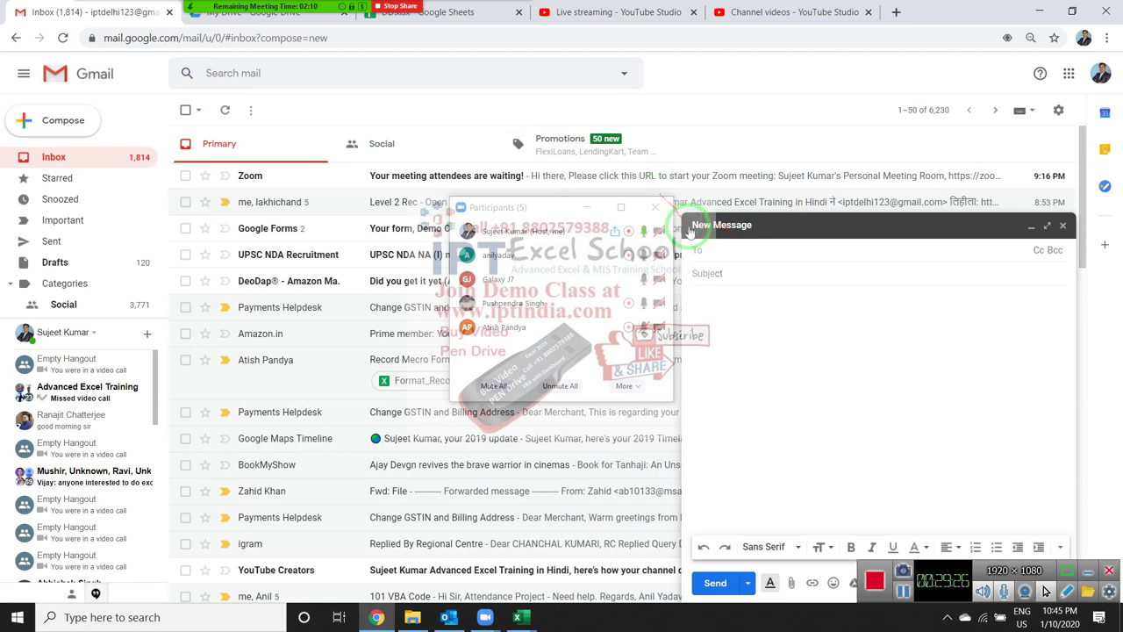
text(pu)
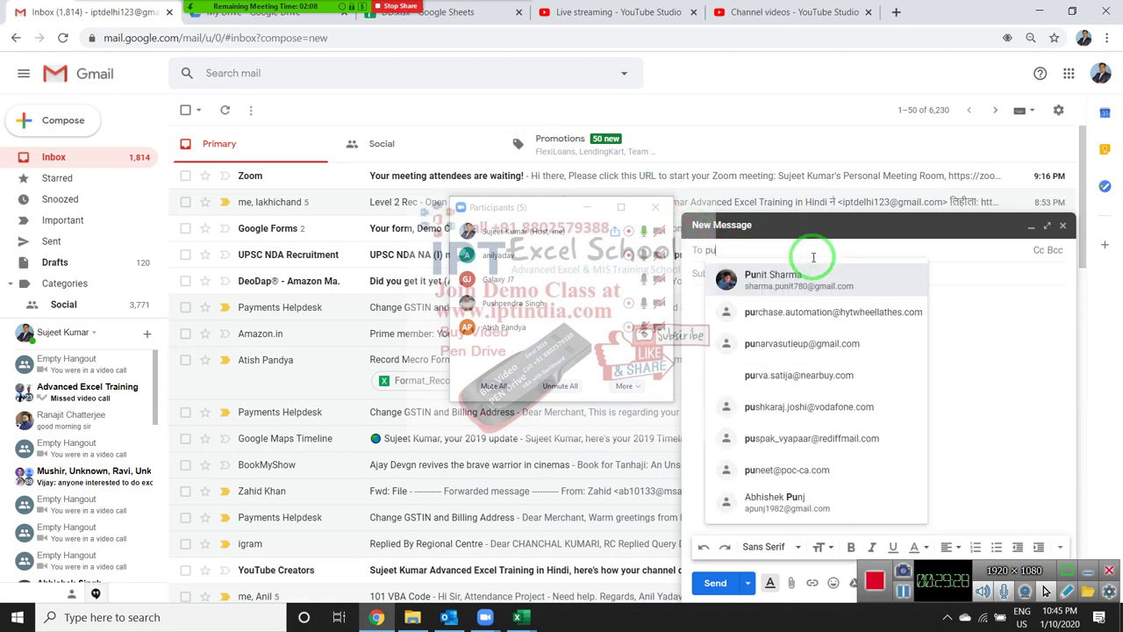